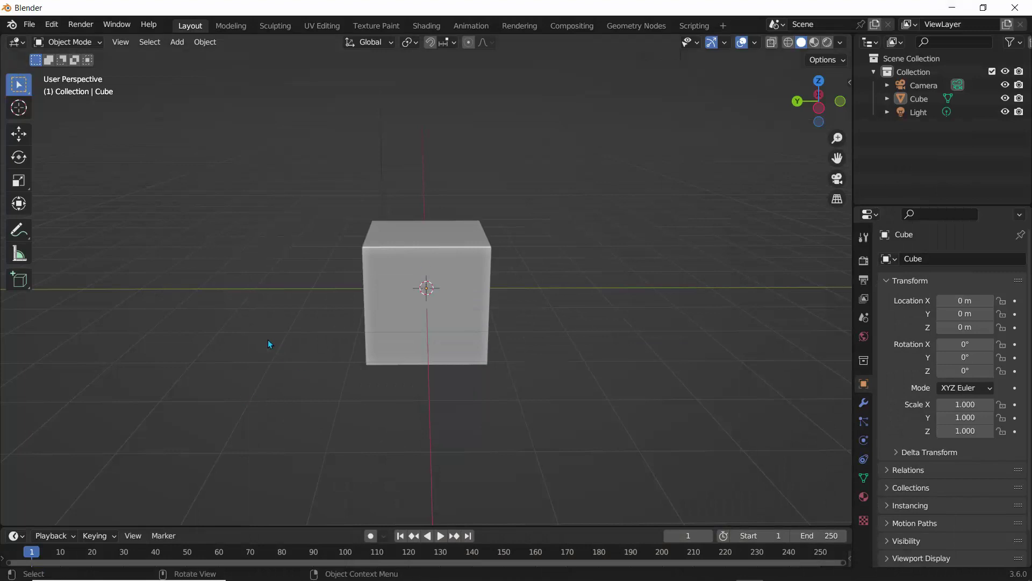
Select the default cube and hide it from the viewport.
middle_drag(268, 339, 280, 301)
click(501, 252)
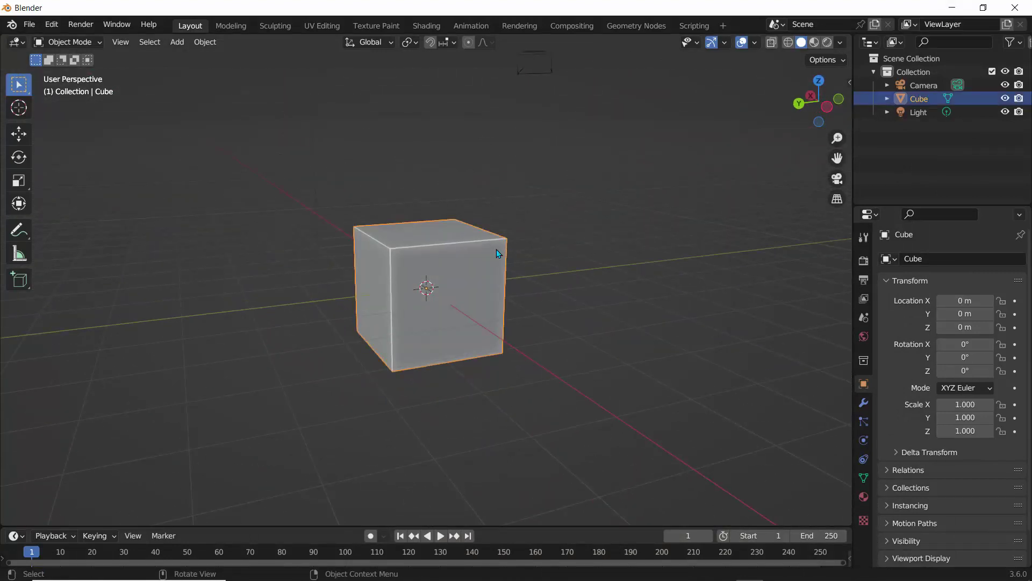
click(1006, 99)
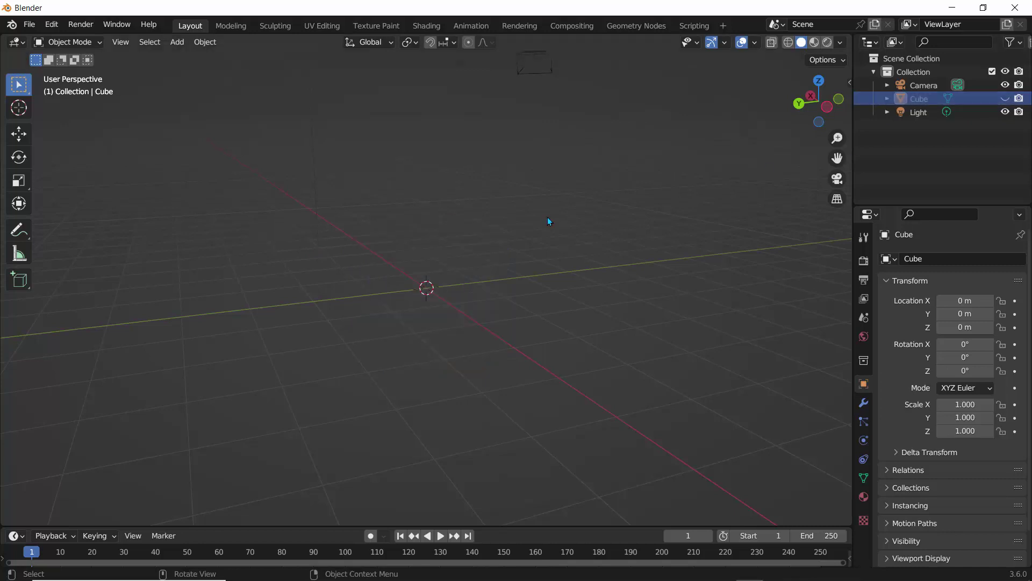
Add the image 20230709_051244.jpg from the D:\refs folder to the scene as a reference image.
middle_drag(548, 217, 413, 251)
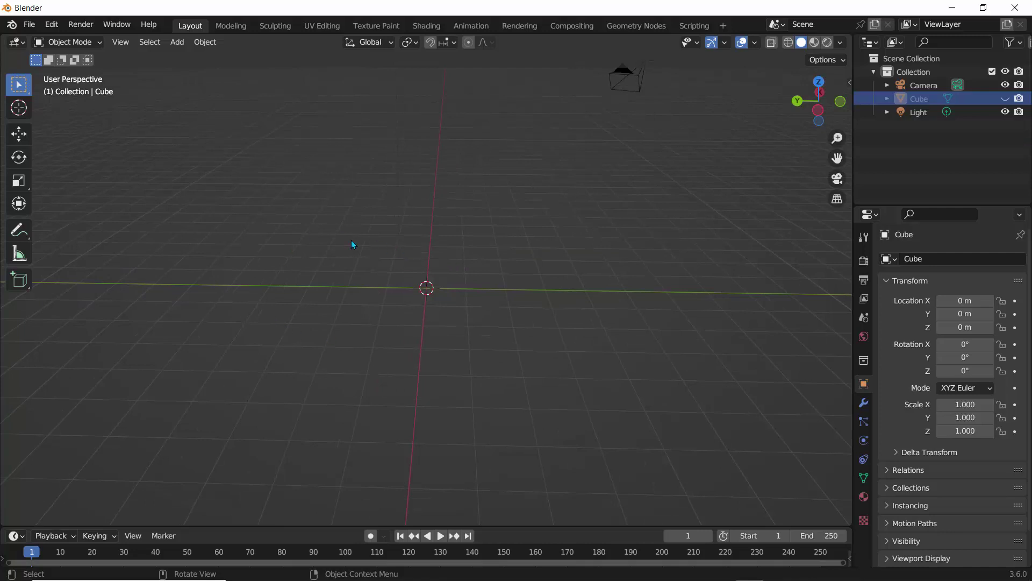
key(shift+a)
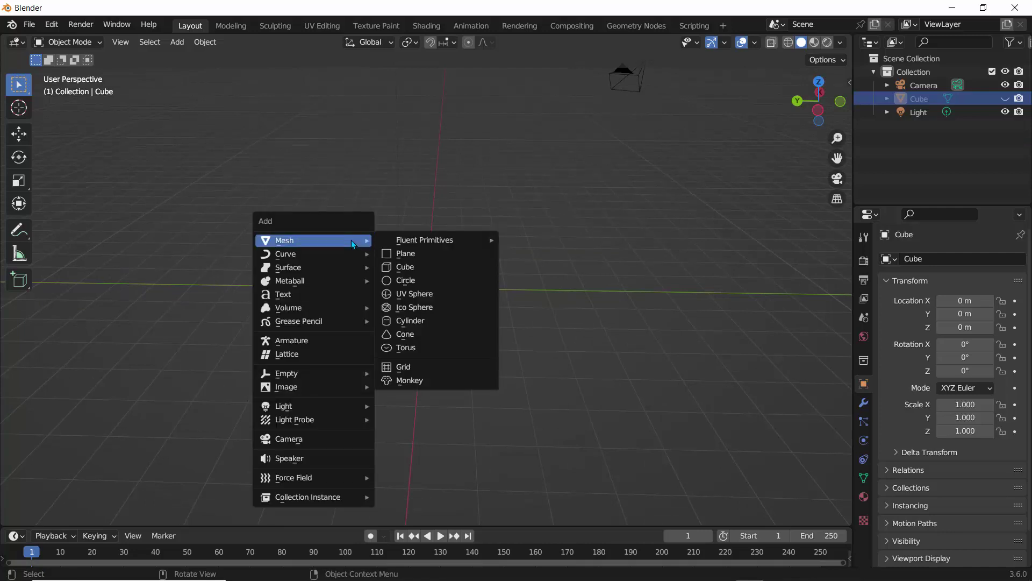
mouse_move(326, 383)
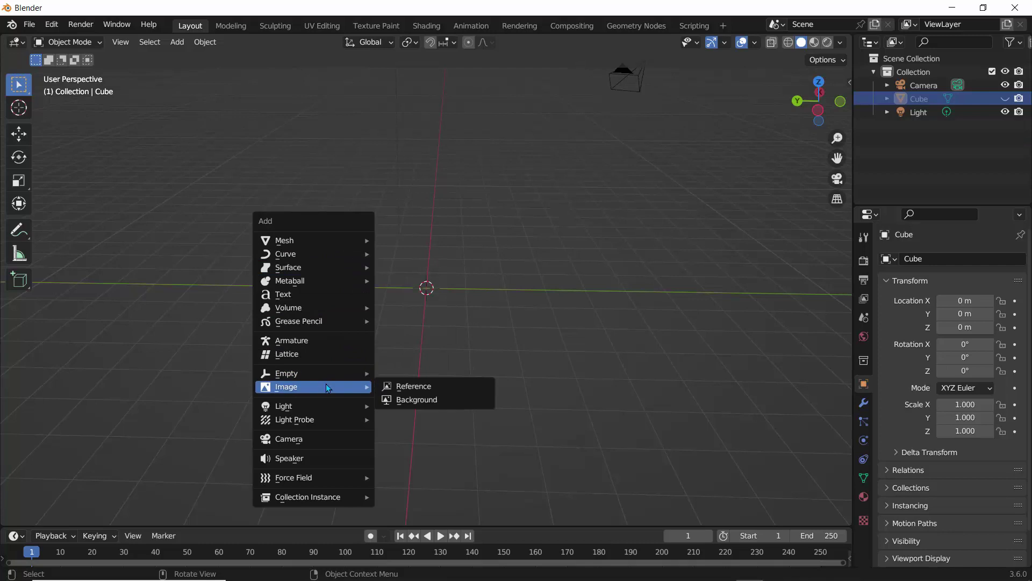
click(400, 386)
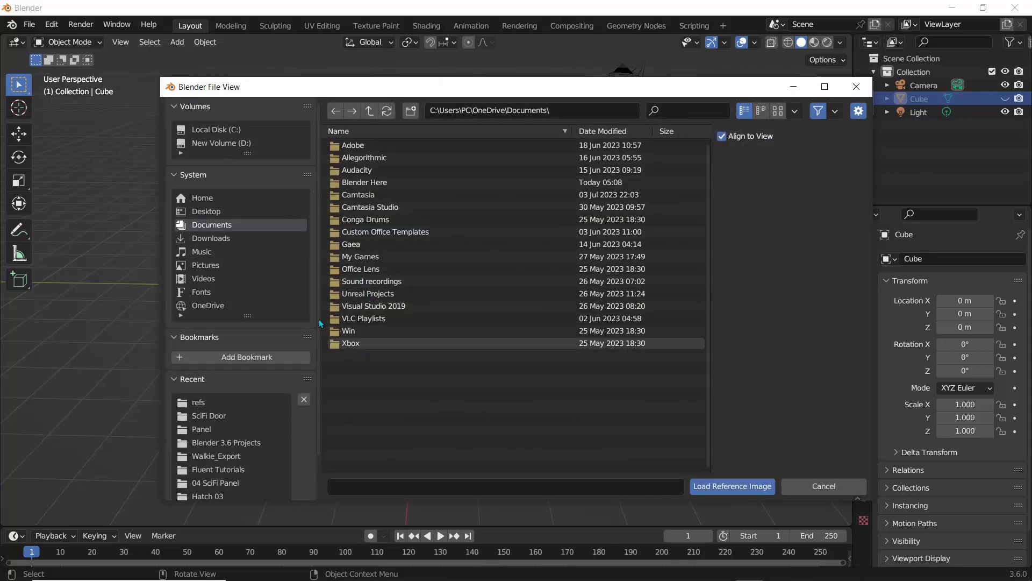
click(213, 142)
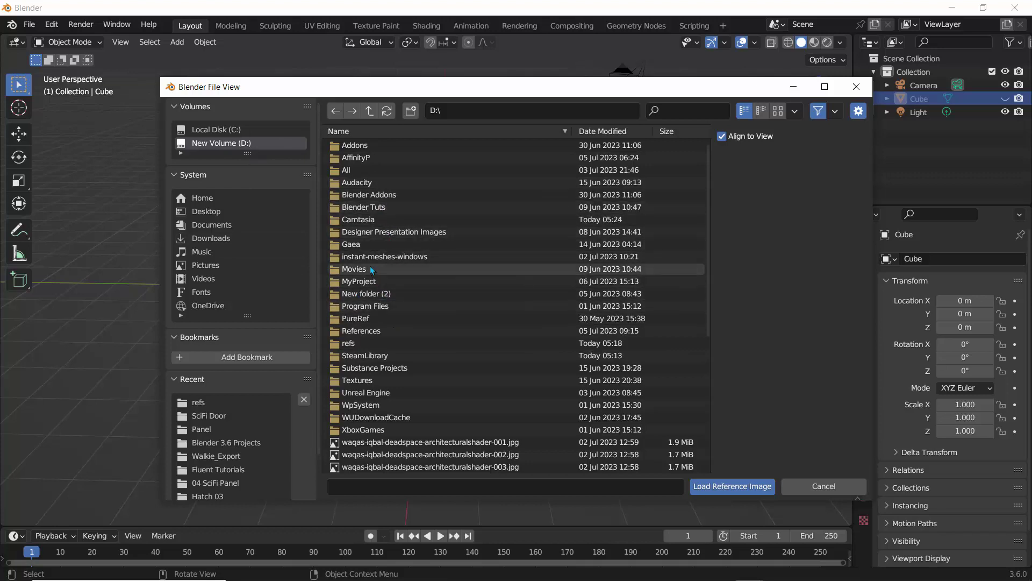
click(354, 342)
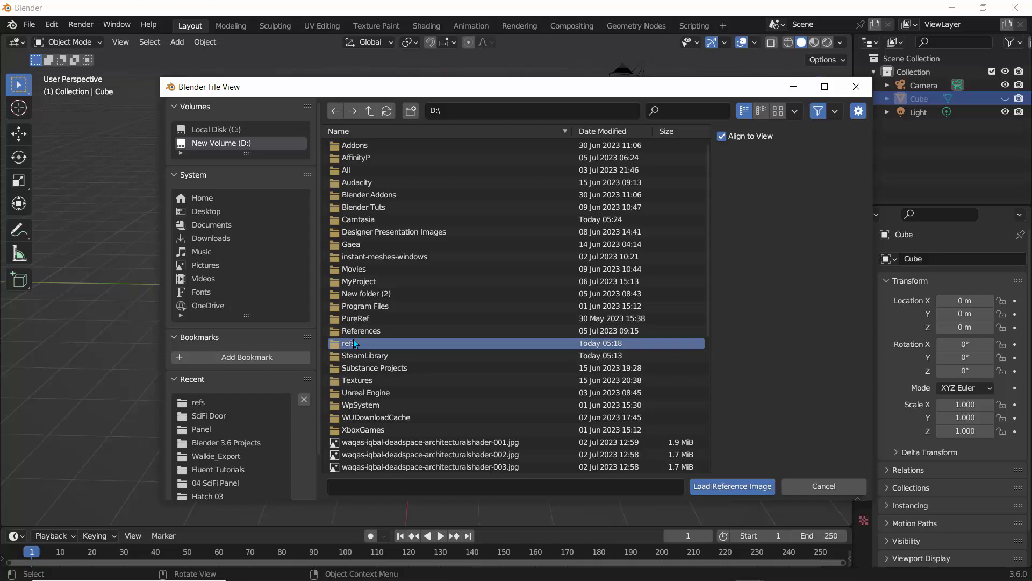
double_click(353, 342)
click(353, 144)
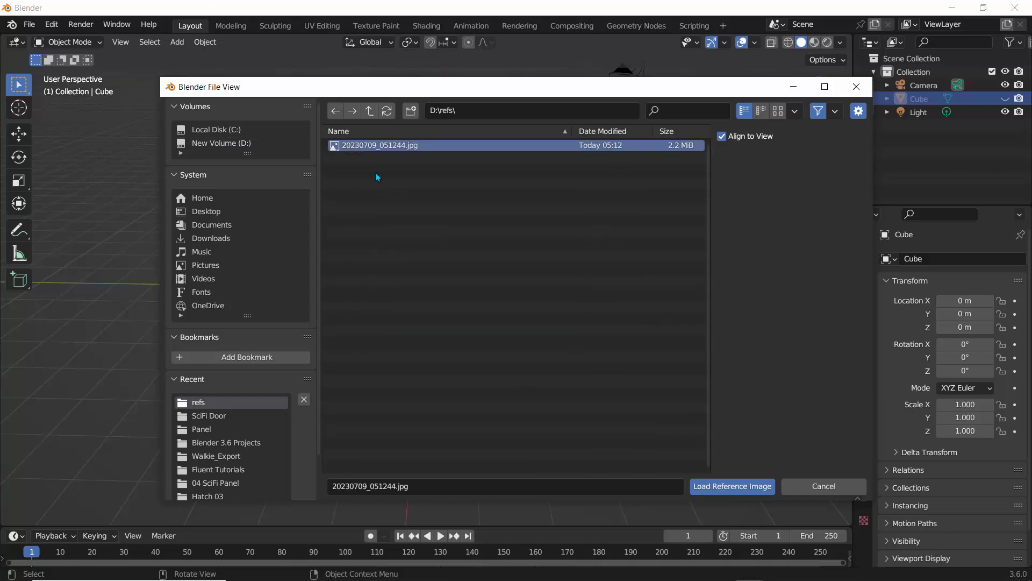
click(719, 485)
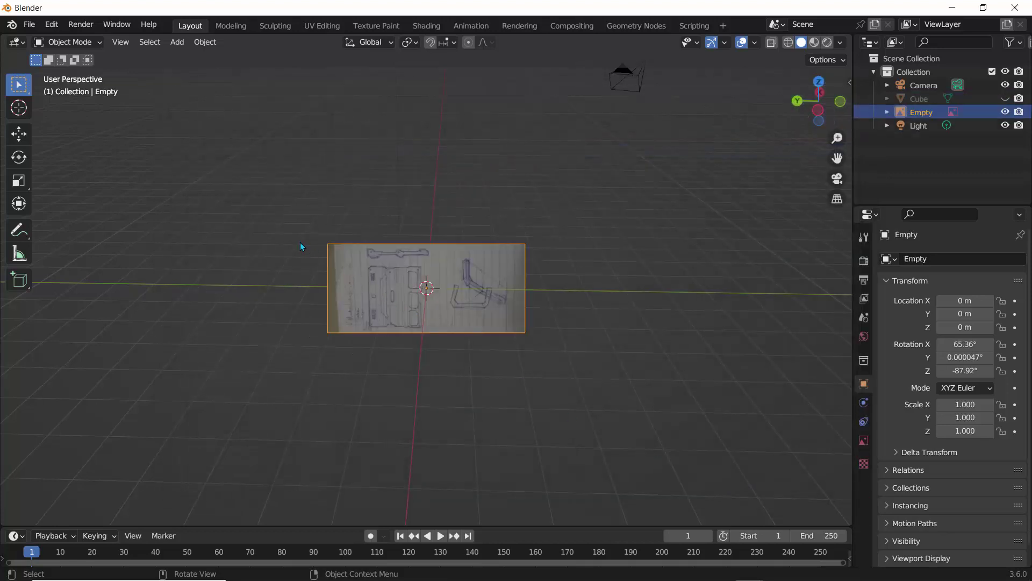
Set the reference image's rotation to 0° on X, 0° on Y and 90° on Z.
scroll(296, 242, up, 3)
middle_drag(234, 257, 261, 259)
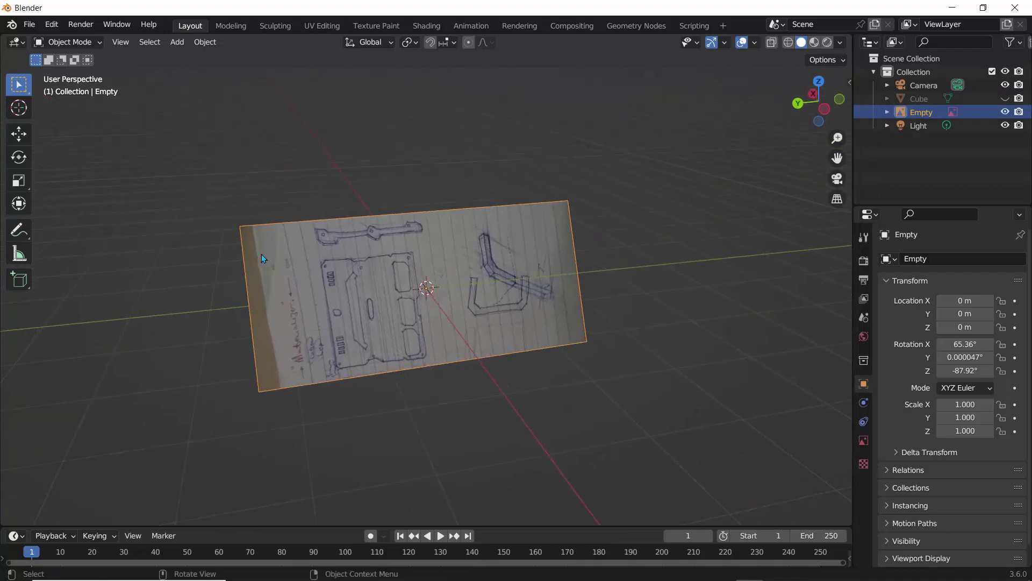
click(965, 345)
text(0)
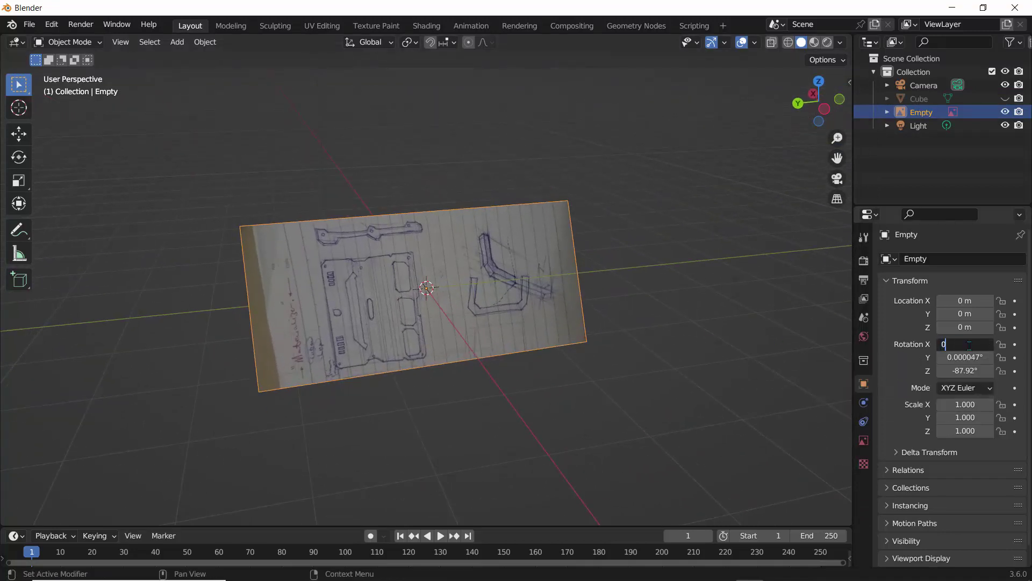
key(Tab)
text(0)
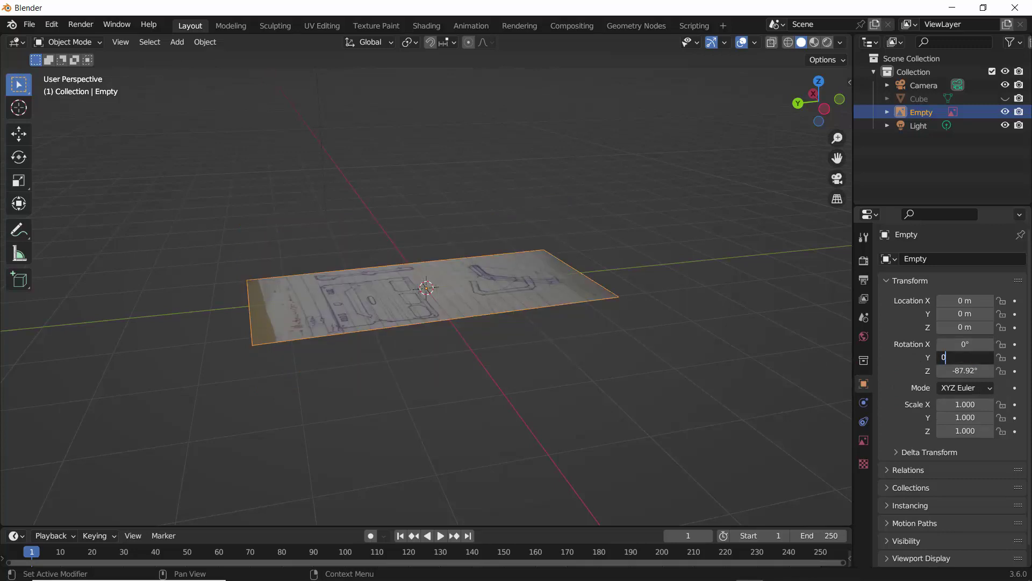
key(Tab)
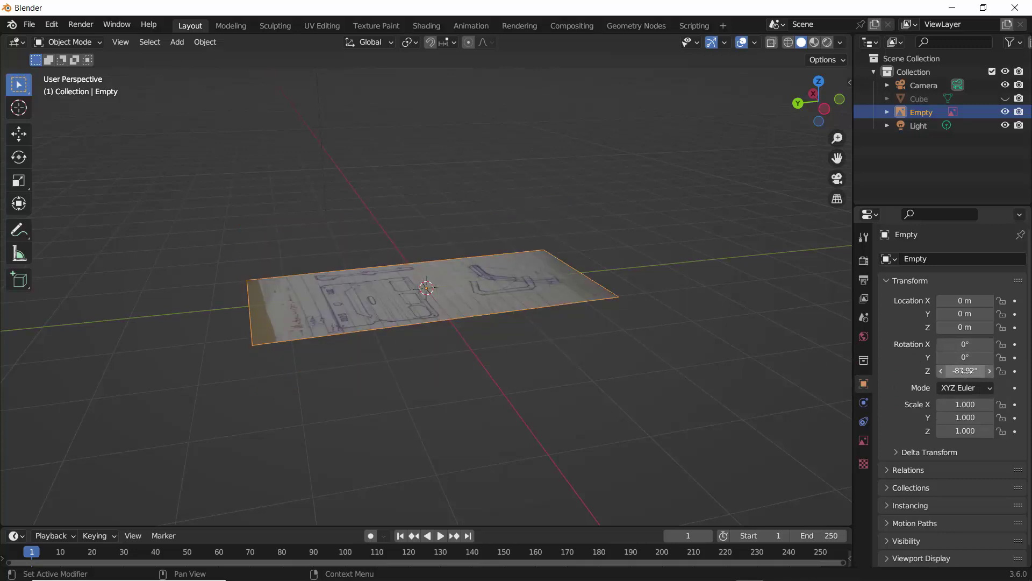
text(90)
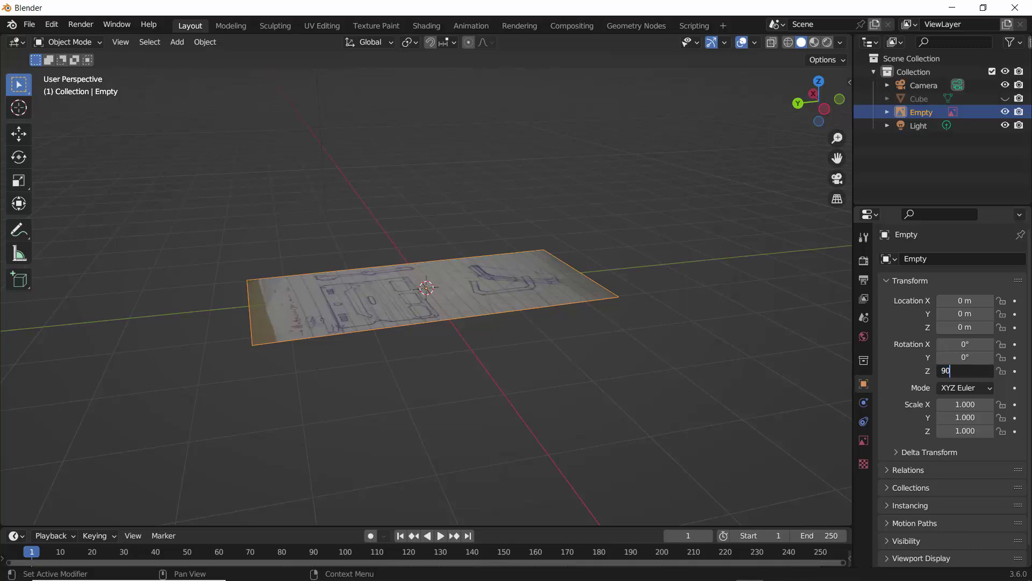
key(Return)
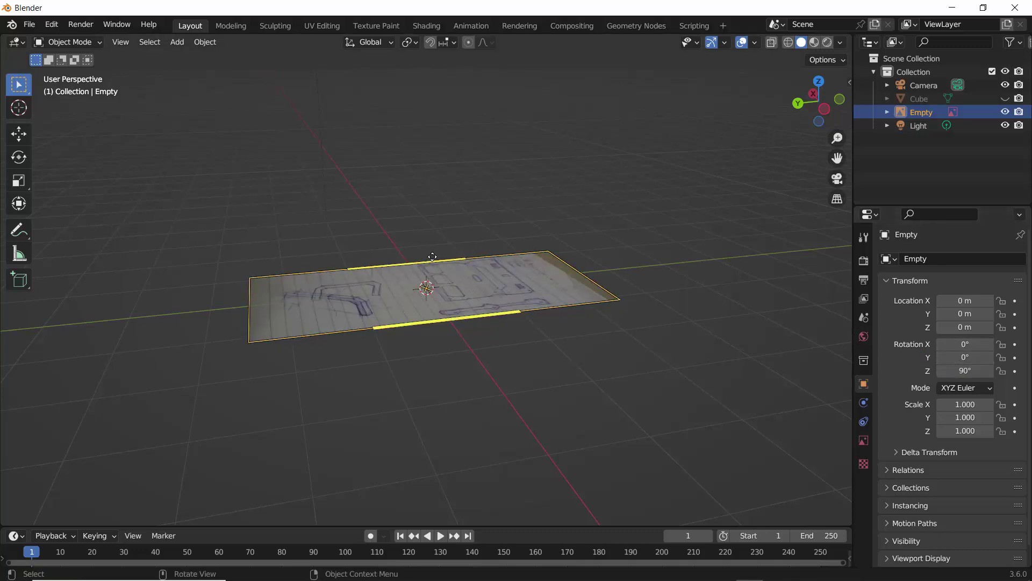
Rotate the reference image upright and set its Y rotation to exactly 90°.
click(18, 156)
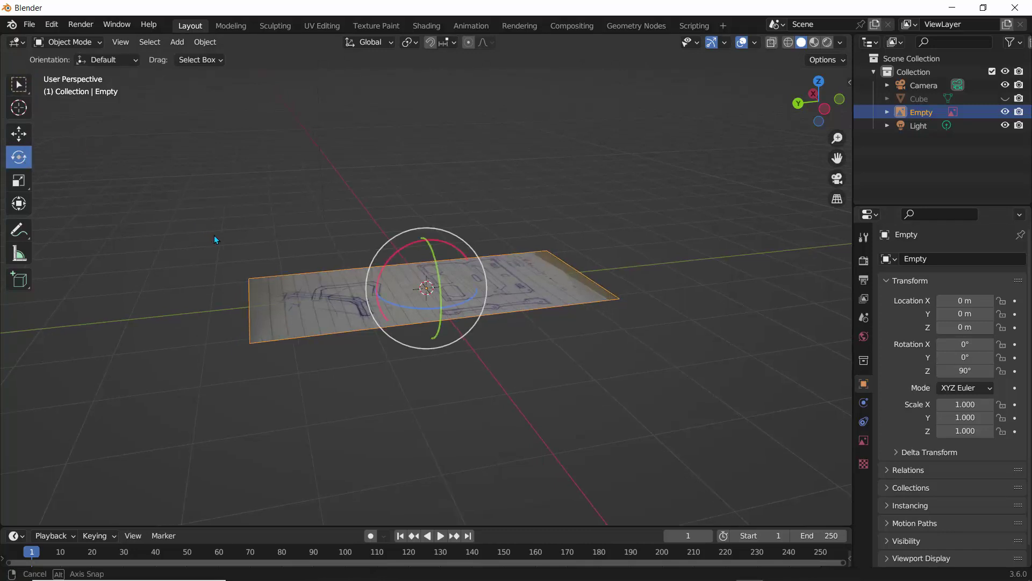
middle_drag(214, 235, 427, 261)
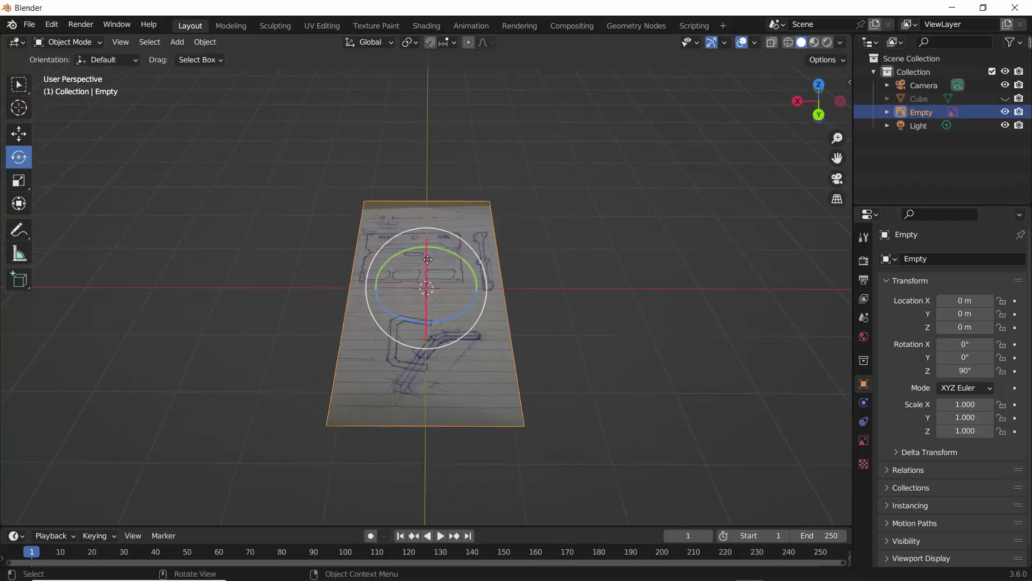
drag(427, 262, 274, 240)
middle_drag(215, 320, 323, 289)
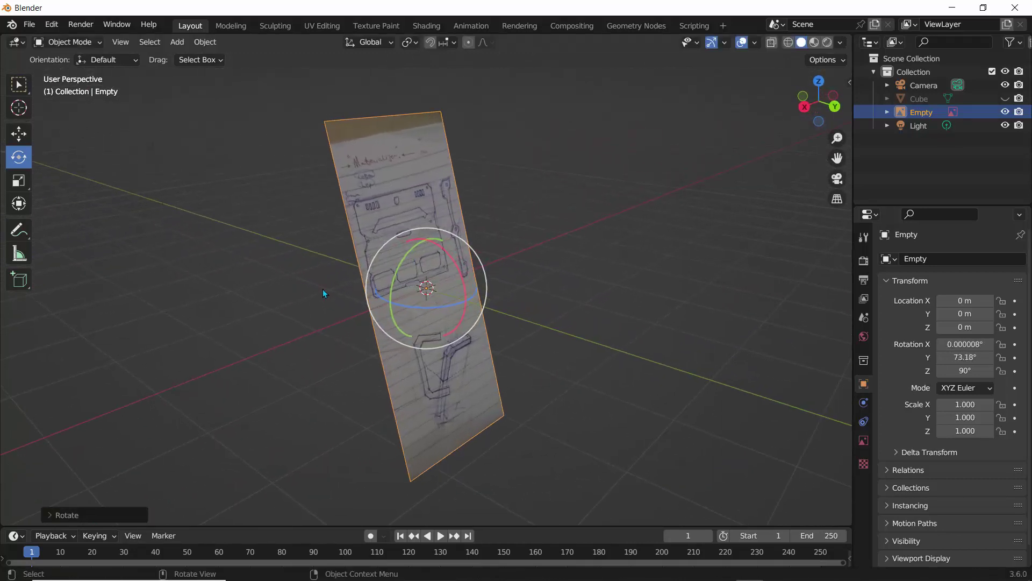
click(965, 357)
text(90)
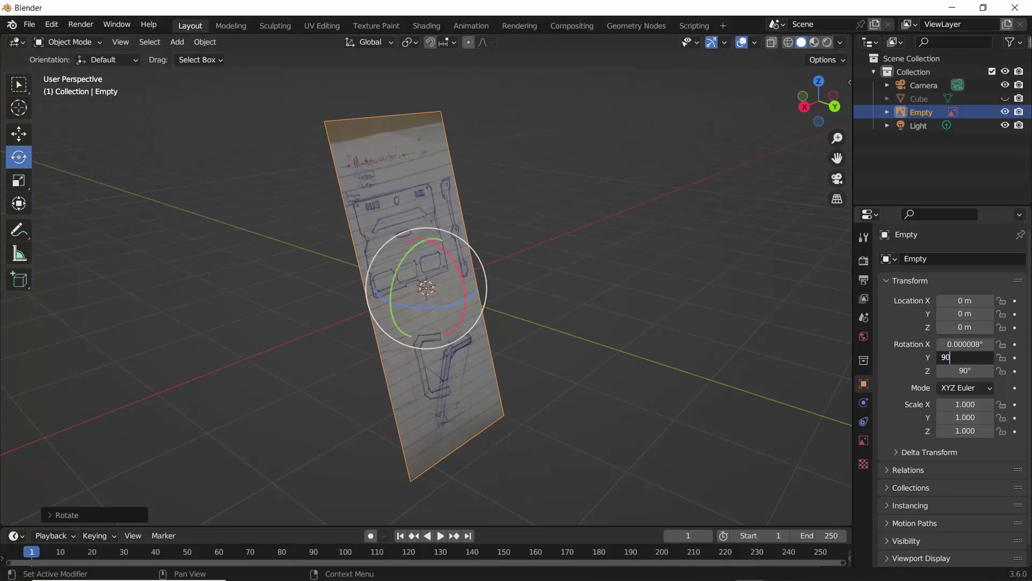
key(Return)
middle_drag(241, 302, 244, 274)
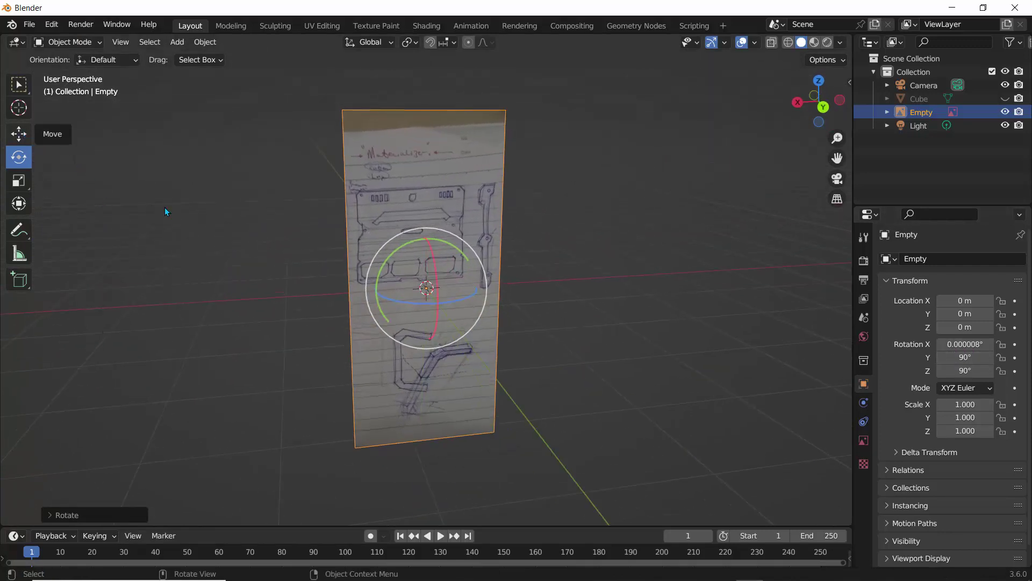
Move the reference image along the global X axis to about 3.865 m, clear of the world origin.
middle_drag(467, 220, 448, 214)
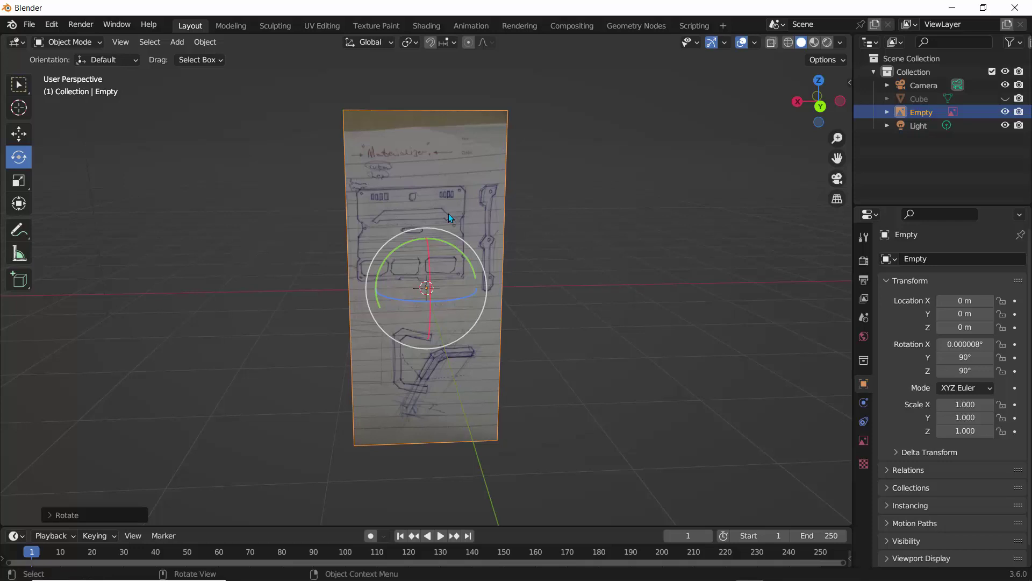
key(g)
key(x)
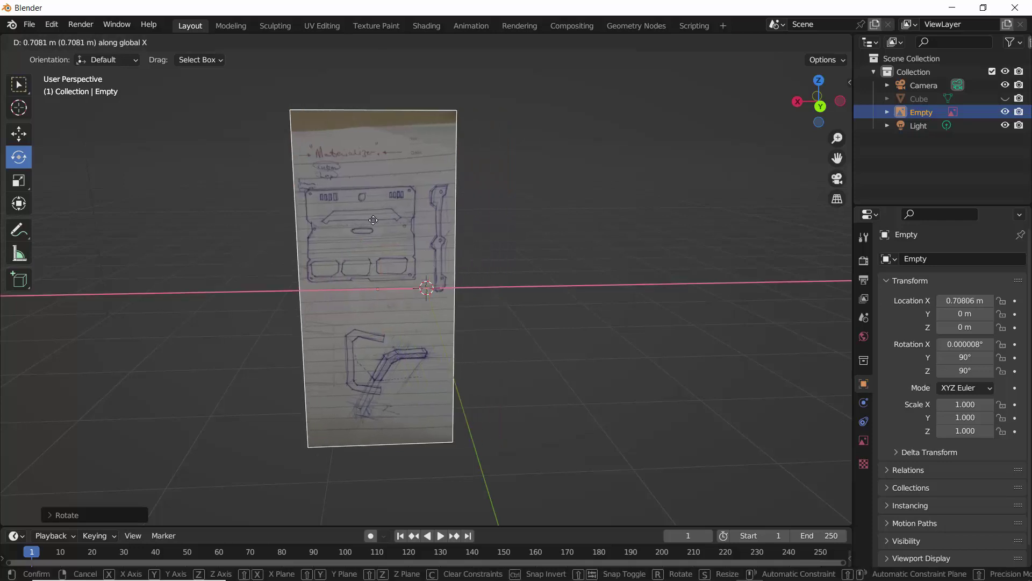
click(231, 256)
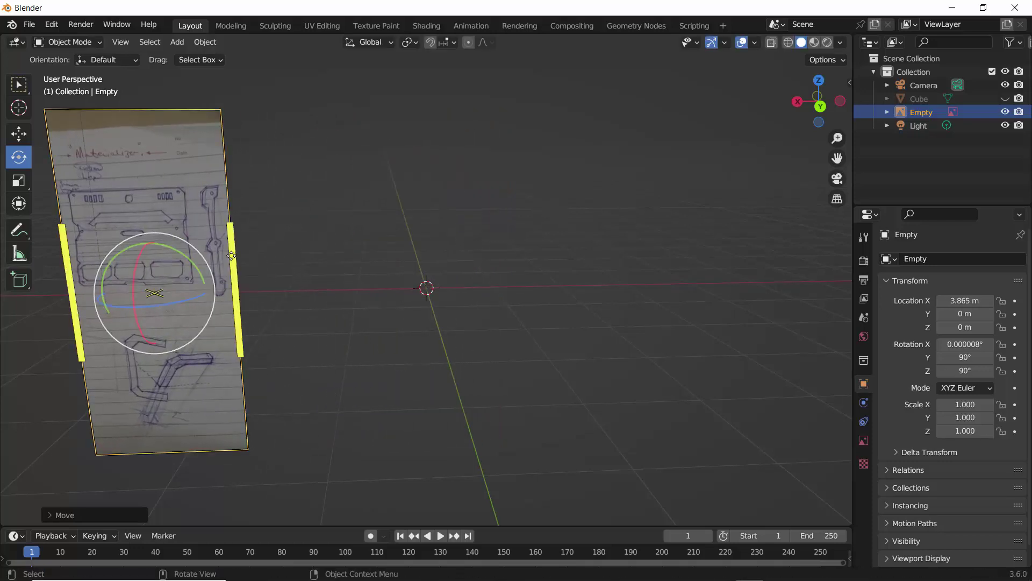
middle_drag(231, 256, 261, 254)
scroll(262, 254, down, 2)
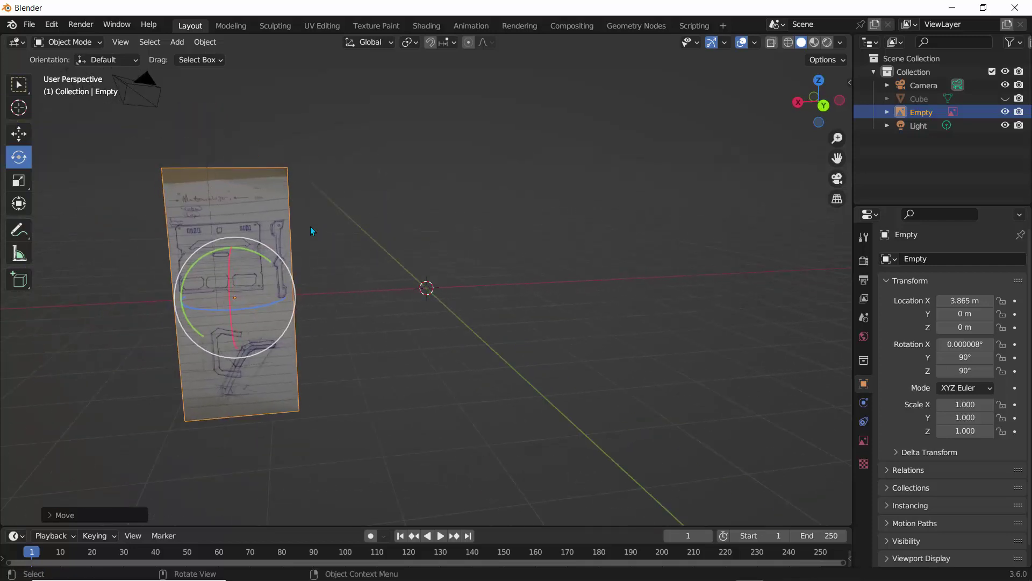
Enable opacity for the reference image, lower it to about 0.716, and deselect the image with the Move tool active.
click(864, 441)
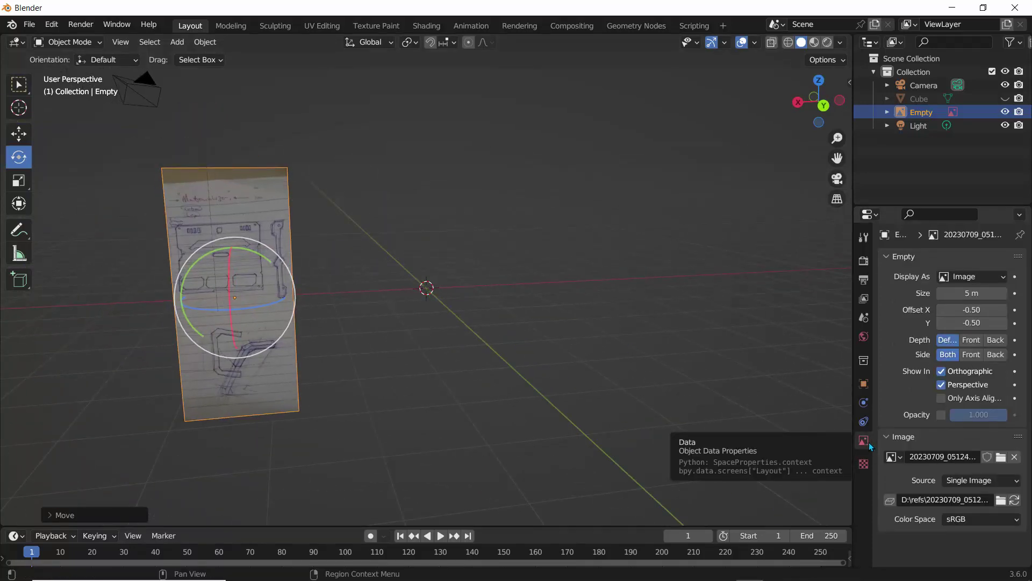
click(941, 416)
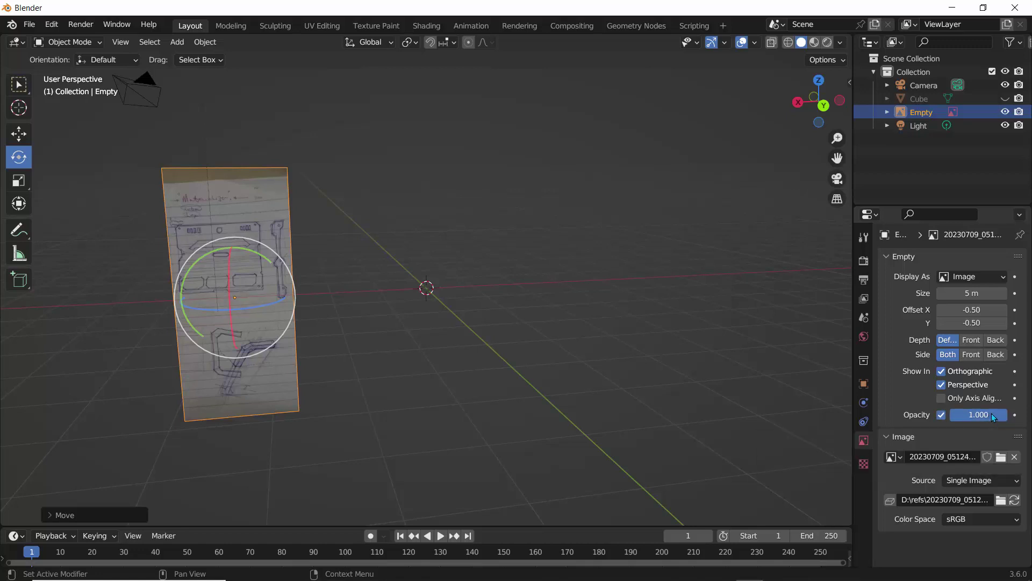
drag(979, 415, 930, 415)
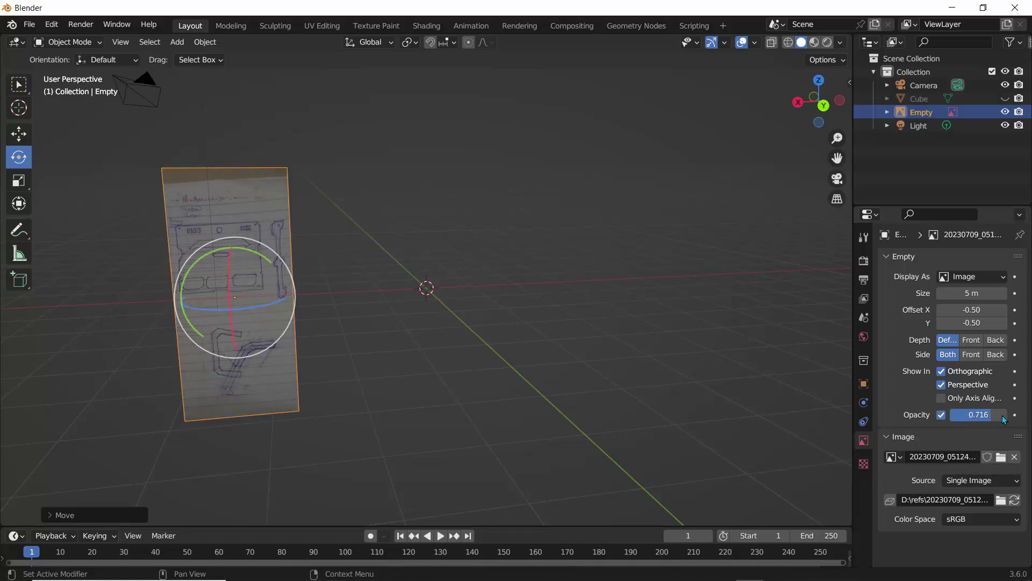
click(18, 132)
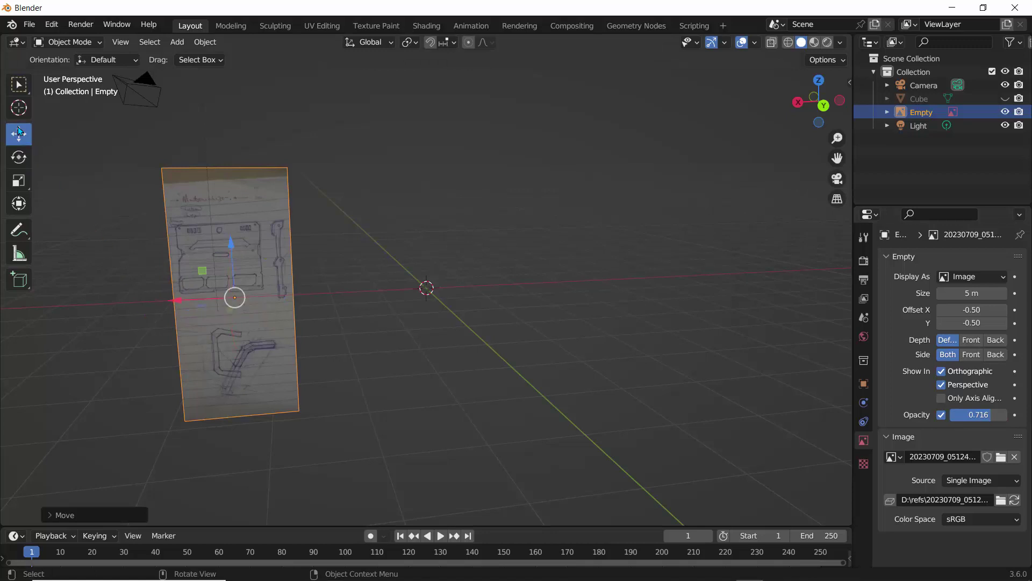
click(131, 222)
Examine the panel, side profile and bracket sketches on the reference image up close and from a distance.
scroll(216, 301, up, 3)
scroll(216, 301, down, 2)
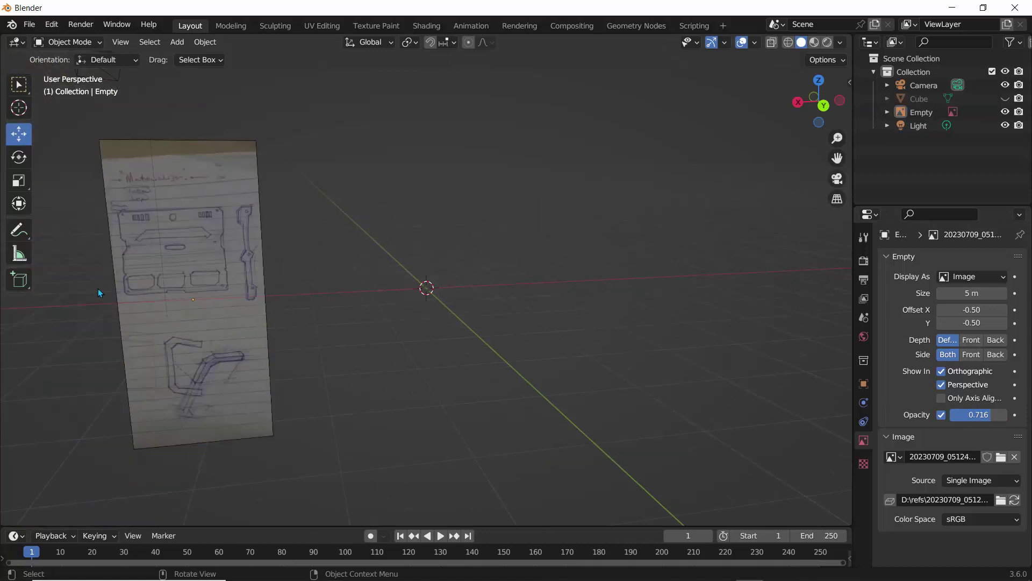
middle_drag(100, 294, 192, 274)
scroll(193, 274, up, 3)
scroll(194, 277, down, 1)
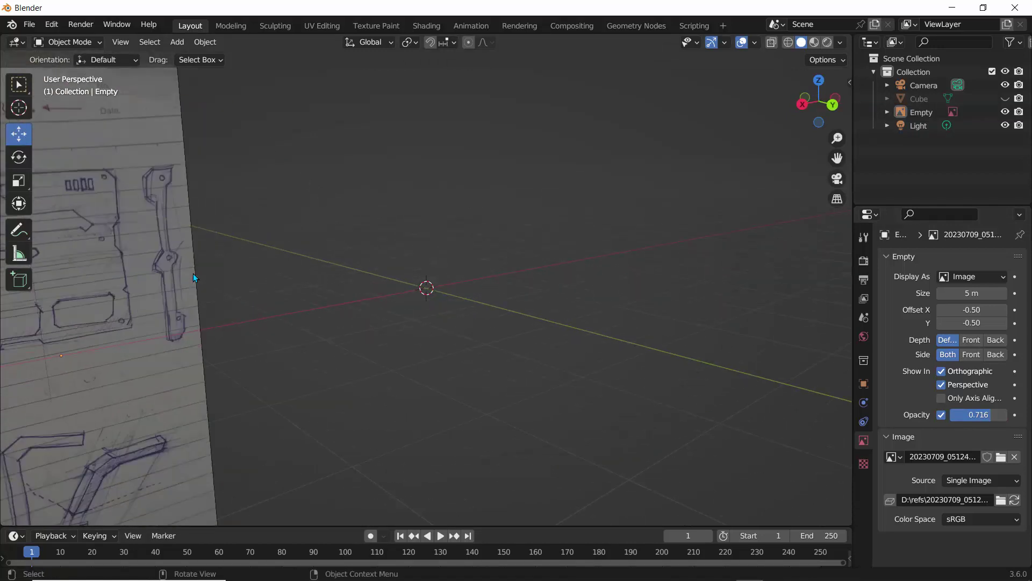
shift+middle_drag(258, 271, 337, 285)
scroll(356, 288, up, 2)
scroll(353, 282, down, 2)
scroll(336, 284, down, 4)
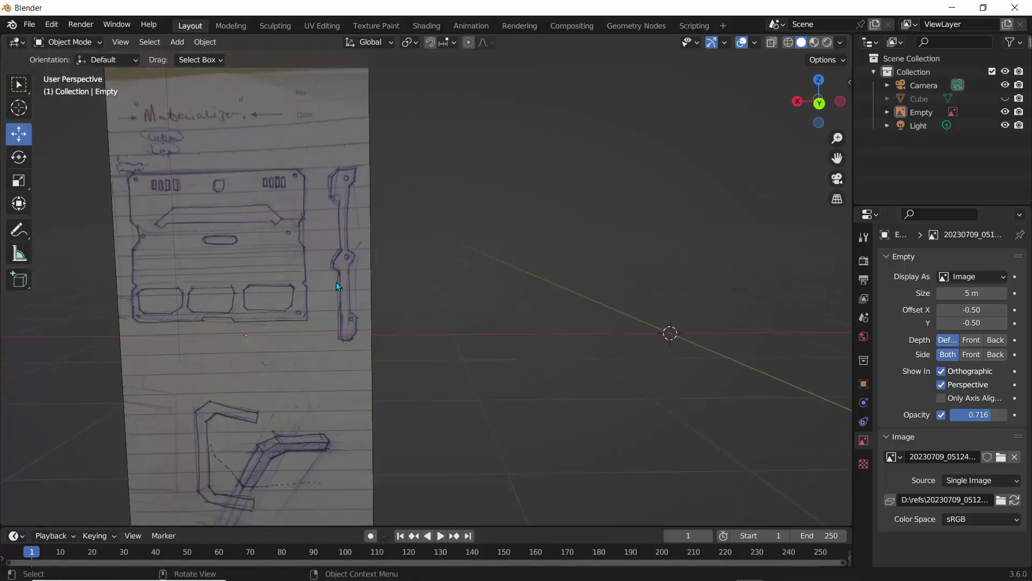
shift+middle_drag(525, 248, 445, 260)
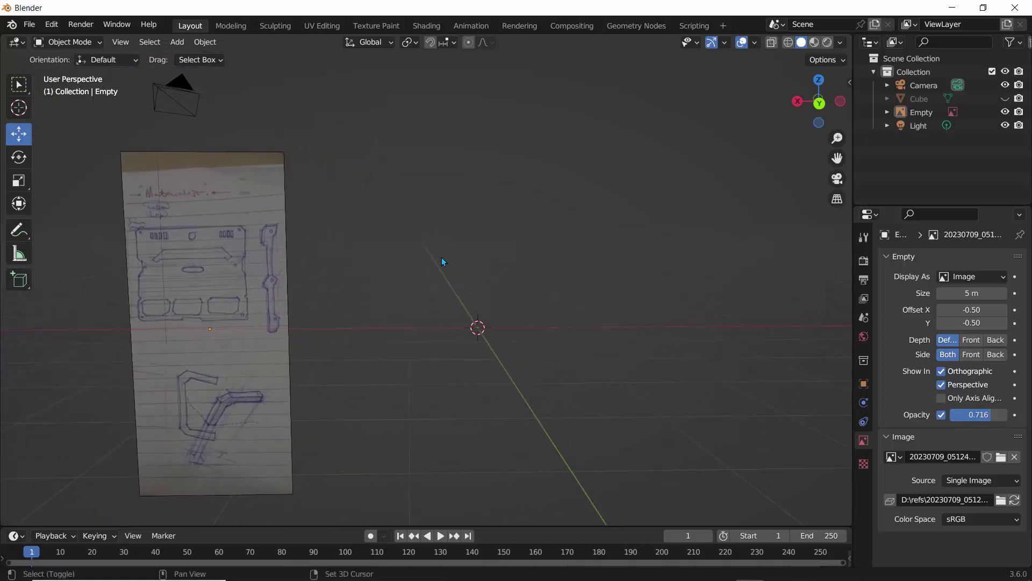
Hide the reference image and show it again.
click(1006, 116)
click(1006, 117)
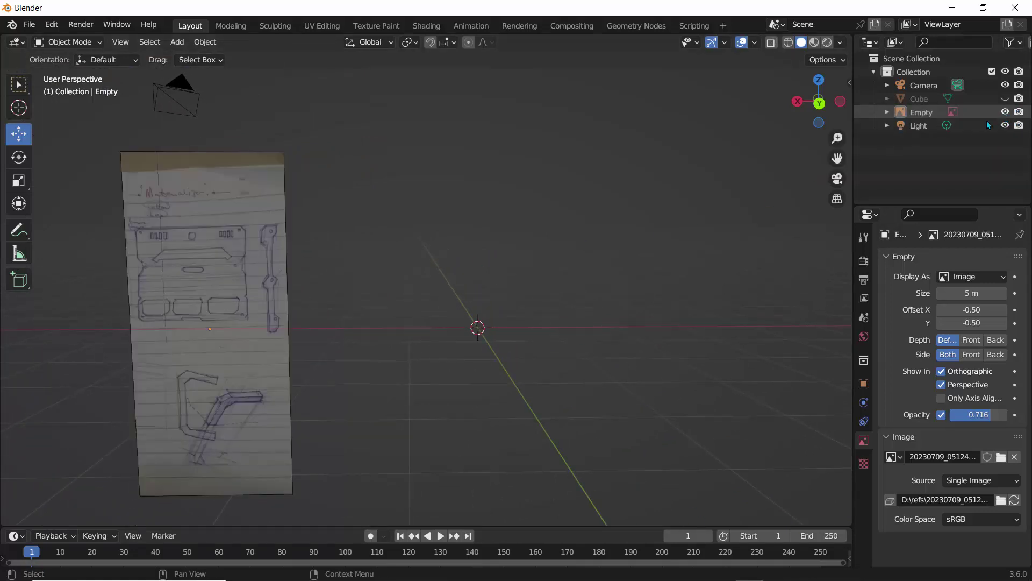
middle_drag(419, 292, 427, 296)
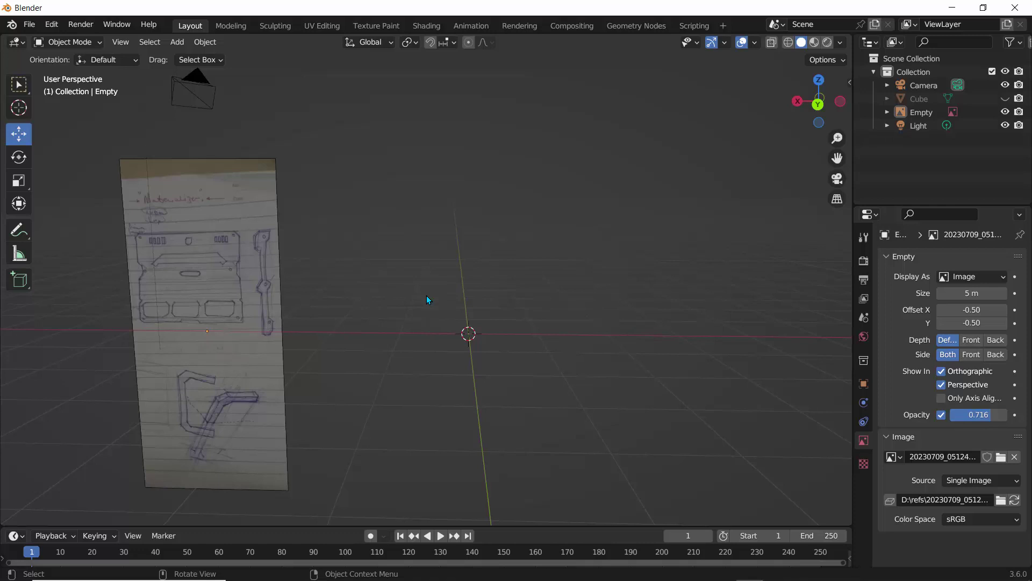
Start a Fluent create operation in rectangle mode on the horizontal drawing plane at the world origin.
key(f)
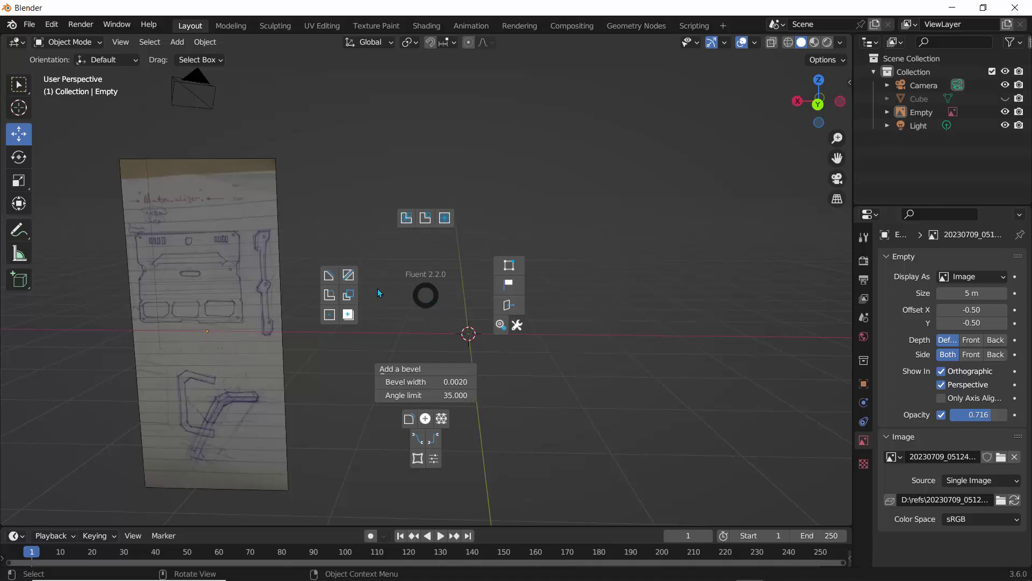
click(330, 314)
click(415, 315)
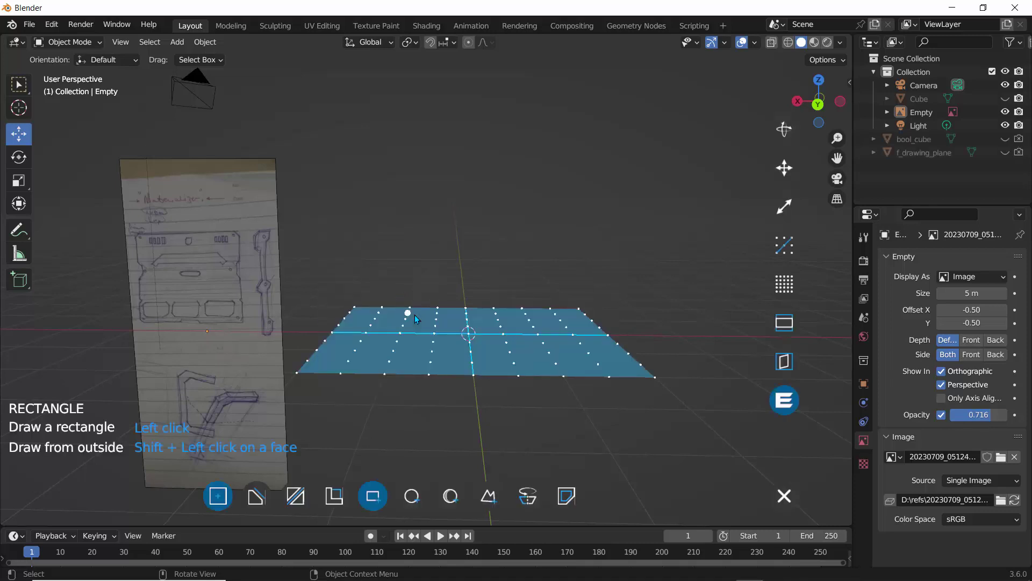
mouse_move(392, 276)
middle_down()
mouse_move(402, 313)
mouse_move(389, 286)
mouse_move(416, 312)
mouse_move(415, 341)
middle_up()
click(407, 313)
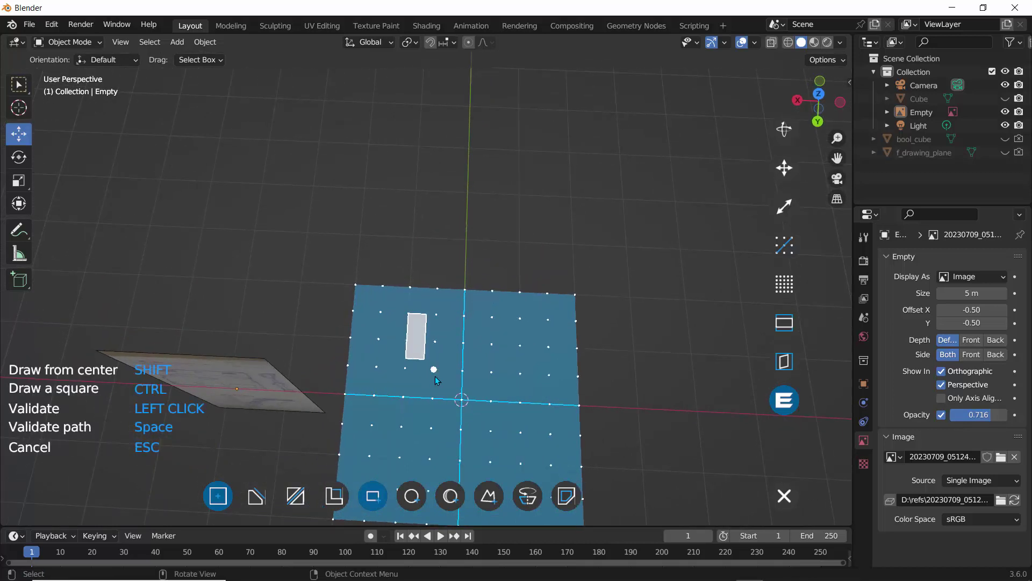
click(501, 427)
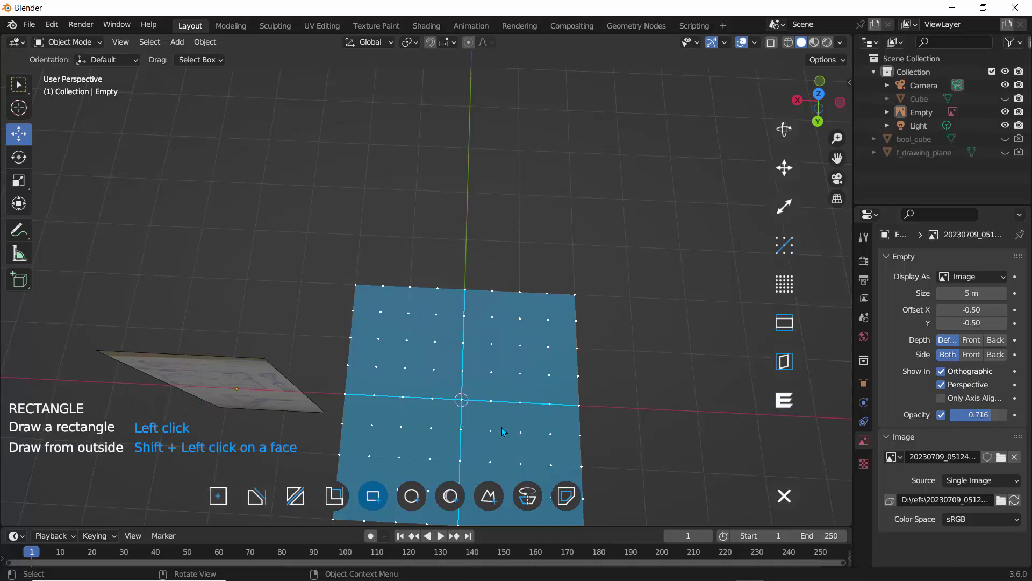
middle_drag(438, 426, 473, 350)
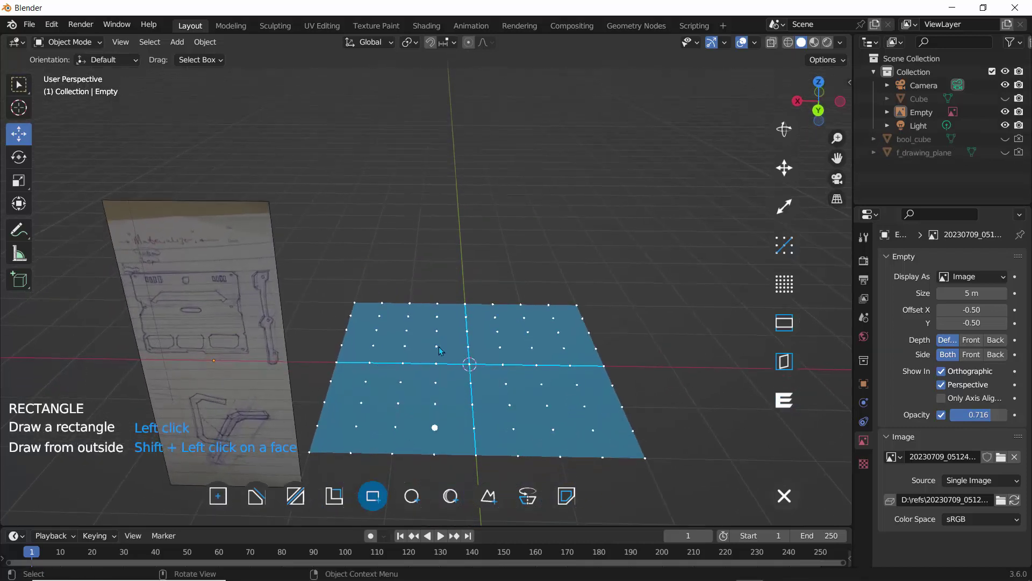
Try rotating the drawing plane about its different axes with the rotation handles.
click(786, 131)
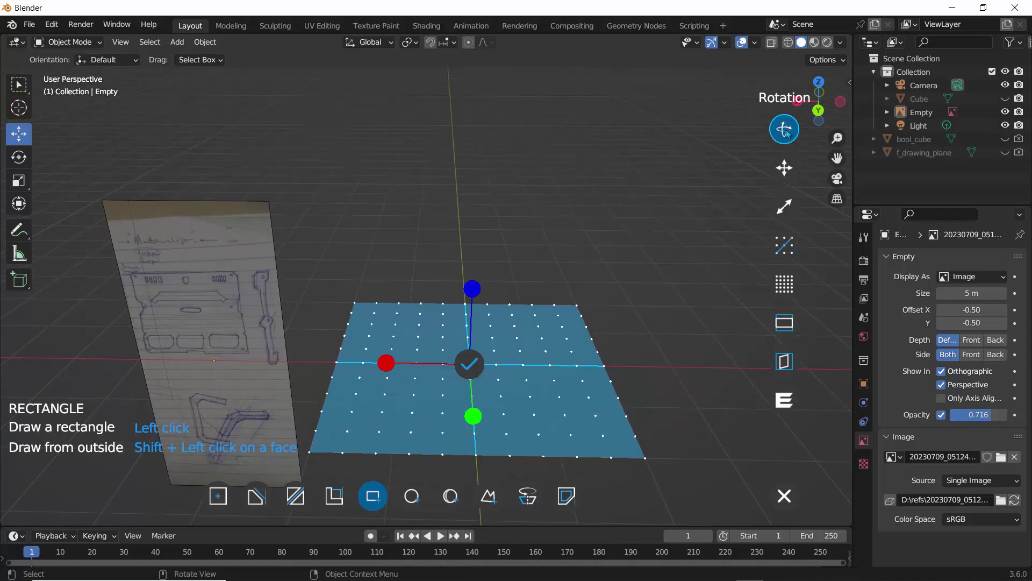
middle_drag(352, 286, 482, 319)
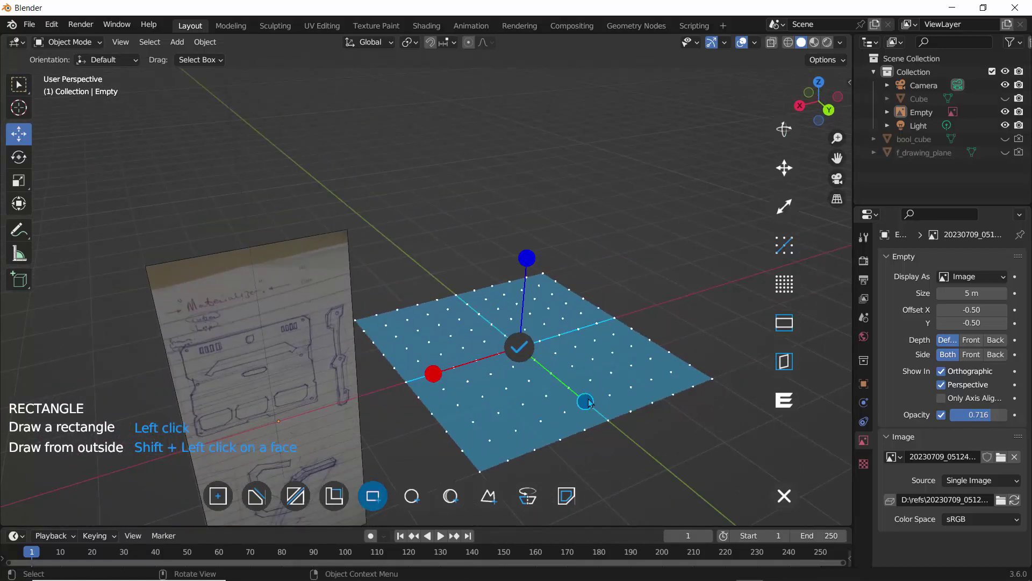
mouse_move(590, 403)
mouse_down()
mouse_move(543, 379)
mouse_move(594, 395)
mouse_move(607, 407)
mouse_move(557, 383)
mouse_move(601, 409)
mouse_up()
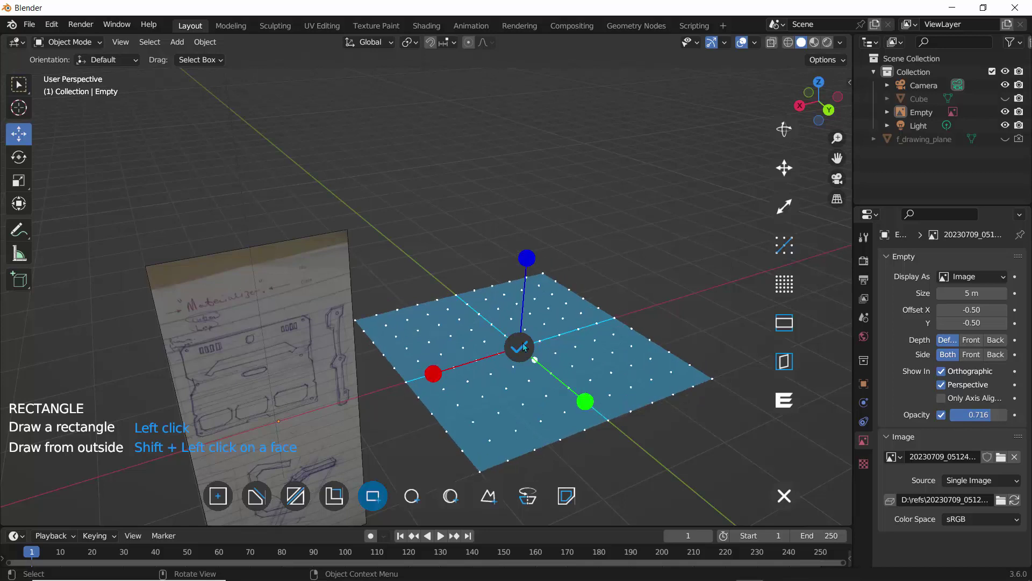
mouse_move(527, 264)
mouse_down()
mouse_move(478, 271)
mouse_move(529, 264)
mouse_up()
drag(480, 320, 531, 343)
click(519, 347)
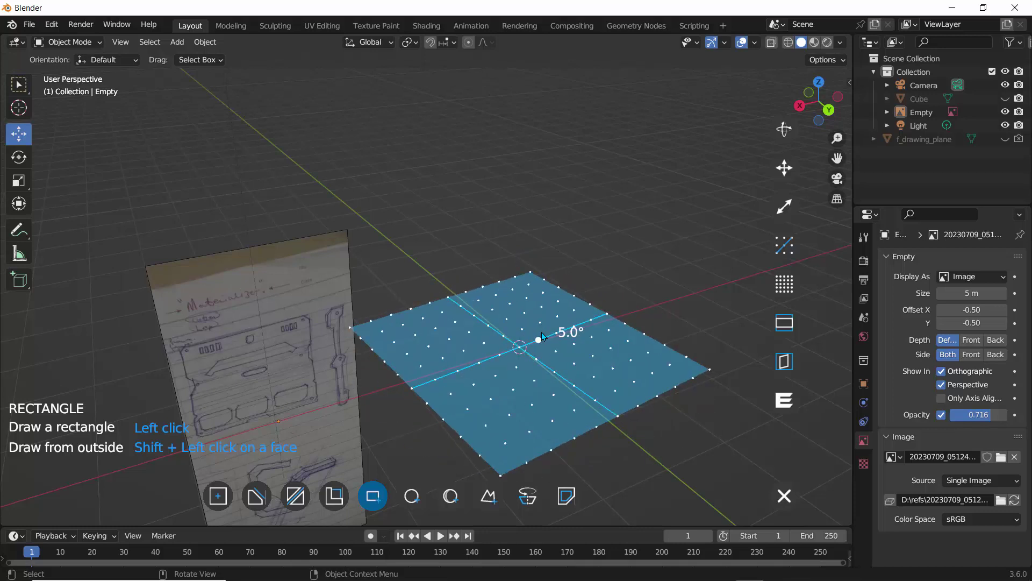
click(534, 335)
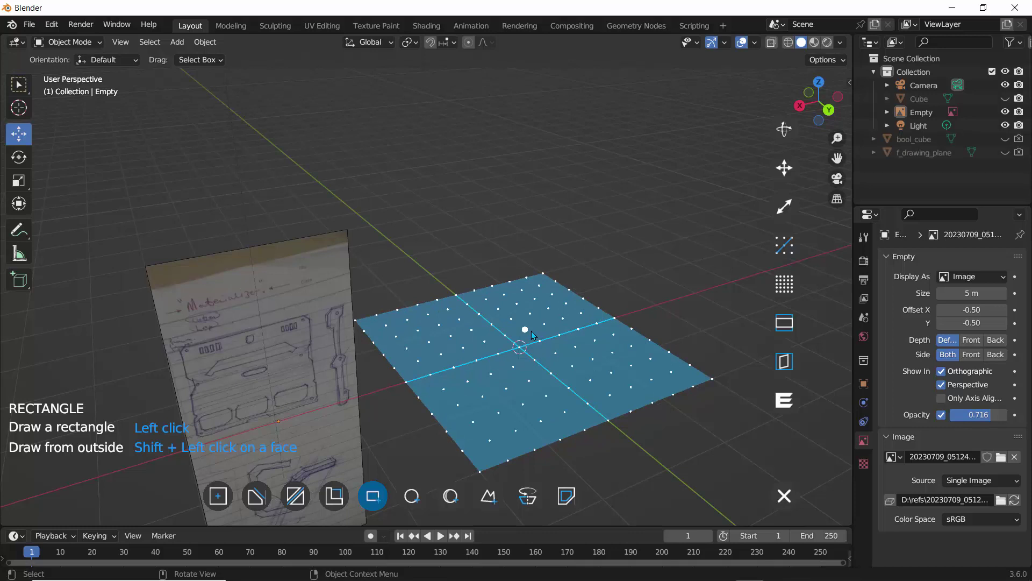
Rotate the drawing plane about its X axis so it stands upright, parallel to the reference image.
click(784, 129)
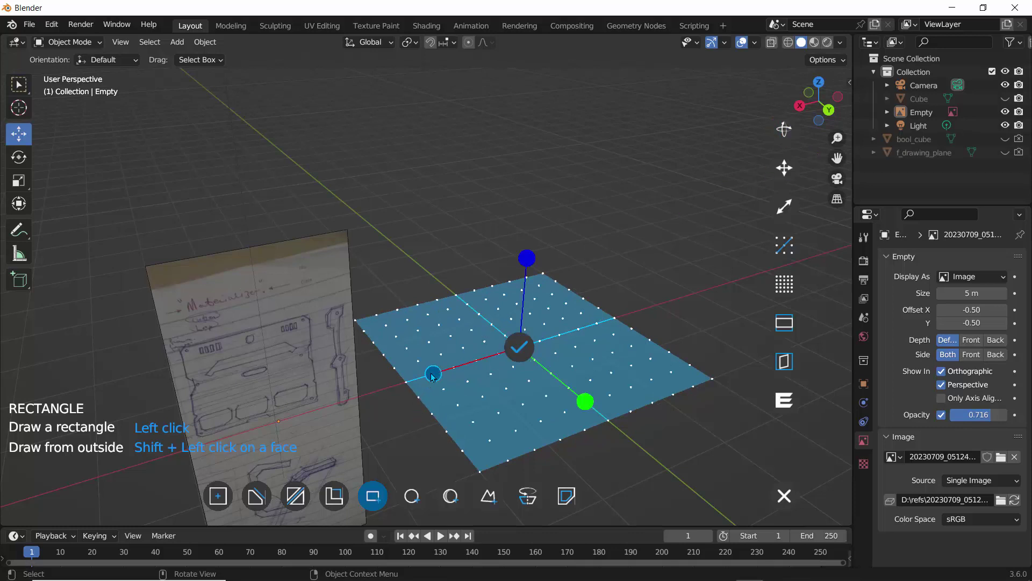
drag(432, 375, 243, 275)
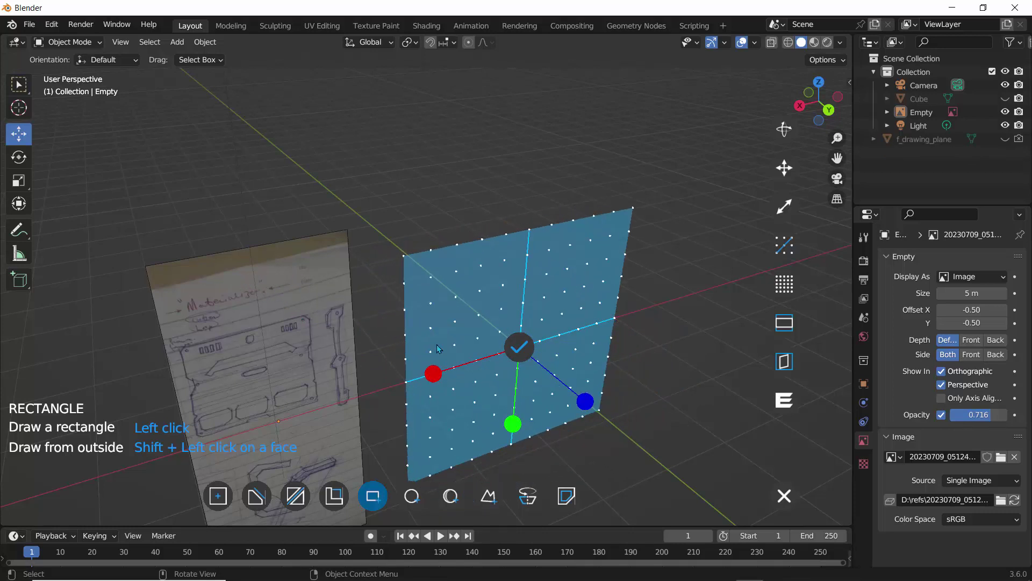
click(518, 347)
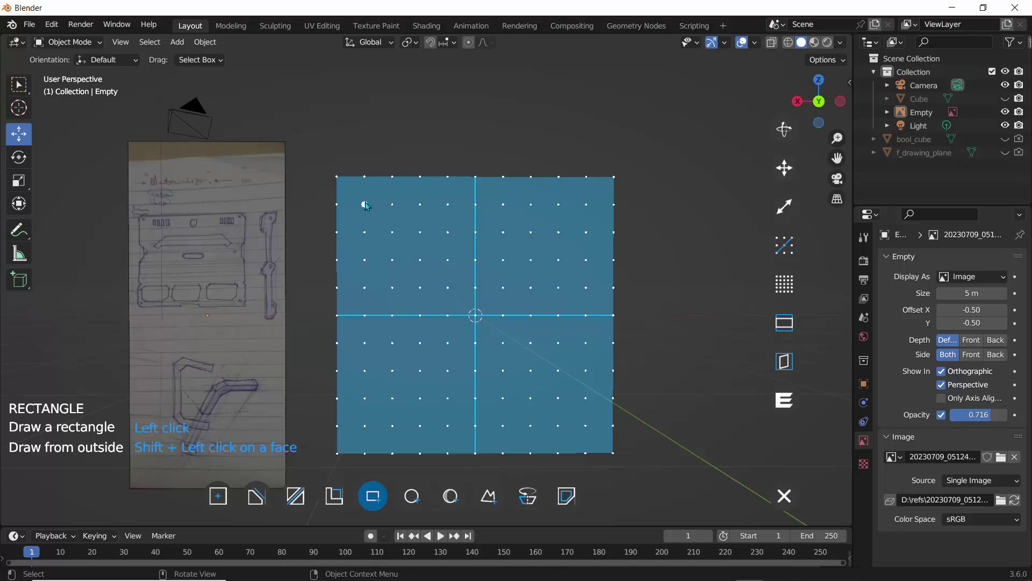
Draw a rectangle eight grid cells wide and nine high on the upright plane and give it a thickness of 0.563.
click(365, 205)
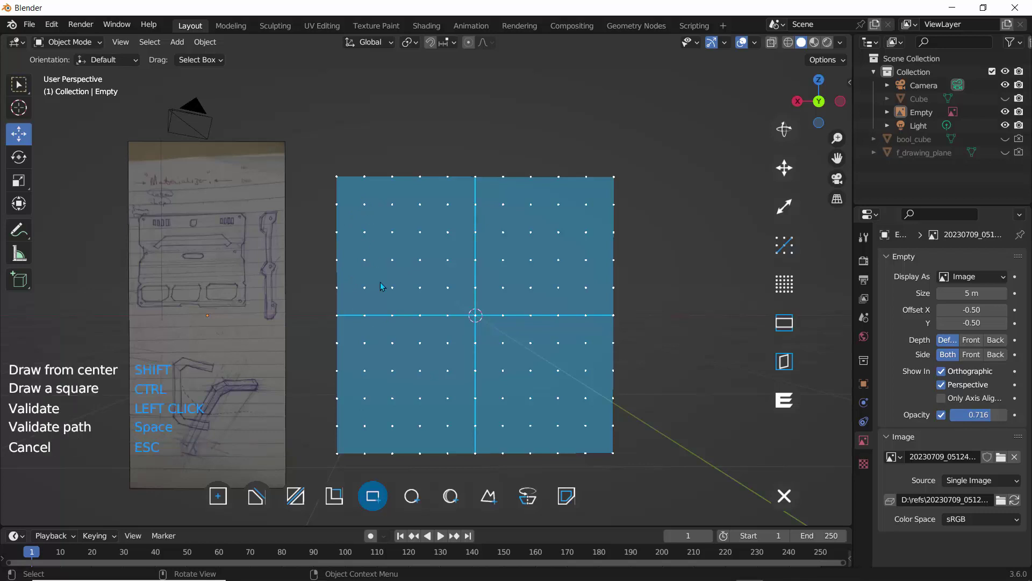
click(588, 458)
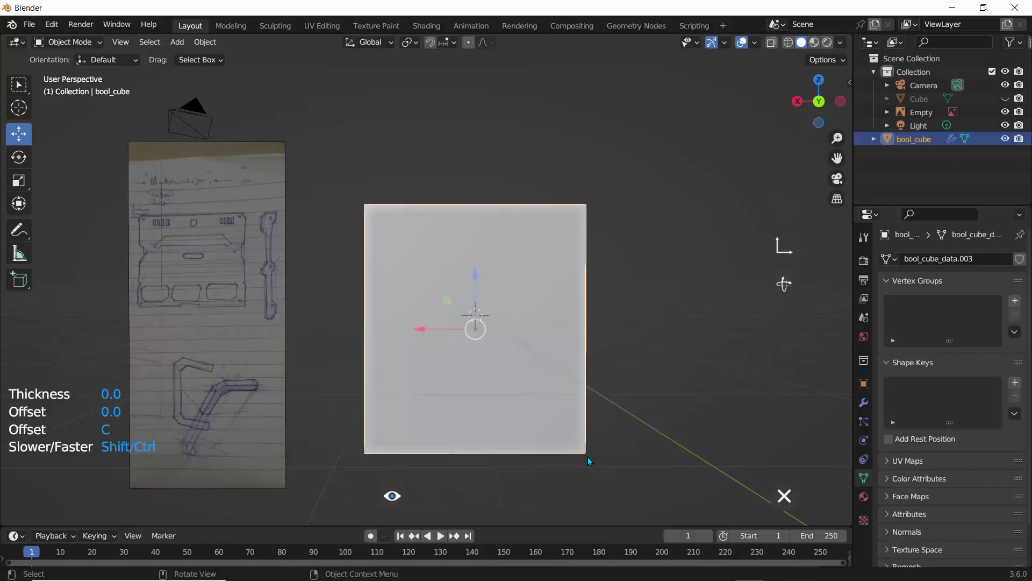
middle_drag(489, 432, 596, 441)
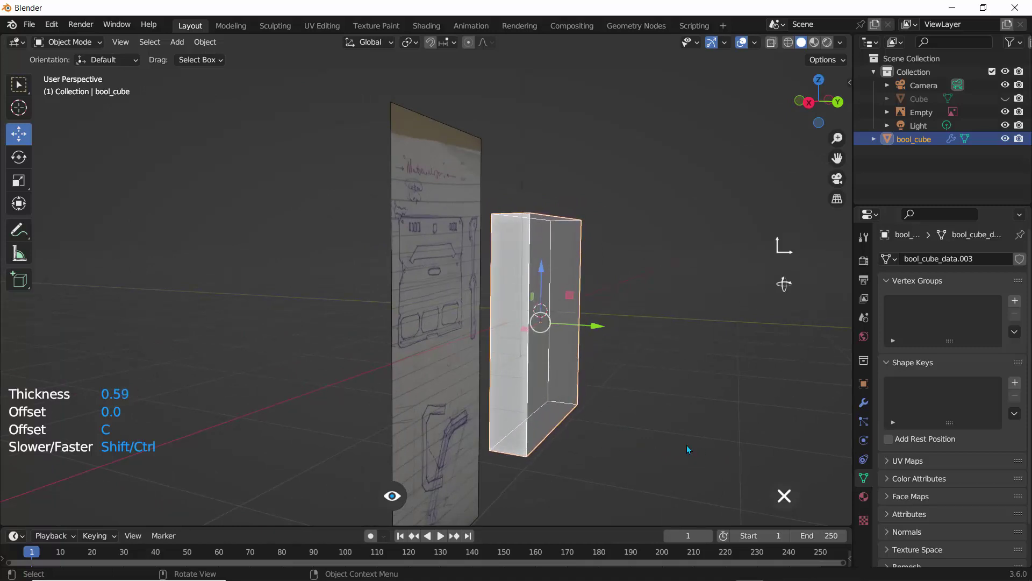
mouse_move(679, 444)
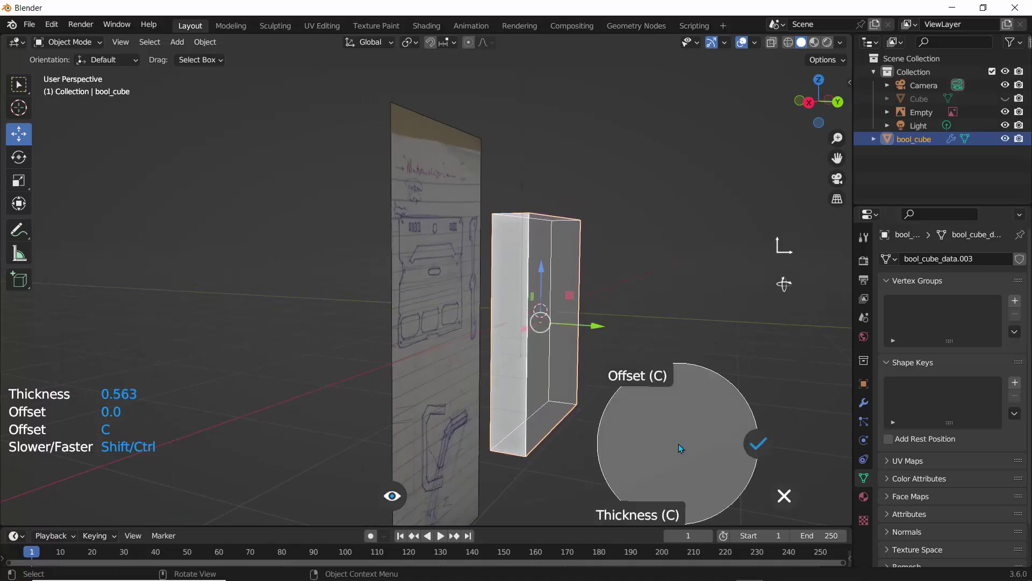
click(758, 442)
middle_drag(633, 321, 518, 319)
middle_drag(575, 352, 463, 276)
scroll(458, 272, up, 5)
scroll(459, 272, down, 5)
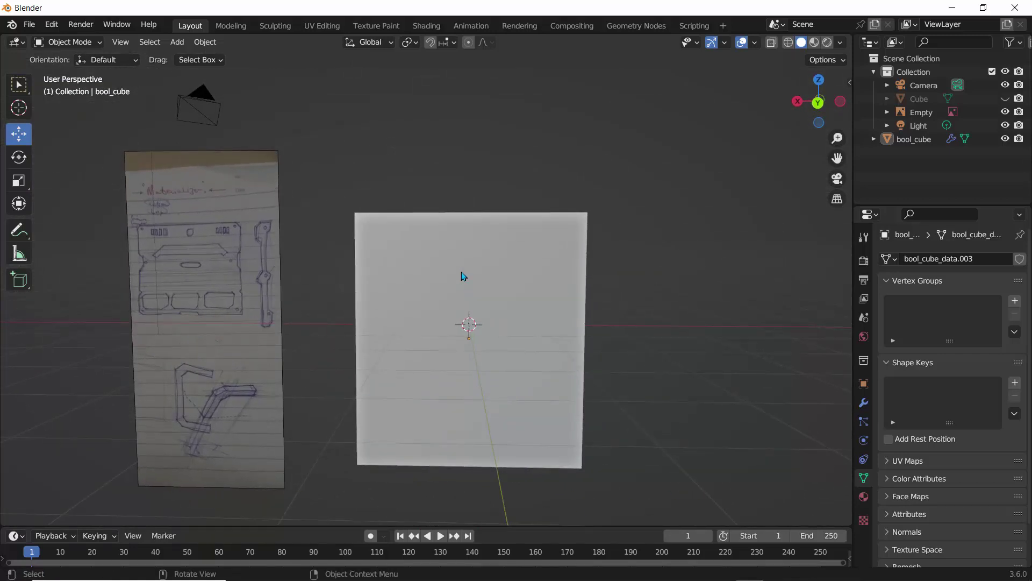
Set the viewport shading's cavity type to Both.
click(464, 276)
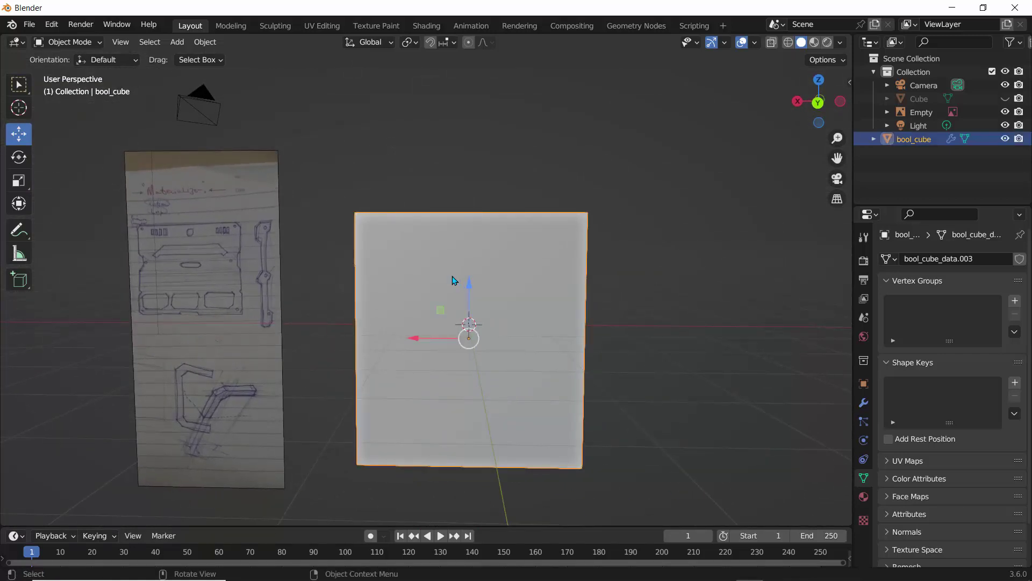
click(840, 42)
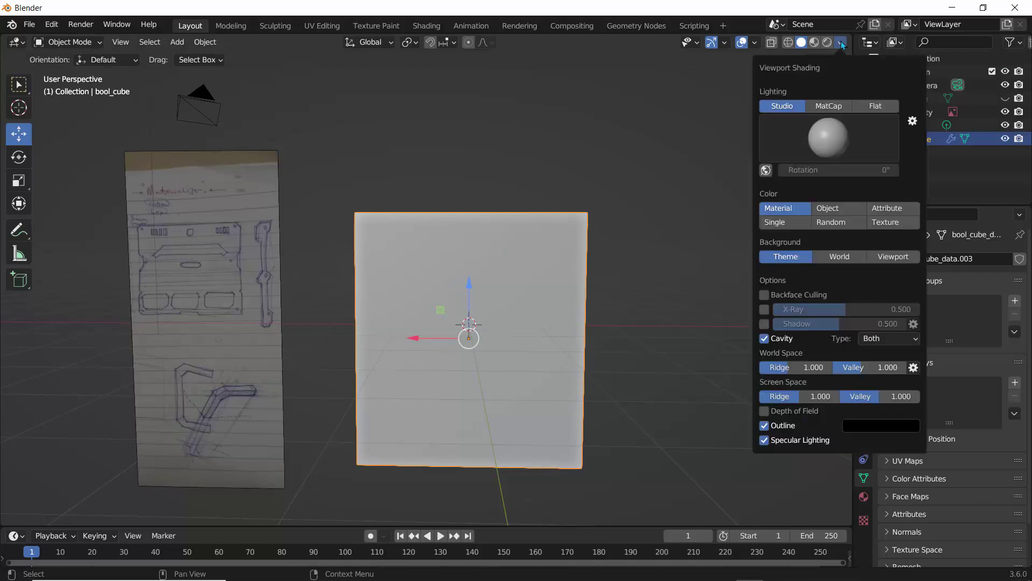
click(883, 339)
click(866, 383)
click(676, 186)
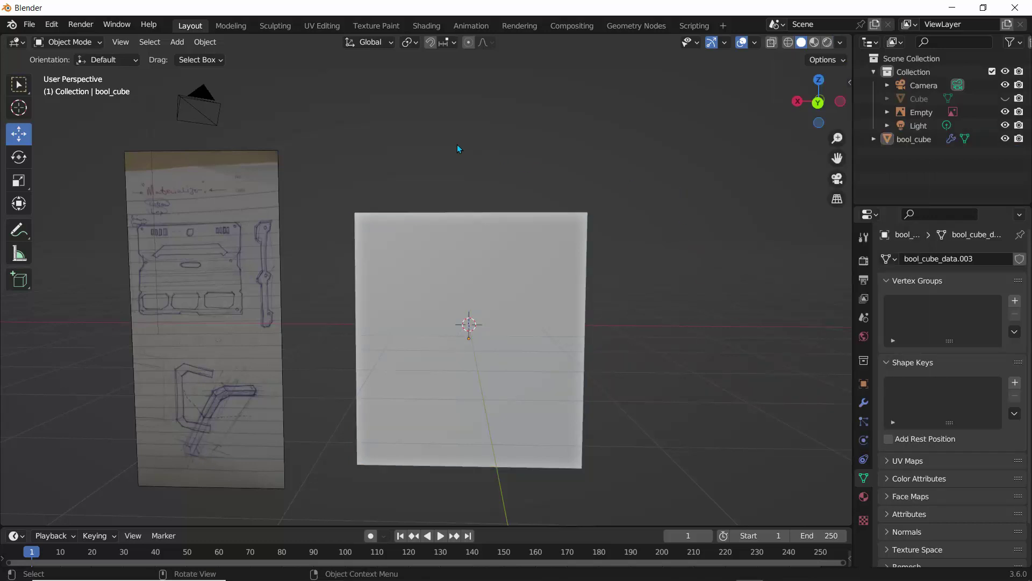
Select the panel block and set its Fluent bevel width to 0.0218.
middle_drag(458, 148, 472, 160)
click(487, 263)
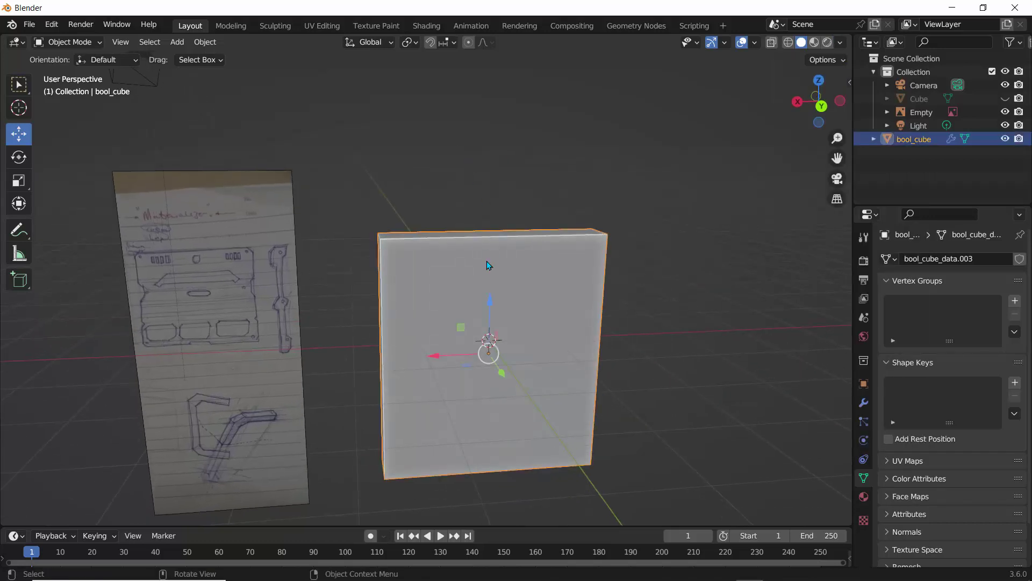
key(q)
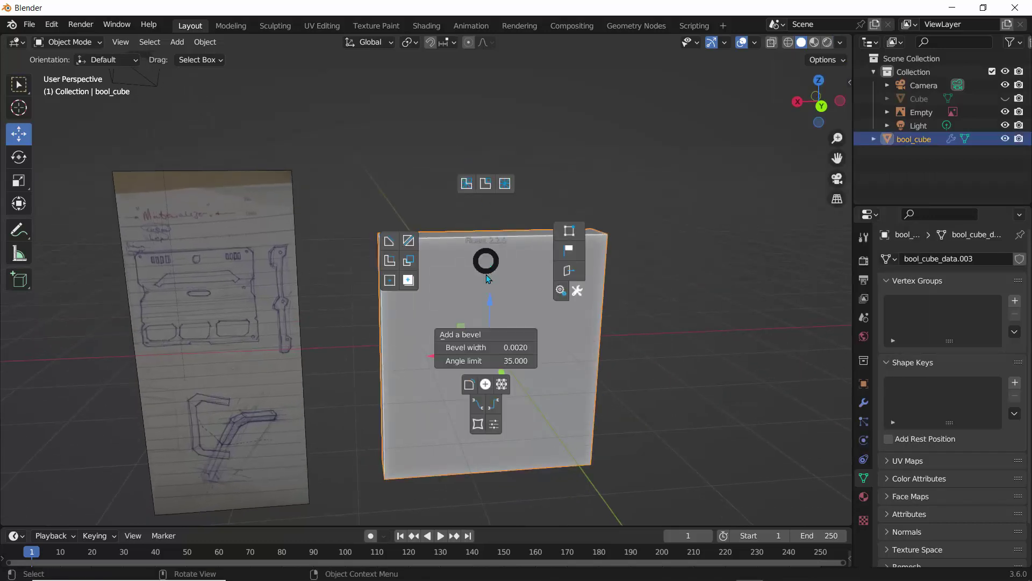
click(489, 333)
mouse_move(412, 244)
middle_down()
mouse_move(453, 221)
mouse_move(412, 224)
middle_up()
scroll(416, 227, up, 5)
scroll(417, 228, down, 5)
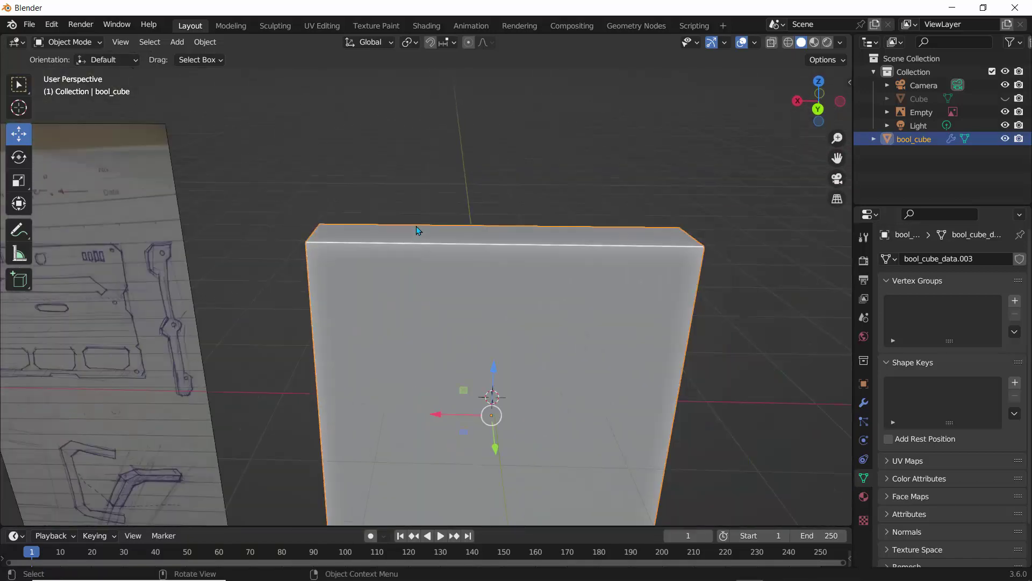
key(f)
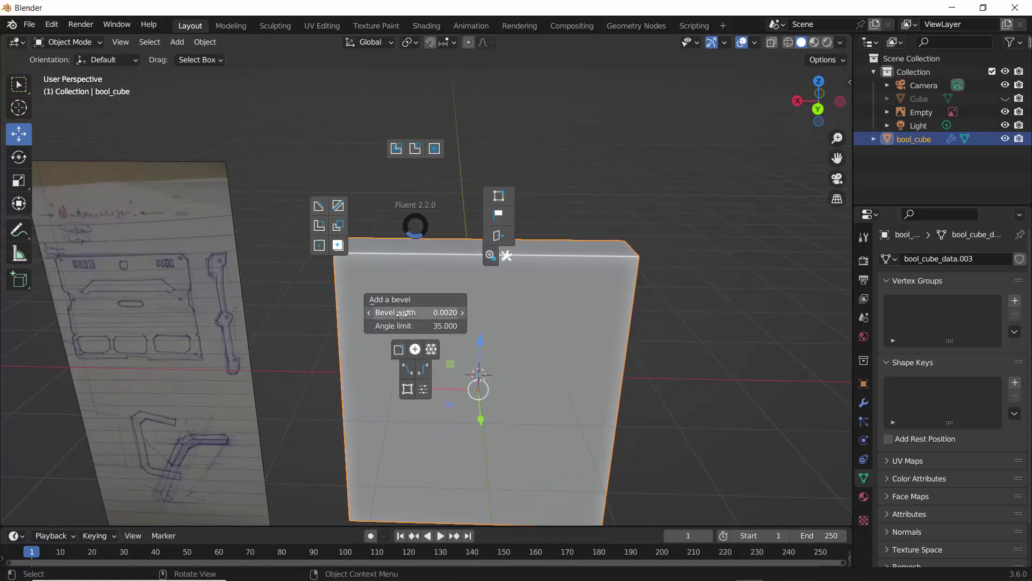
drag(398, 313, 433, 314)
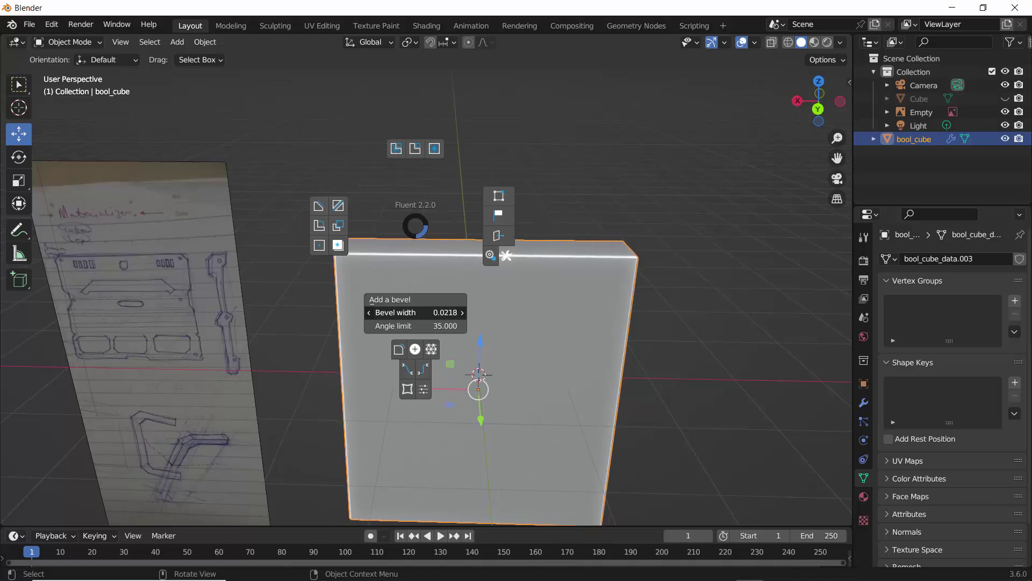
key(Escape)
Start a Fluent cut on the panel block's front face and outline a triangular shape across its upper-left corner.
middle_drag(330, 283, 308, 237)
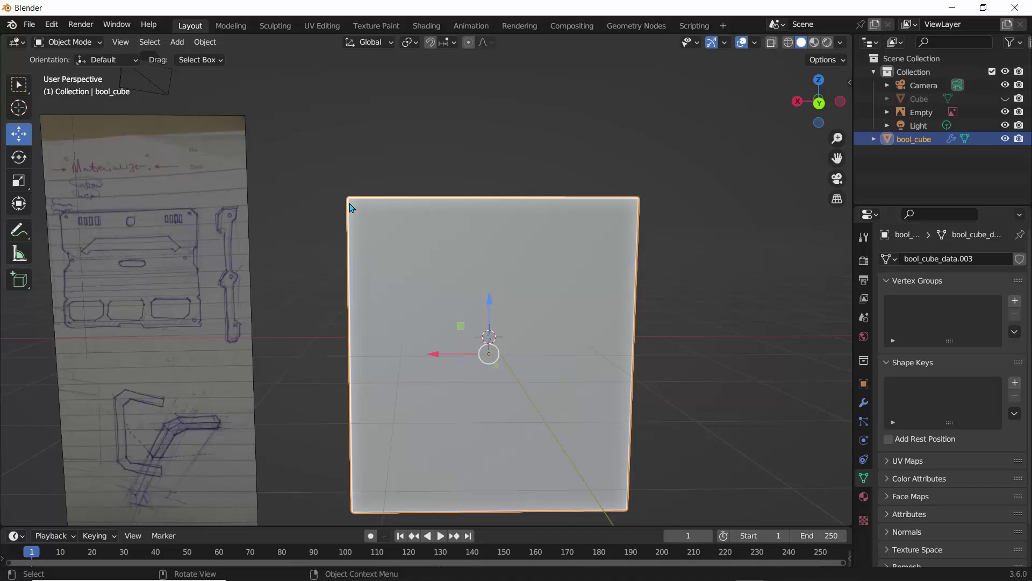
click(328, 207)
click(434, 266)
key(shift+f)
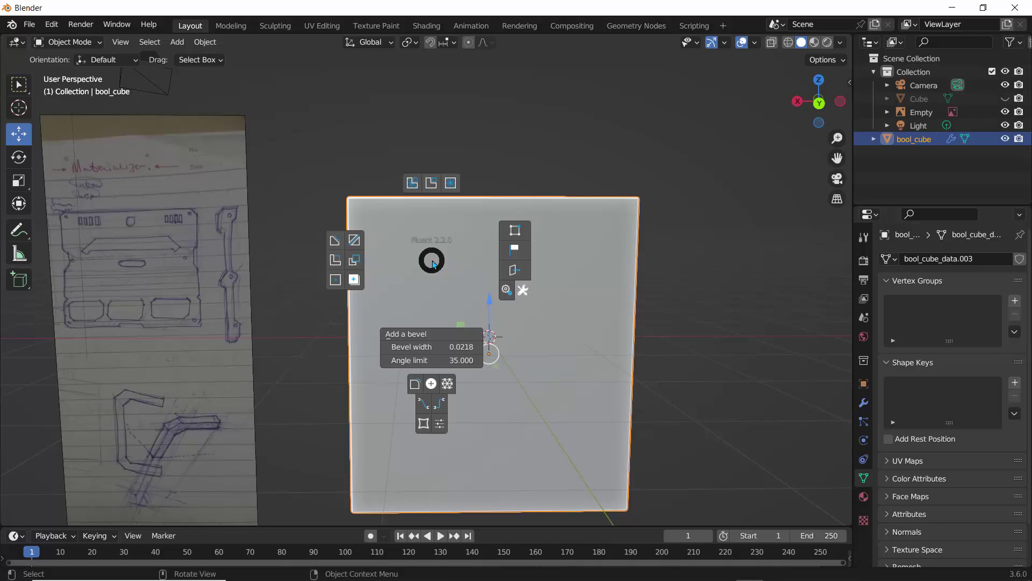
click(333, 241)
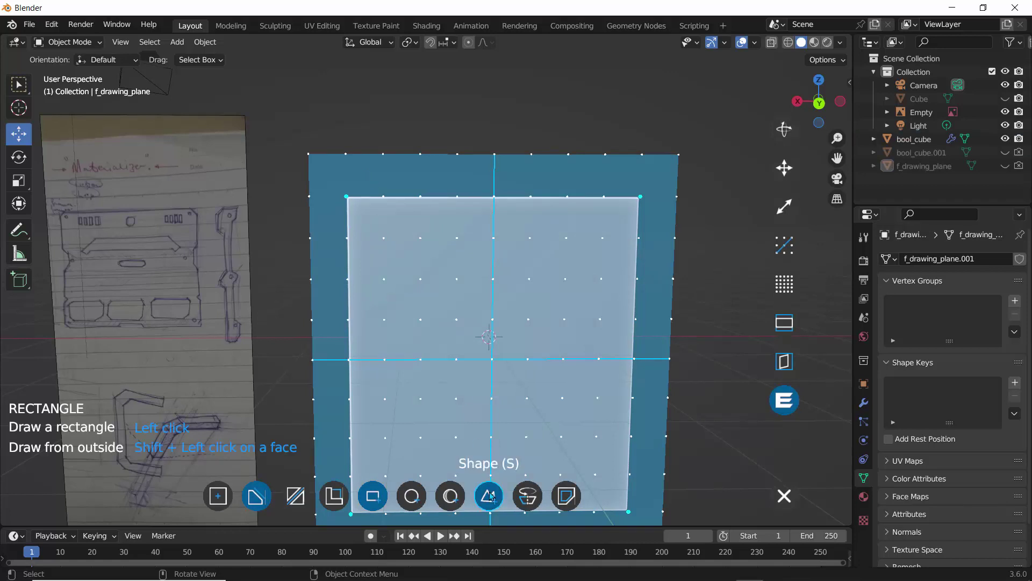
click(490, 495)
click(375, 188)
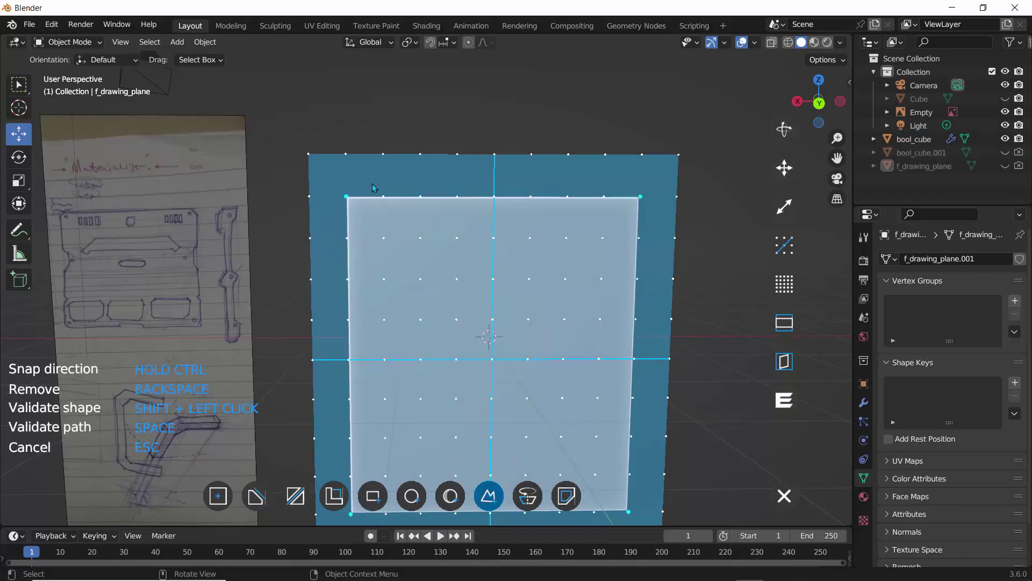
click(327, 240)
click(323, 172)
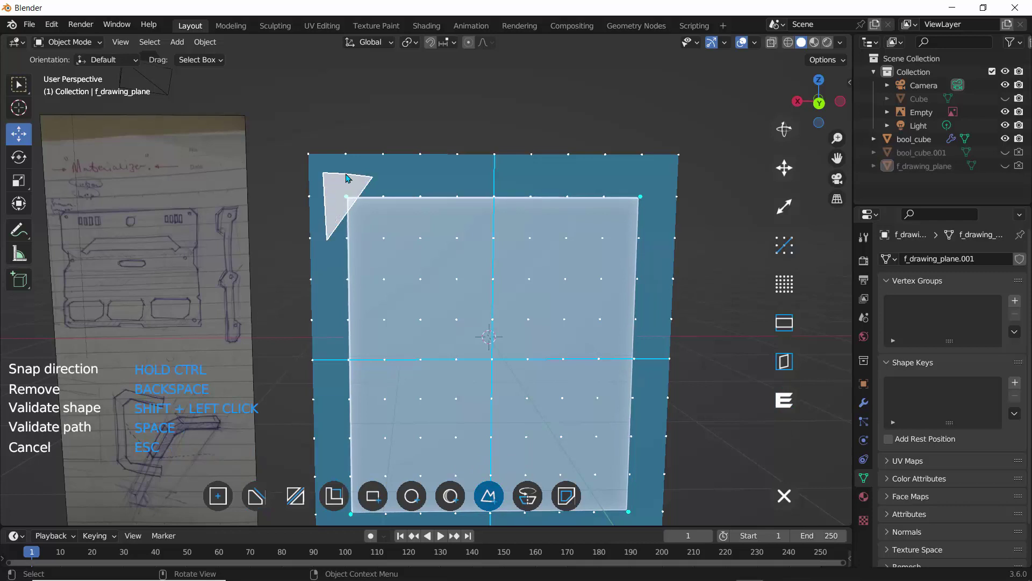
shift+click(333, 172)
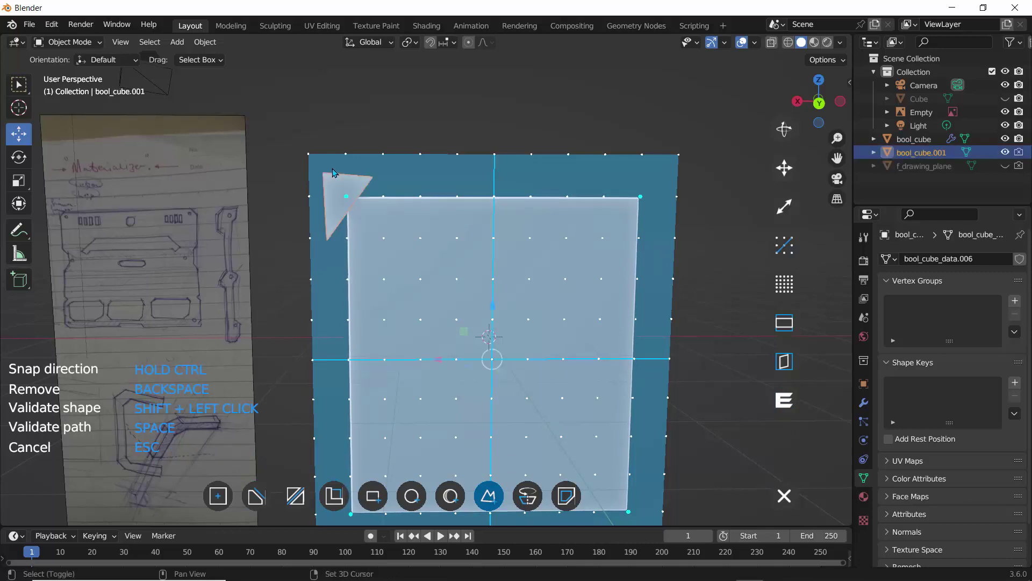
Extend the triangular corner cut through the block with thickness -0.65 and offset -0.95.
middle_drag(293, 153, 387, 176)
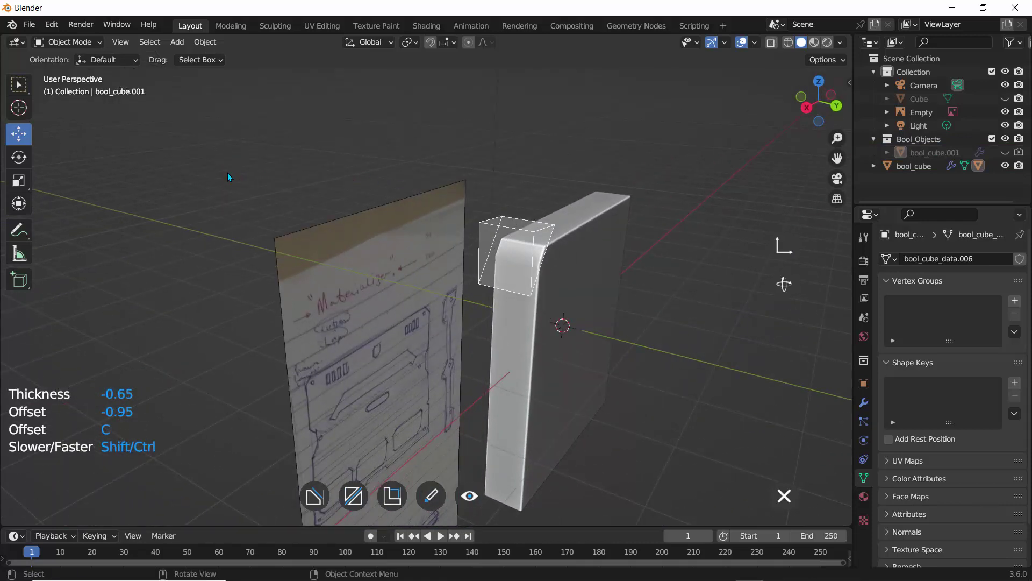
right_click(227, 177)
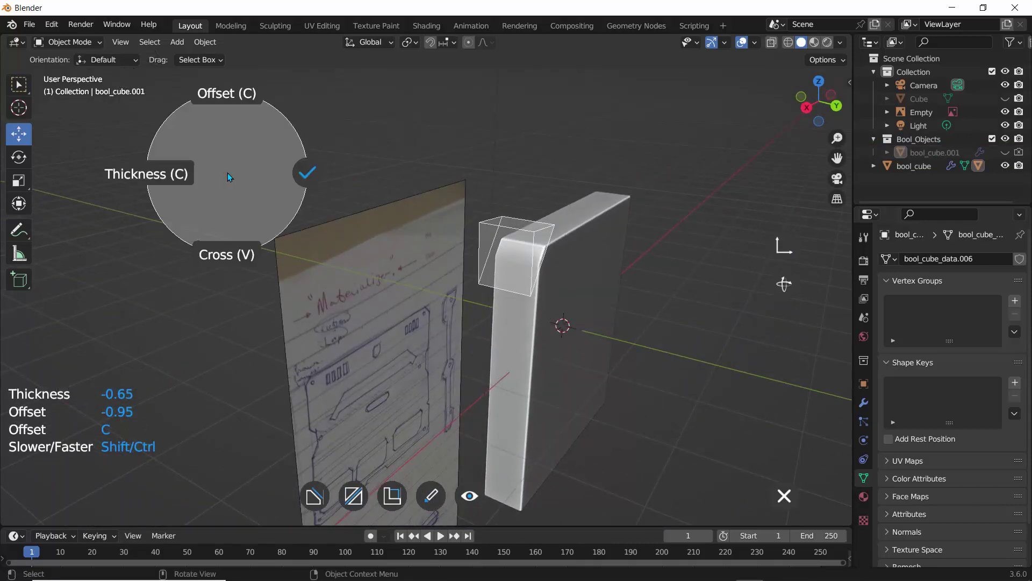
click(308, 174)
middle_drag(561, 171, 471, 146)
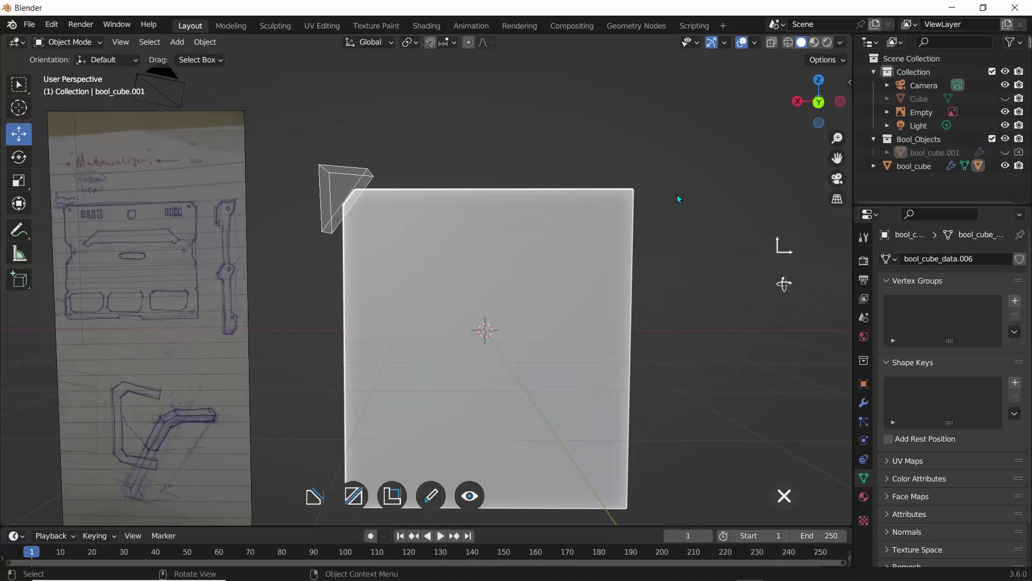
Mirror the triangular corner cut along X and Z to all four corners of the block and finish the Fluent operation.
click(336, 187)
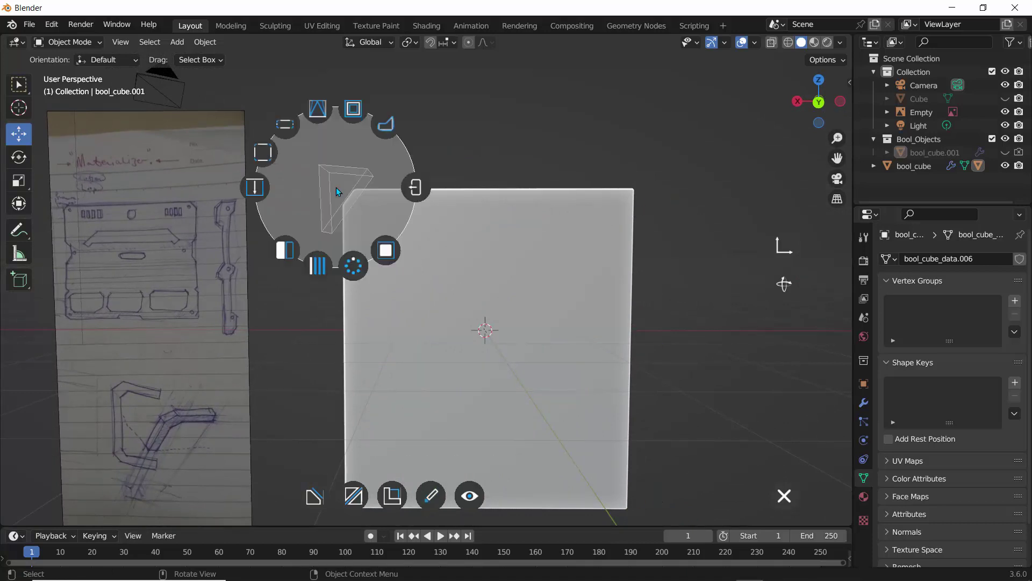
click(285, 249)
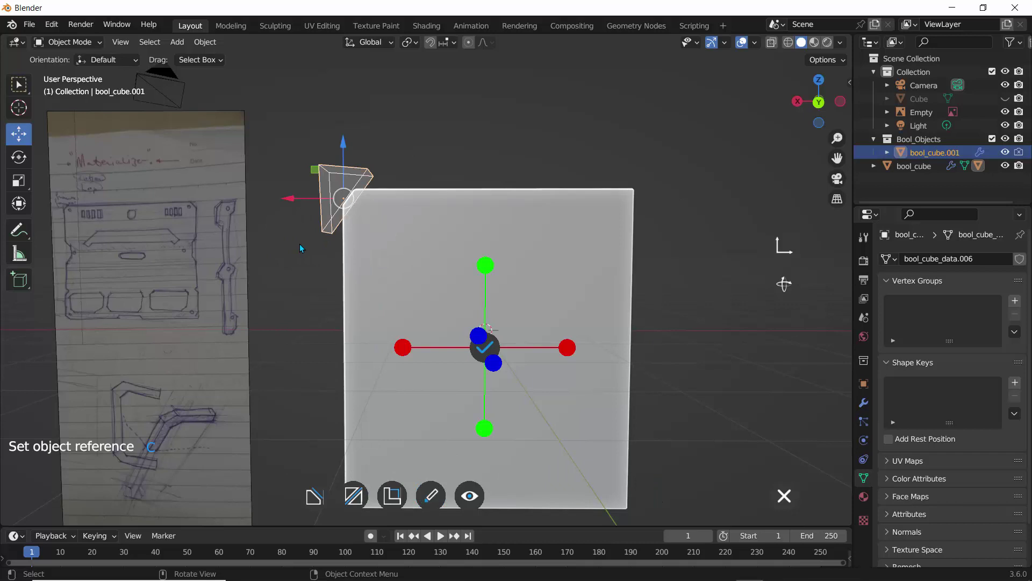
click(566, 350)
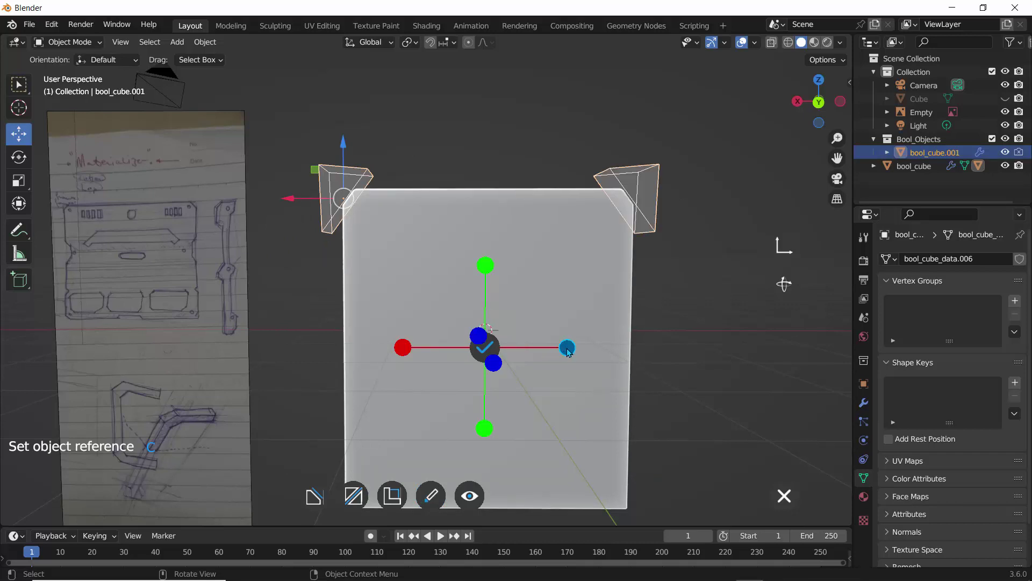
click(485, 429)
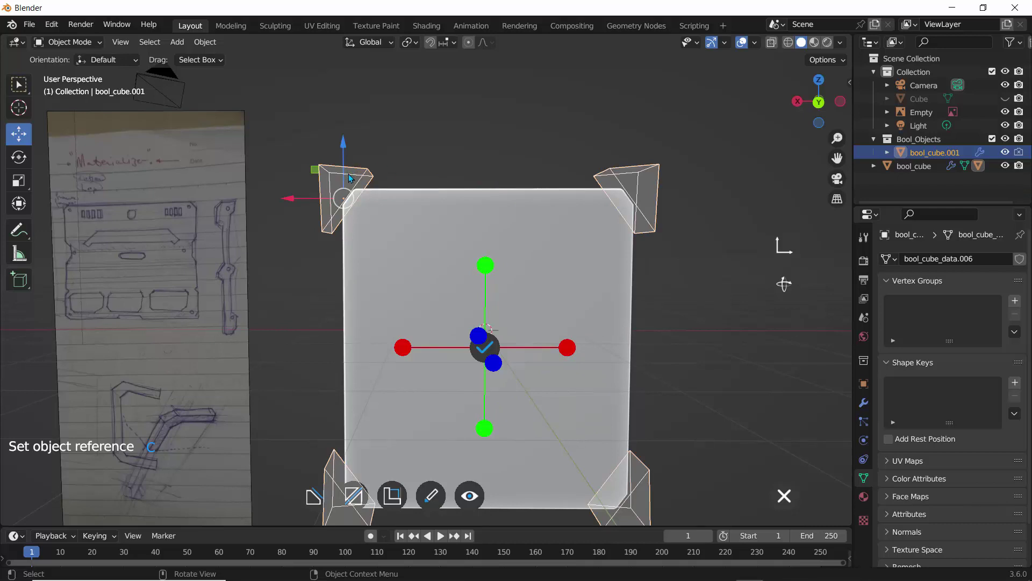
click(484, 348)
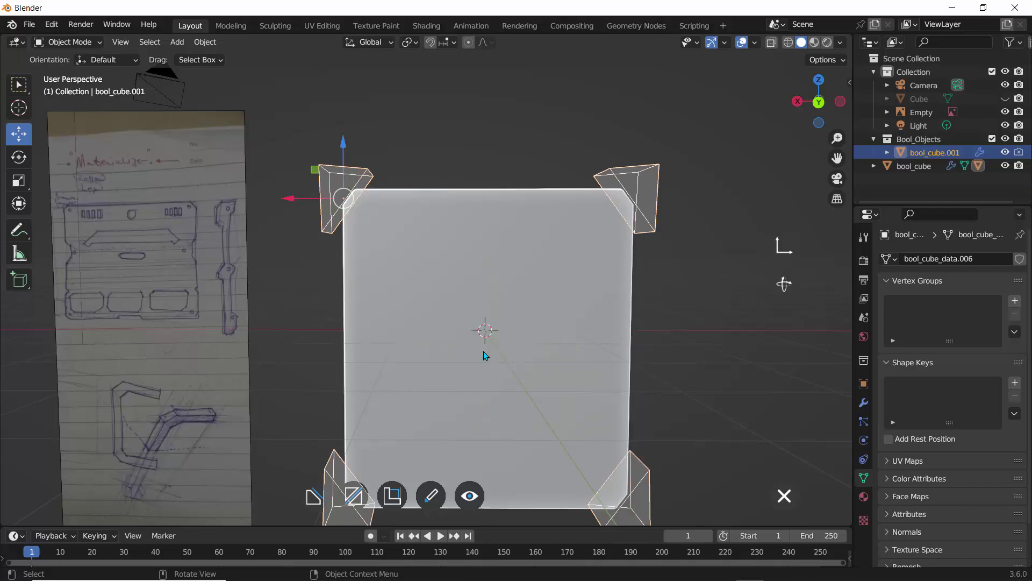
right_click(355, 177)
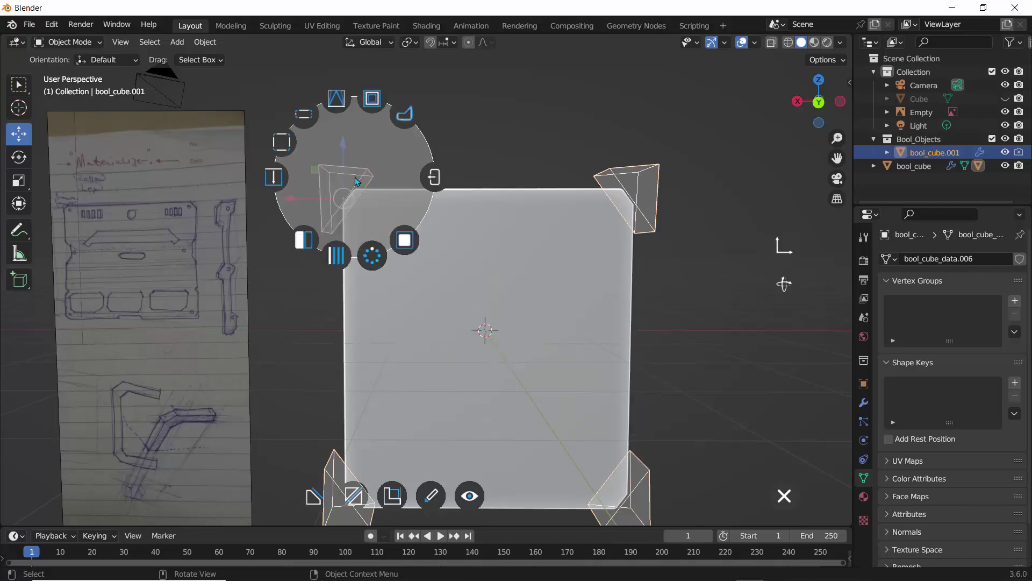
click(436, 178)
Scale the panel block slightly wider along X until its front face is roughly square, and deselect it.
scroll(325, 293, down, 3)
mouse_move(330, 291)
middle_down()
mouse_move(411, 305)
mouse_move(345, 279)
mouse_move(337, 295)
mouse_move(357, 294)
middle_up()
scroll(377, 297, up, 4)
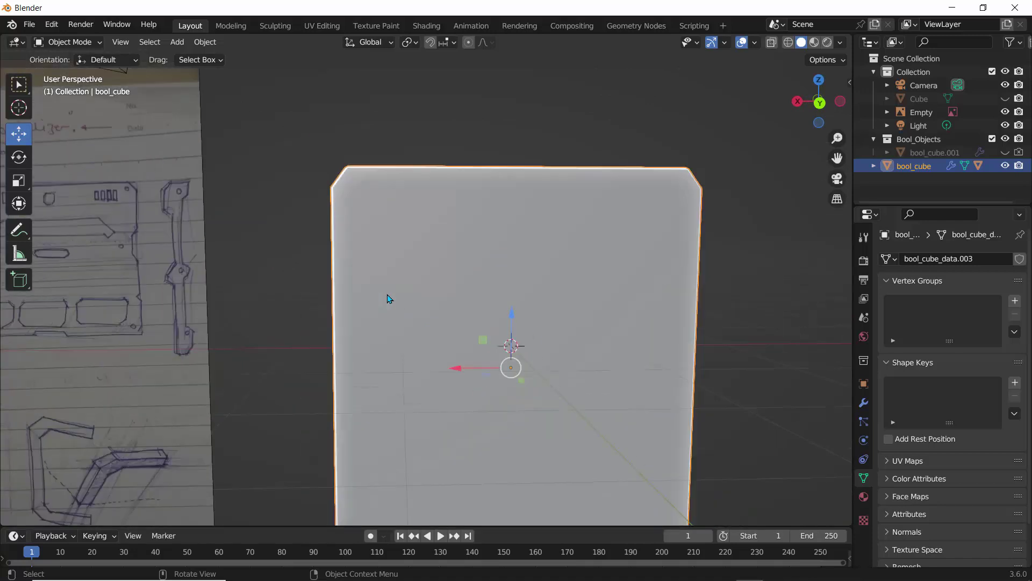
scroll(390, 299, down, 2)
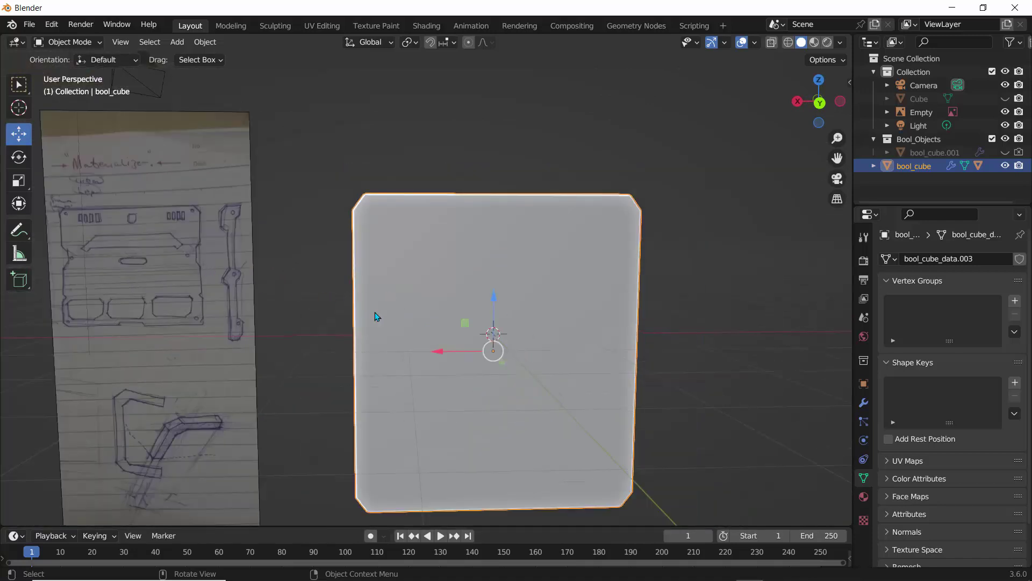
scroll(376, 317, down, 2)
click(18, 180)
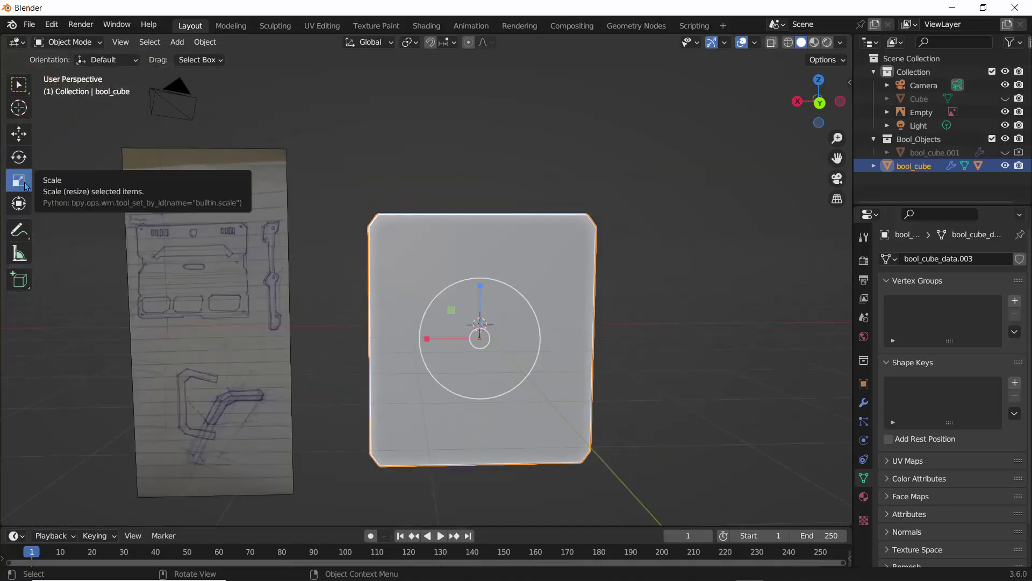
drag(429, 343, 420, 338)
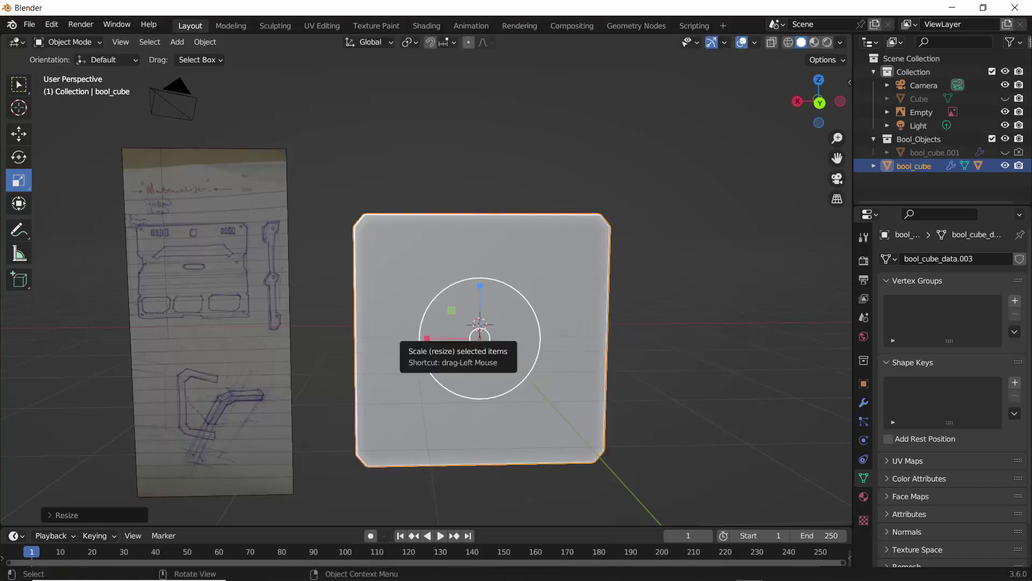
click(356, 137)
Check the block's proportions and examine the upper details of the hand-drawn panel reference.
middle_drag(357, 189, 396, 202)
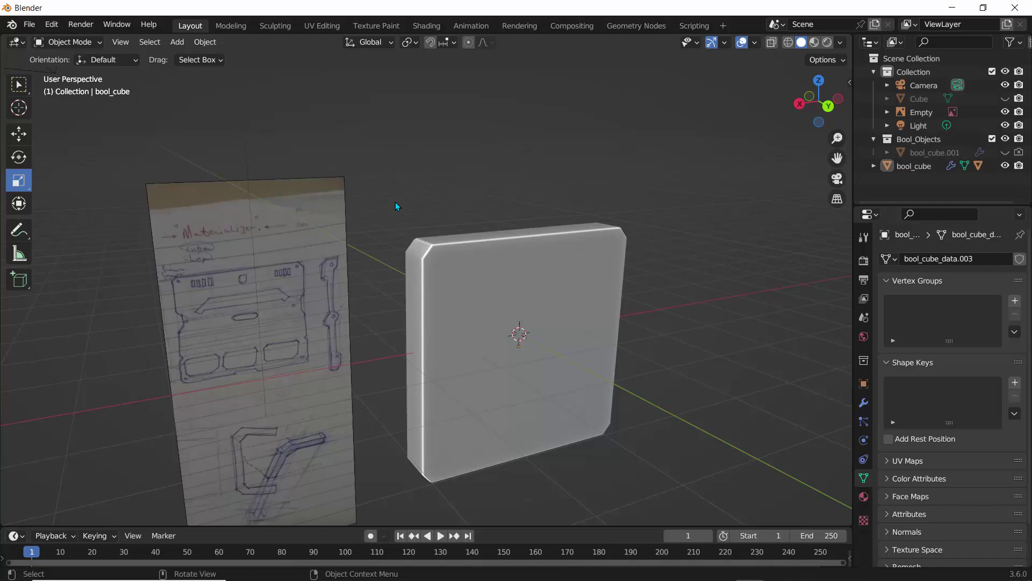
middle_drag(415, 202, 382, 183)
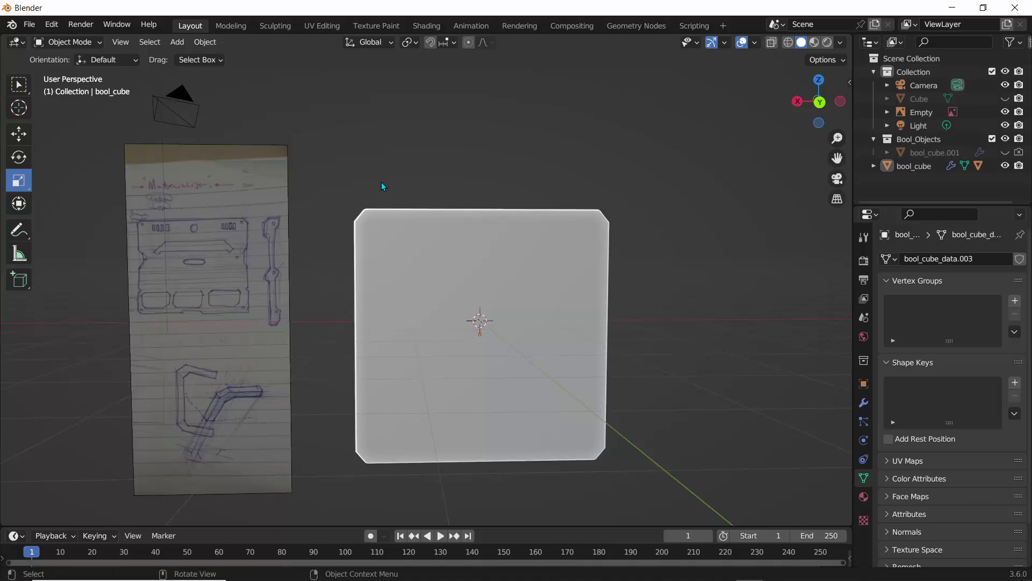
scroll(195, 228, up, 3)
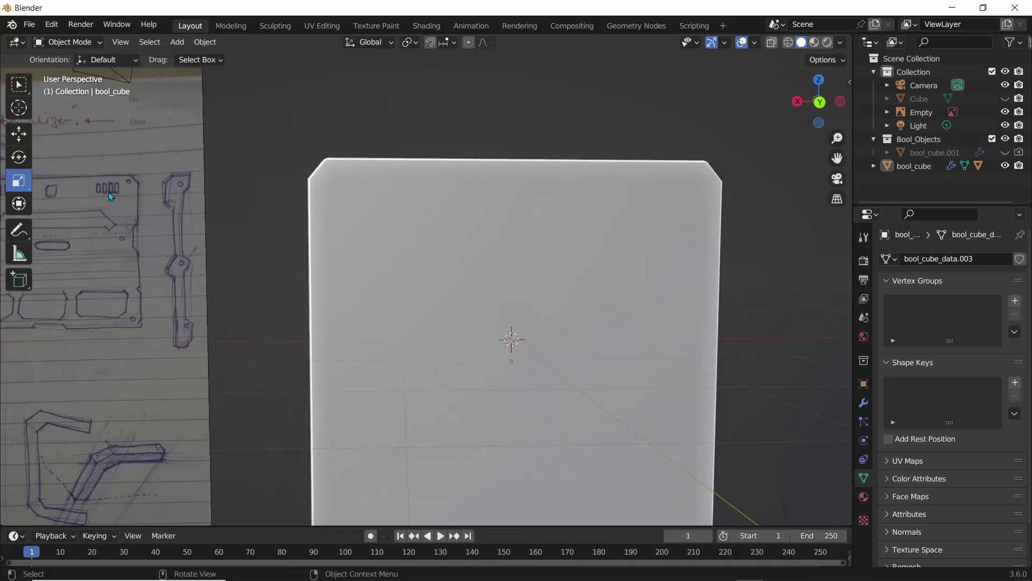
mouse_move(109, 192)
shift+middle_down()
mouse_move(166, 195)
mouse_move(343, 238)
shift+middle_up()
scroll(376, 245, up, 4)
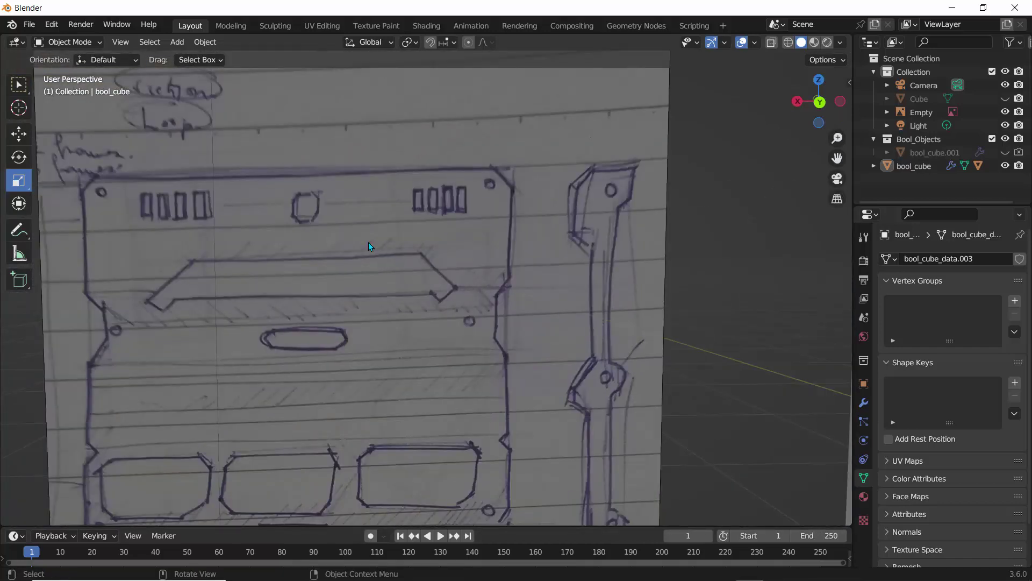
scroll(401, 225, down, 4)
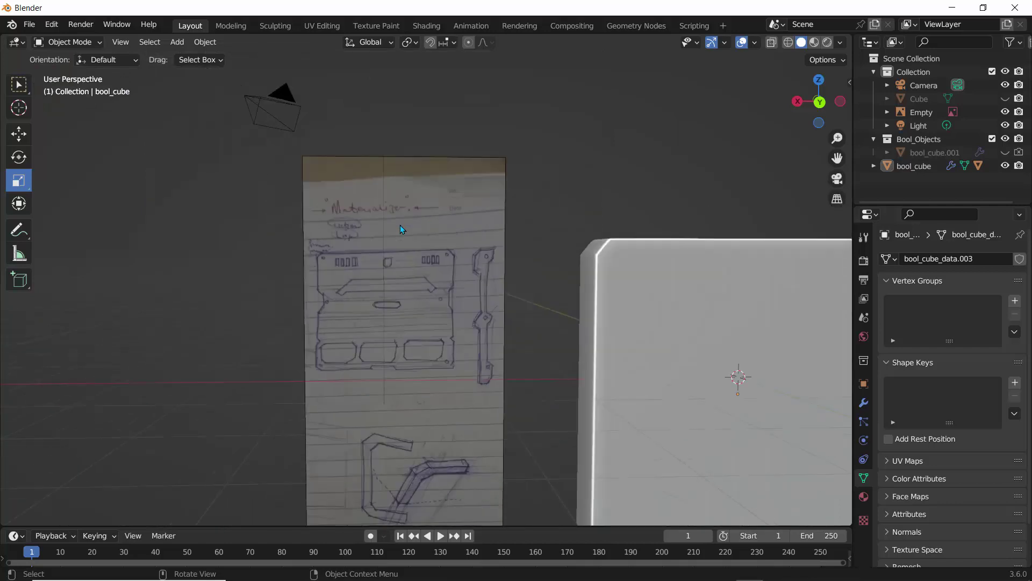
shift+middle_drag(587, 276, 412, 252)
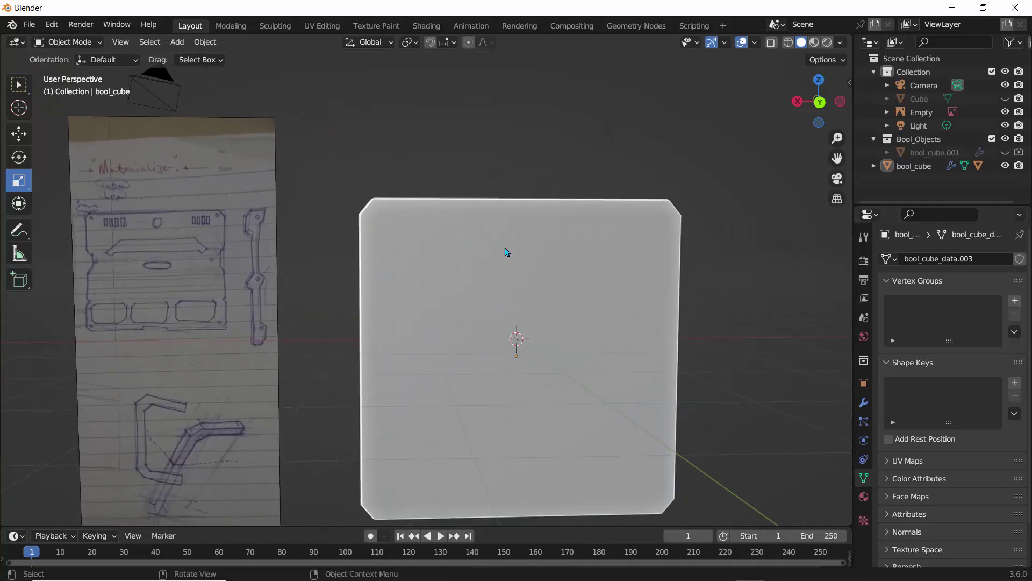
Switch to the back orthographic view, select the panel block, and reveal the Fluent tools in a widened viewport.
click(819, 102)
click(444, 276)
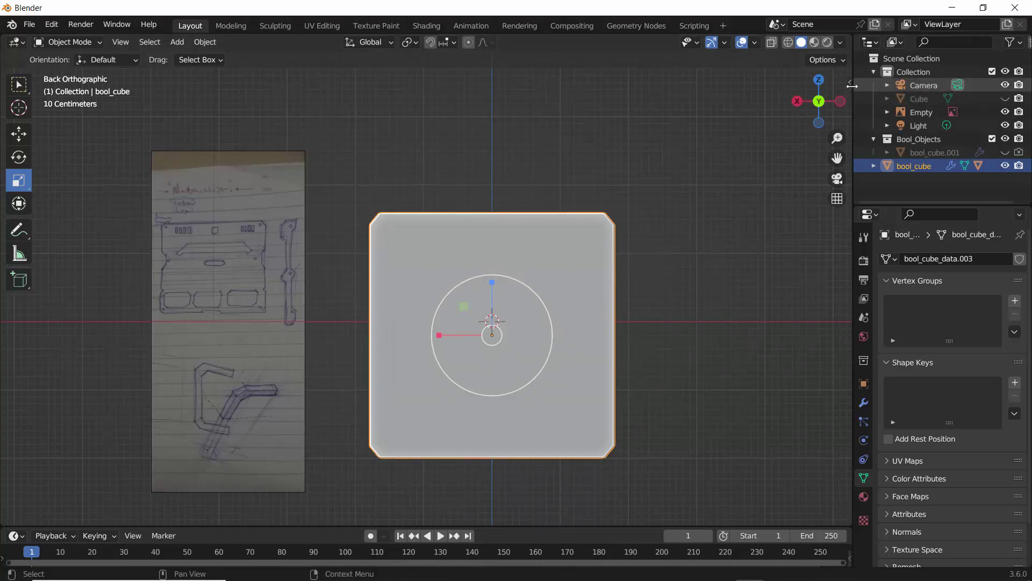
click(849, 82)
click(845, 175)
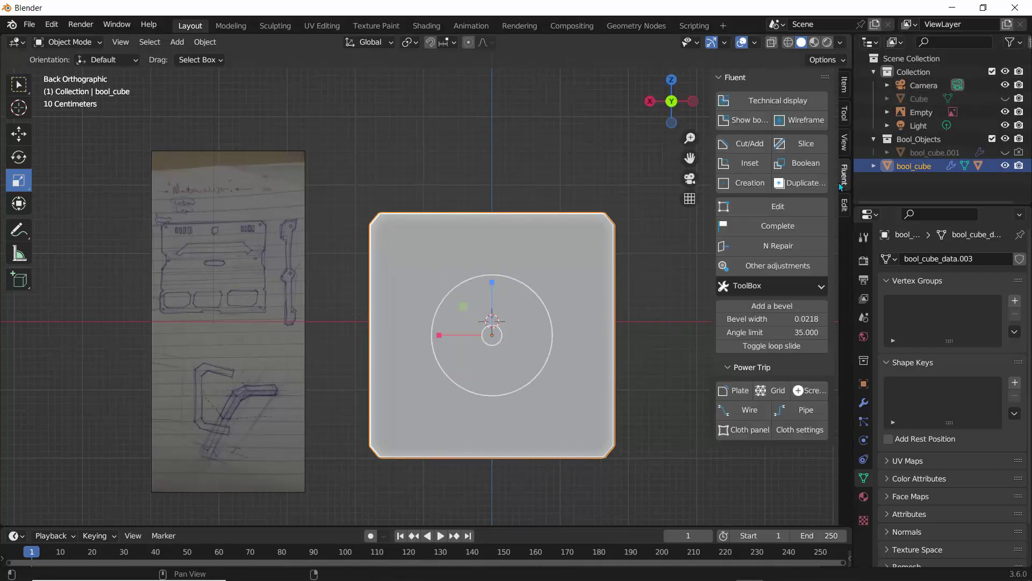
drag(854, 130, 892, 130)
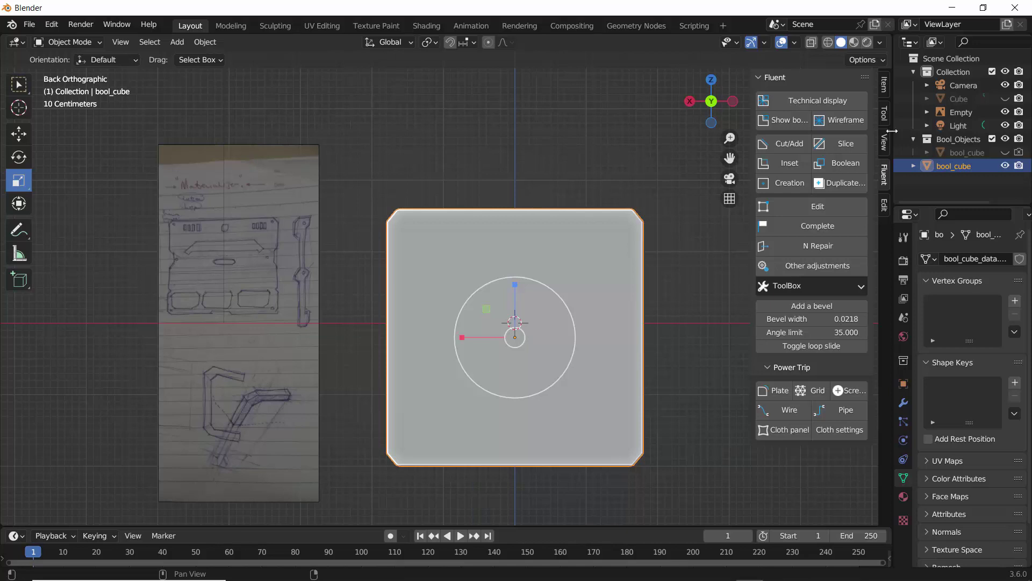
Show the panel's boolean cutters, select the mirrored corner cutter, and toggle the cutter display until the cutters are hidden again.
click(776, 115)
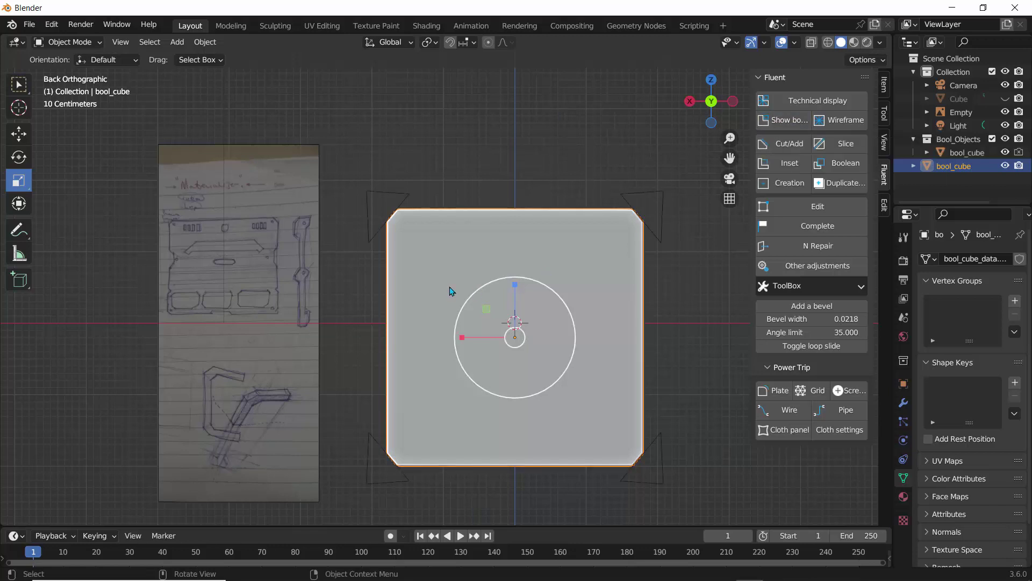
click(375, 198)
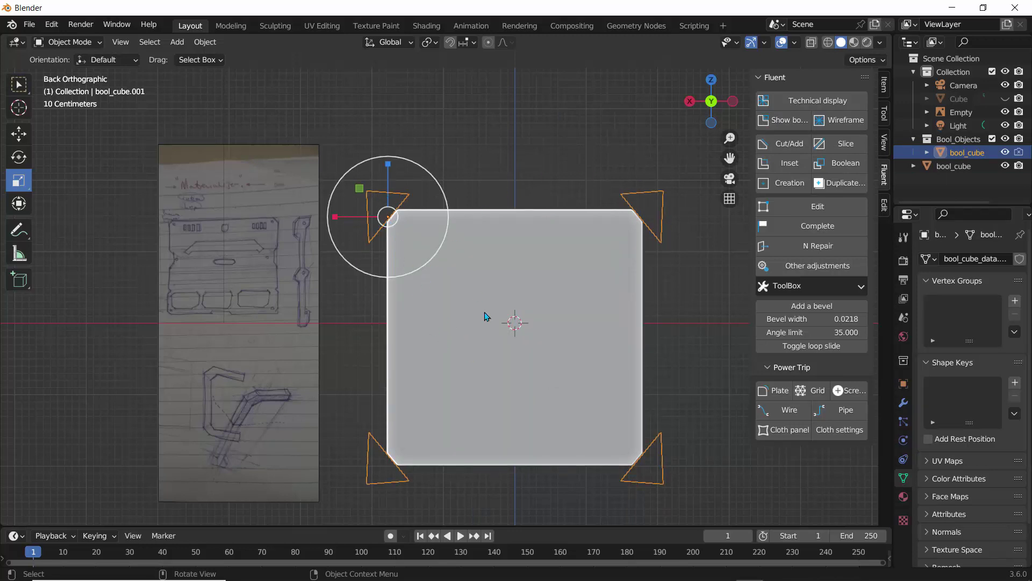
click(779, 124)
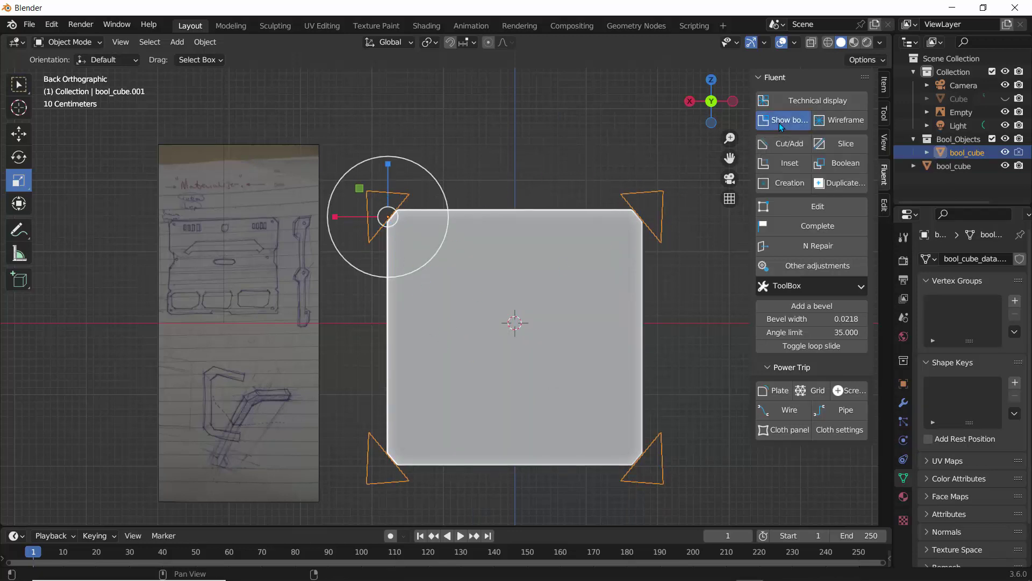
click(831, 121)
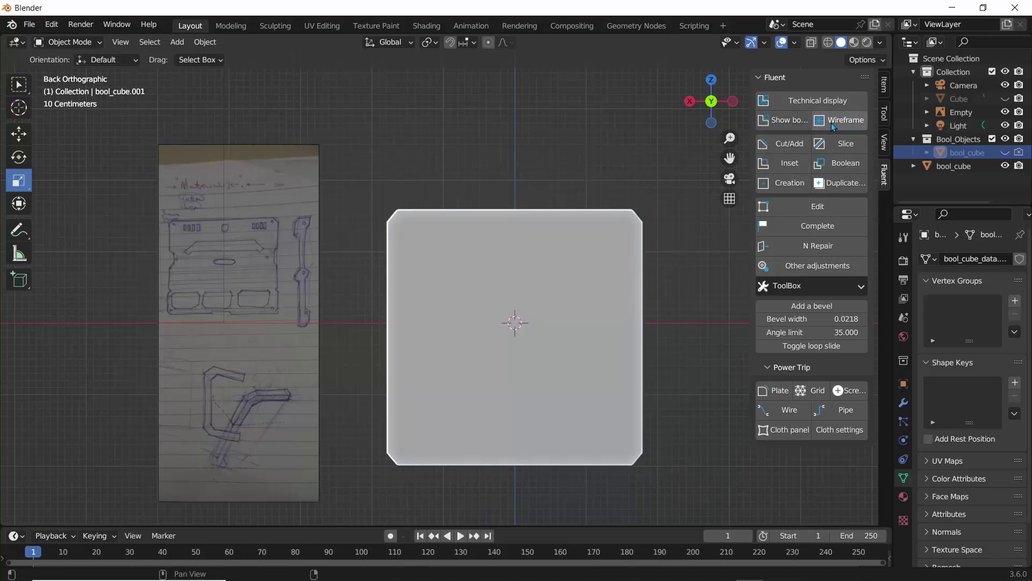
click(799, 102)
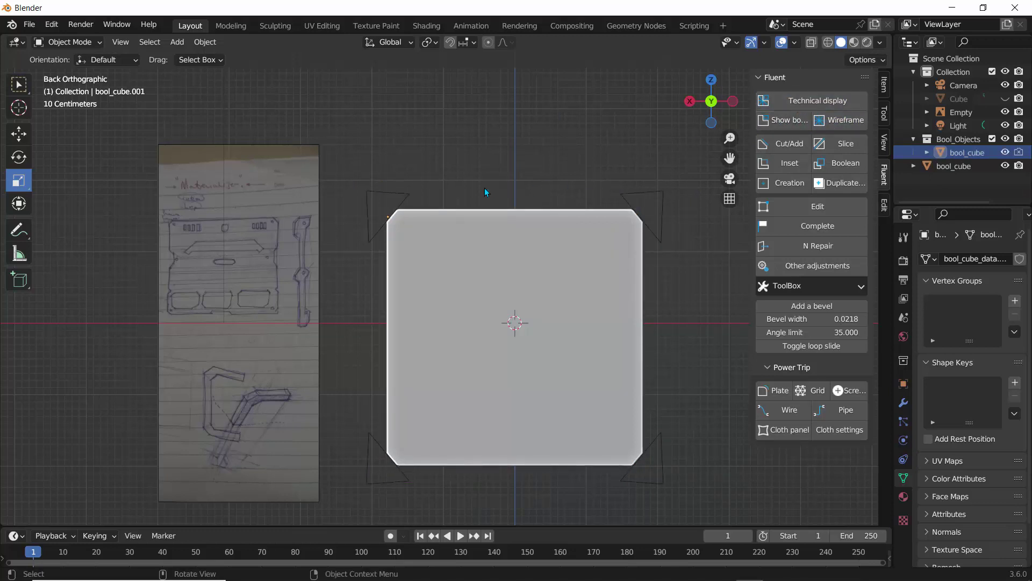
click(795, 102)
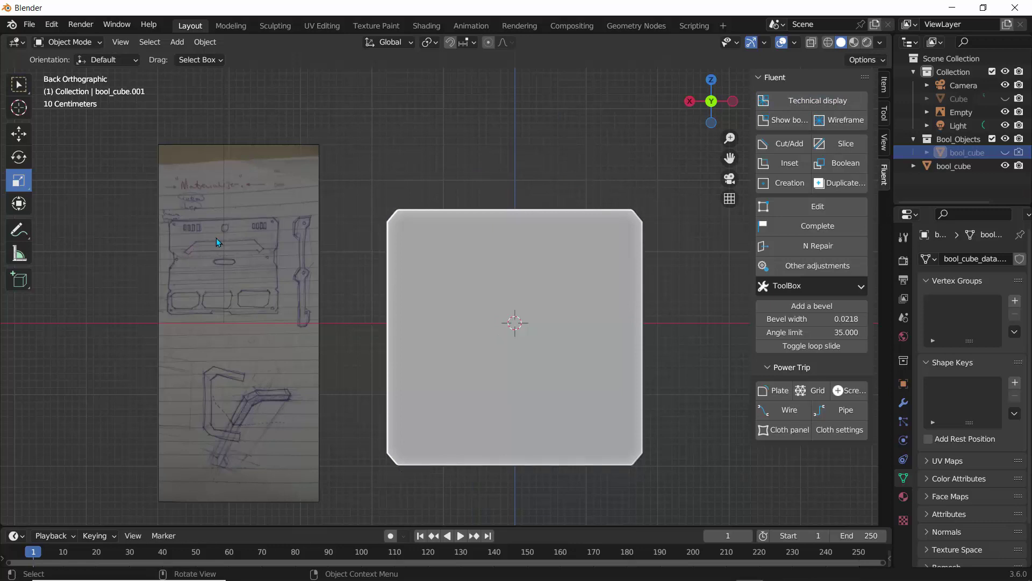
Start a Fluent cut on the panel block and draw a small square centred near the upper edge of its face, following the reference.
scroll(218, 237, up, 4)
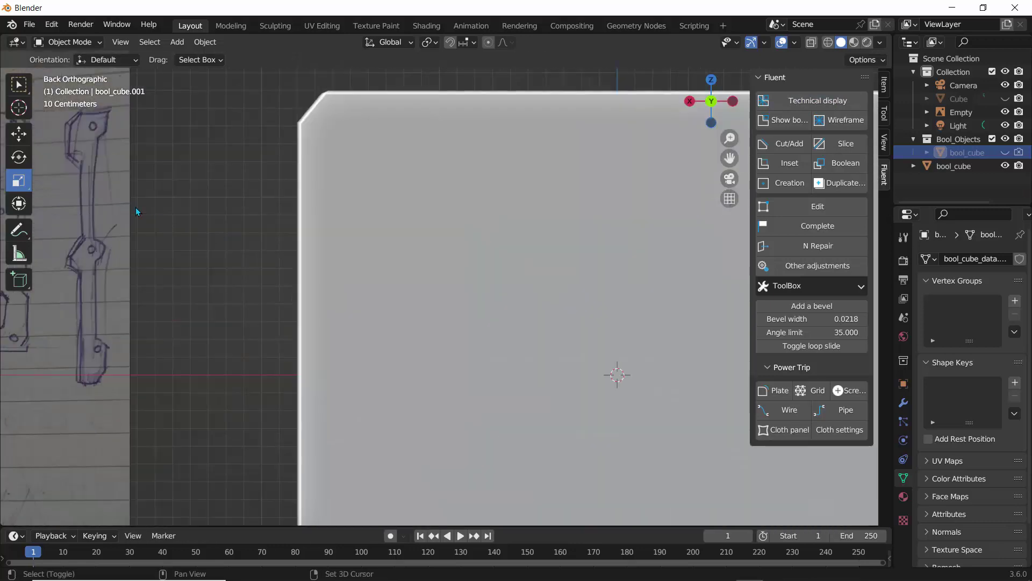
shift+middle_drag(32, 174, 375, 296)
scroll(482, 275, down, 5)
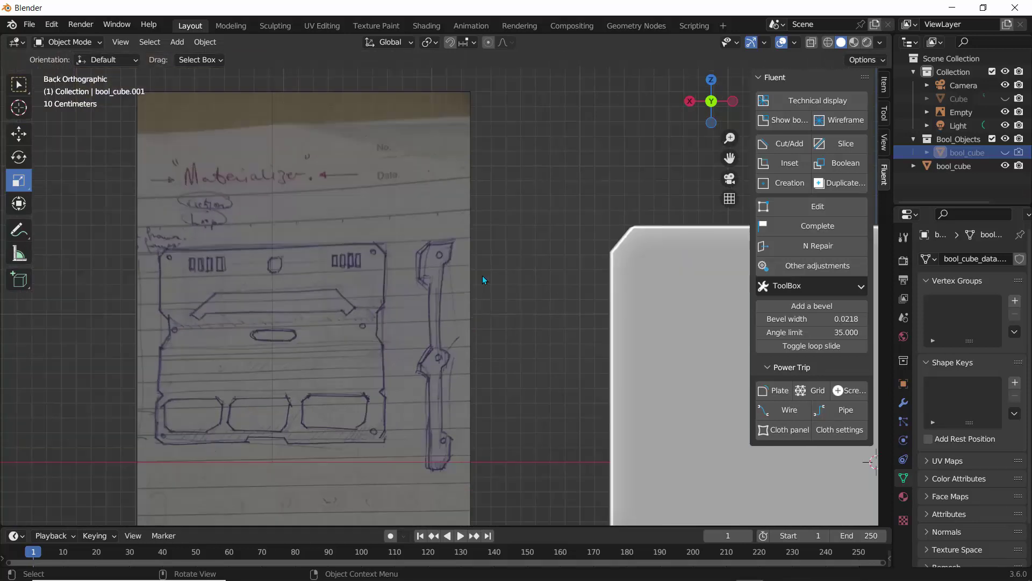
mouse_move(490, 278)
shift+middle_down()
mouse_move(372, 261)
mouse_move(279, 219)
shift+middle_up()
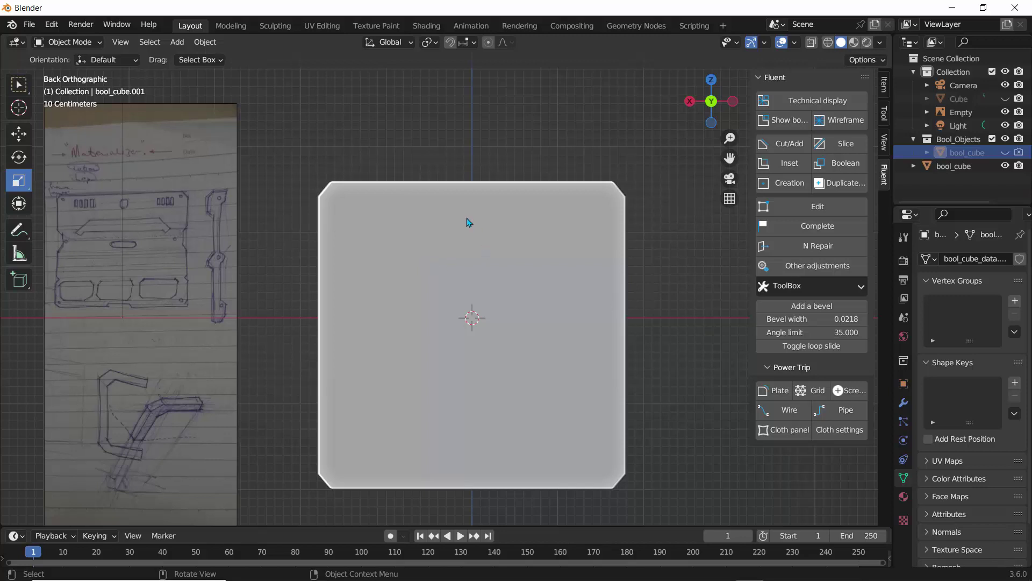
click(473, 210)
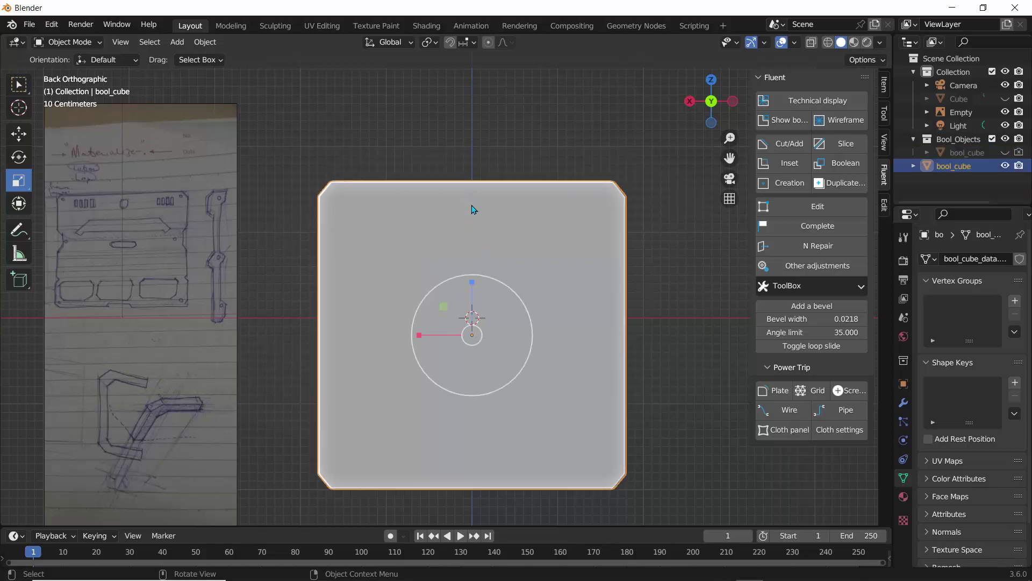
click(777, 145)
click(466, 226)
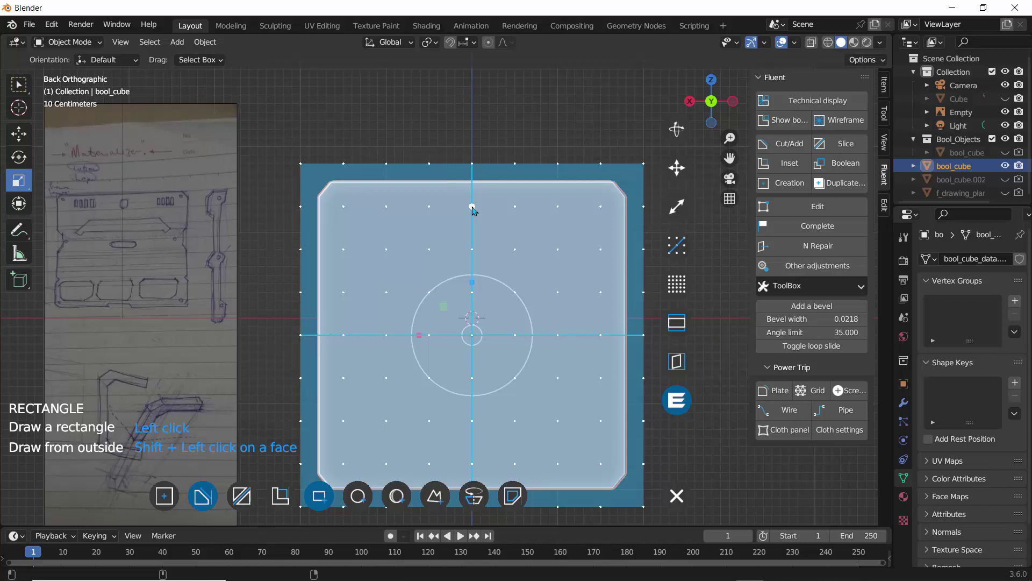
click(472, 207)
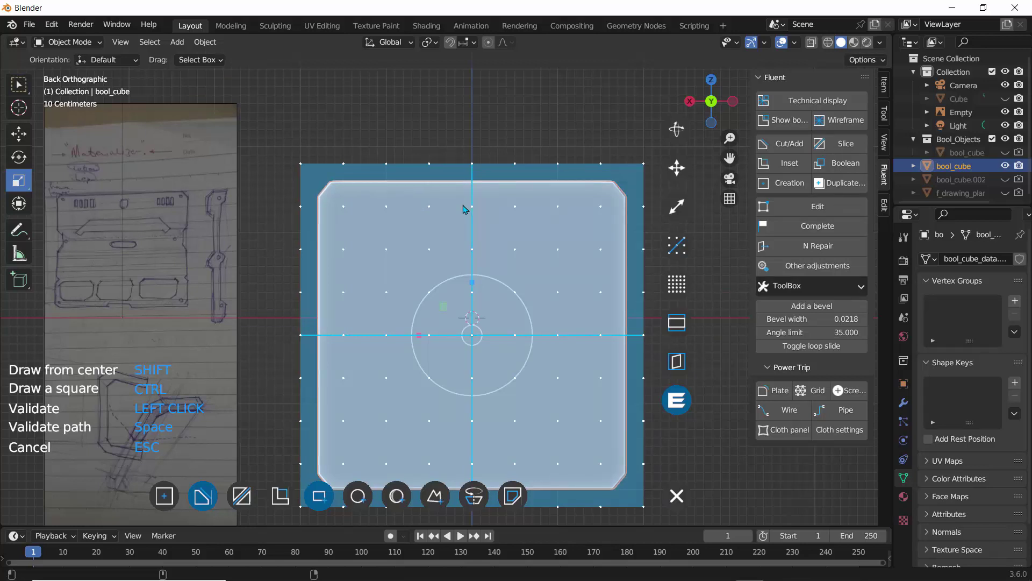
click(486, 223)
Extend the small square cut through the block with thickness -0.763 and offset -0.95.
middle_drag(397, 203, 470, 233)
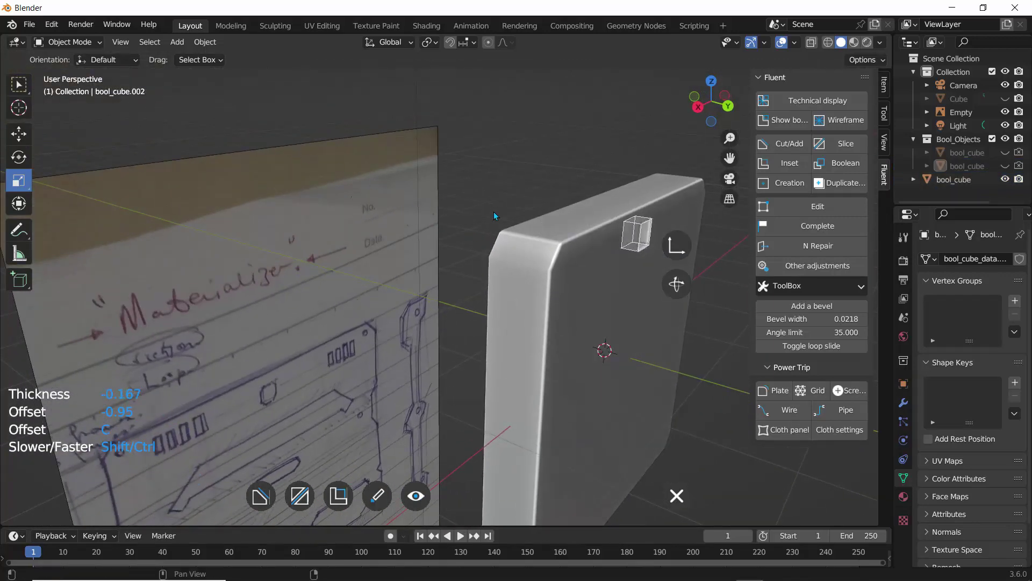
middle_drag(485, 185, 447, 203)
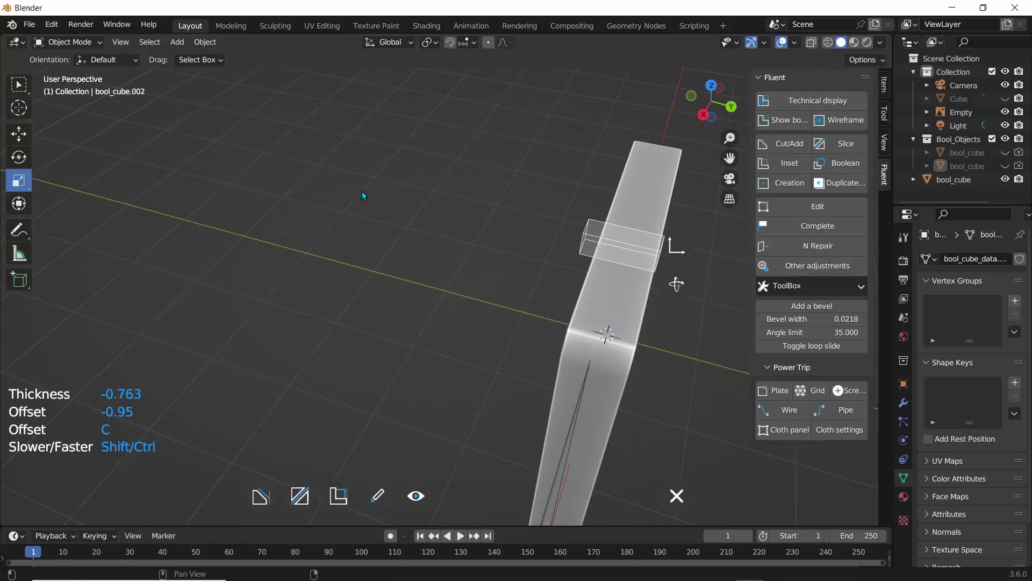
middle_drag(459, 243, 373, 201)
scroll(473, 186, up, 5)
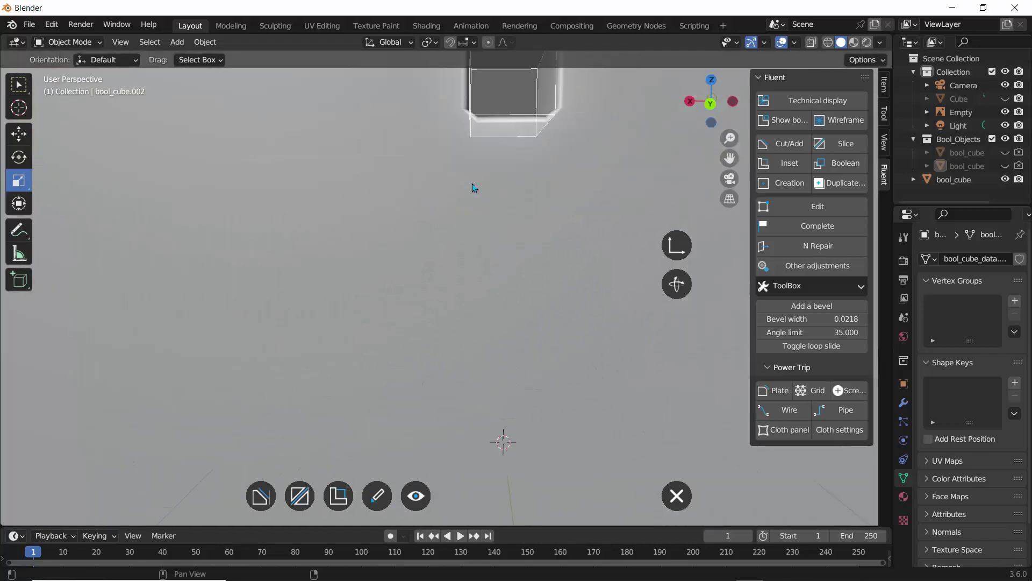
scroll(473, 187, down, 2)
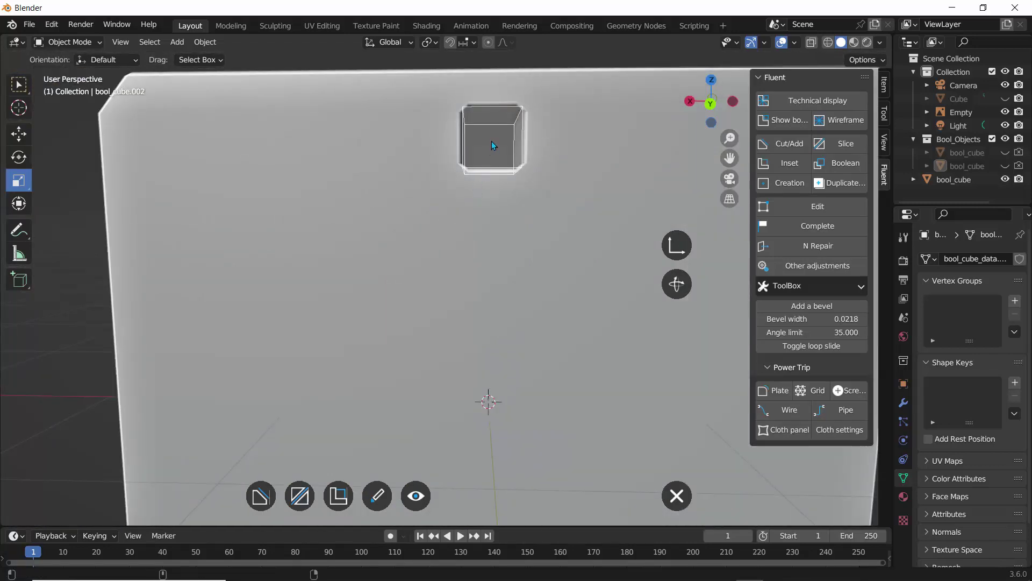
Bevel the corners of the small square cut with width 0.025 and 2 segments, finish the cut, and deselect the panel.
shift+middle_drag(492, 140, 490, 220)
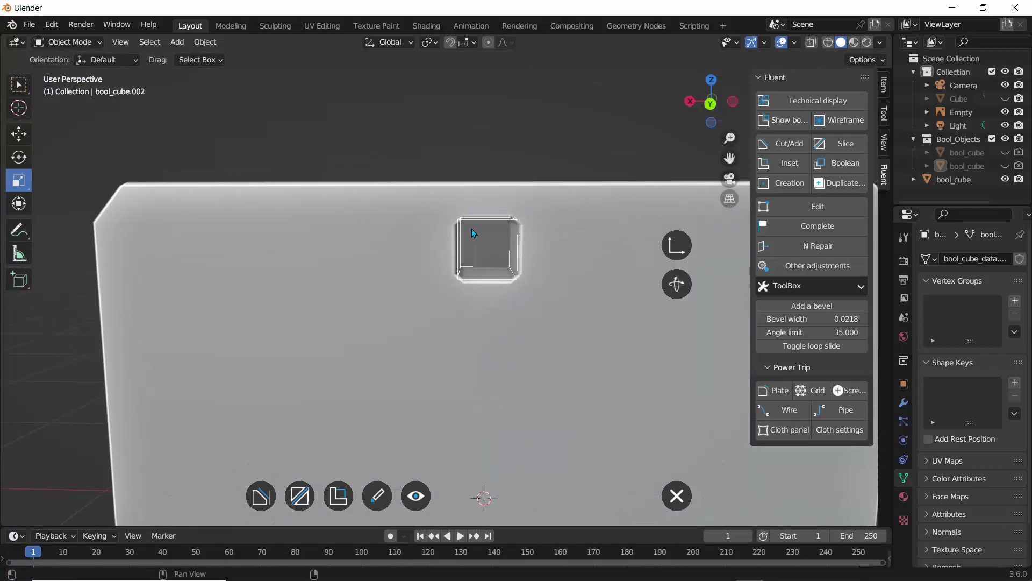
key(f)
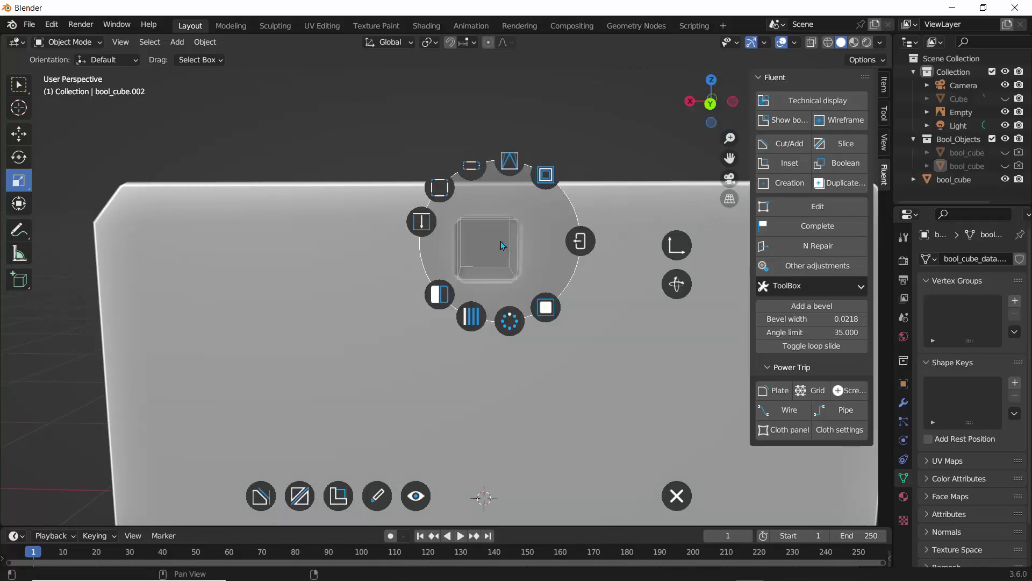
click(439, 188)
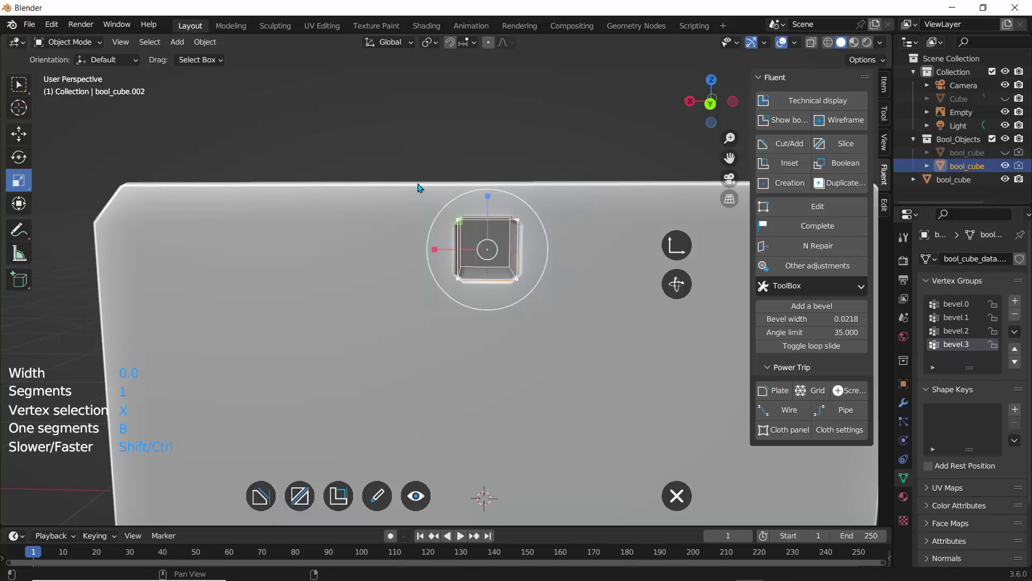
right_click(436, 223)
click(365, 218)
scroll(387, 224, up, 1)
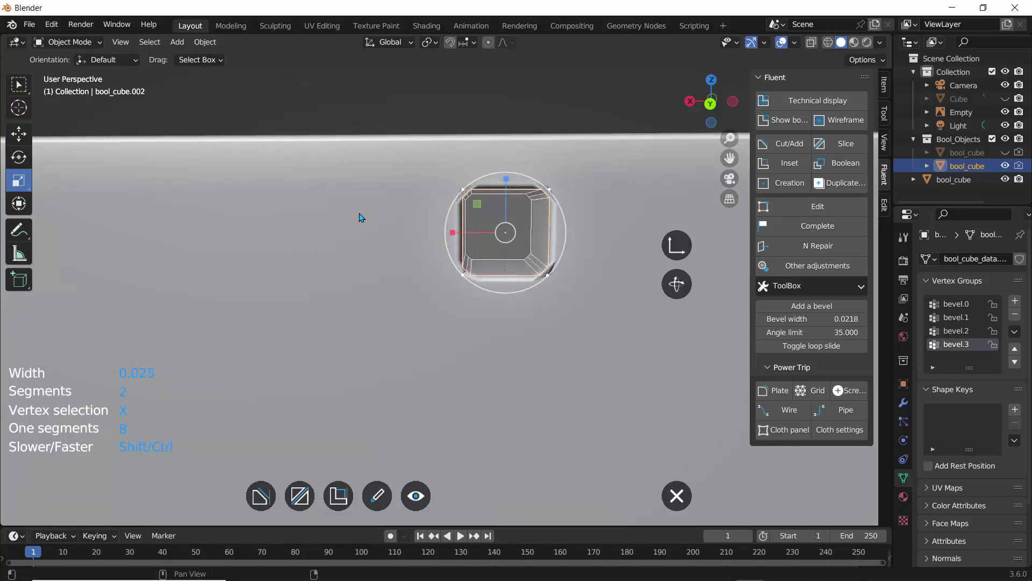
right_click(362, 217)
click(436, 215)
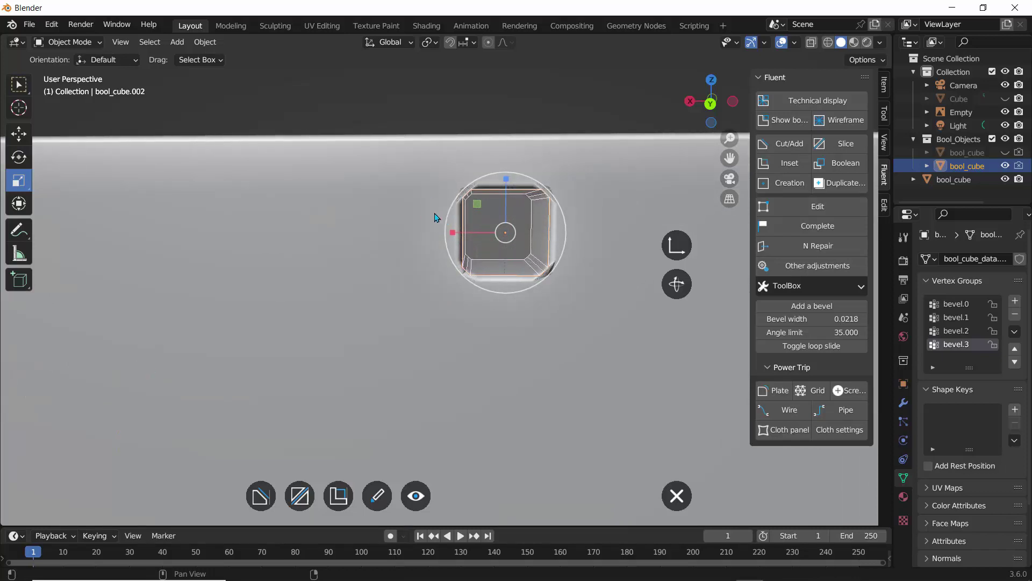
scroll(398, 189, down, 3)
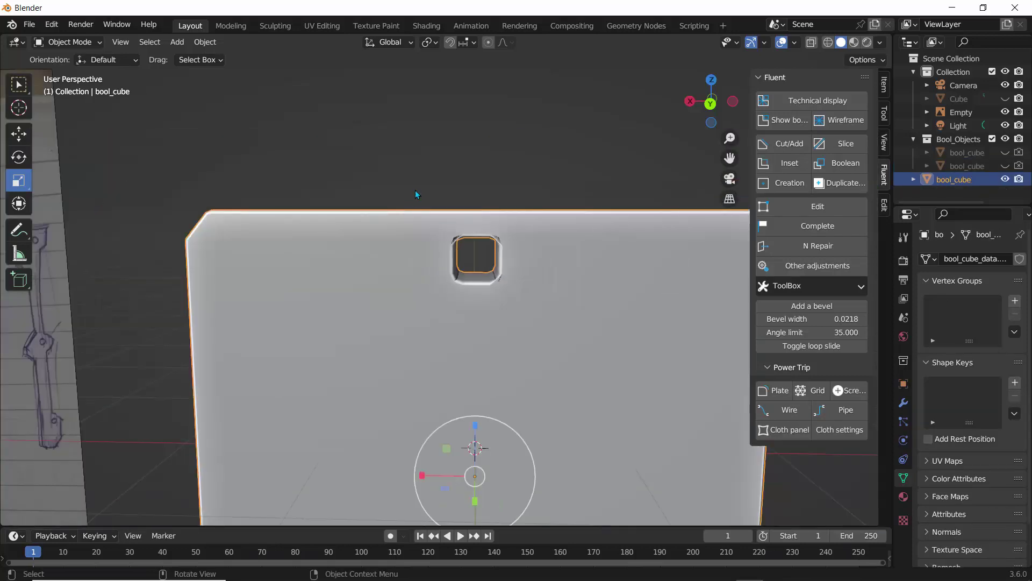
click(390, 162)
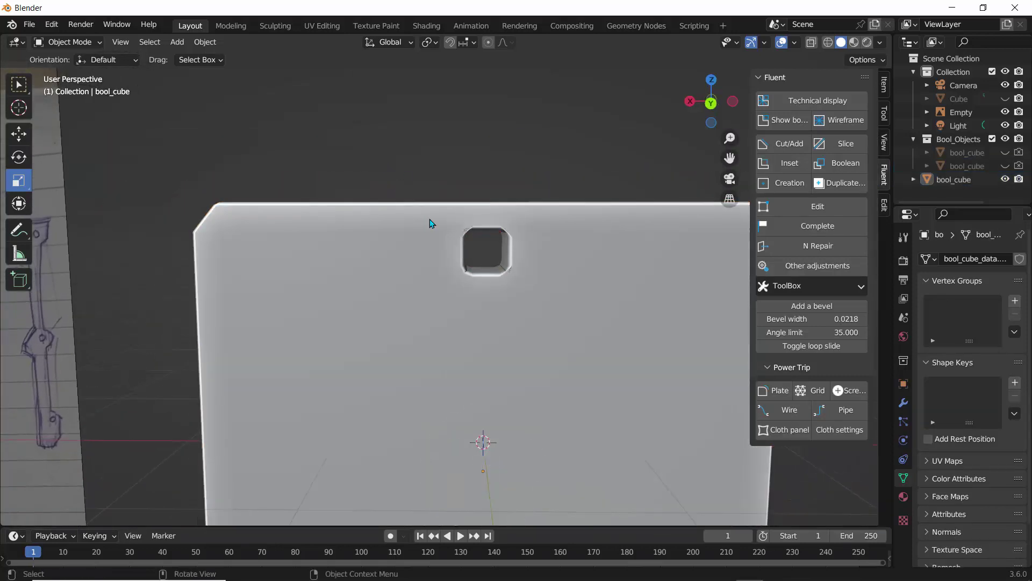
Show the panel block's boolean cutters and select the small square cutter near the upper edge.
middle_drag(430, 223, 391, 240)
scroll(422, 236, up, 5)
scroll(423, 234, down, 5)
click(436, 200)
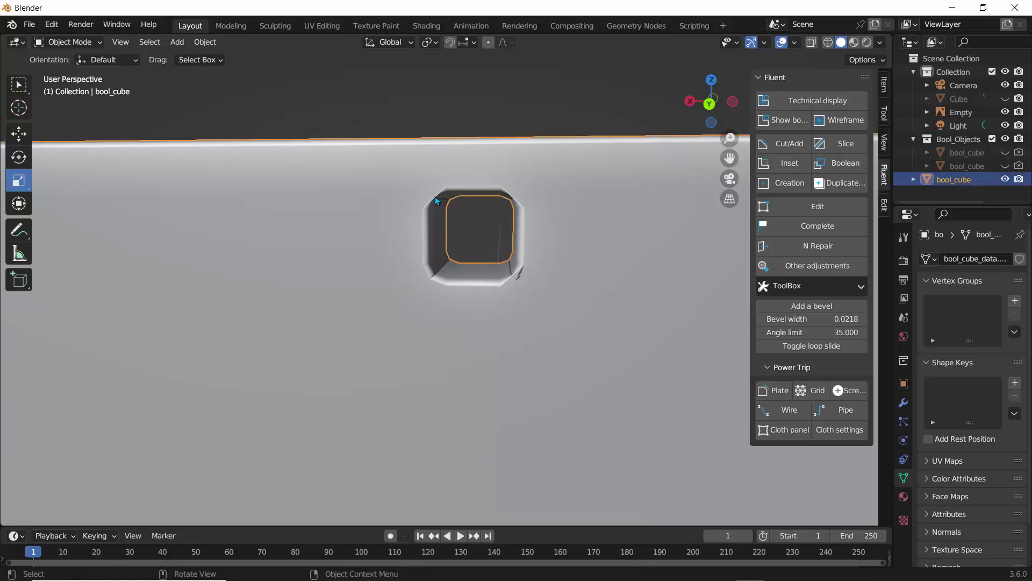
click(772, 120)
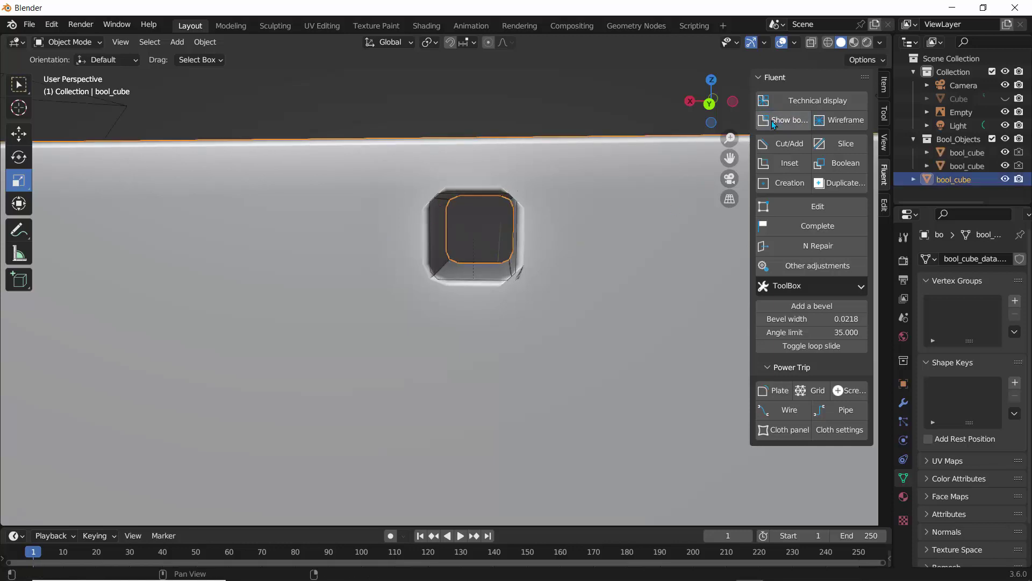
click(441, 199)
middle_drag(355, 184, 368, 196)
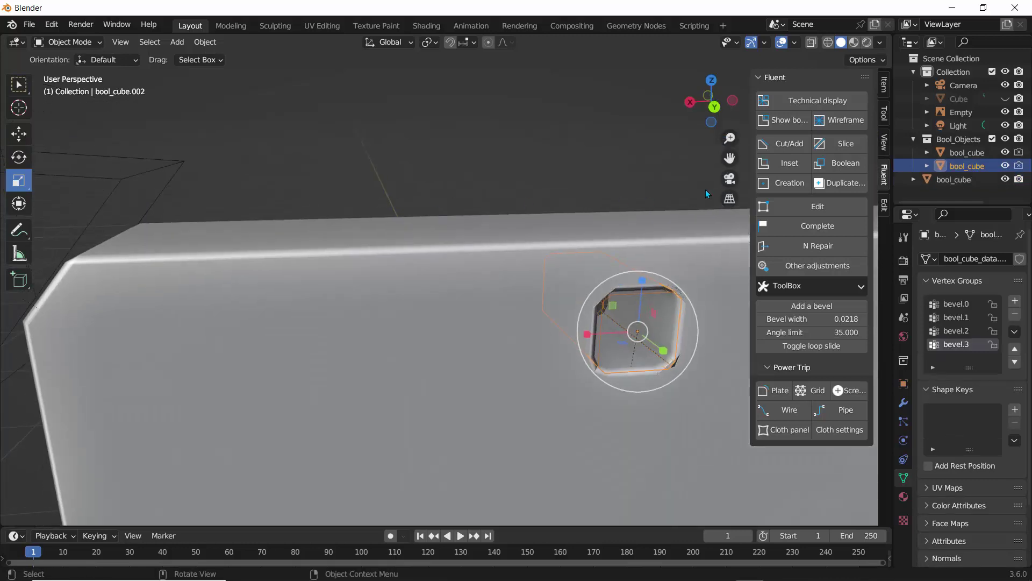
Try editing the square cutter in Fluent to reduce its thickness to 0.023.
click(789, 206)
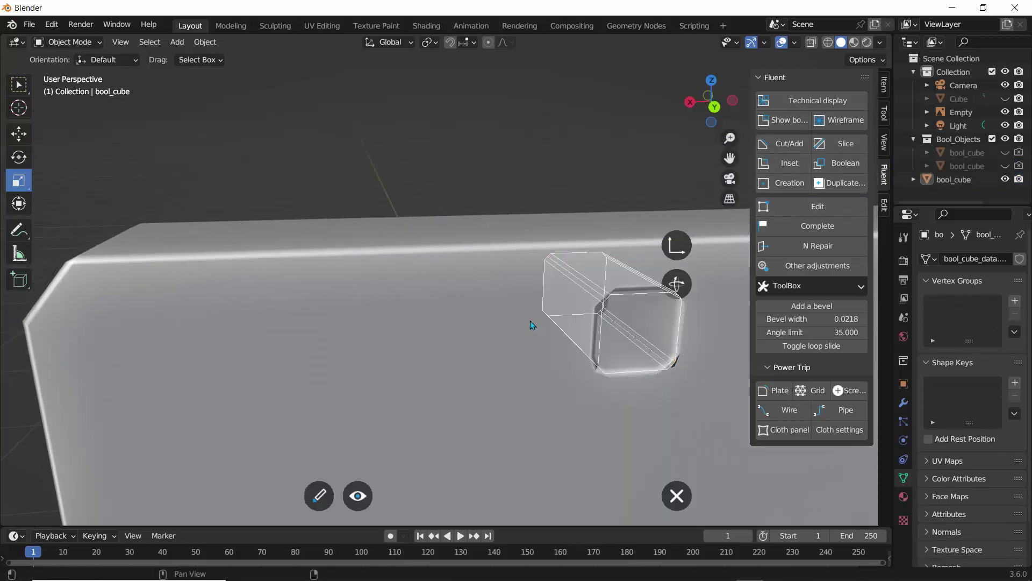
key(KP_Decimal)
scroll(392, 272, down, 5)
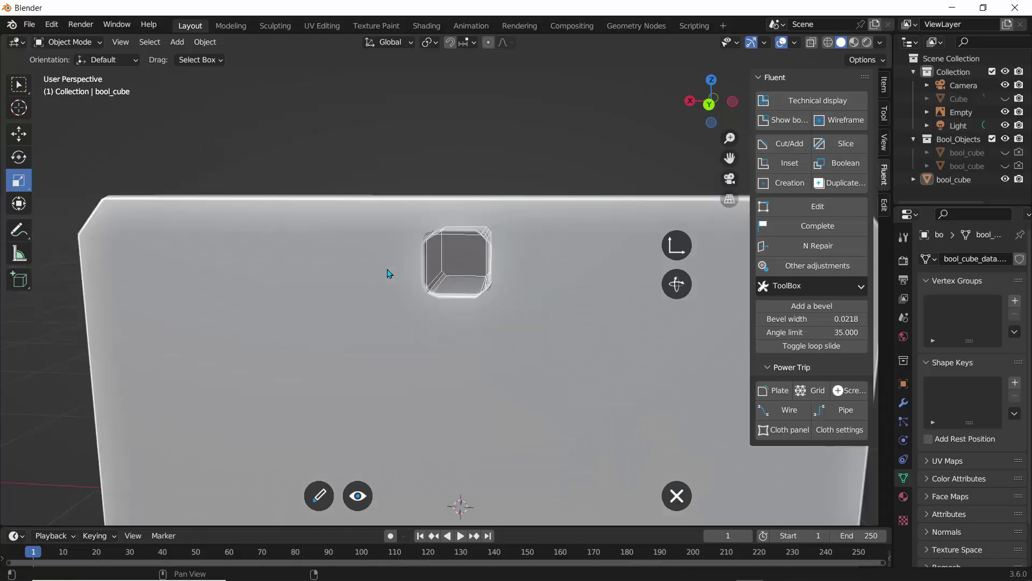
middle_drag(379, 286, 386, 290)
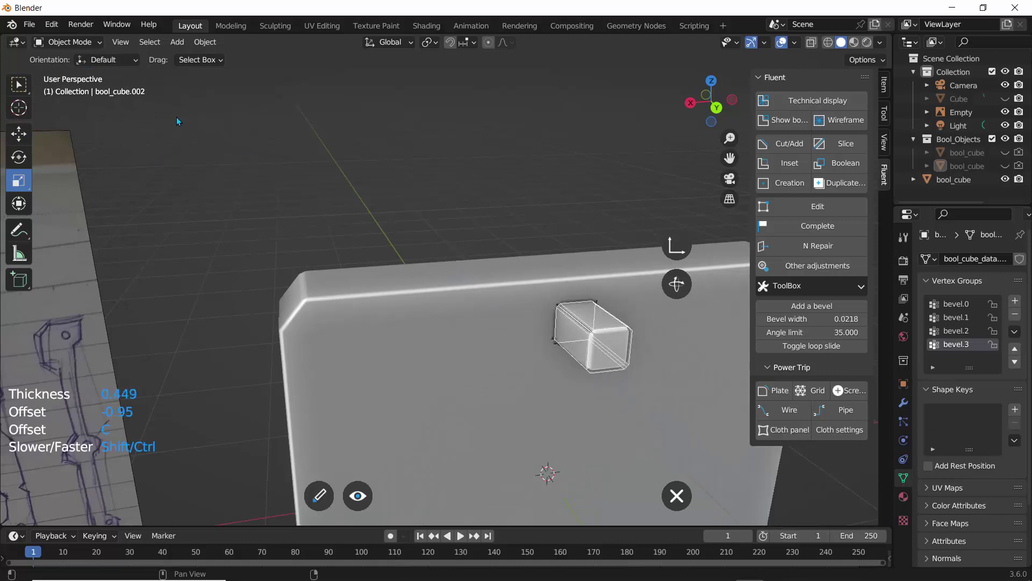
right_click(112, 67)
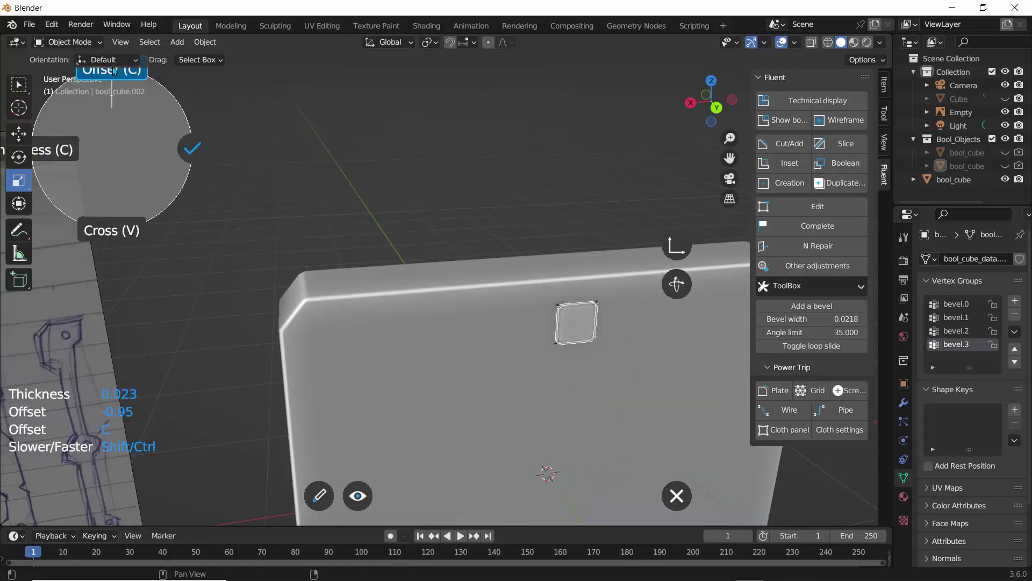
click(194, 147)
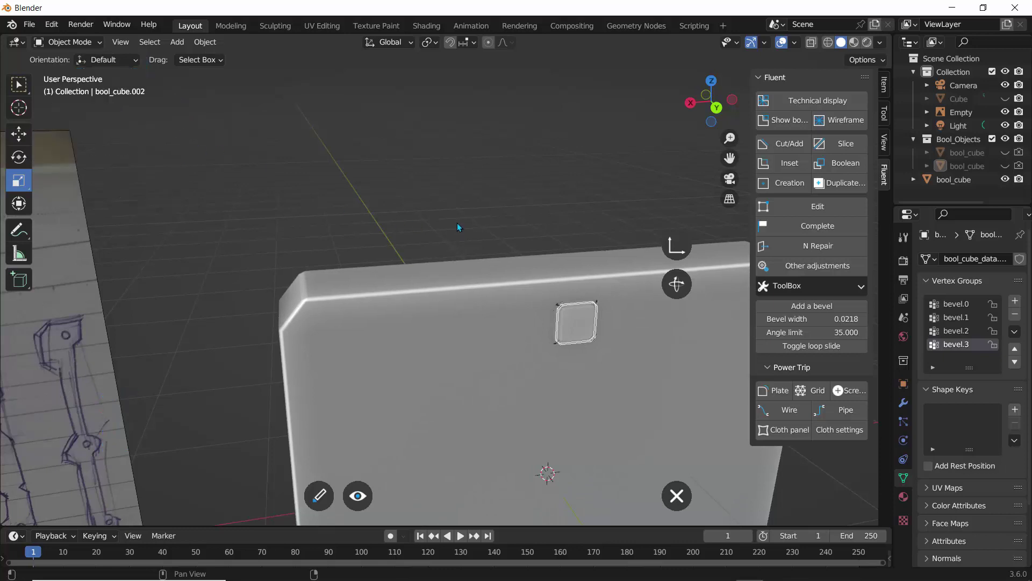
middle_drag(480, 233, 447, 212)
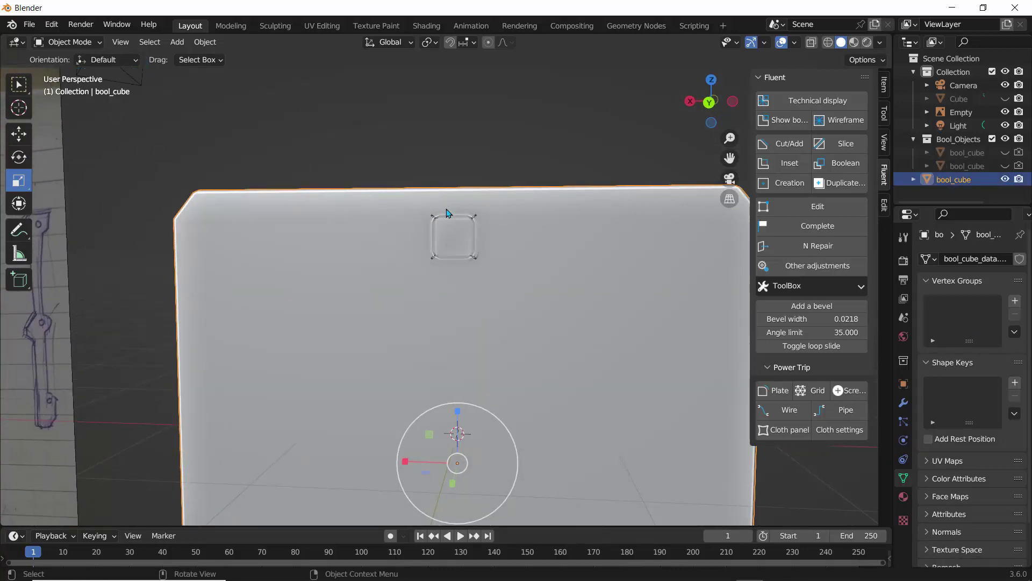
click(447, 212)
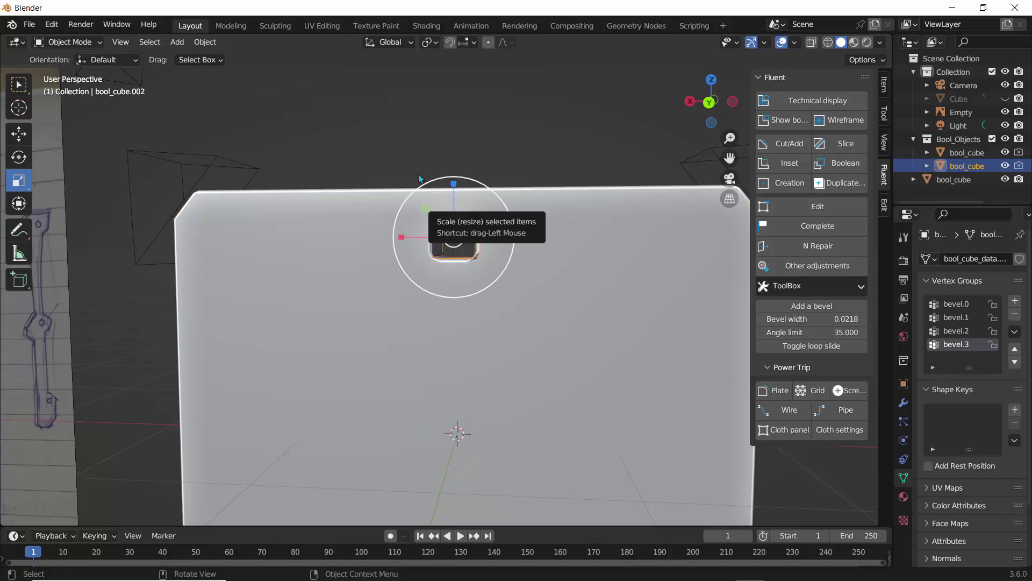
click(370, 127)
Compare the panel with the reference sketch, return to the back orthographic view, and select the panel block.
scroll(370, 127, down, 3)
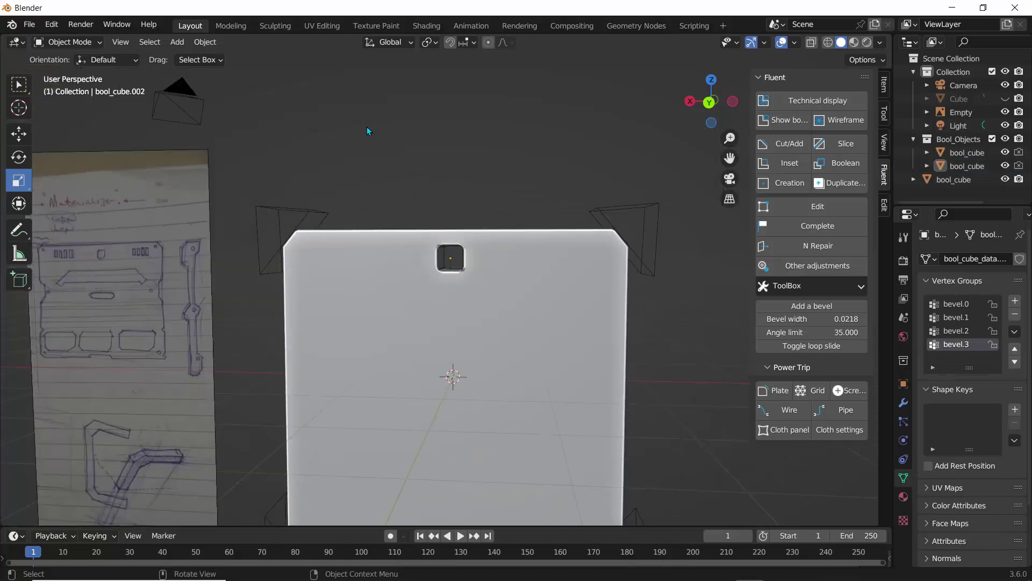
middle_drag(366, 127, 408, 125)
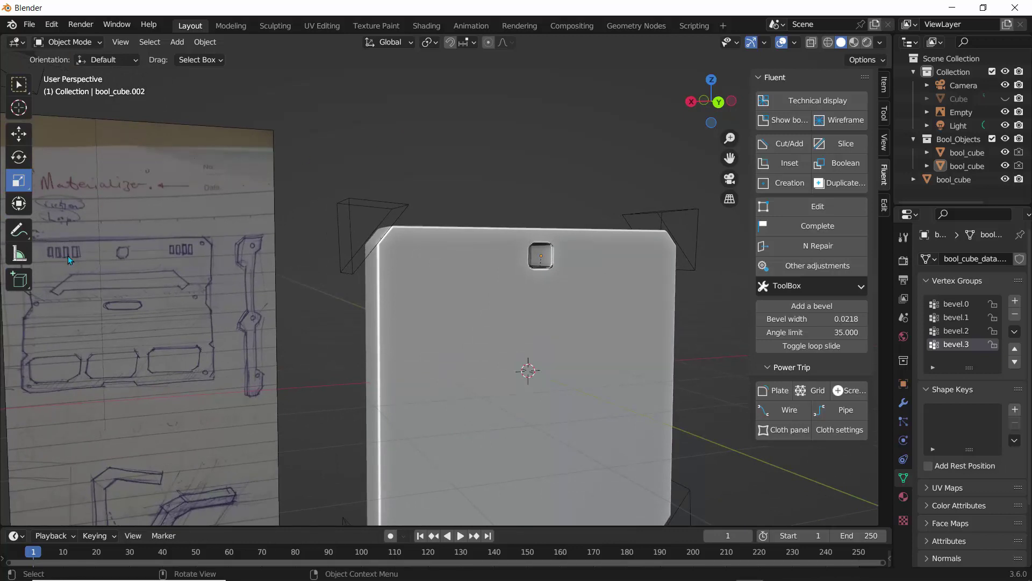
middle_drag(520, 140, 491, 141)
click(716, 101)
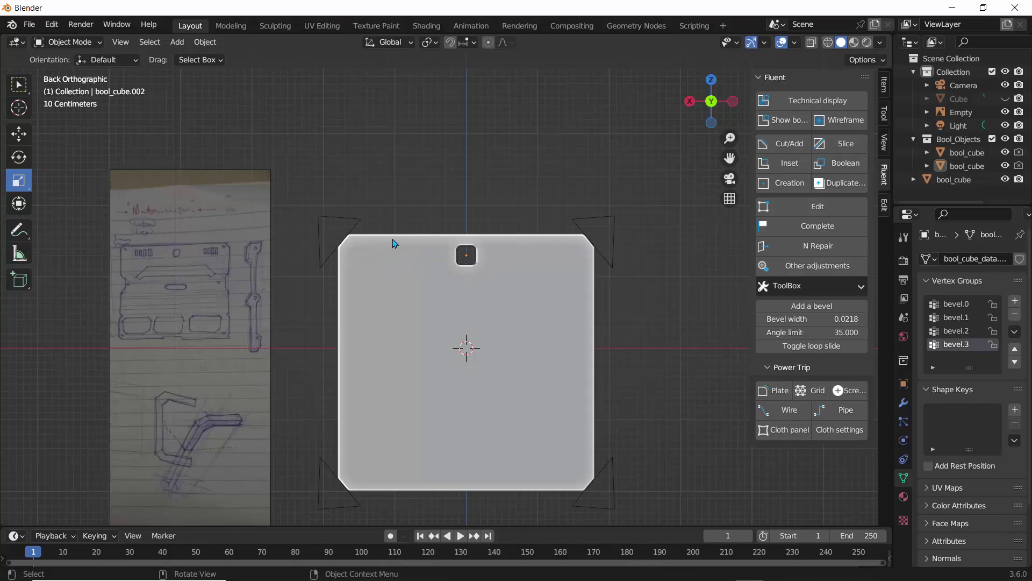
scroll(394, 242, up, 1)
scroll(404, 252, up, 1)
scroll(405, 253, up, 1)
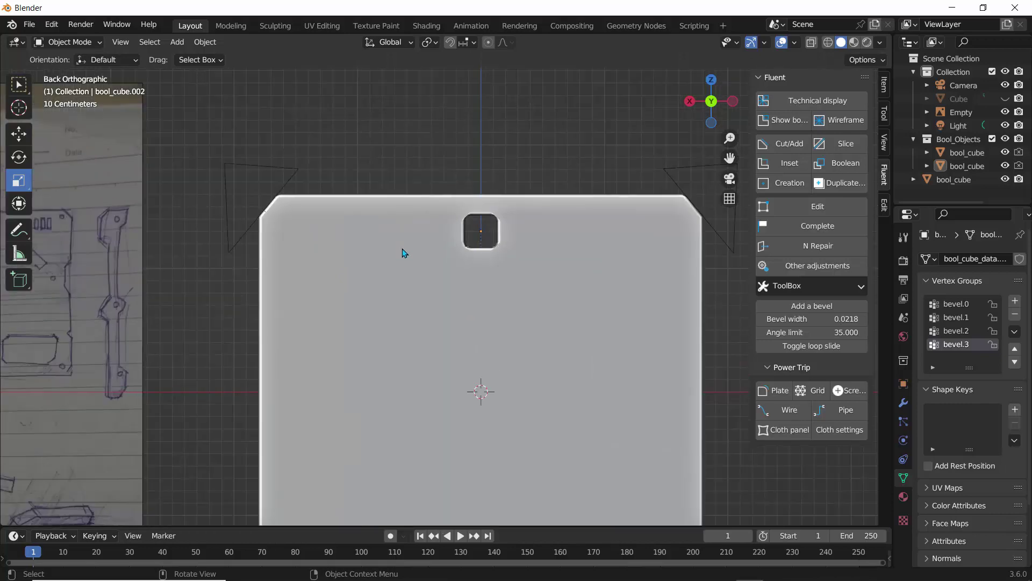
click(393, 249)
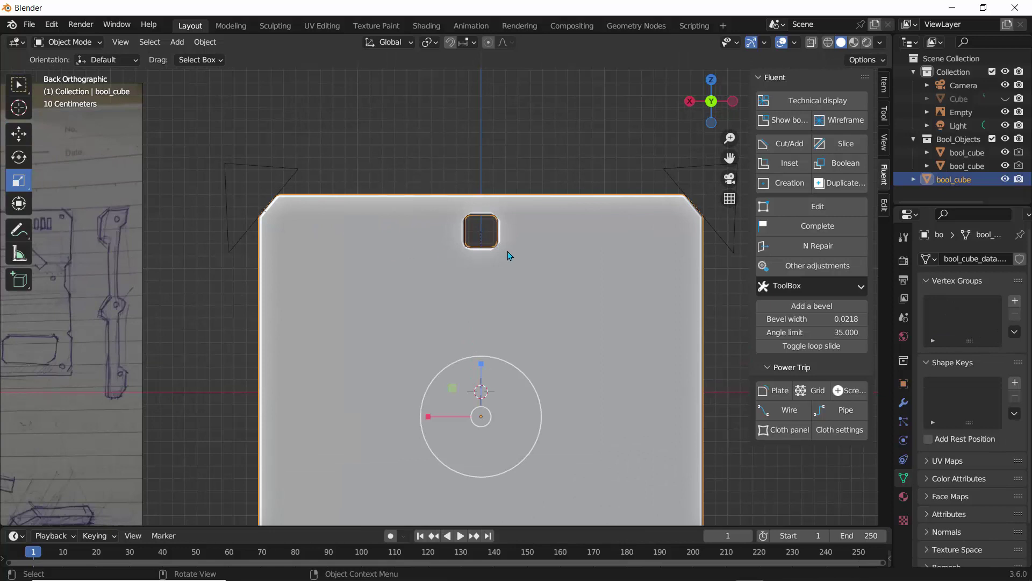
Cut a narrow upright rectangular slot near the panel face's upper-left corner with Fluent, matching the reference, with thickness -0.817 and offset -0.95.
click(771, 143)
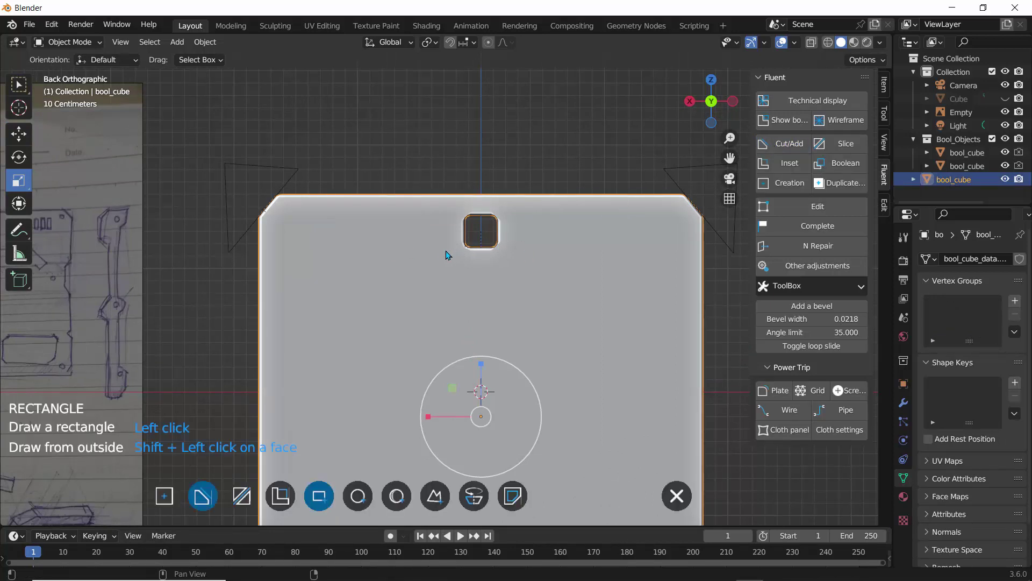
shift+click(421, 259)
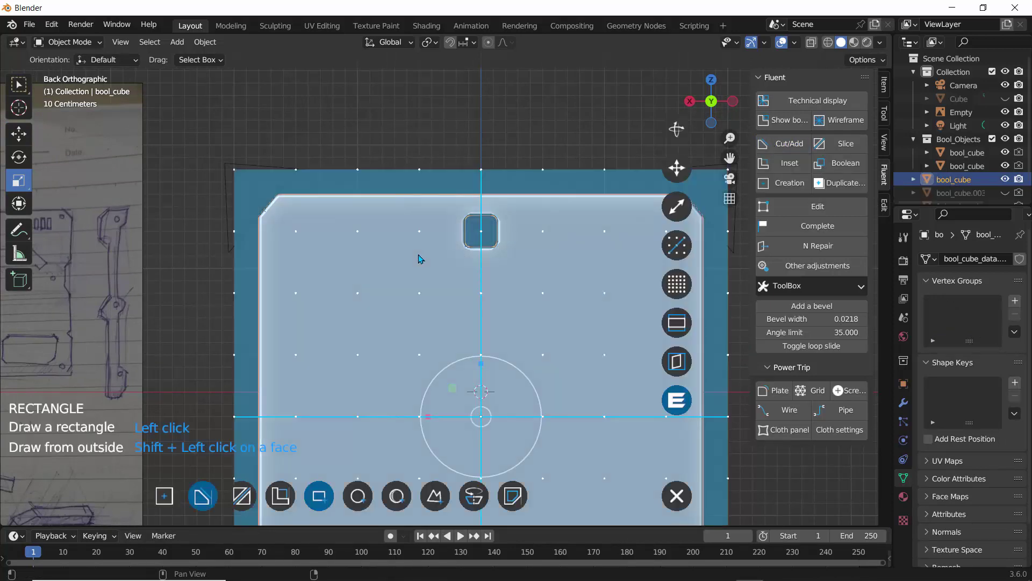
click(293, 217)
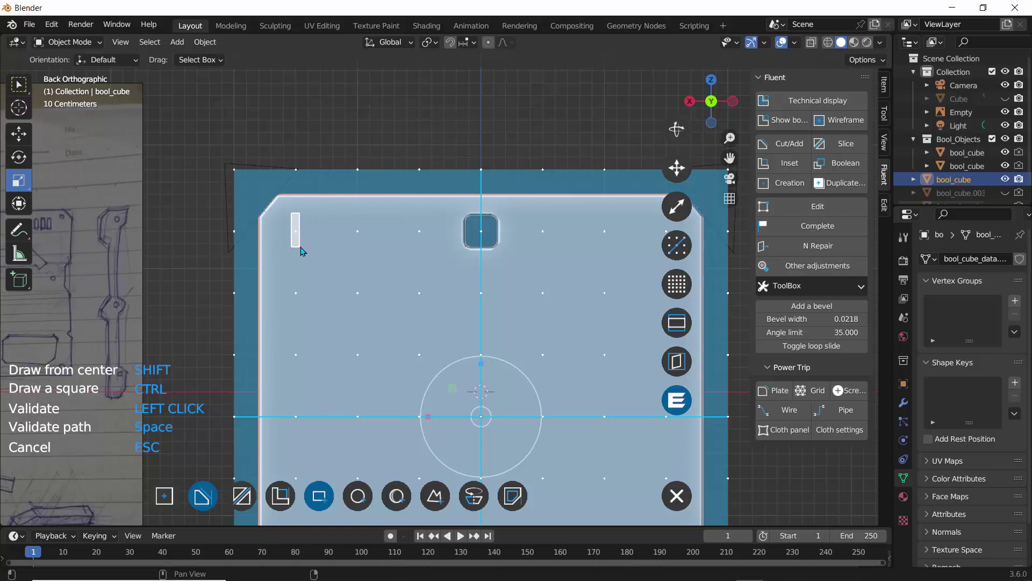
key(Escape)
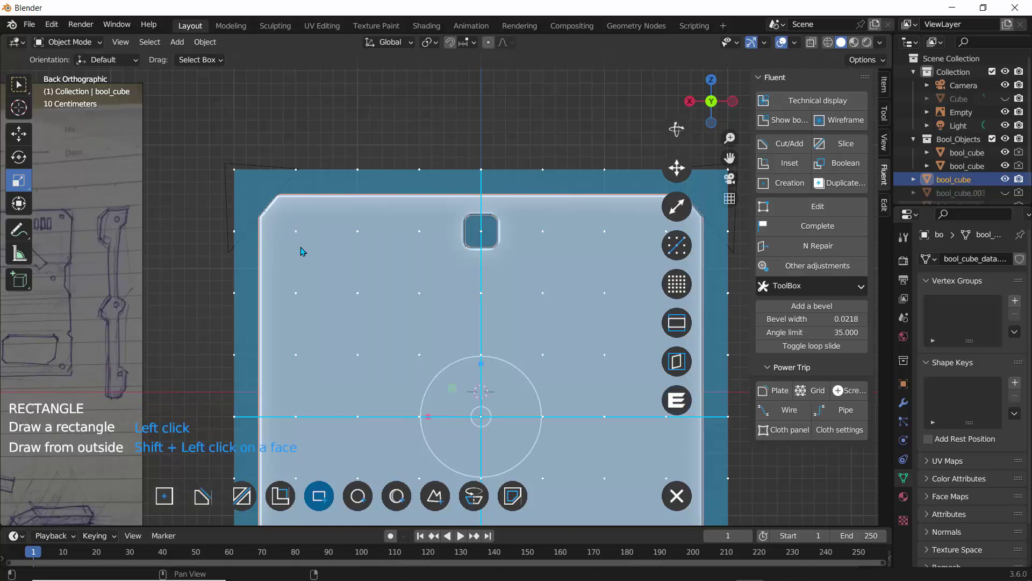
mouse_move(293, 249)
shift+middle_down()
mouse_move(426, 242)
mouse_move(511, 253)
mouse_move(453, 246)
shift+middle_up()
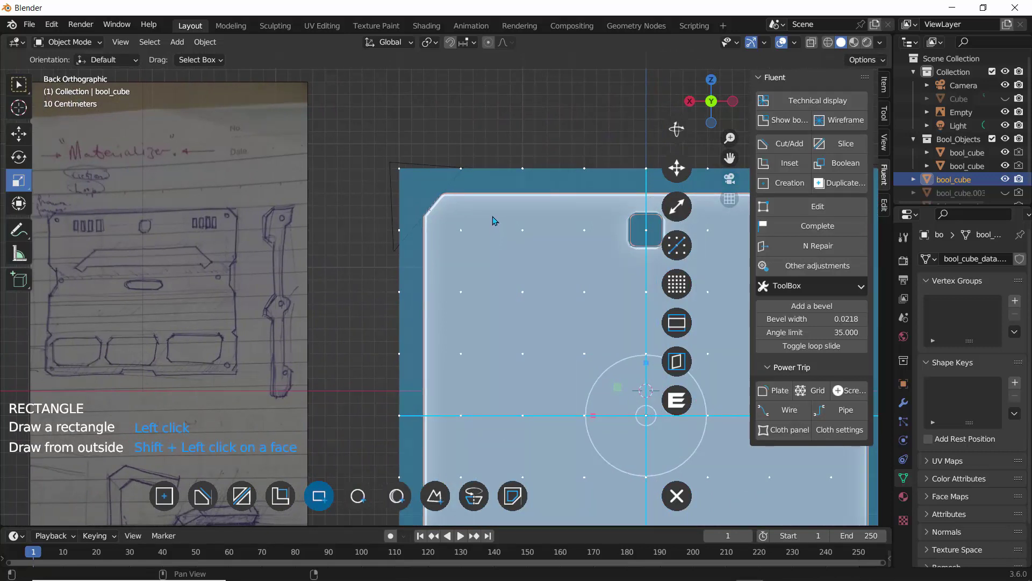
click(493, 217)
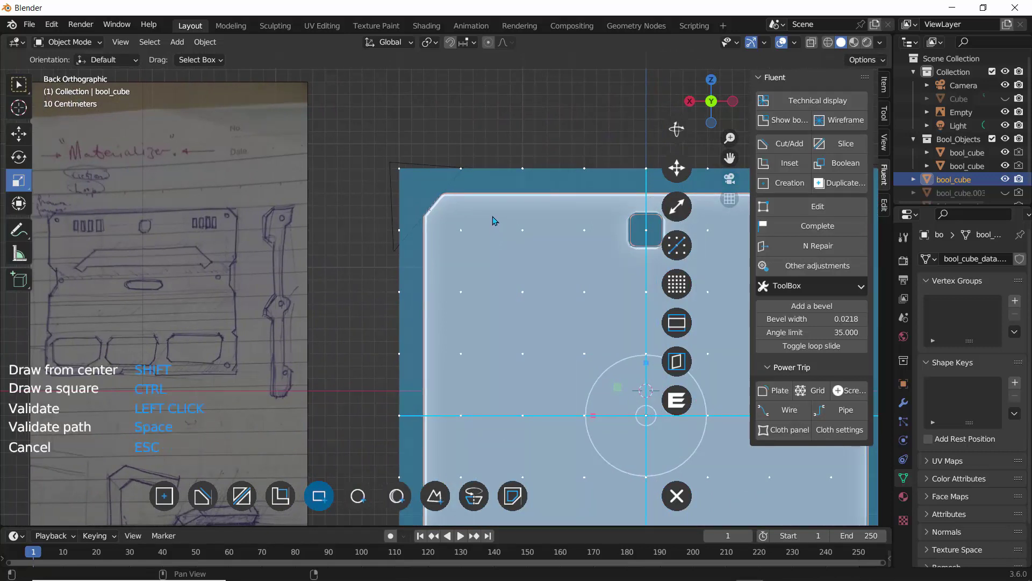
click(504, 256)
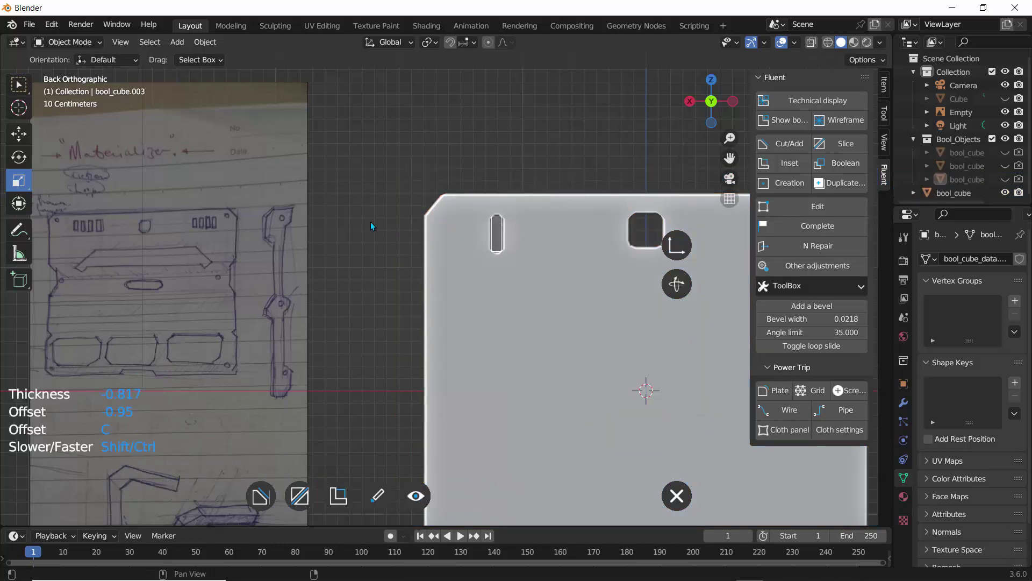
Try giving the narrow slot cutter's corners a straight Fluent bevel with 4 segments.
mouse_move(369, 222)
middle_down()
mouse_move(495, 259)
mouse_move(593, 267)
mouse_move(654, 251)
mouse_move(357, 239)
mouse_move(371, 232)
middle_up()
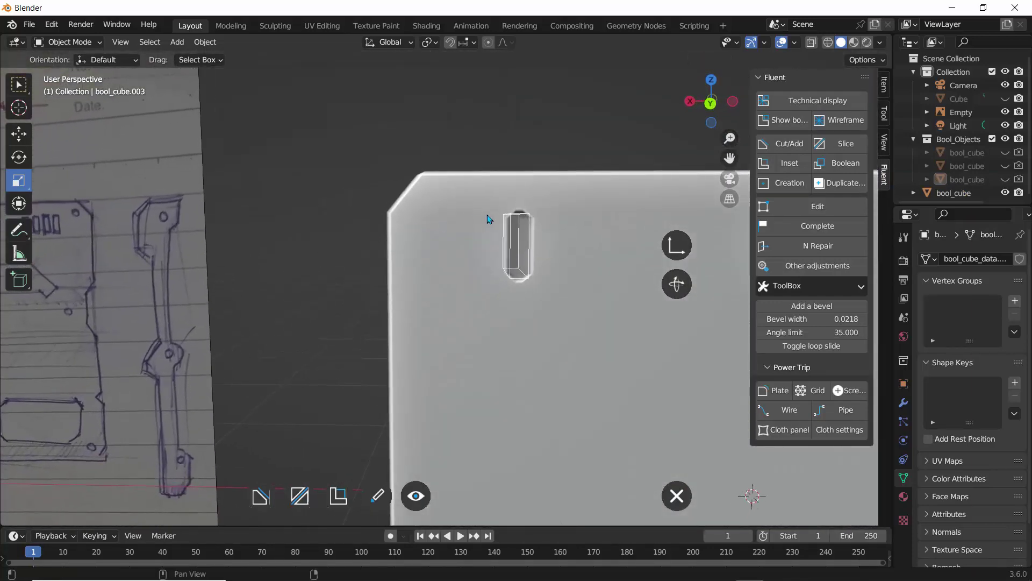
scroll(505, 217, up, 4)
middle_drag(509, 199, 499, 197)
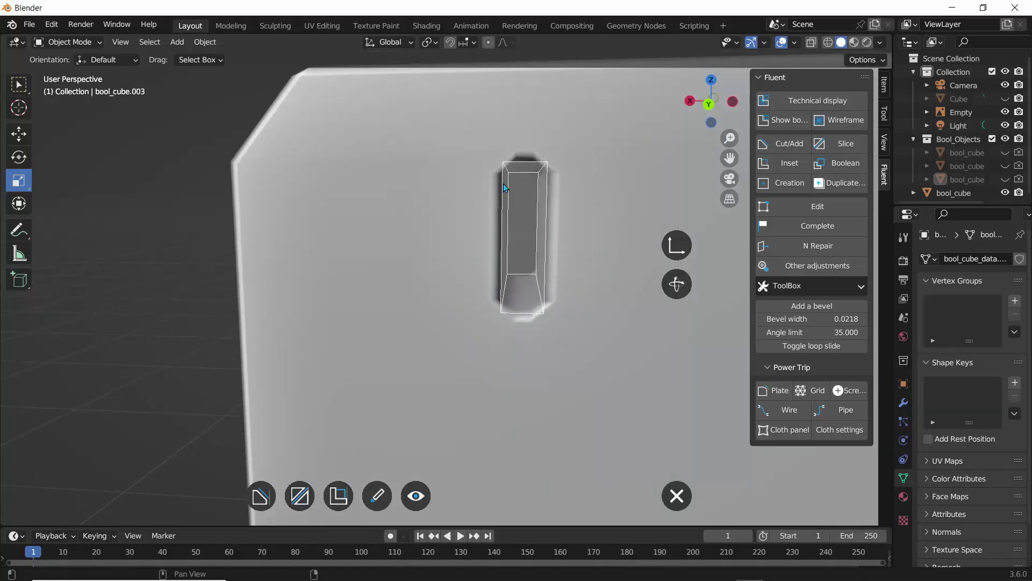
key(f)
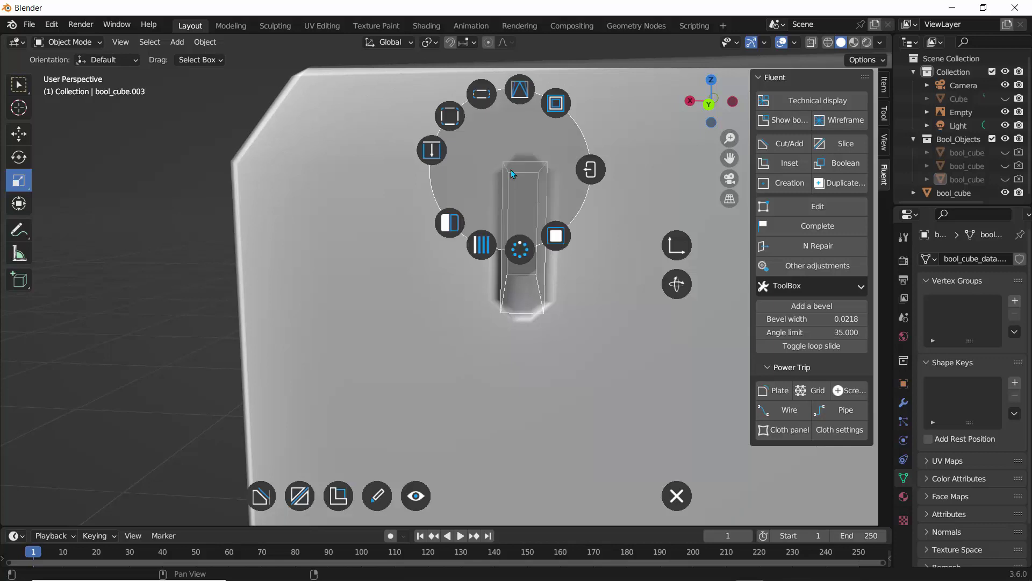
click(448, 117)
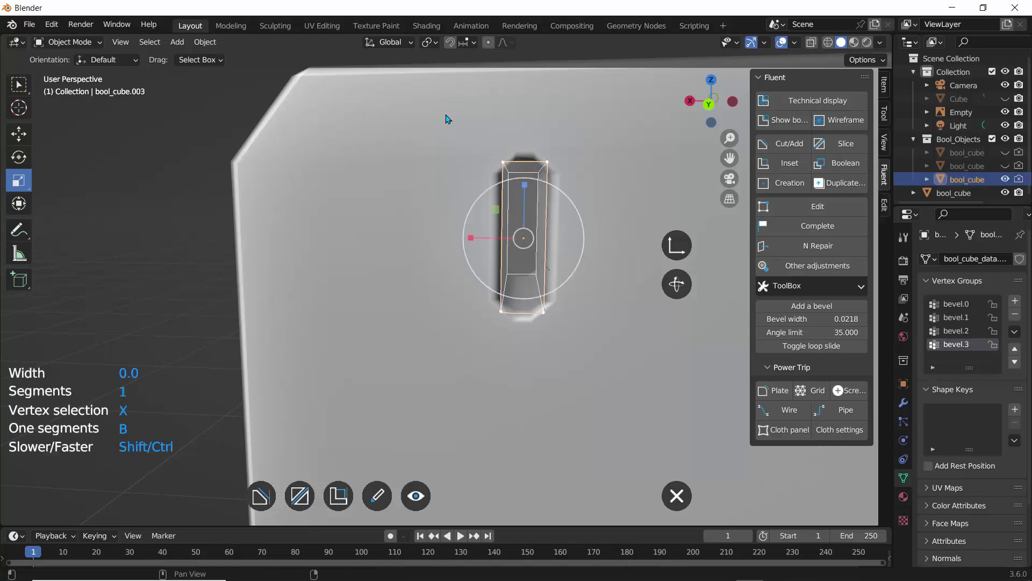
right_click(380, 130)
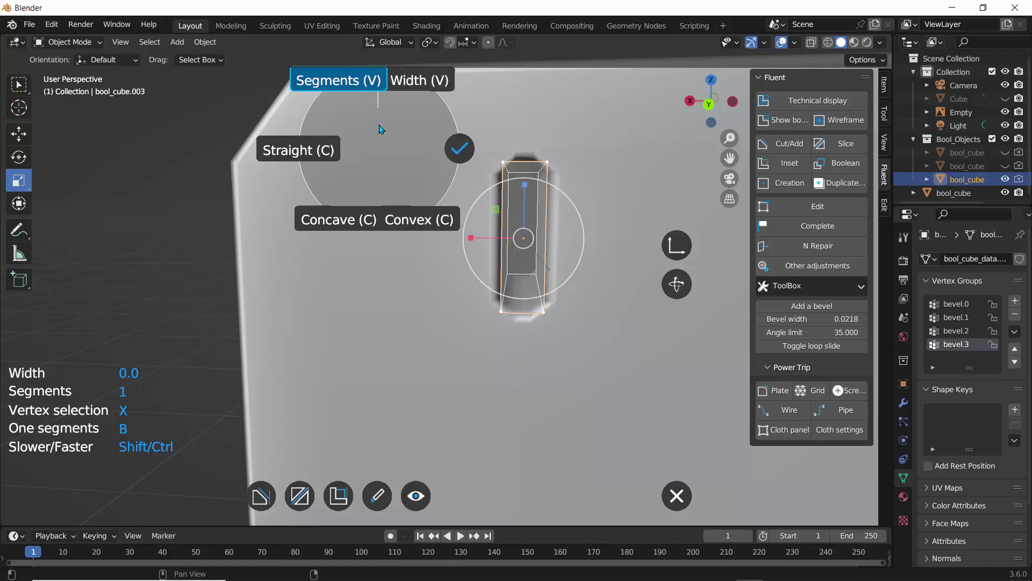
click(300, 152)
right_click(300, 155)
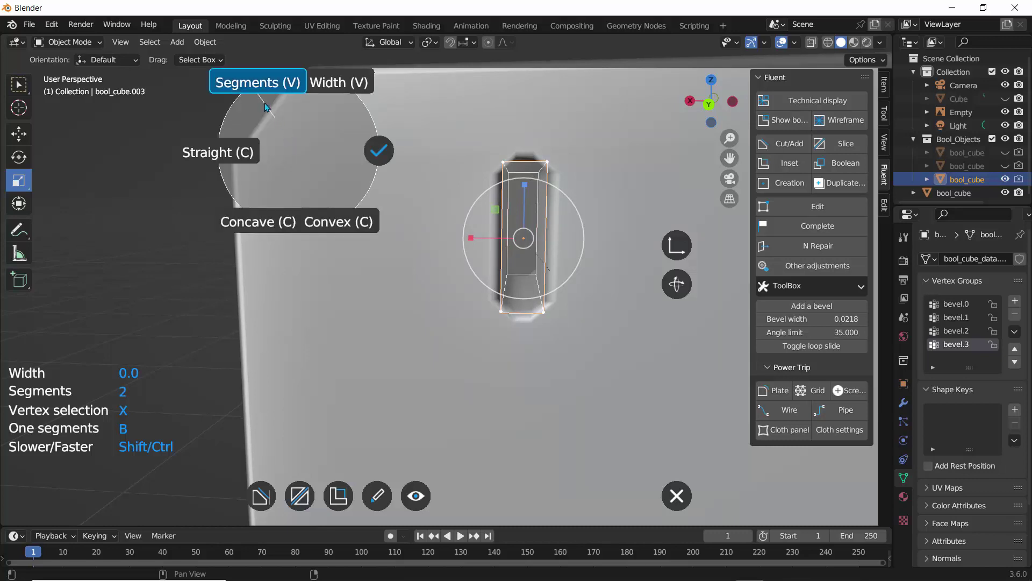
click(253, 89)
scroll(498, 196, up, 8)
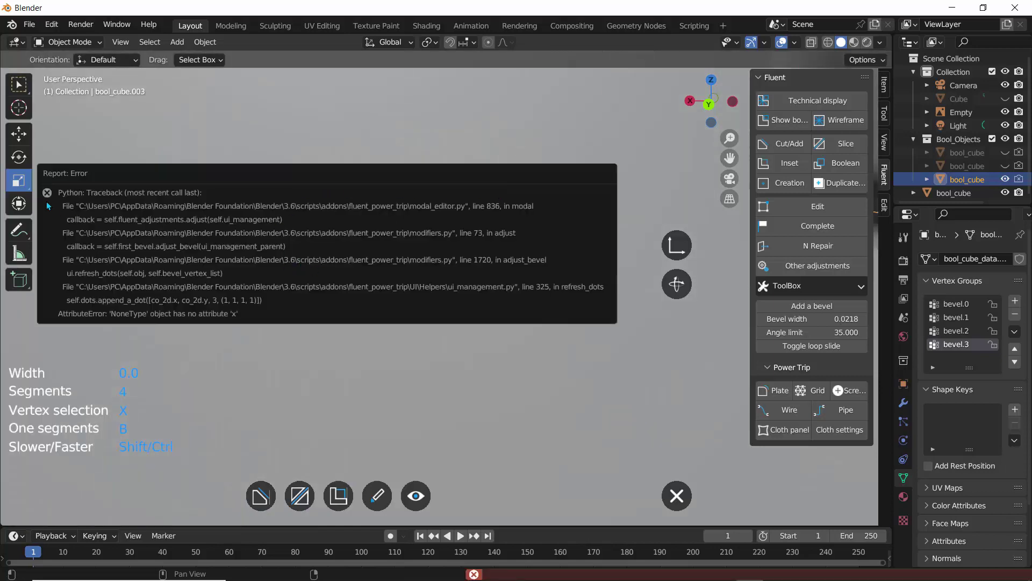
scroll(227, 385, down, 6)
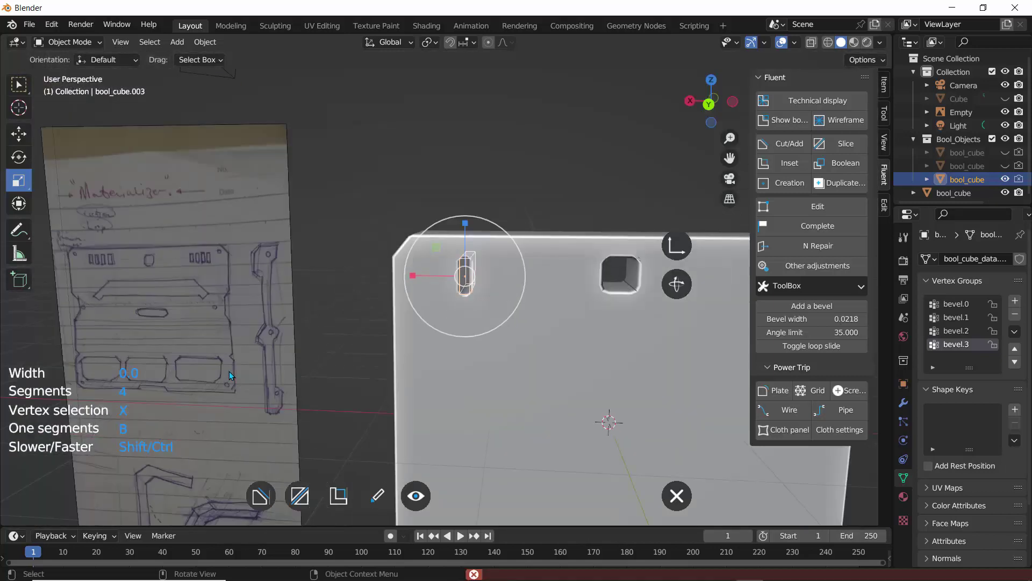
scroll(340, 270, up, 5)
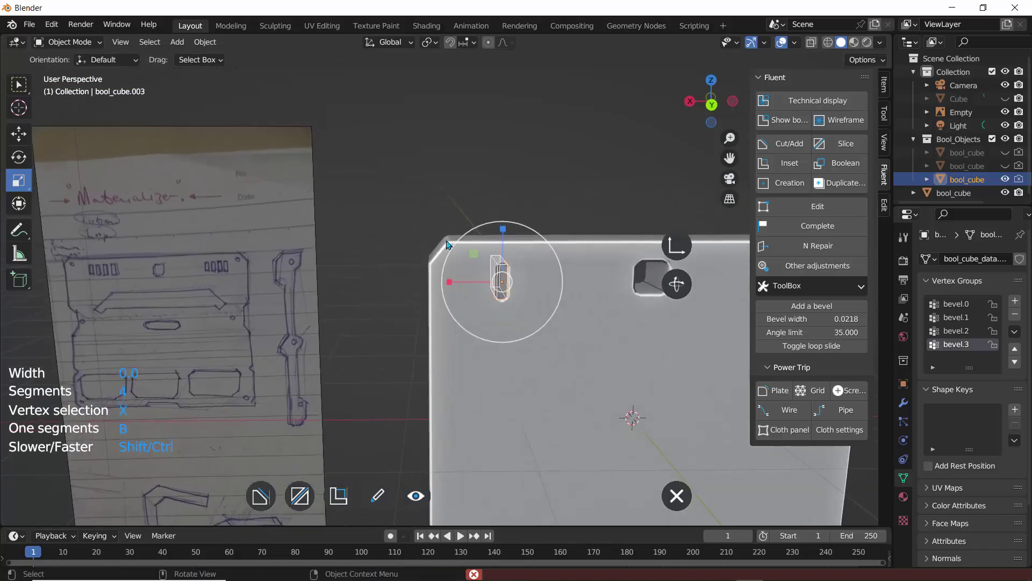
middle_drag(417, 195, 409, 191)
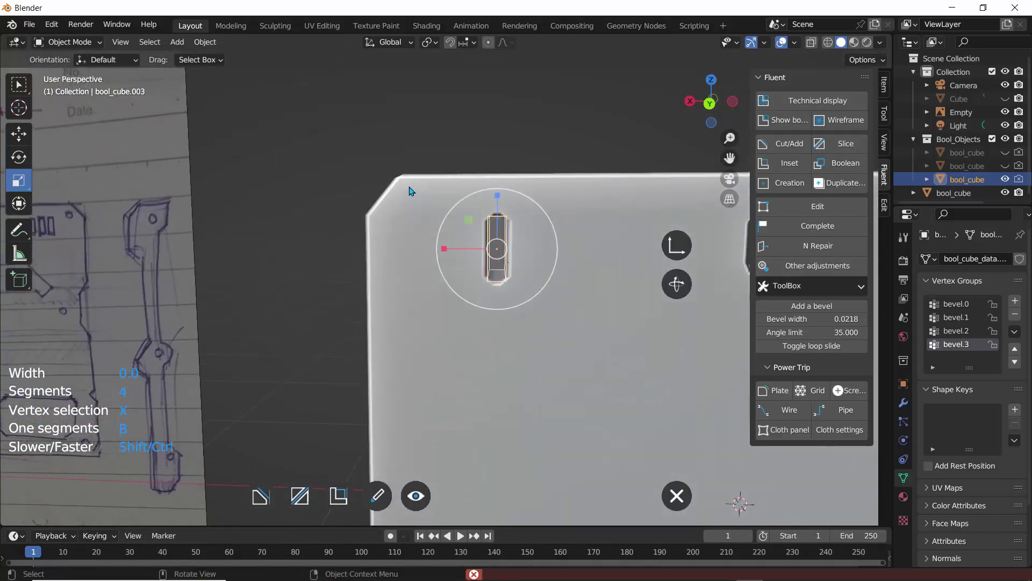
click(496, 227)
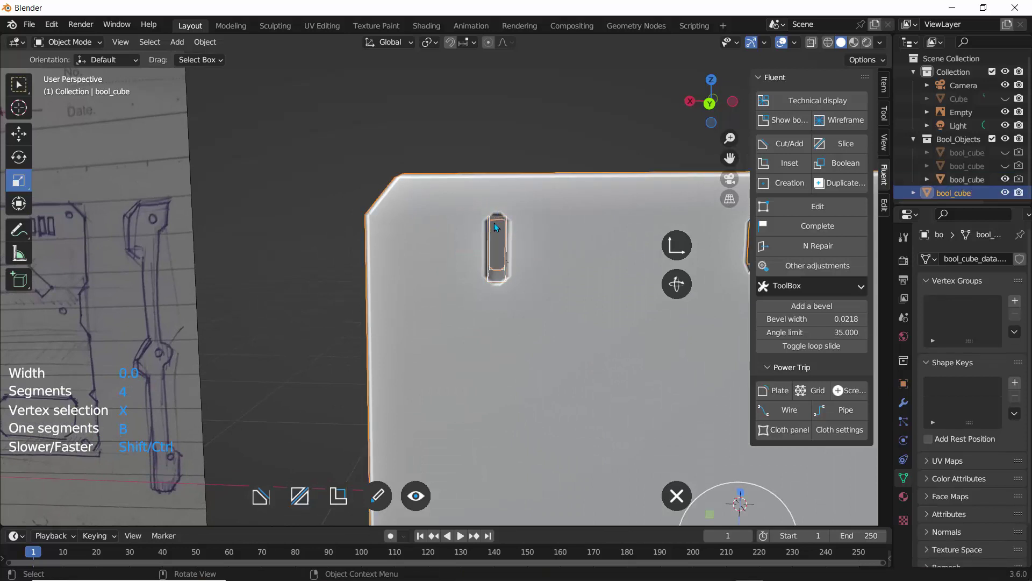
right_click(316, 171)
click(318, 176)
right_click(318, 174)
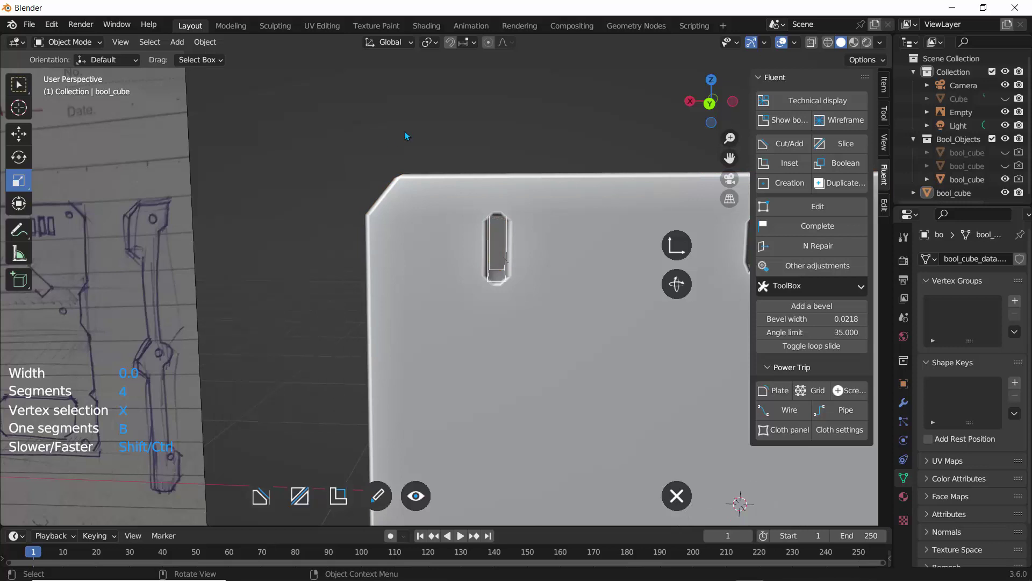
middle_drag(405, 131, 413, 180)
scroll(307, 161, down, 5)
click(506, 285)
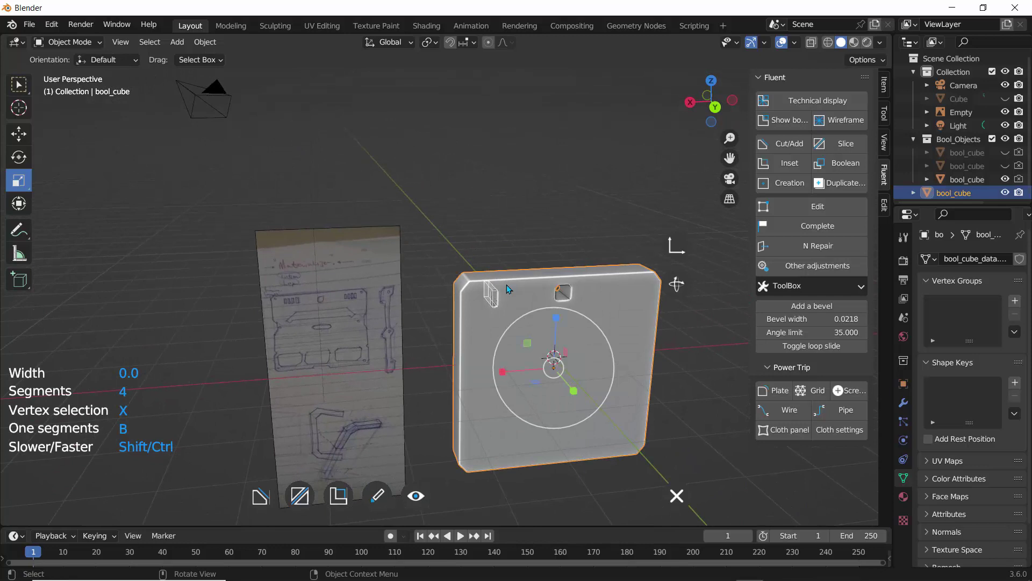
click(466, 231)
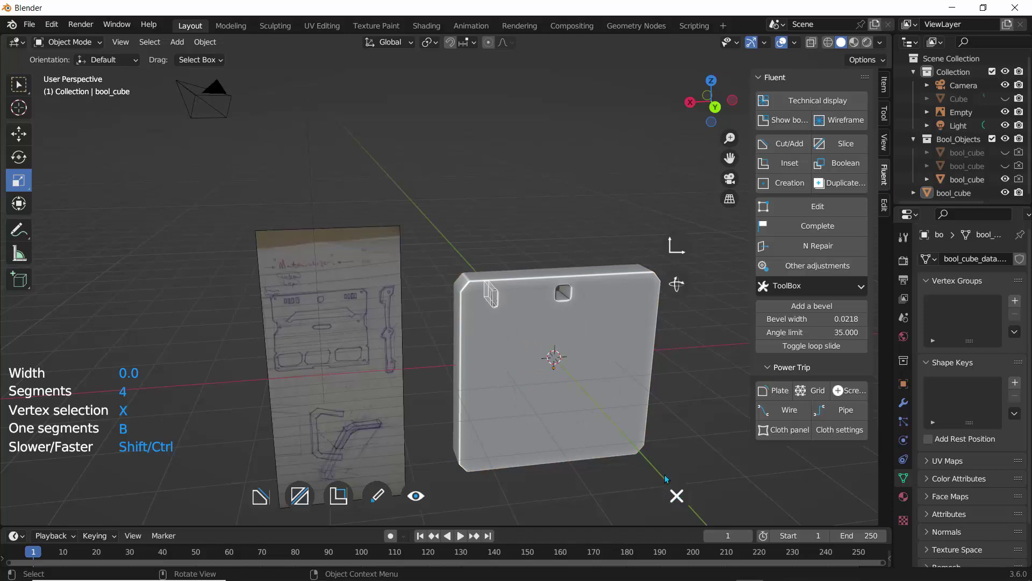
middle_drag(539, 228, 506, 205)
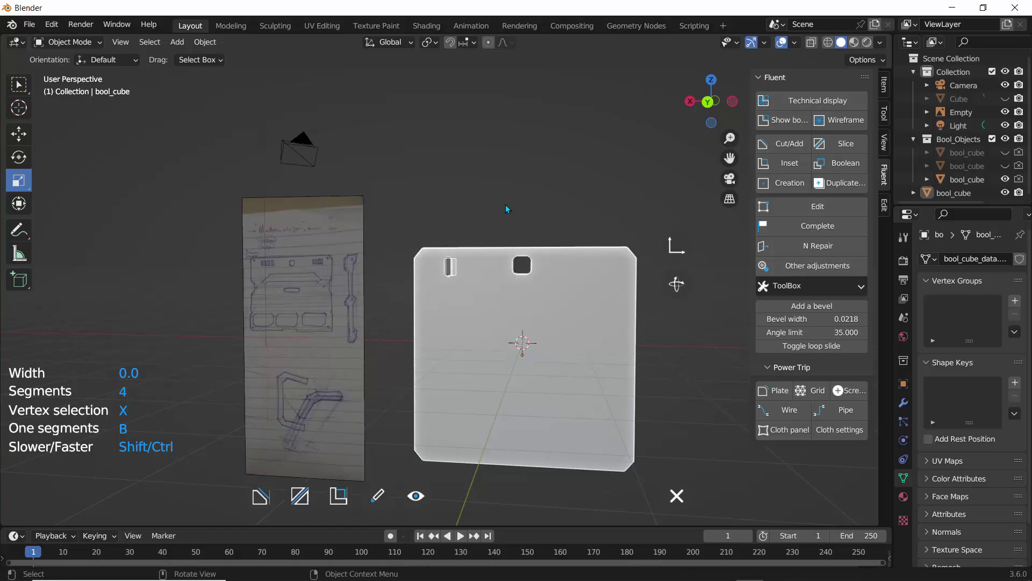
Start saving the scene and create a folder named Panel 02 inside the Blender 3.6 Projects folder.
click(29, 25)
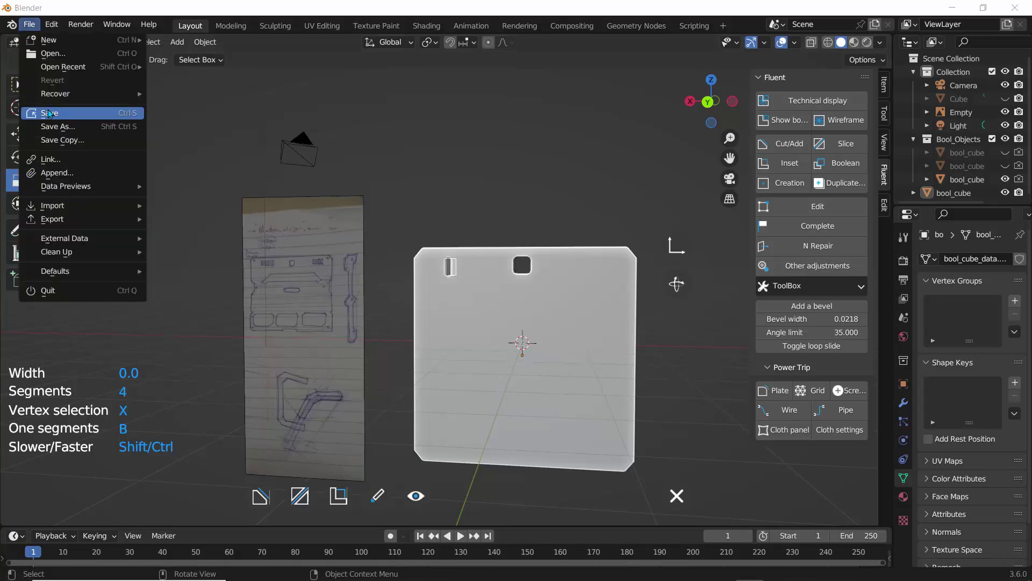
click(49, 114)
click(368, 111)
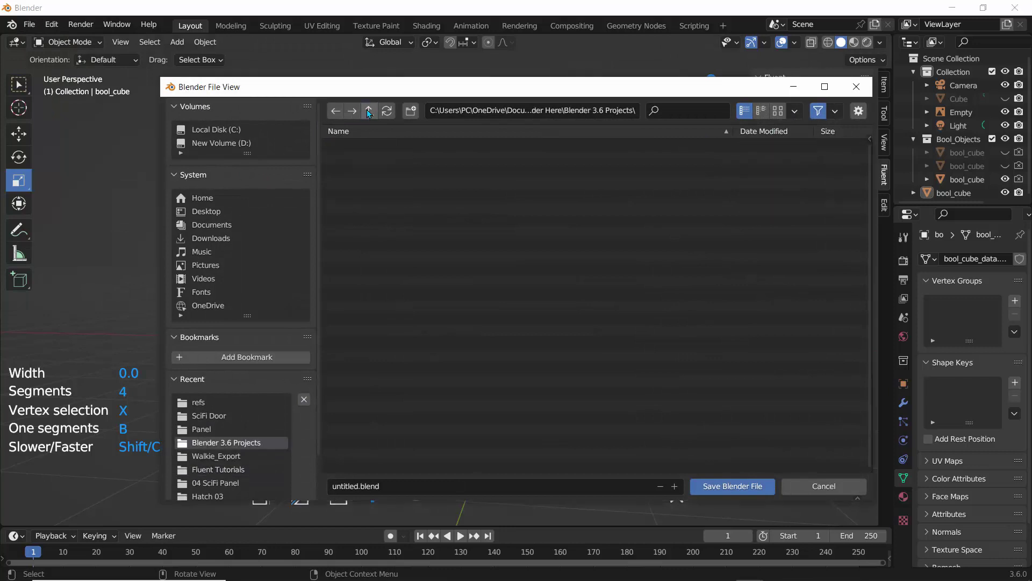
click(411, 110)
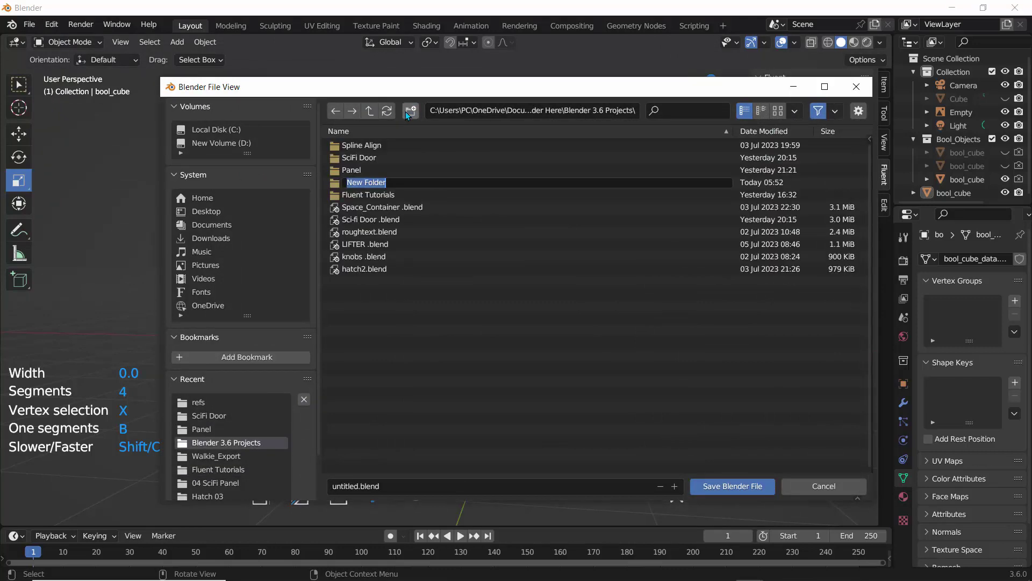
text(PAnel)
key(BackSpace)
key(BackSpace)
key(BackSpace)
key(BackSpace)
text(anel 02)
key(Return)
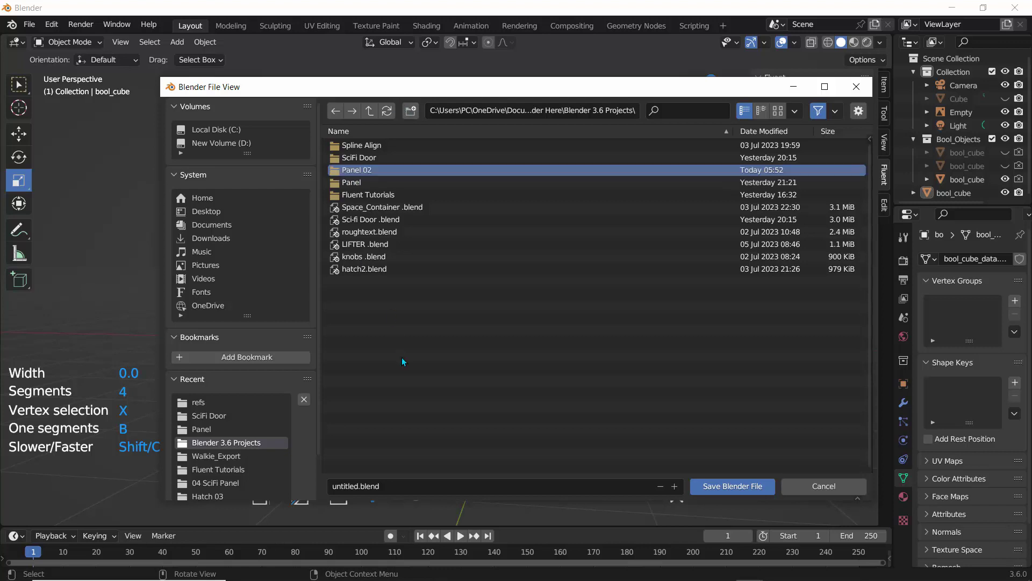
Save the scene as Door in the Panel 02 folder, and save it once more.
double_click(353, 170)
click(398, 485)
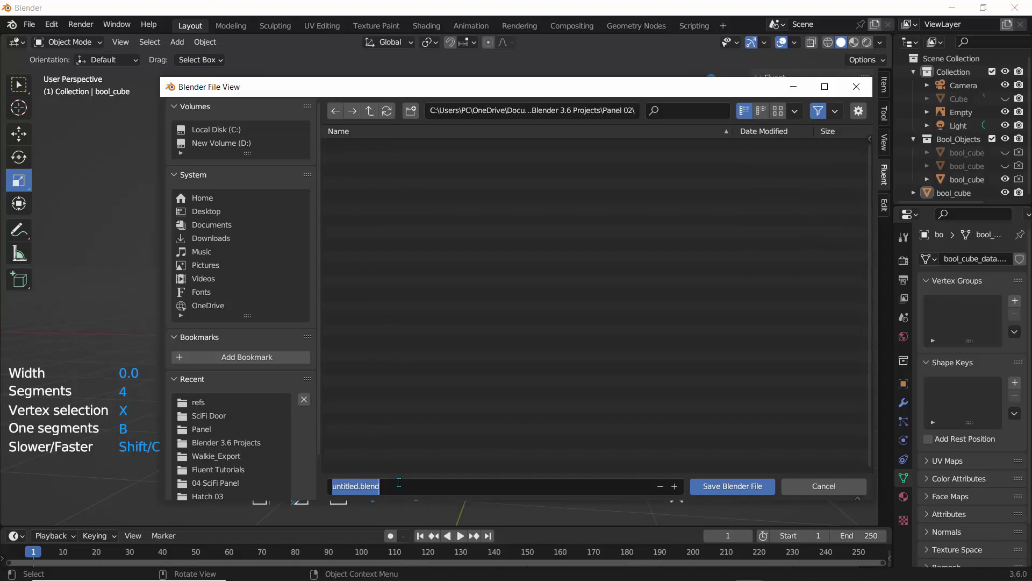
text(Door)
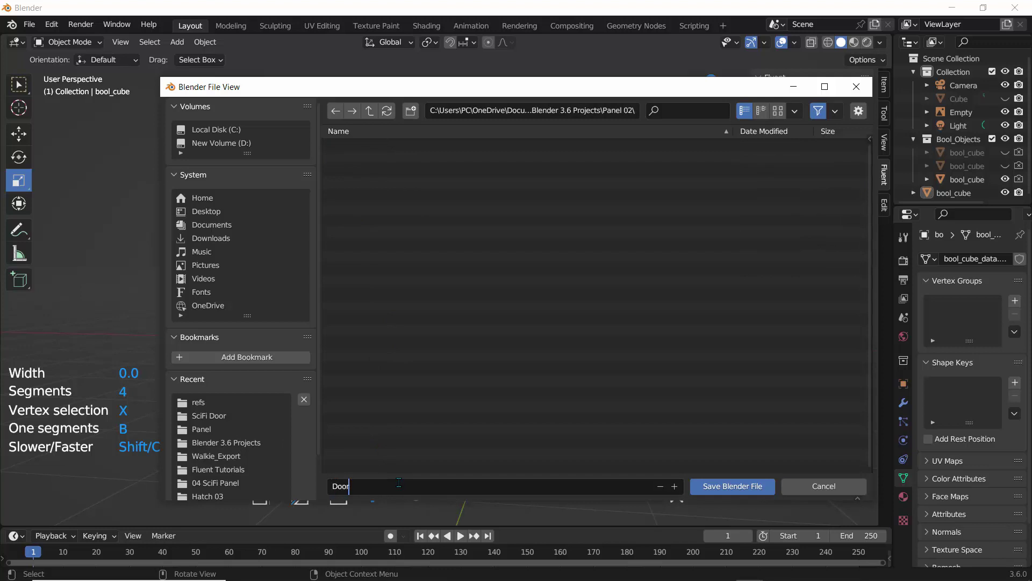
key(Return)
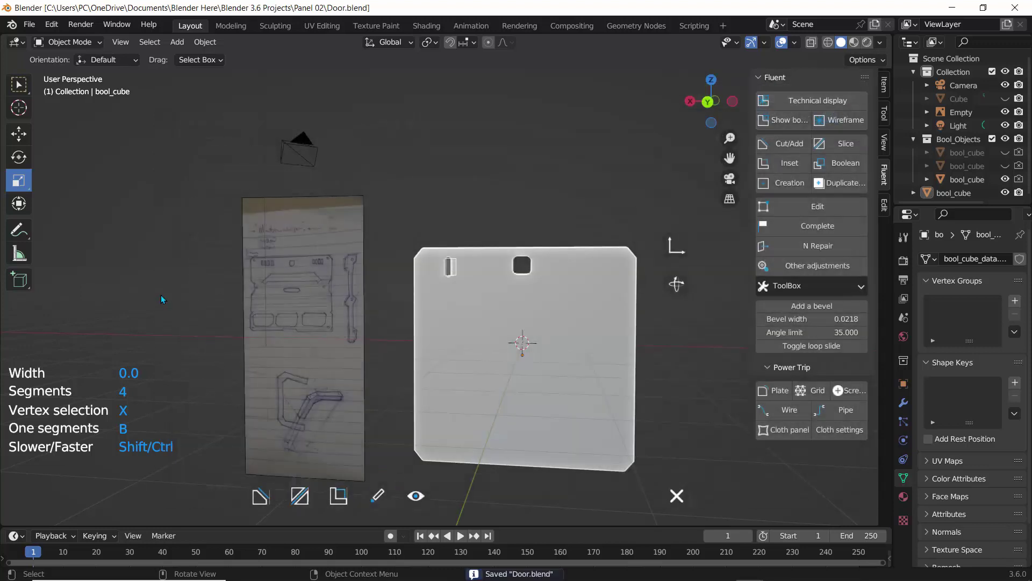
click(29, 24)
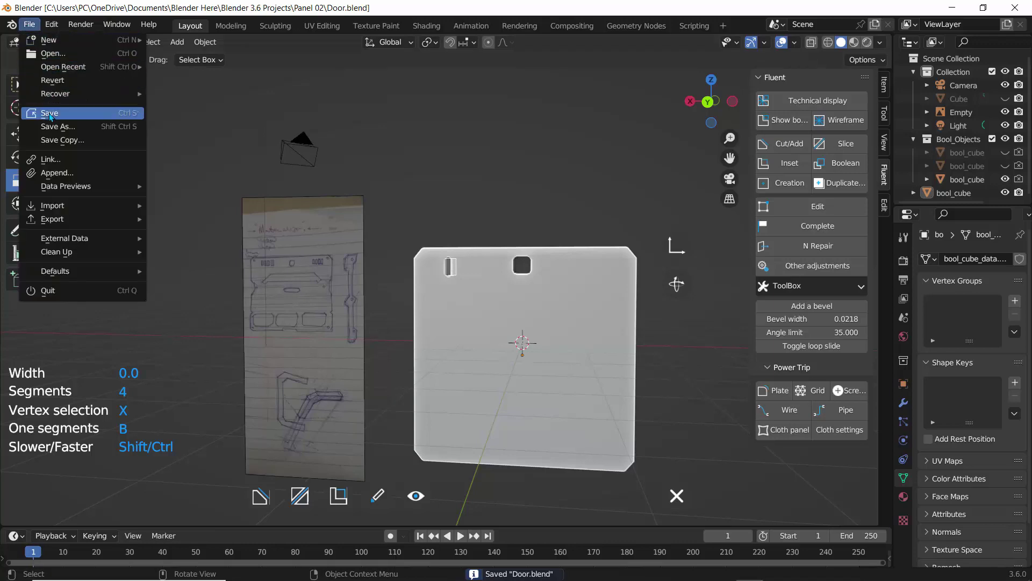
click(50, 116)
Close Blender, relaunch it, and reopen Door.blend from the recent files.
click(1017, 8)
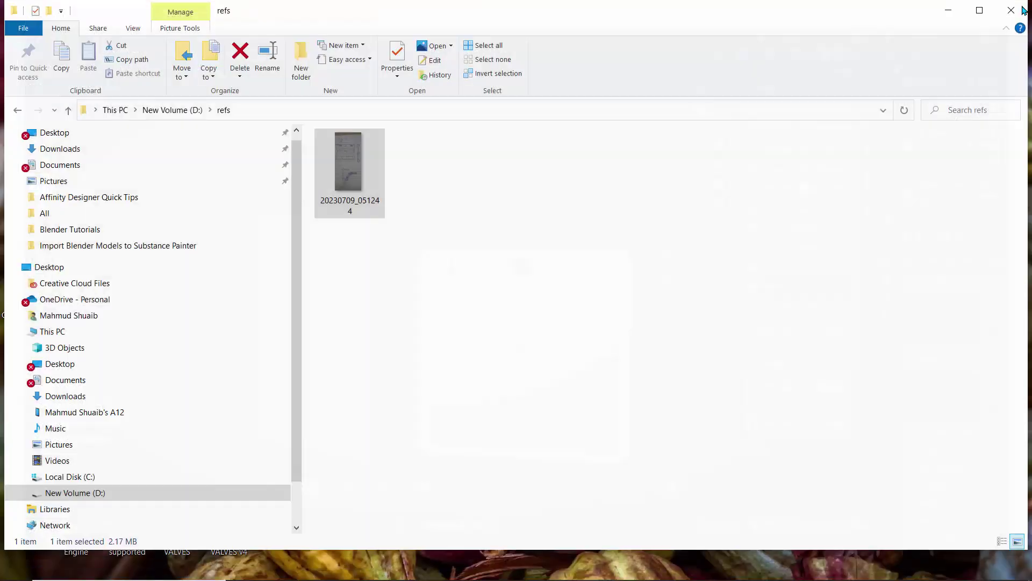
click(439, 328)
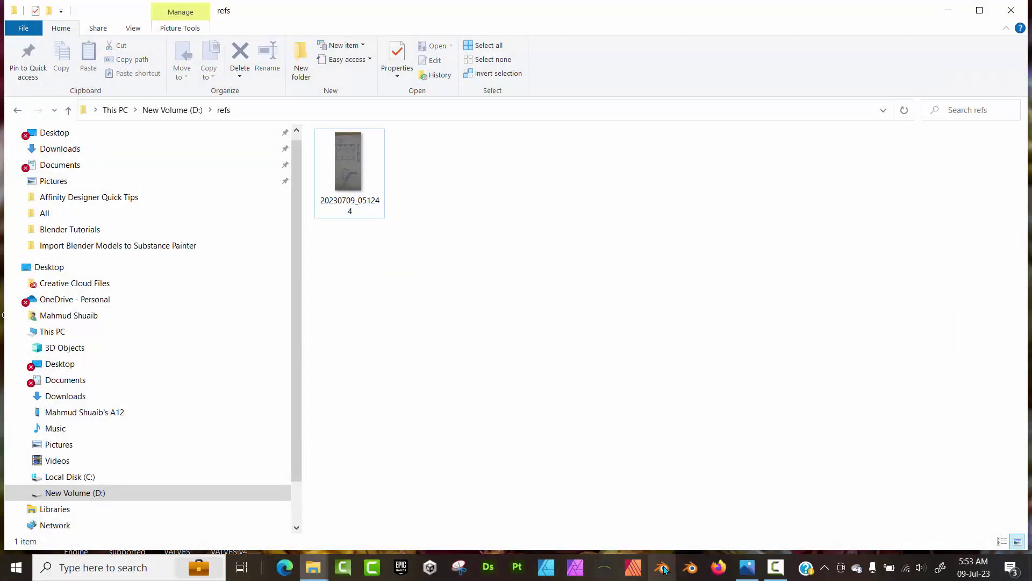
click(663, 567)
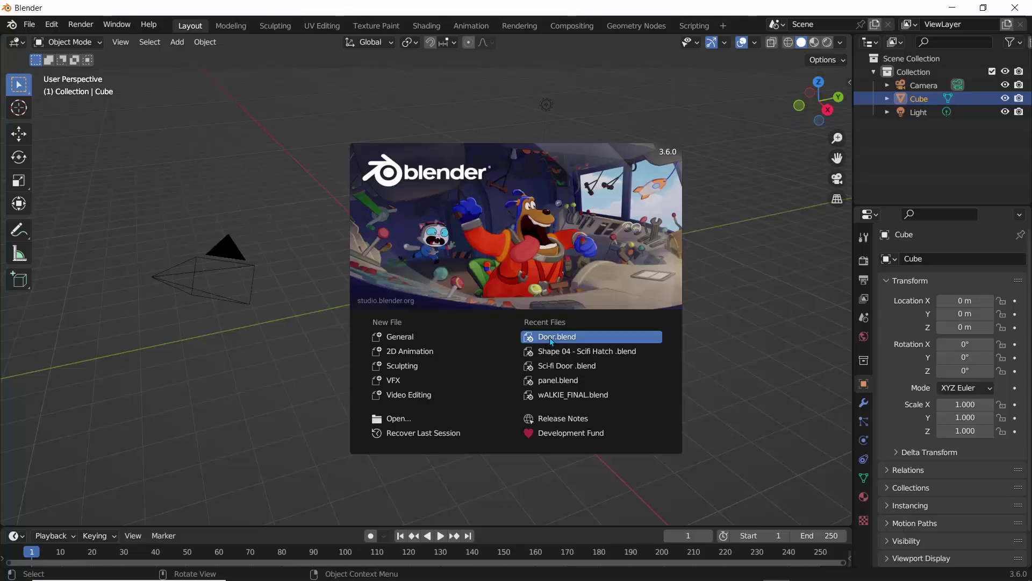
click(550, 337)
Show the panel block's boolean cutters and select the narrow slot cutter near the upper-left corner.
middle_drag(434, 227, 444, 224)
click(500, 264)
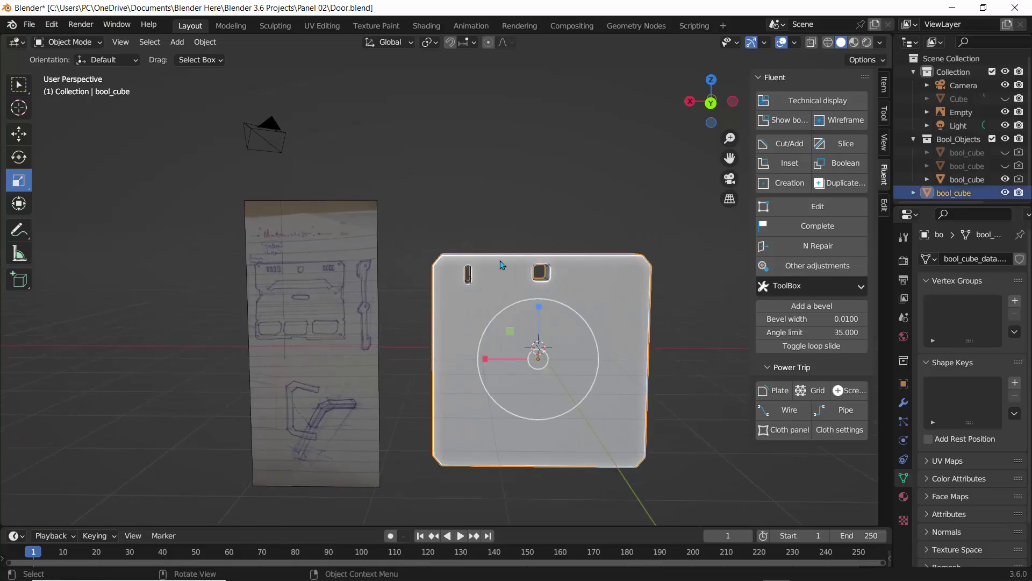
click(785, 121)
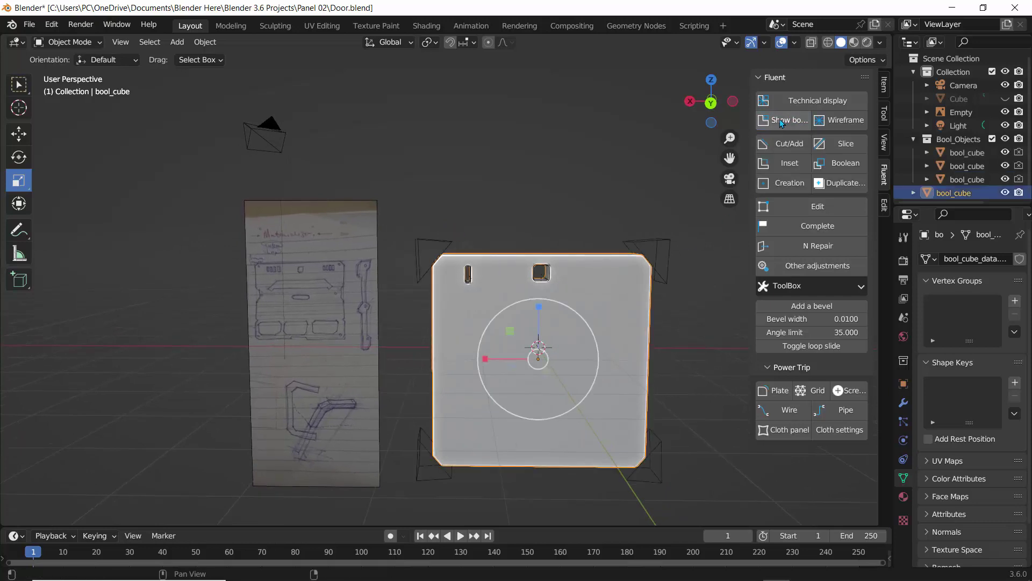
scroll(457, 277, up, 5)
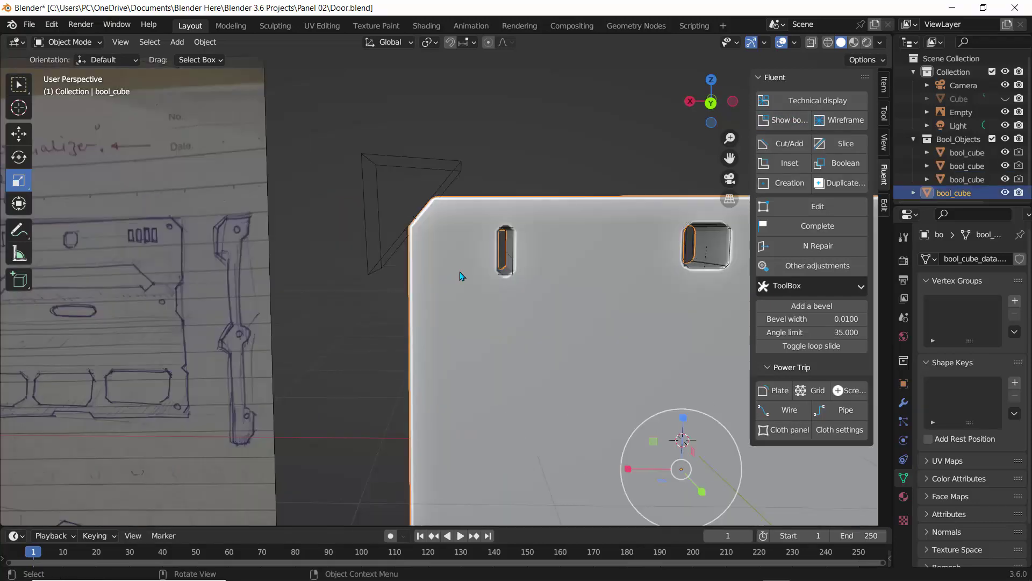
click(508, 239)
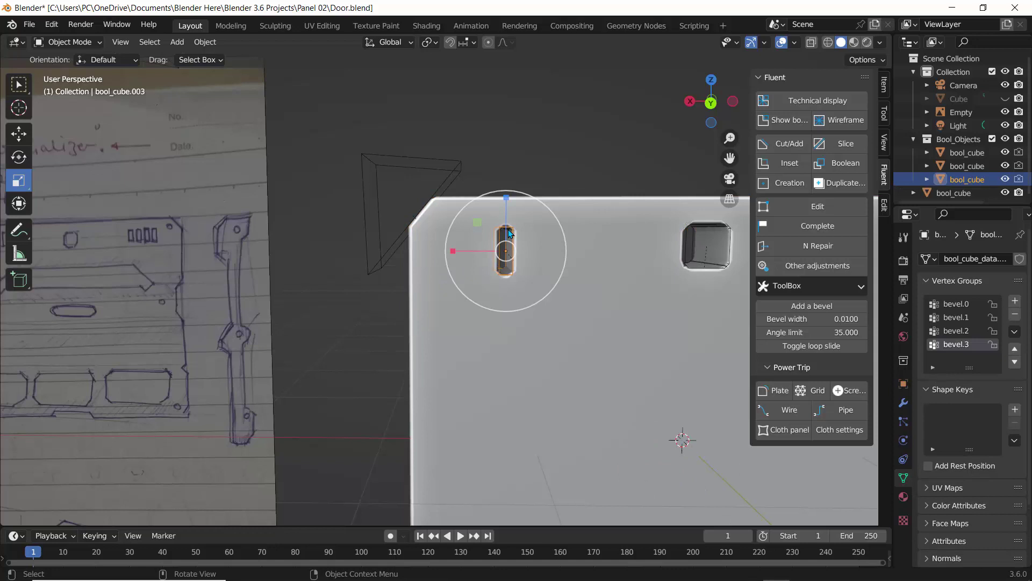
Array the narrow slot cutter near the upper-left corner along X, with four copies at an offset of about -1.52.
click(826, 208)
ctrl+scroll(505, 254, down, 3)
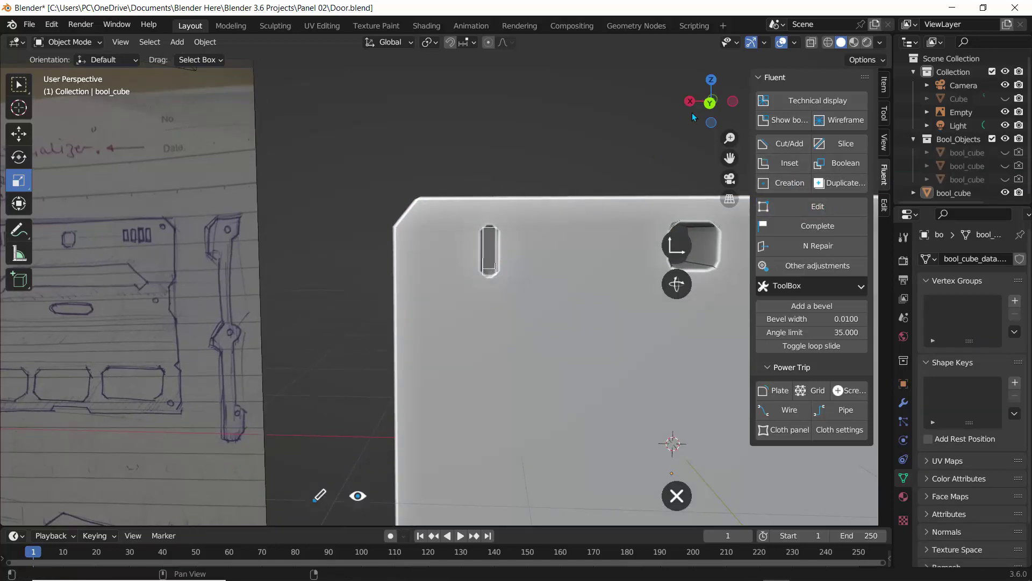
click(485, 253)
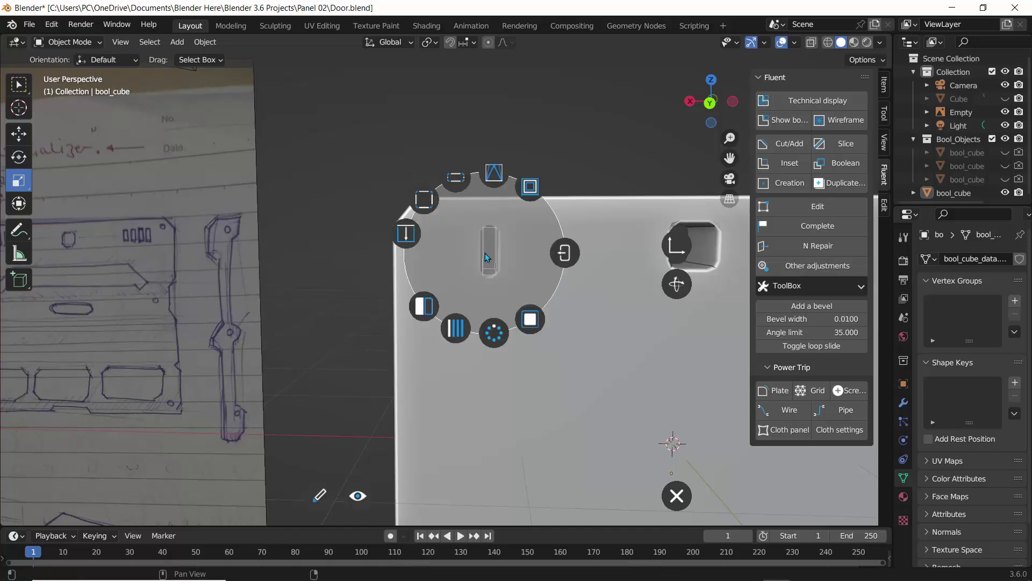
click(461, 326)
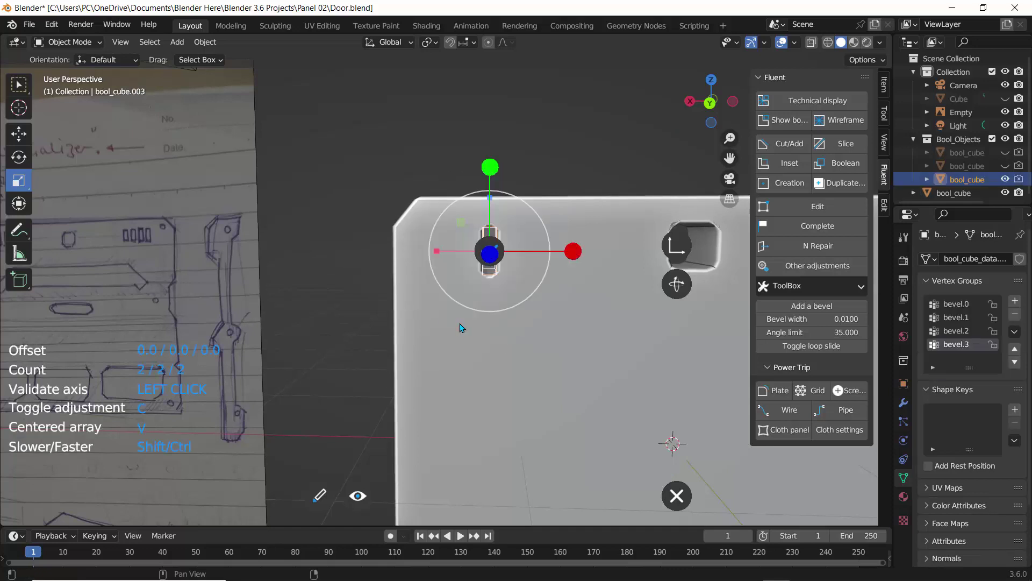
click(571, 255)
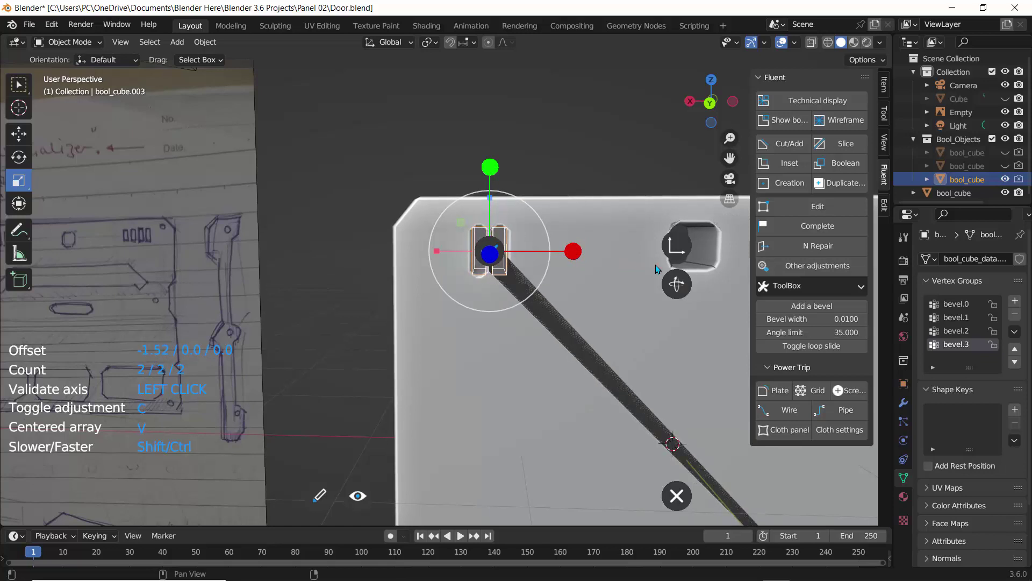
scroll(689, 271, up, 2)
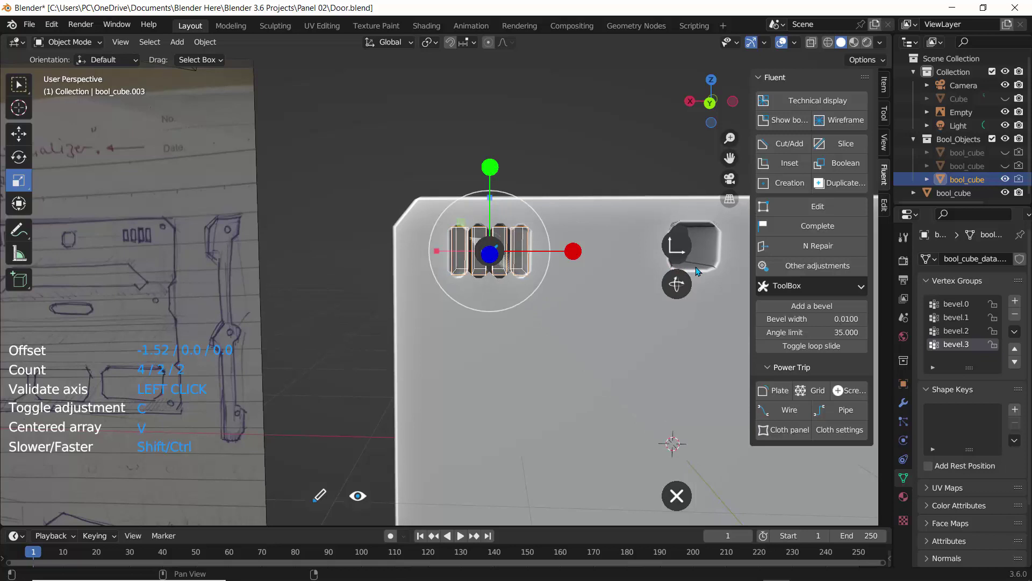
click(501, 246)
middle_drag(421, 207, 423, 152)
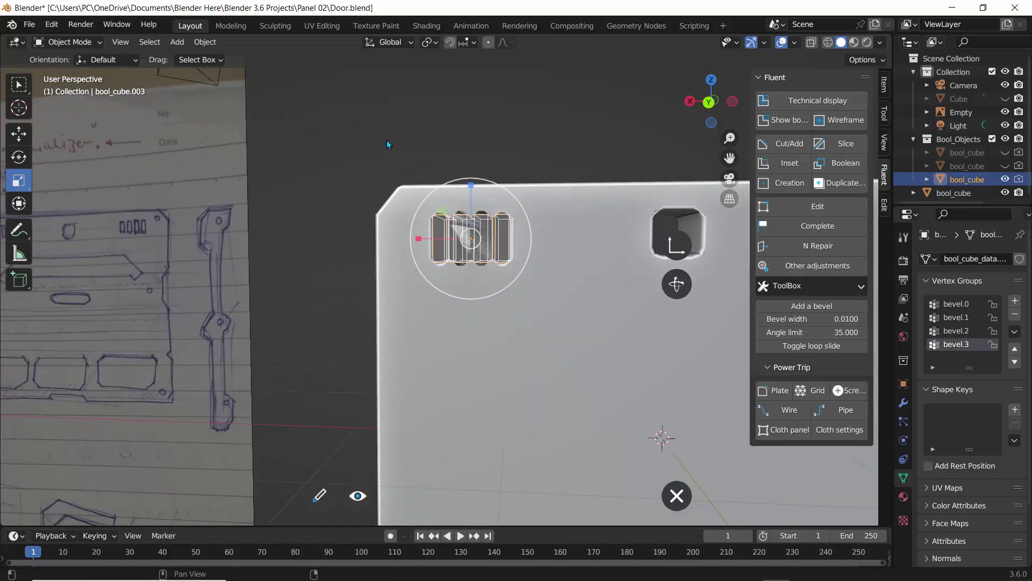
Mirror the four-slot cutter across X to the opposite upper corner of the panel and leave Fluent editing.
key(f)
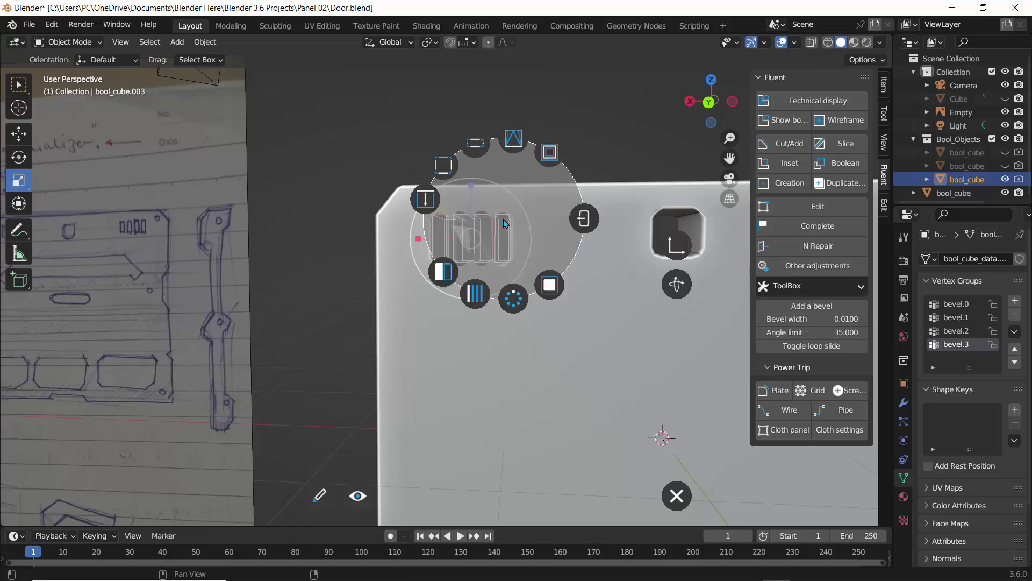
click(443, 271)
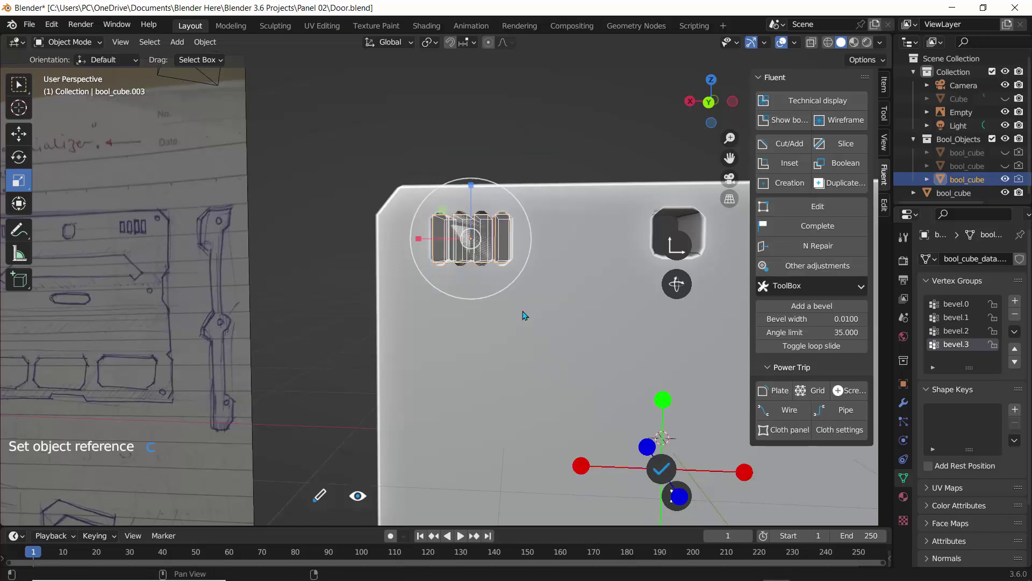
click(744, 474)
scroll(554, 325, down, 4)
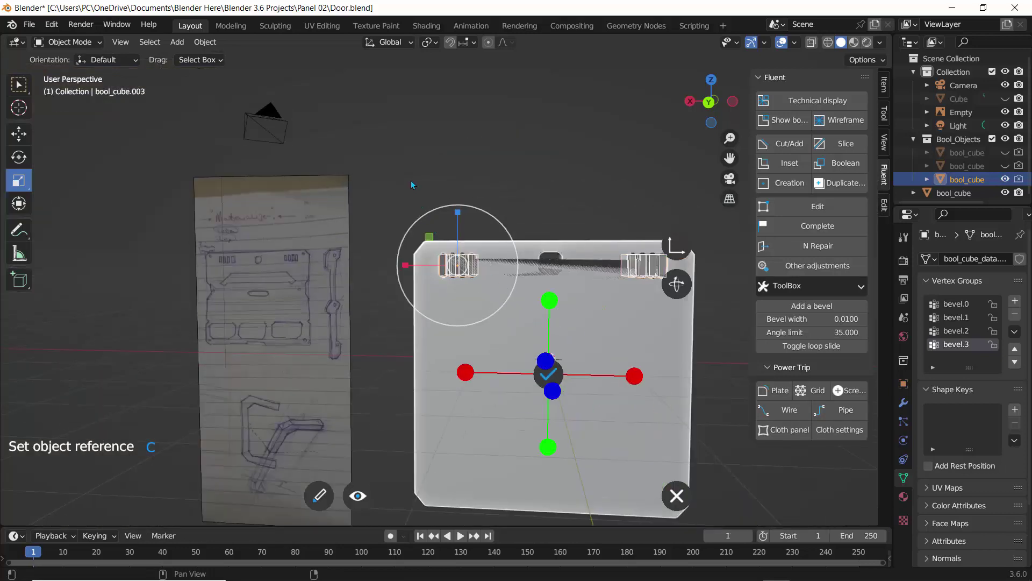
mouse_move(410, 183)
middle_down()
mouse_move(460, 217)
mouse_move(398, 194)
middle_up()
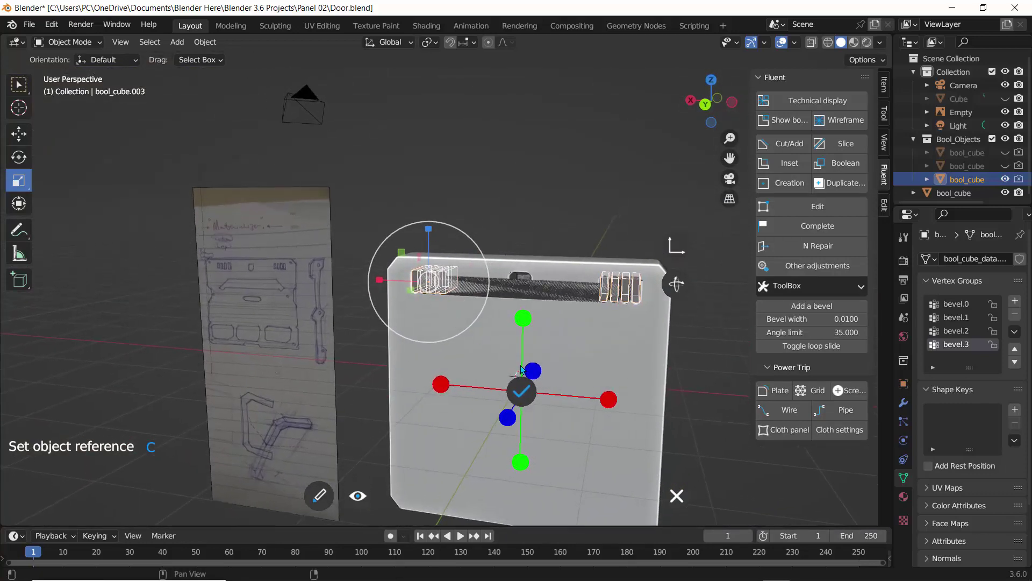
click(521, 391)
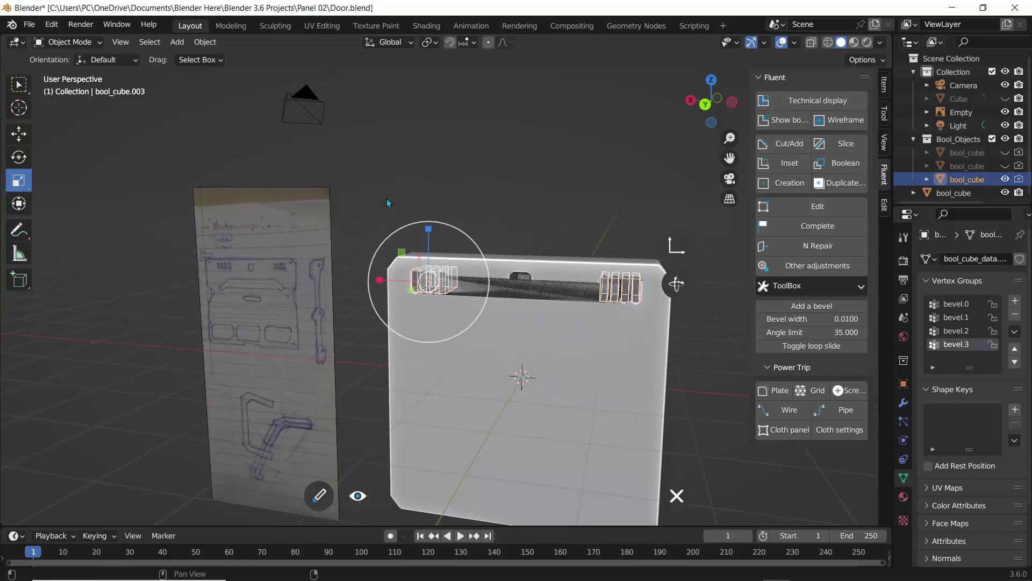
middle_drag(389, 198, 439, 199)
scroll(514, 223, up, 6)
scroll(514, 223, down, 1)
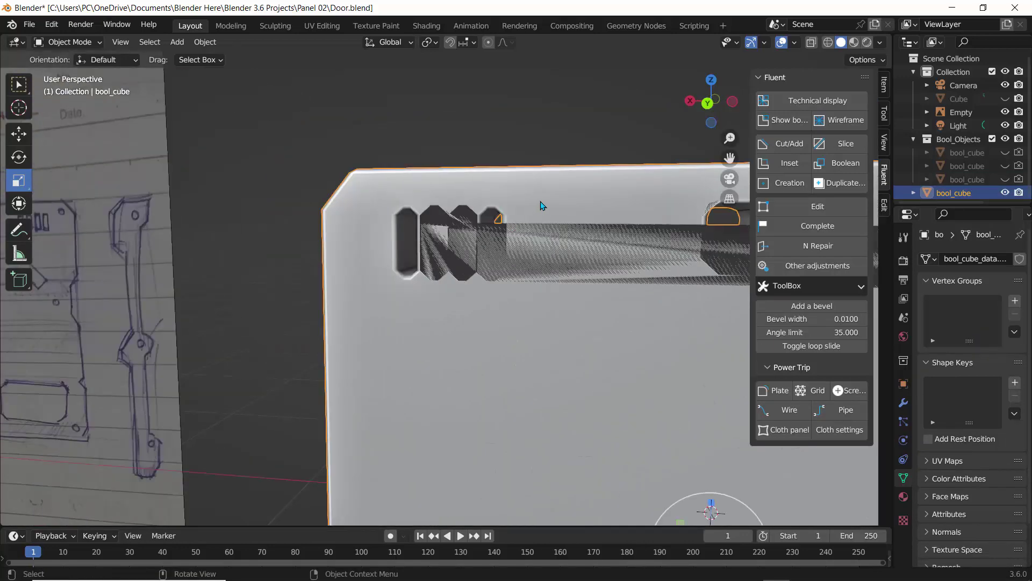
Add loop cuts to the panel block's base mesh in Edit Mode, including one down the middle, and return to Object Mode.
middle_drag(542, 205, 468, 190)
scroll(516, 200, down, 5)
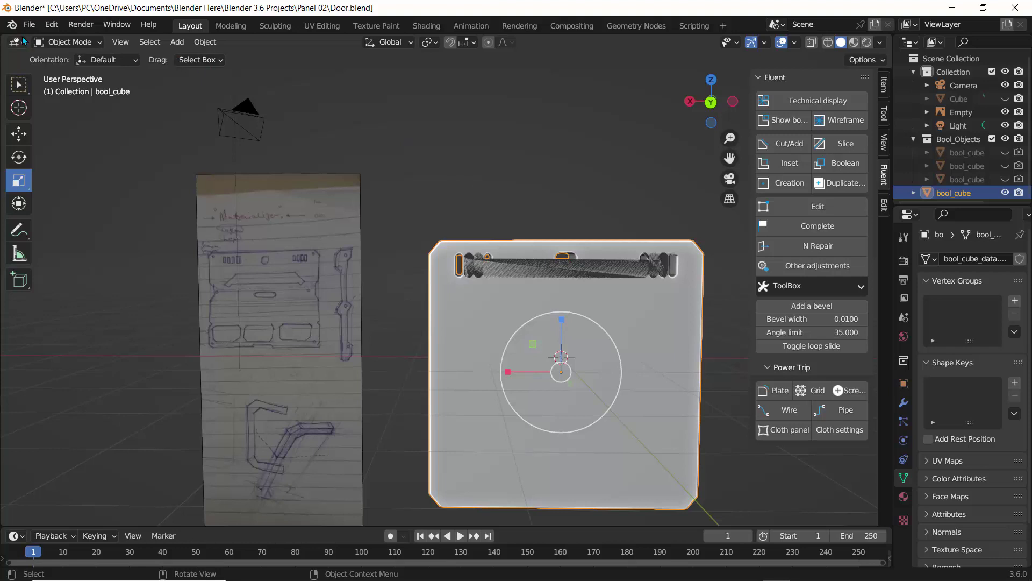
click(64, 43)
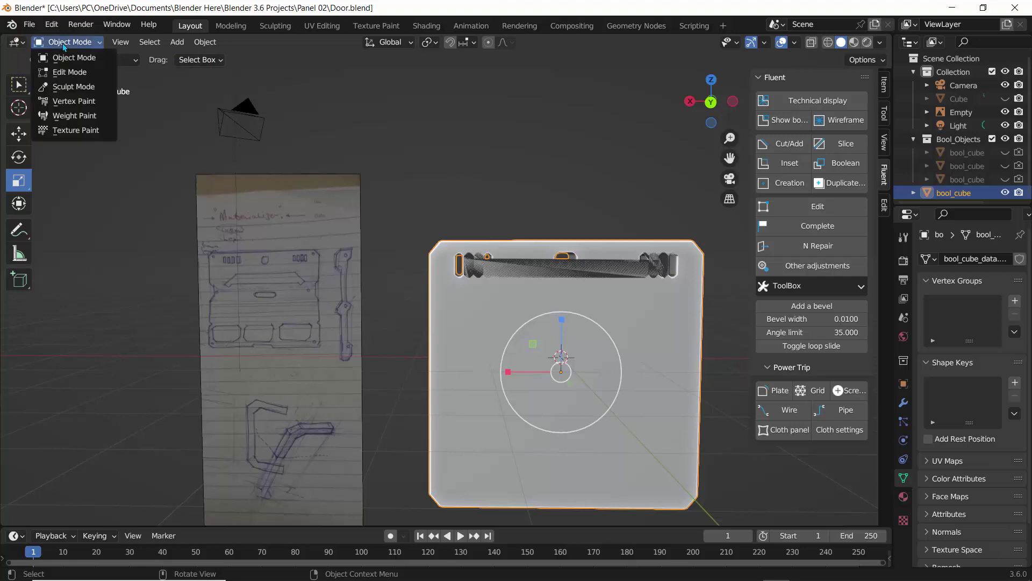
click(57, 72)
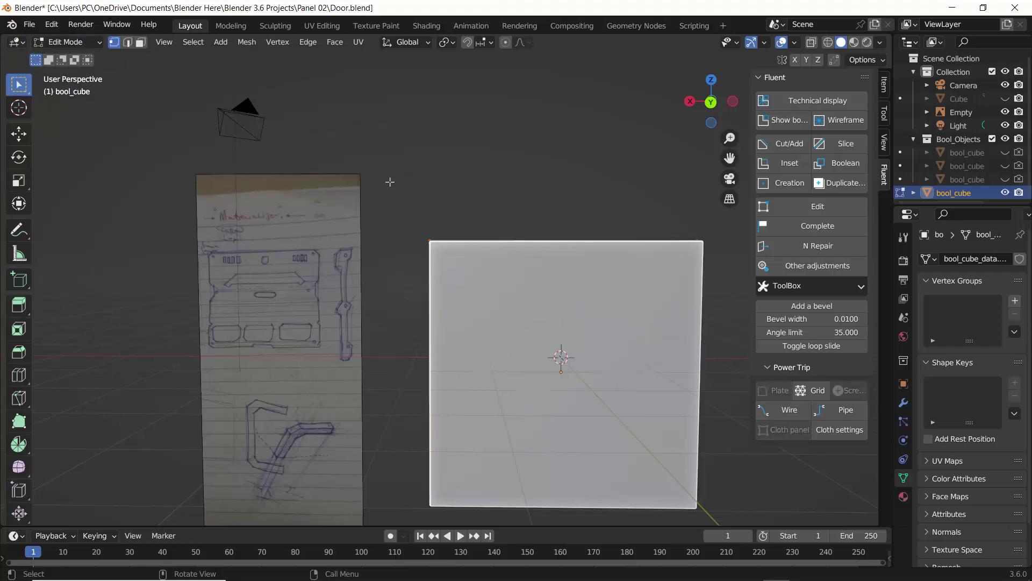
middle_drag(390, 182, 413, 194)
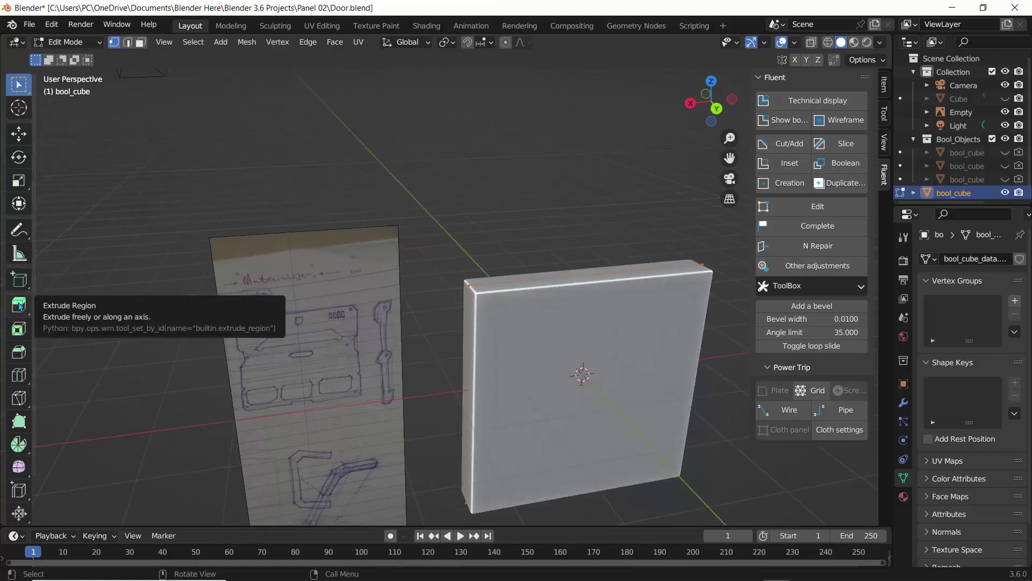
click(20, 375)
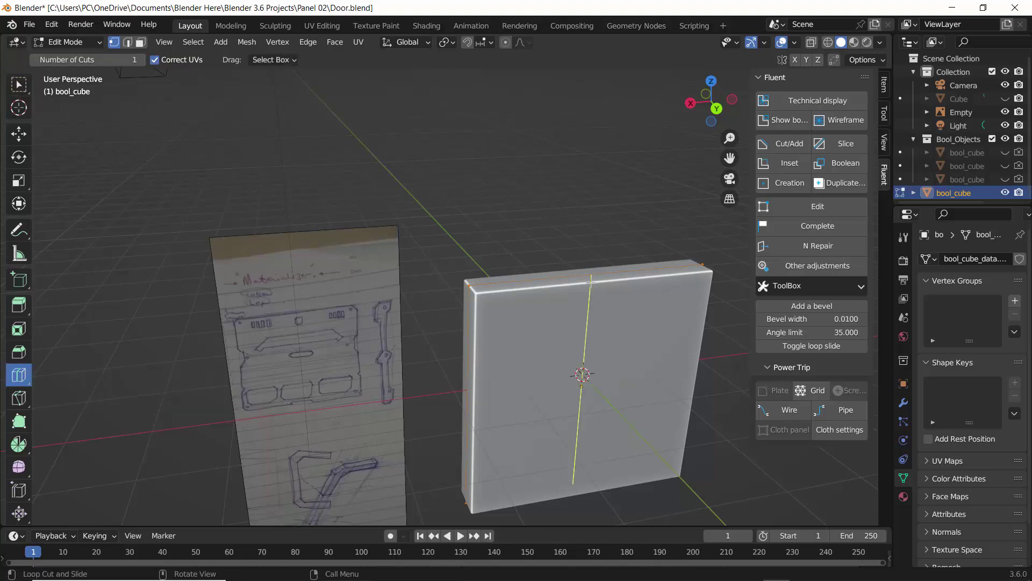
click(590, 280)
click(591, 282)
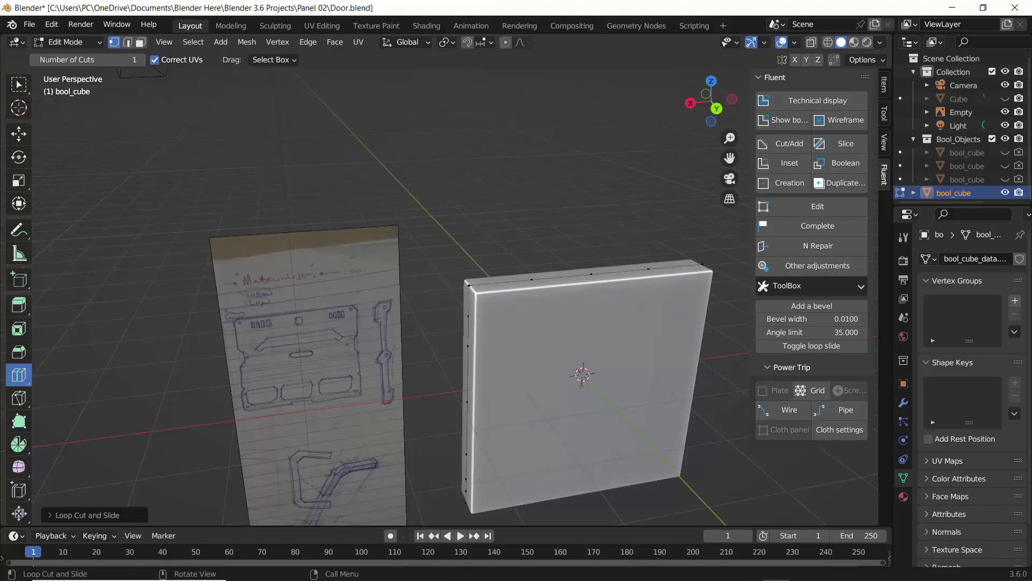
click(98, 44)
click(70, 56)
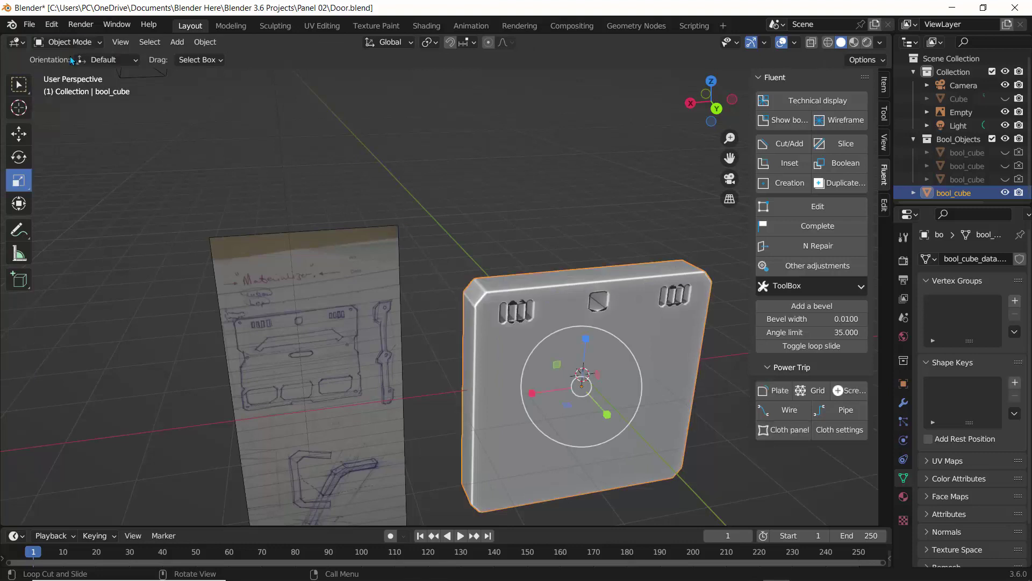
Examine the shading around the vent slots and square hole, and compare the panel with the hand-drawn reference.
middle_drag(499, 226, 480, 215)
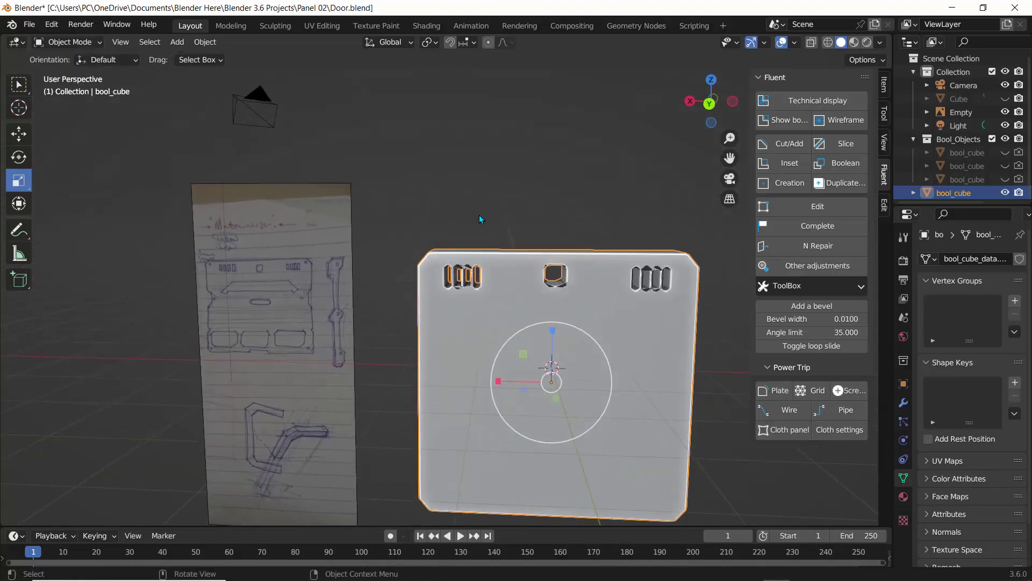
scroll(541, 259, up, 4)
scroll(540, 259, up, 5)
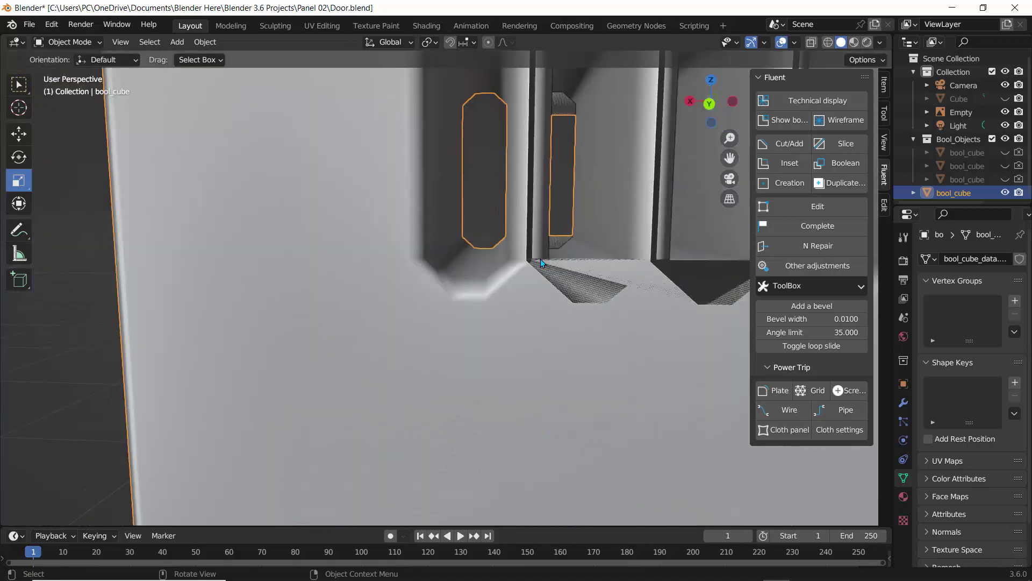
scroll(541, 259, down, 2)
scroll(387, 254, down, 2)
middle_drag(387, 254, 409, 267)
scroll(166, 293, down, 2)
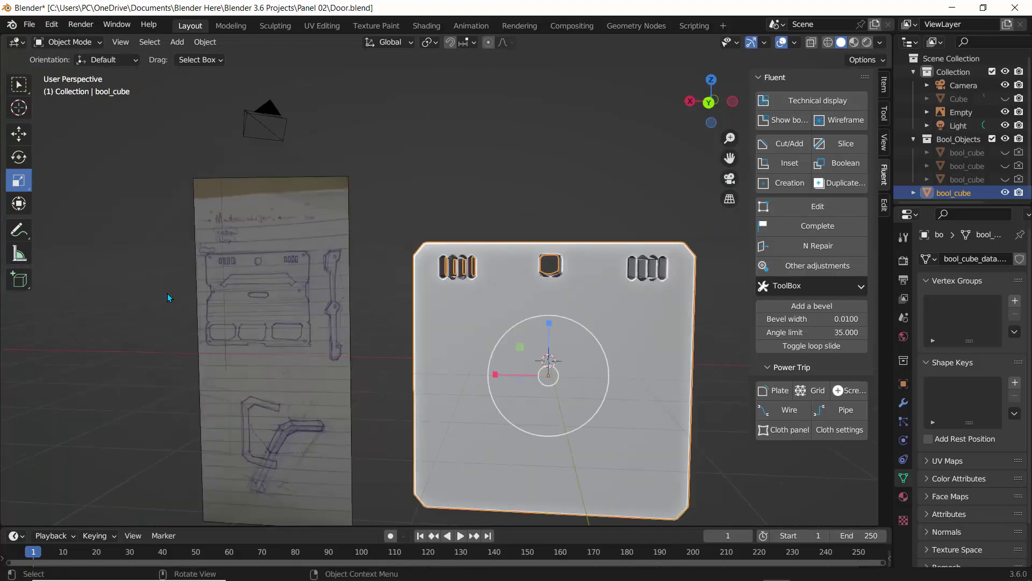
middle_drag(191, 298, 236, 295)
scroll(237, 296, up, 5)
scroll(237, 296, down, 2)
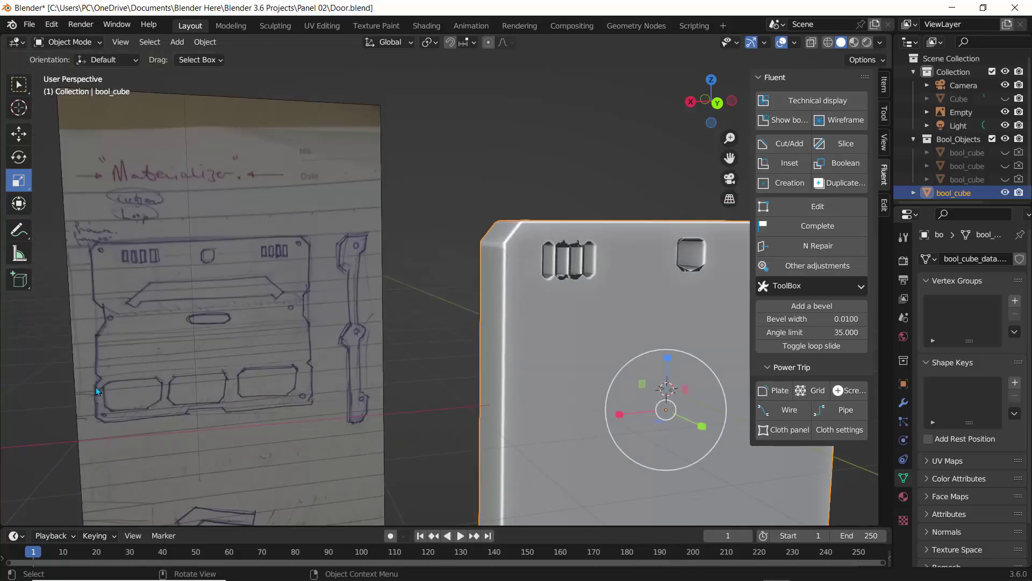
scroll(206, 339, down, 1)
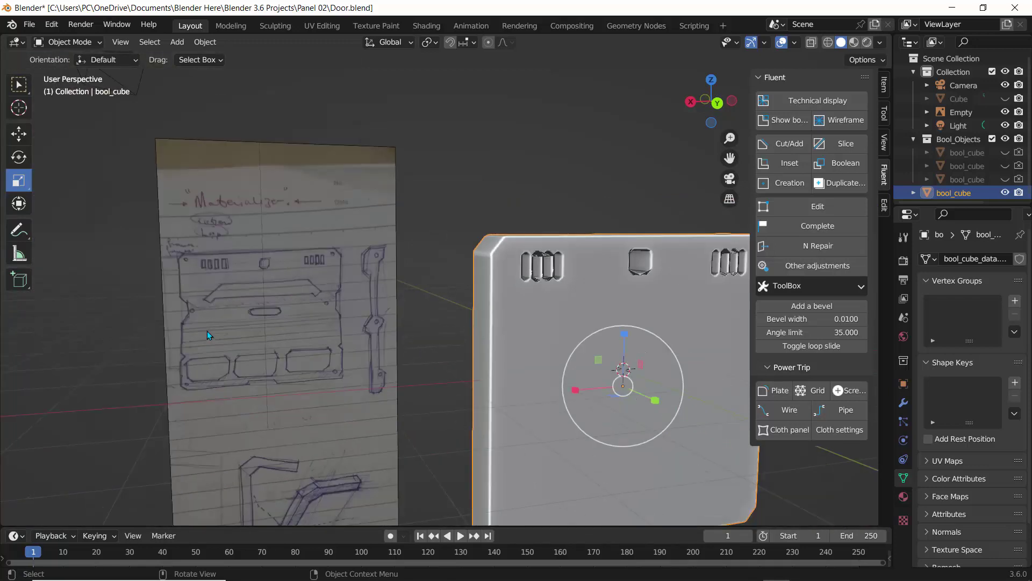
middle_drag(256, 330, 195, 292)
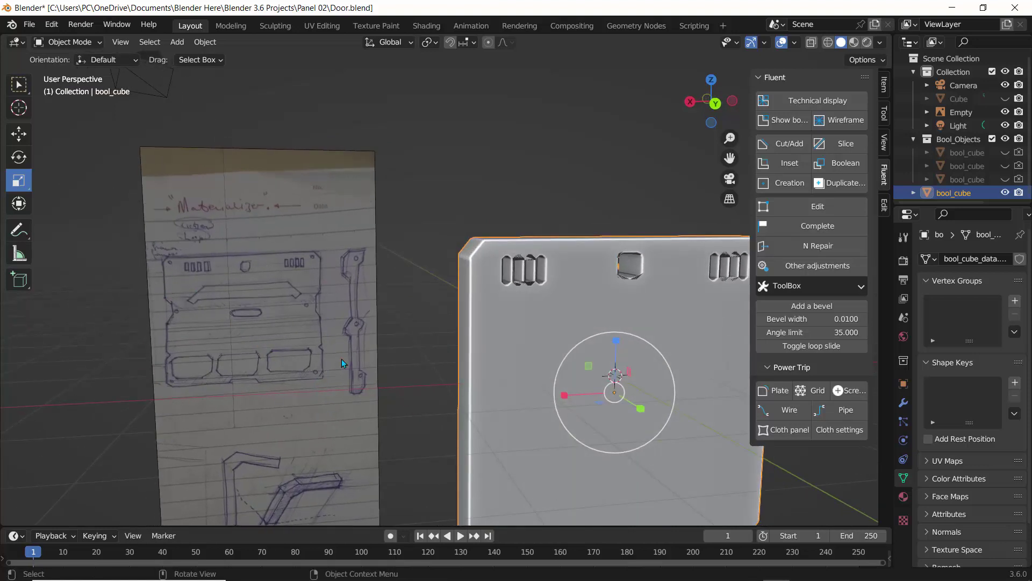
middle_drag(461, 240, 436, 198)
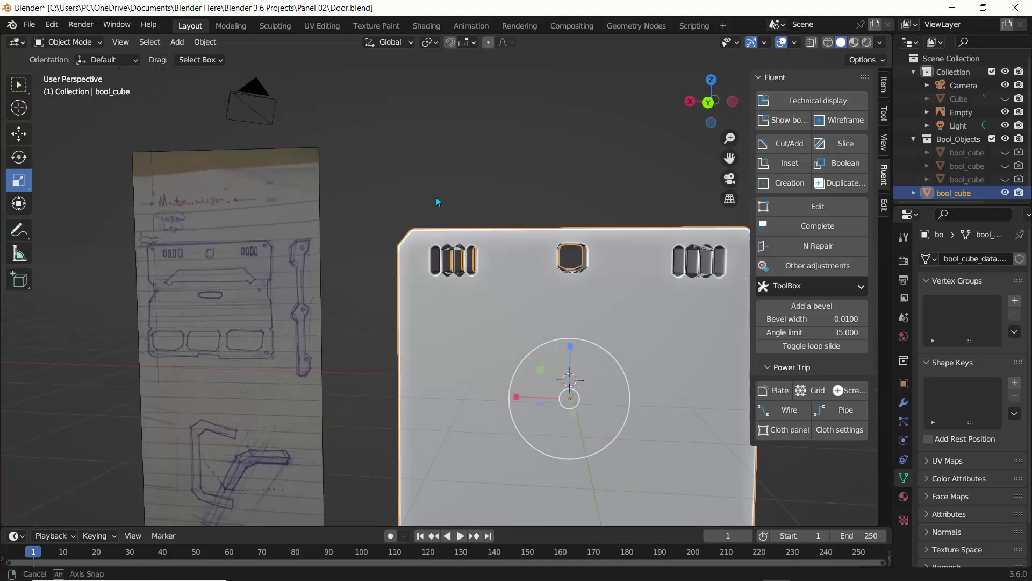
Start a Fluent cut on the panel's front face and draw a small circle at the upper-left corner.
click(769, 144)
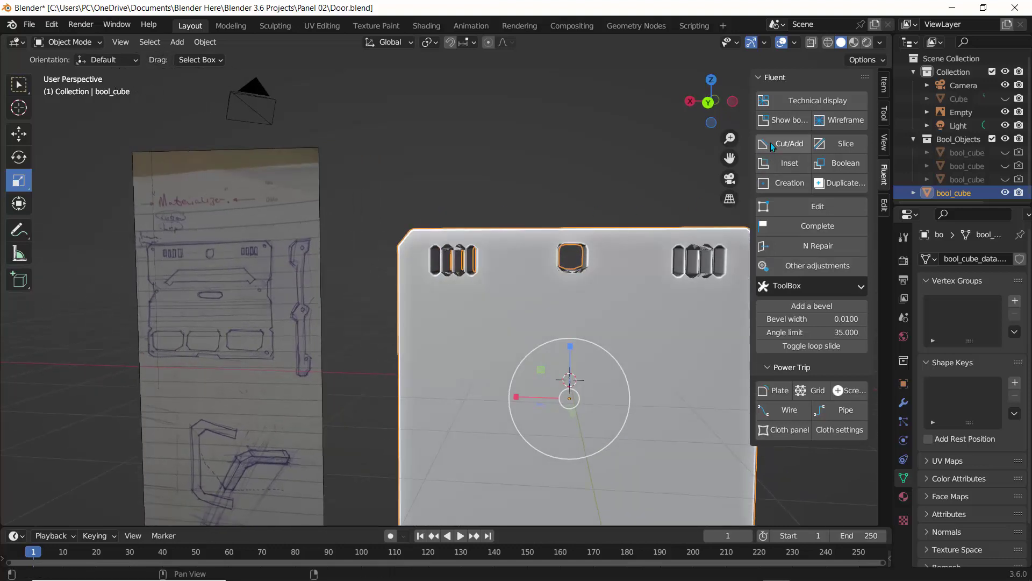
shift+click(466, 315)
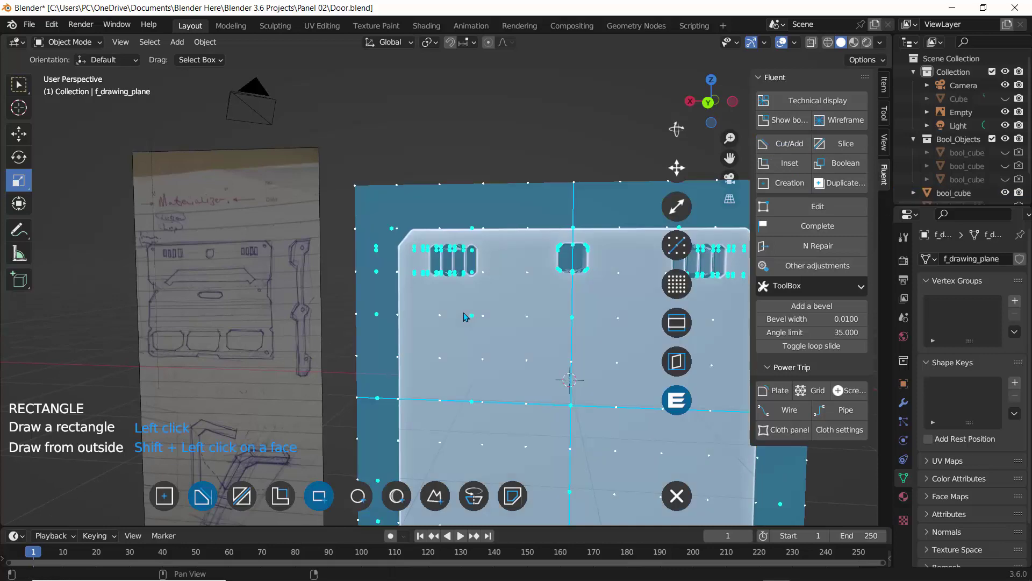
scroll(395, 225, up, 4)
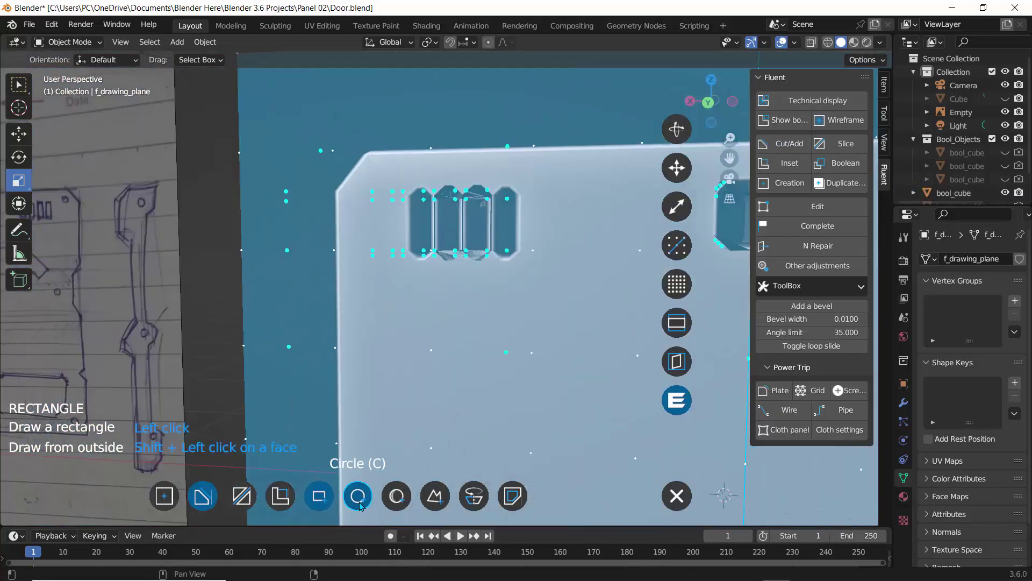
click(358, 496)
scroll(307, 274, down, 3)
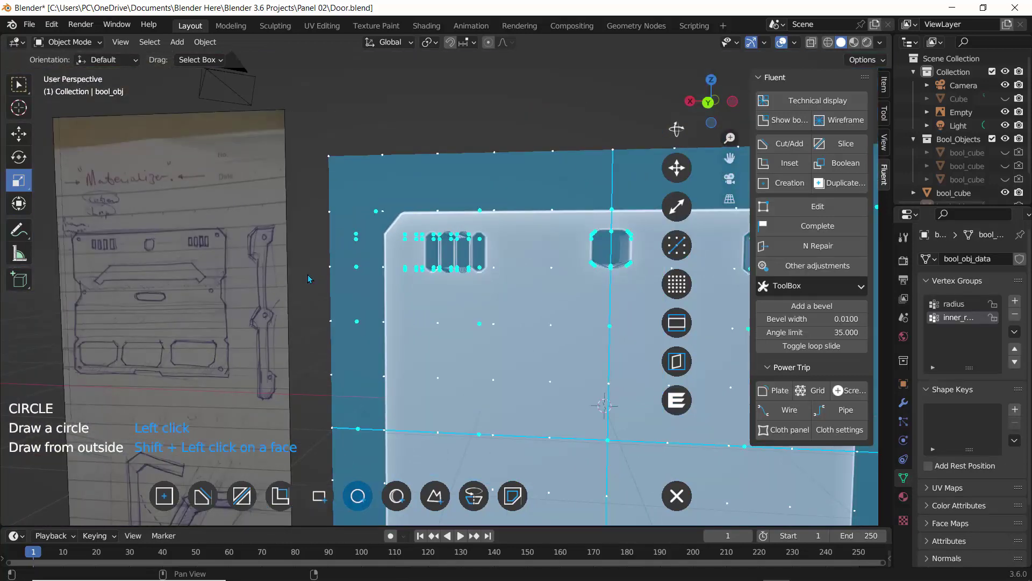
click(410, 220)
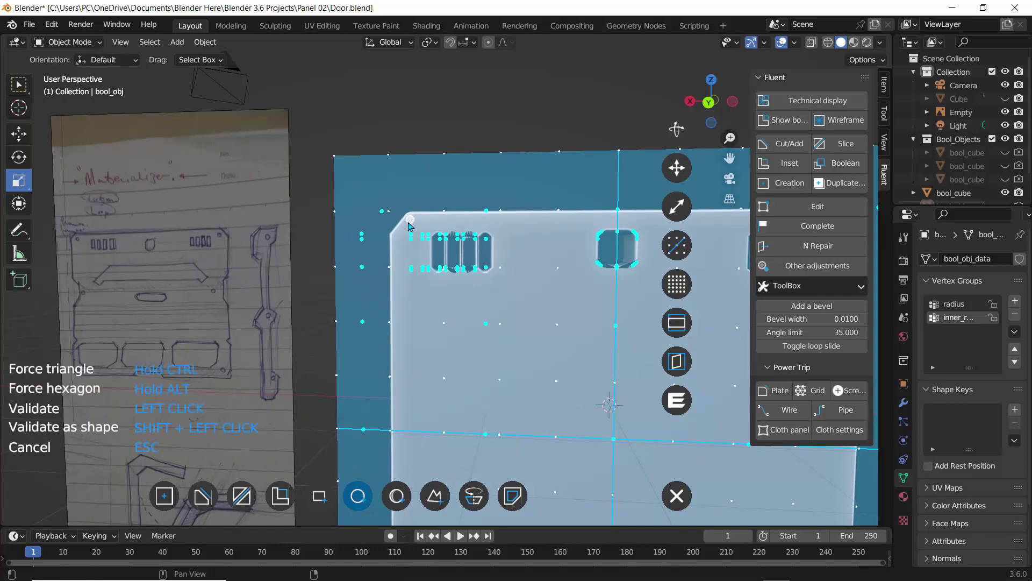
click(409, 226)
Extrude the circular cutter through the panel's corner with a thickness of about -0.71.
middle_drag(356, 215, 410, 228)
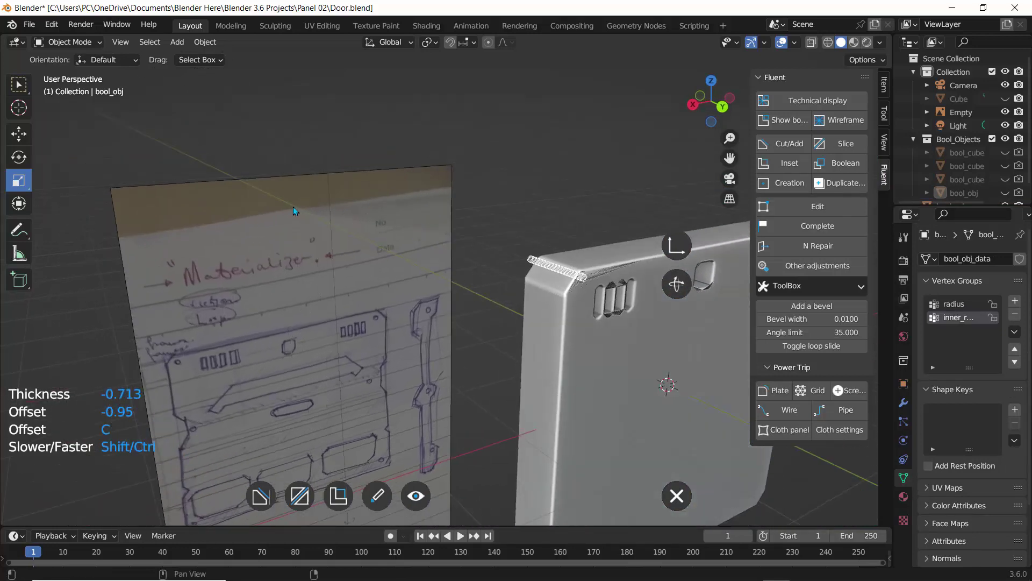
click(293, 207)
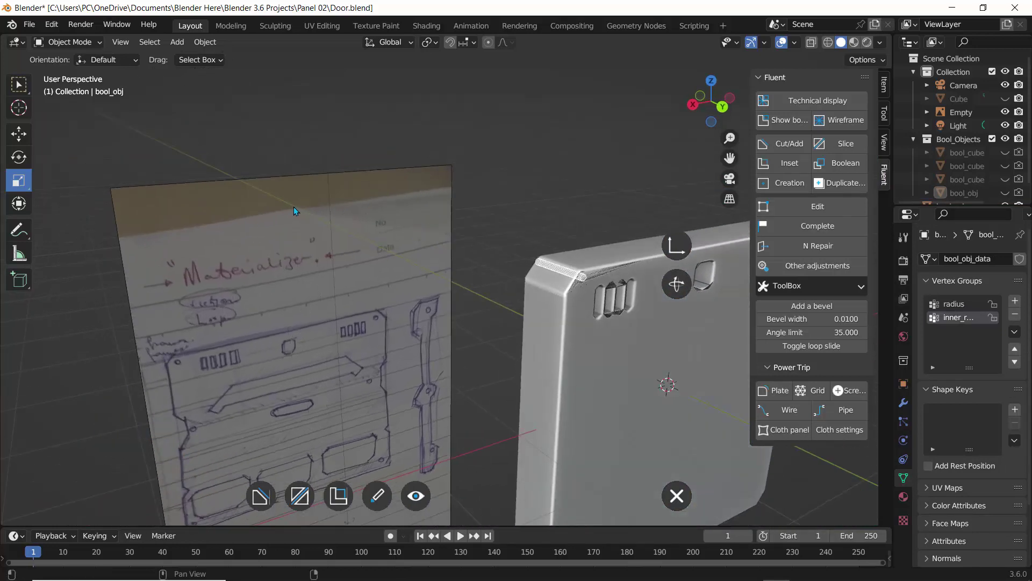
middle_drag(586, 214, 538, 195)
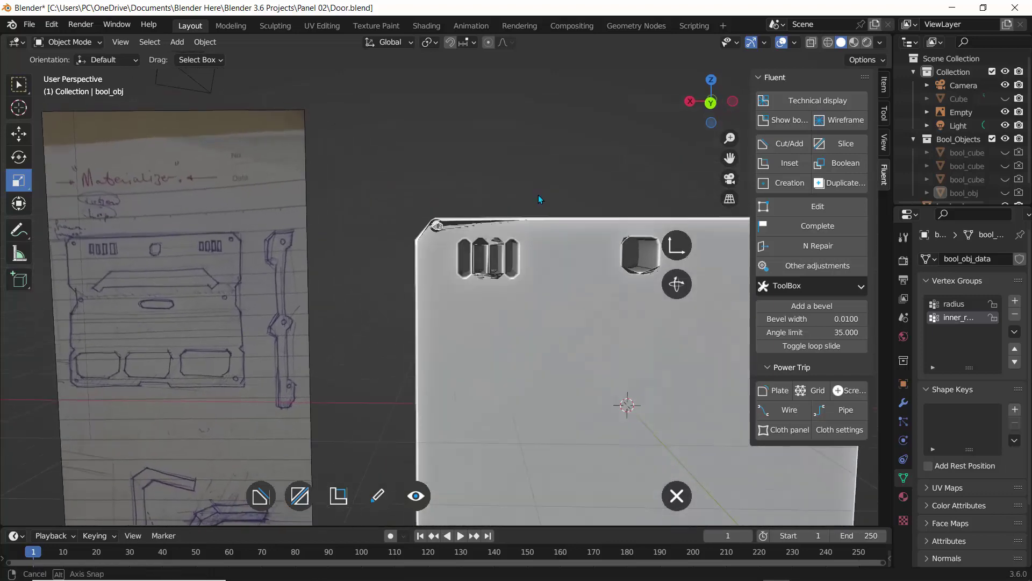
Move the circular hole cutter down along Z and inward along X, away from the panel's chamfered corner.
scroll(444, 207, up, 5)
middle_drag(445, 210, 444, 215)
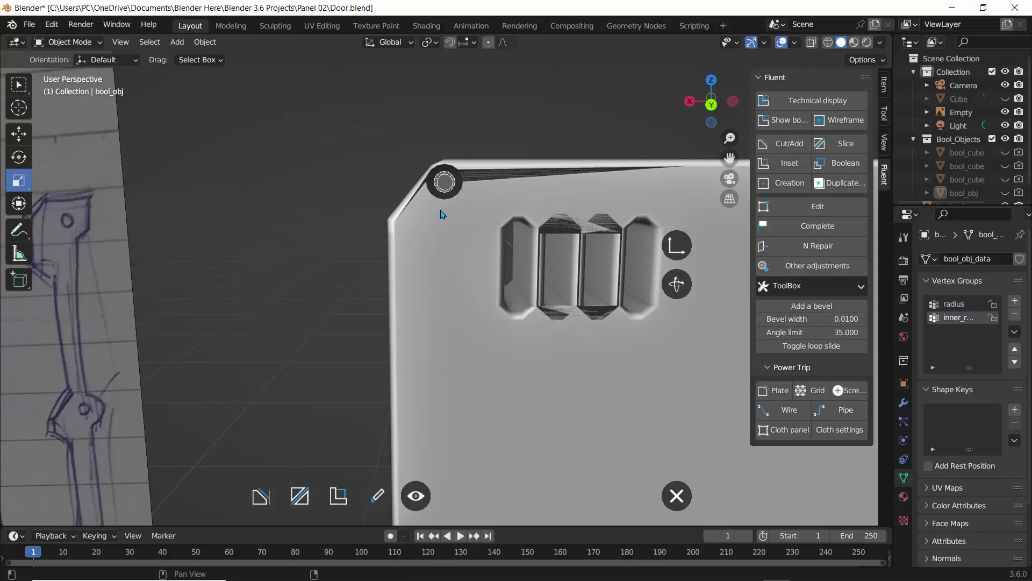
click(442, 215)
key(g)
key(z)
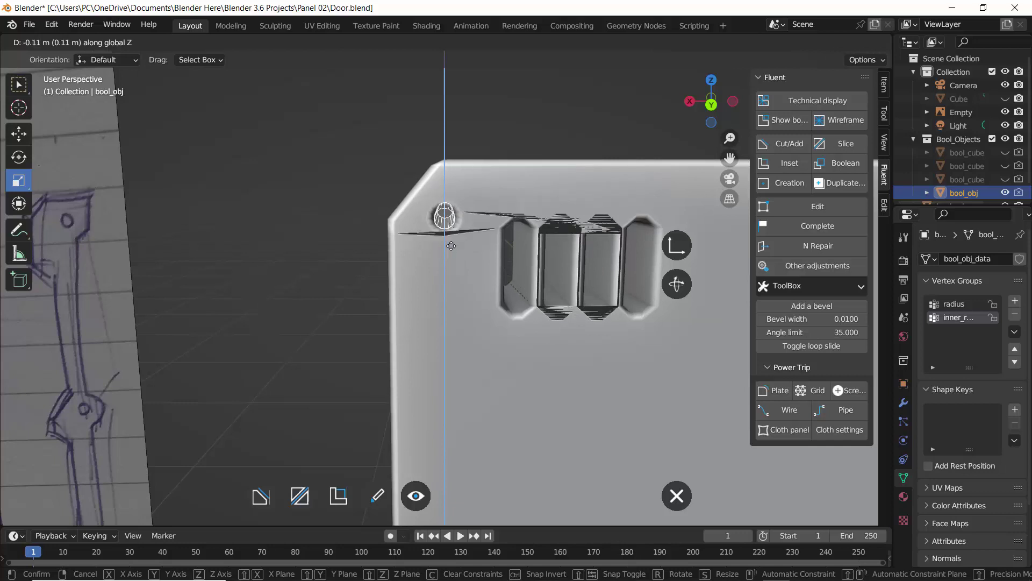
click(450, 231)
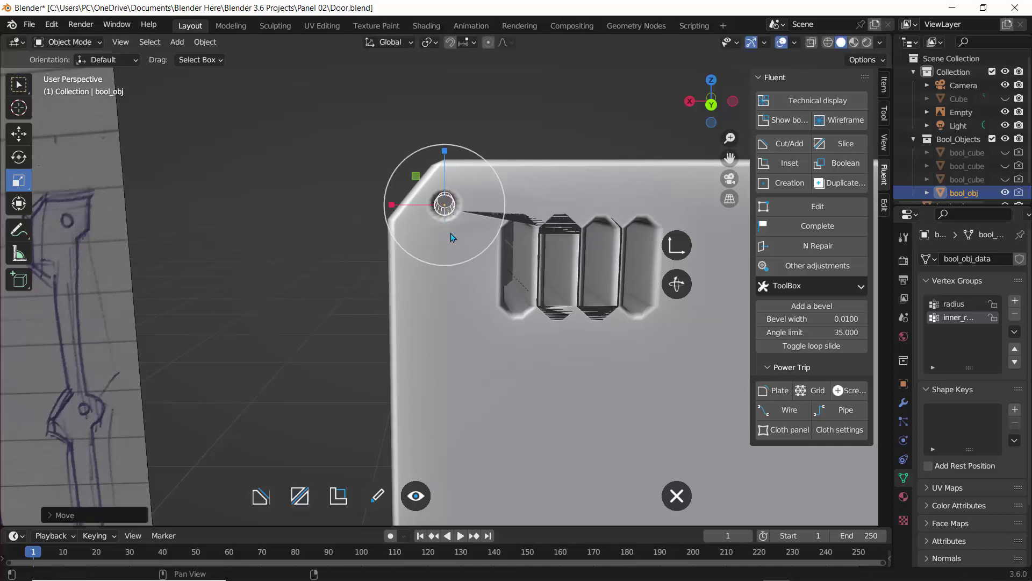
key(g)
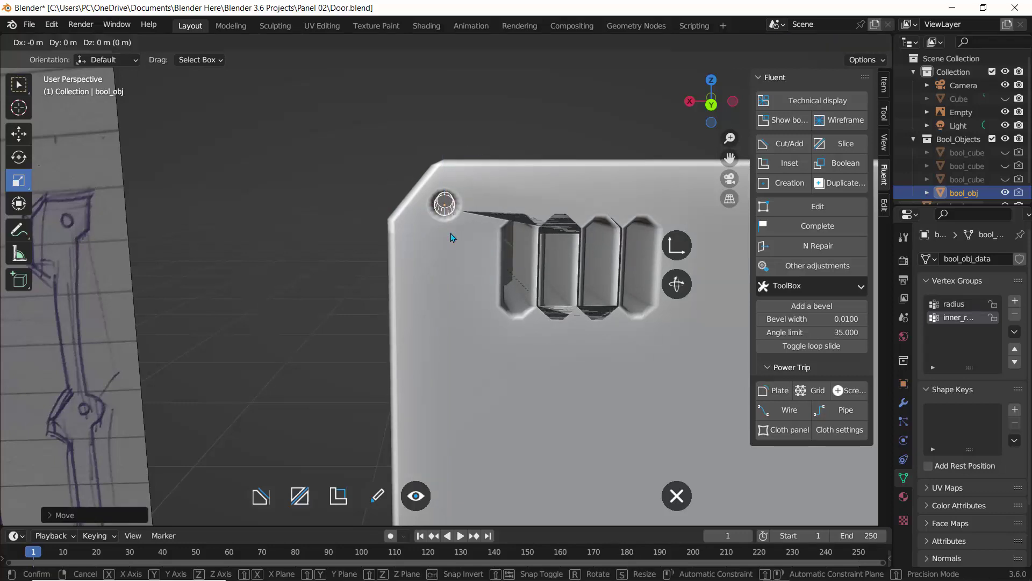
key(x)
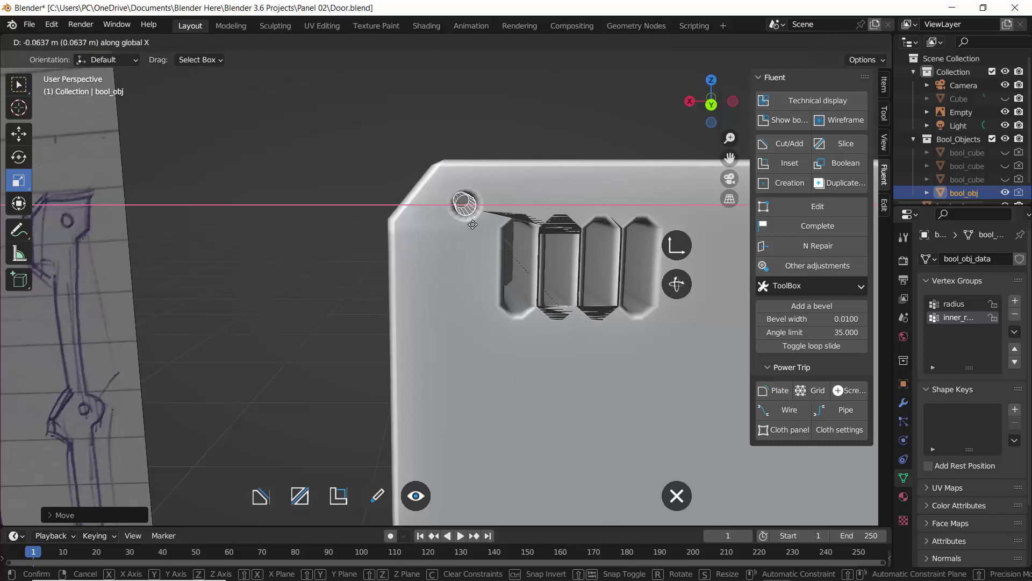
click(459, 220)
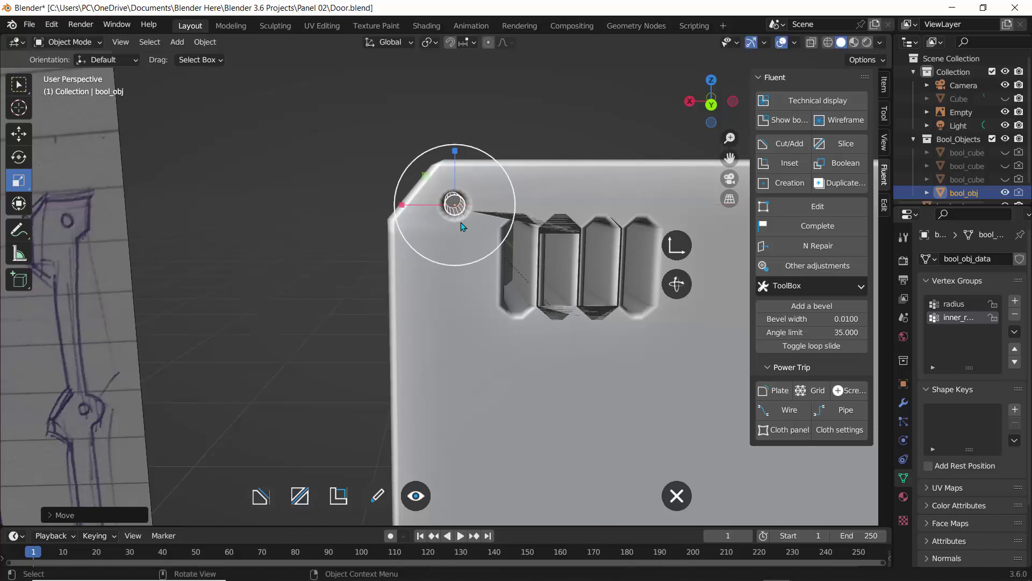
Mirror the round hole cutter horizontally and vertically to all four panel corners and leave Fluent editing.
middle_drag(462, 226, 353, 179)
mouse_move(375, 228)
middle_down()
mouse_move(365, 217)
mouse_move(376, 228)
middle_up()
scroll(428, 250, up, 2)
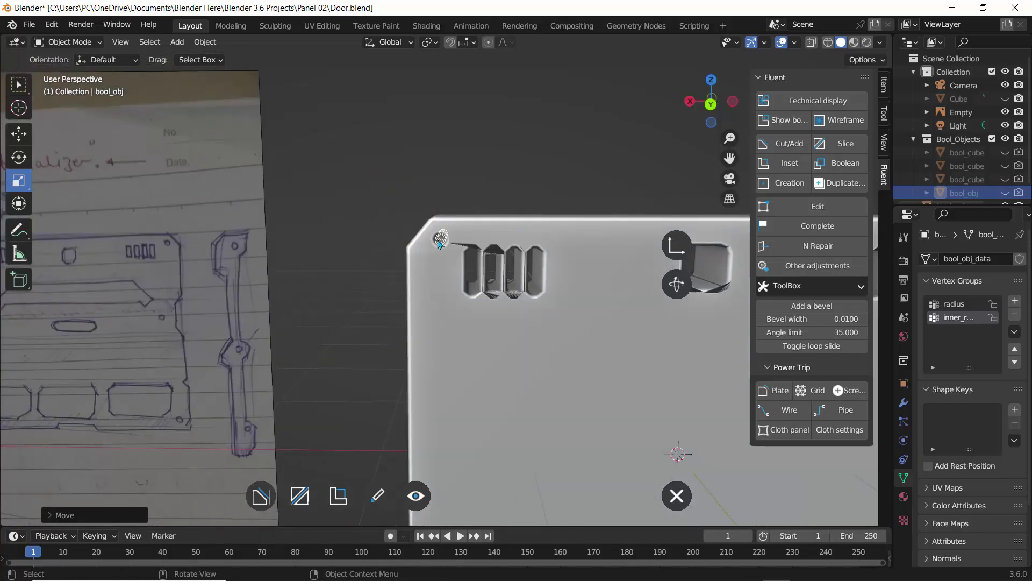
key(f)
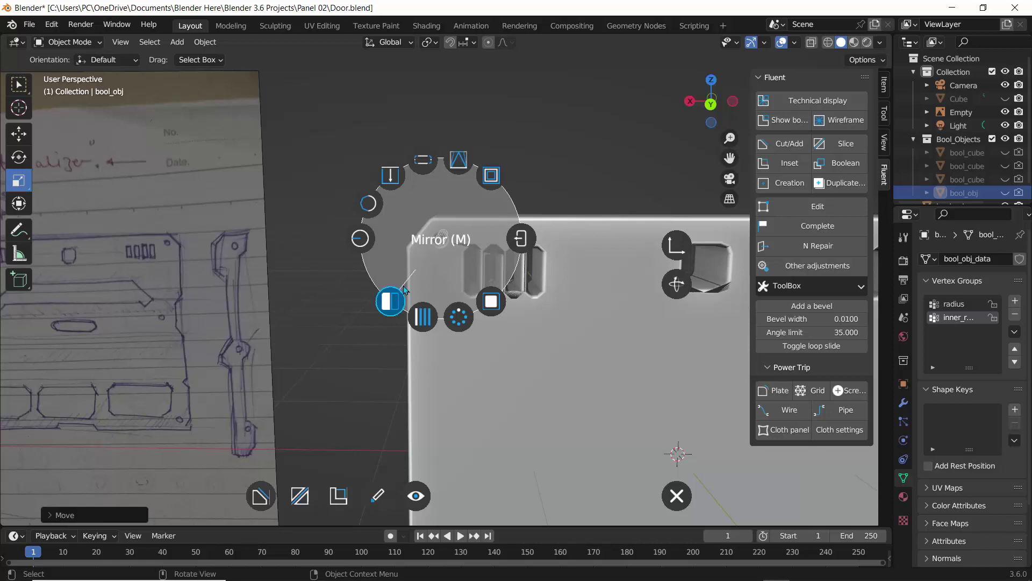
click(399, 299)
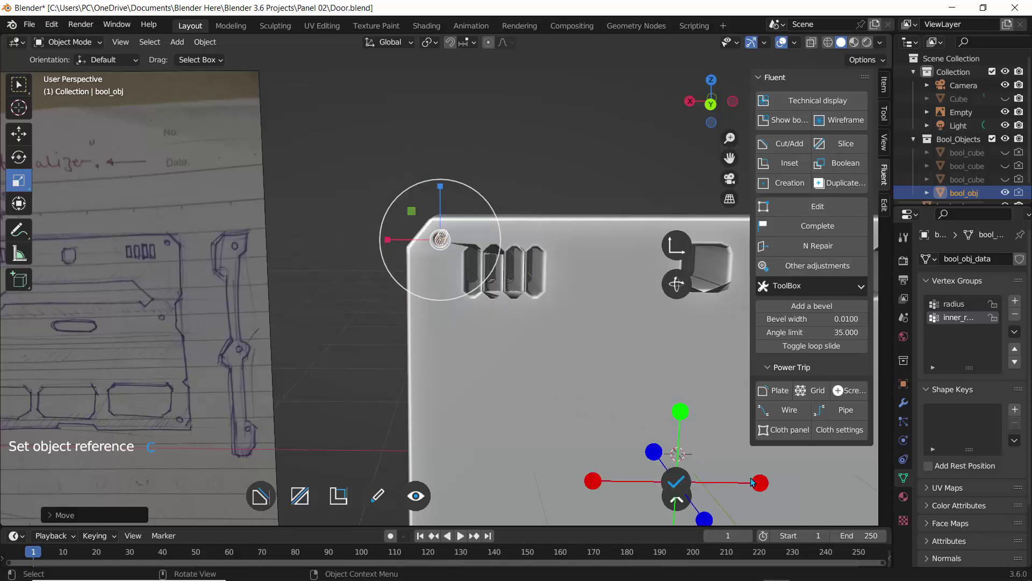
scroll(589, 379, down, 5)
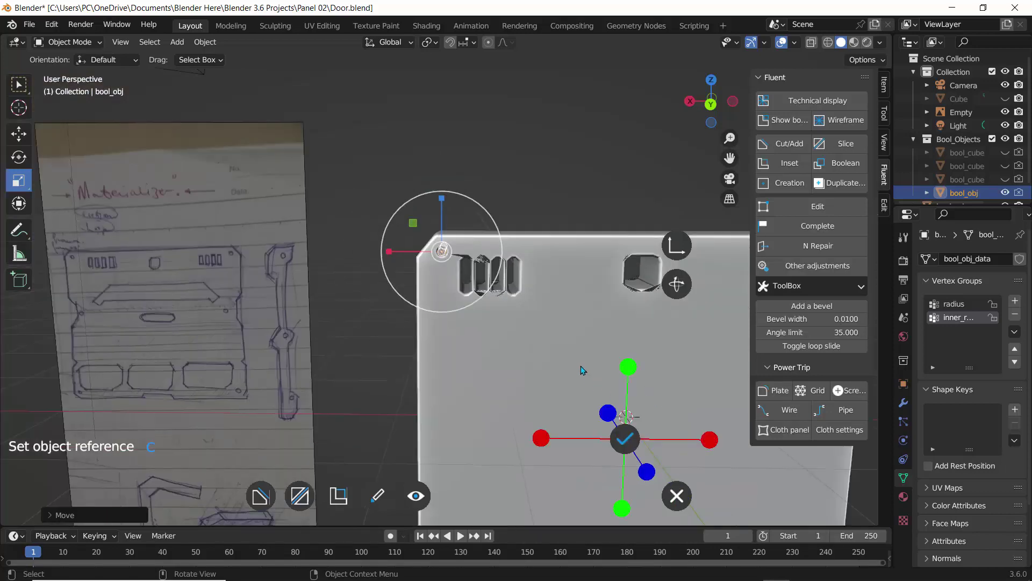
click(535, 433)
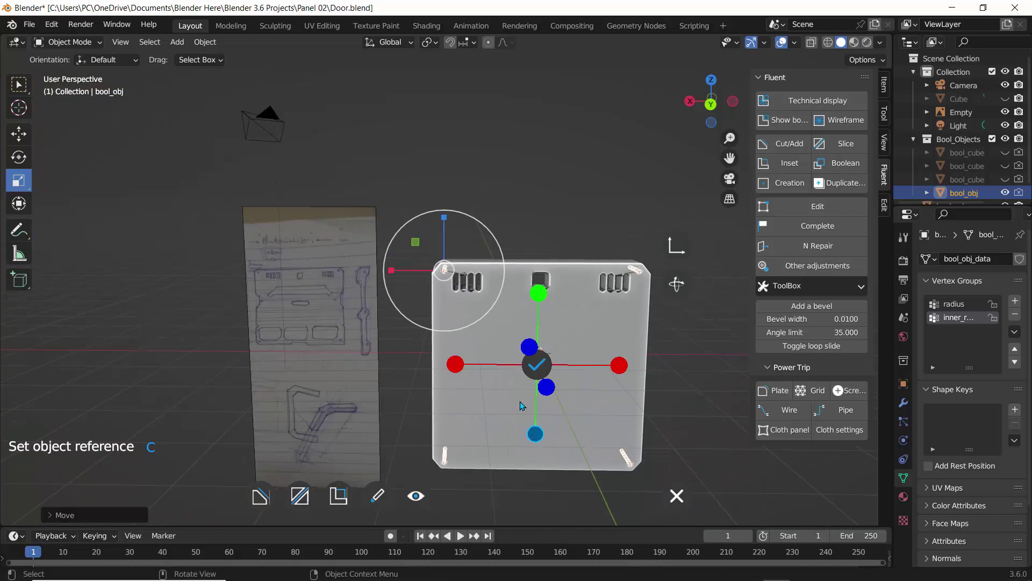
middle_drag(507, 218, 531, 203)
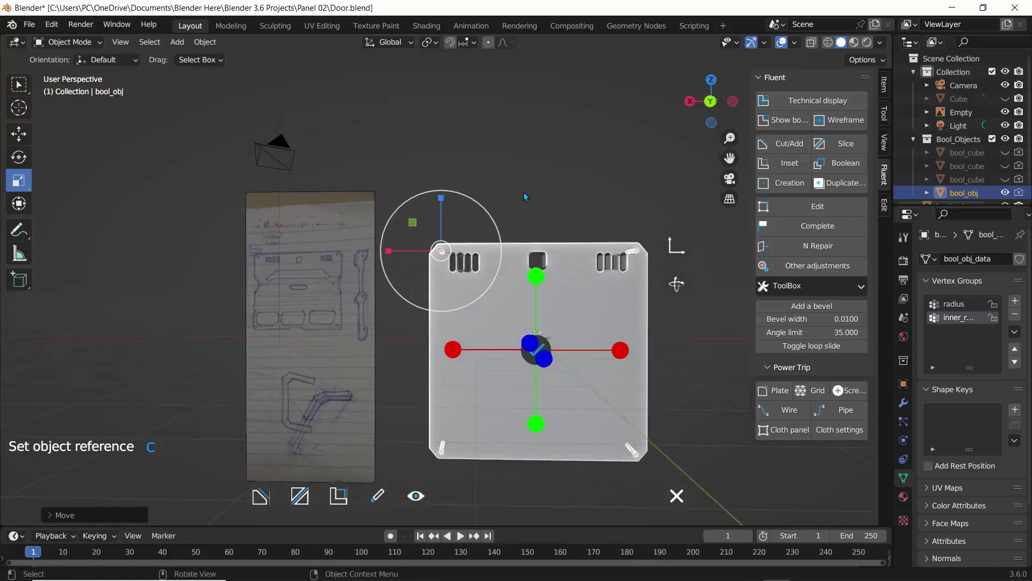
key(Escape)
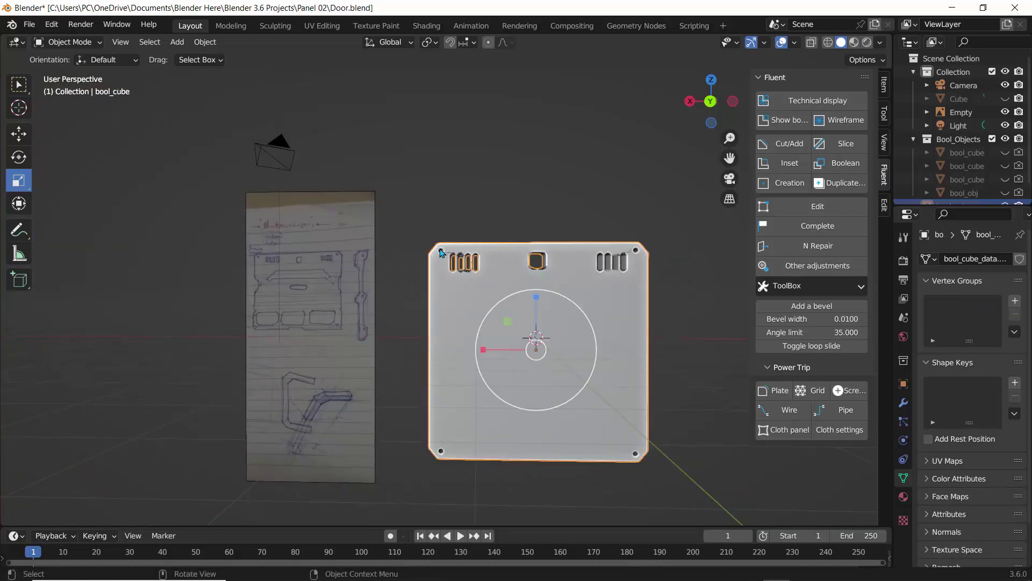
Start a Fluent cut on the panel's front face and extrude a small rectangle overlapping the left edge, just above mid-height, through the panel.
scroll(237, 279, up, 2)
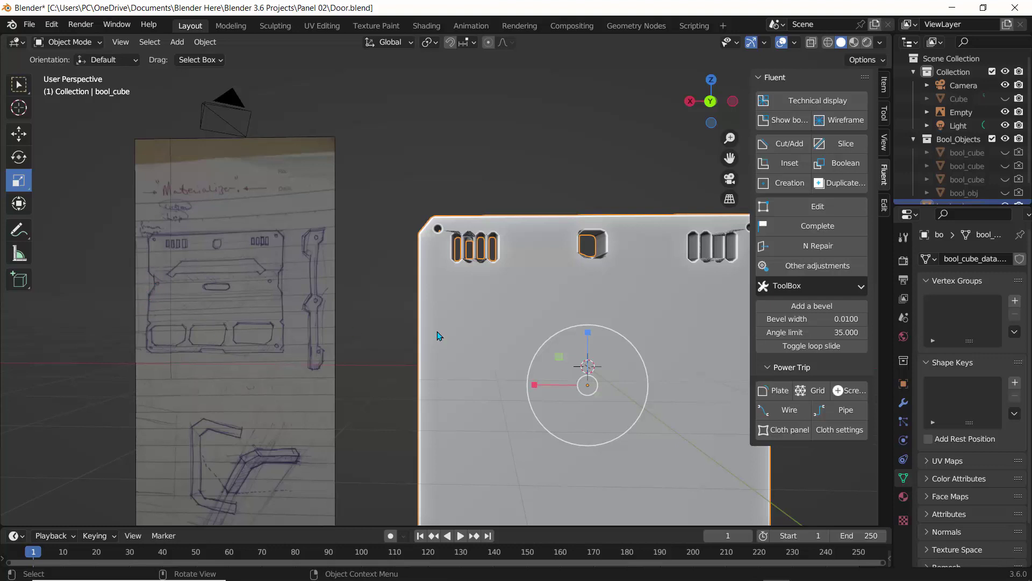
click(786, 144)
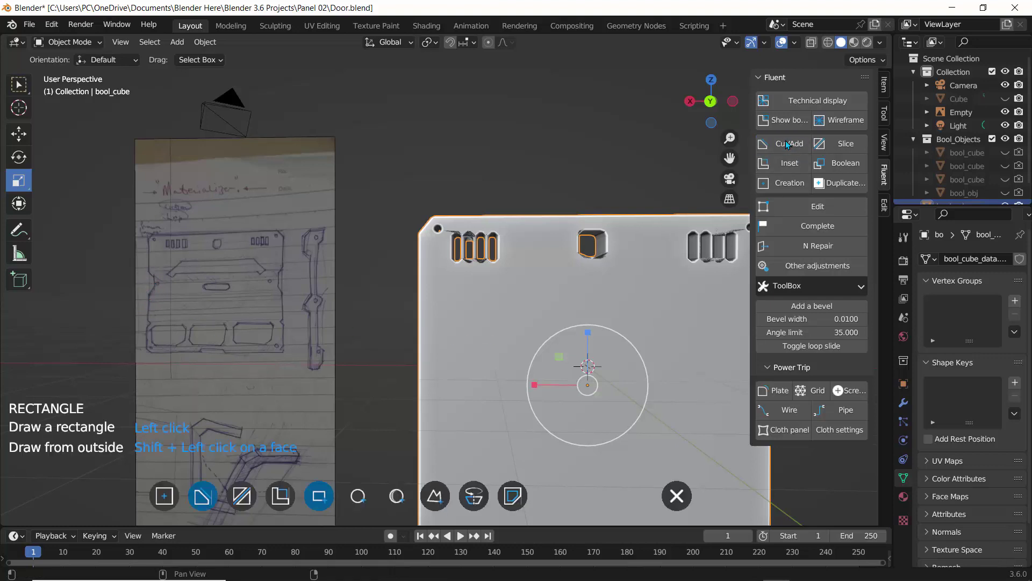
shift+click(466, 346)
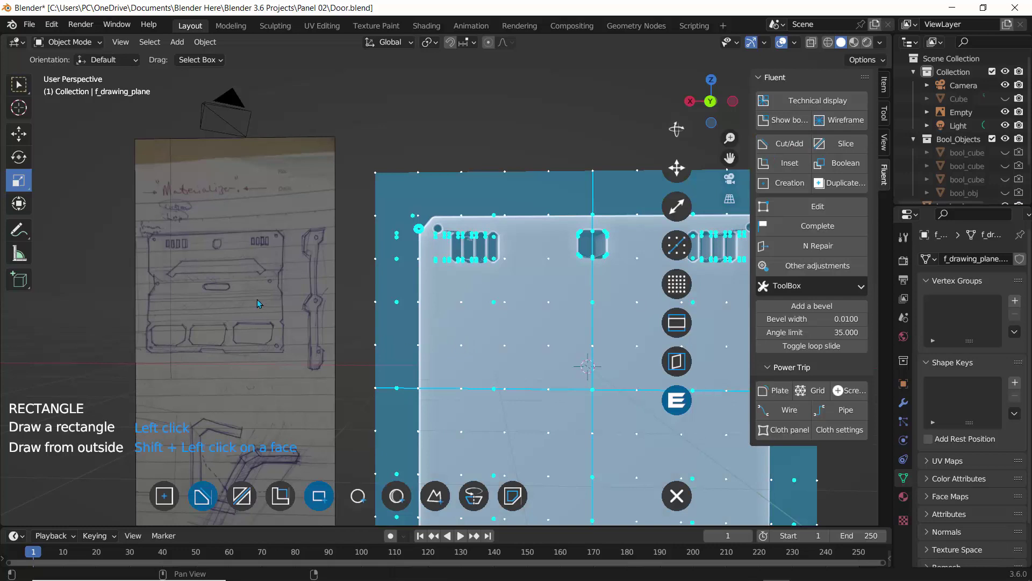
click(397, 302)
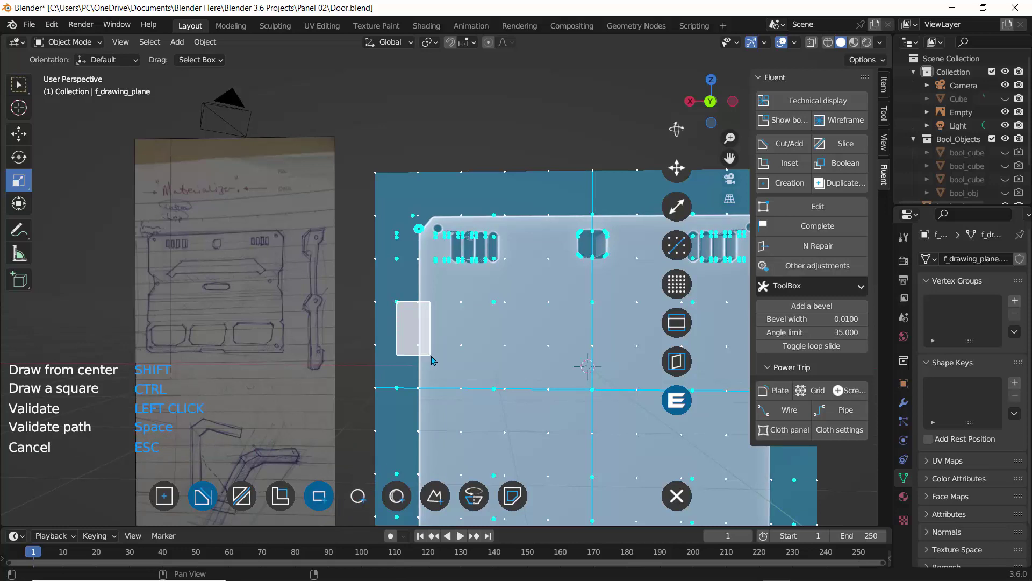
key(Escape)
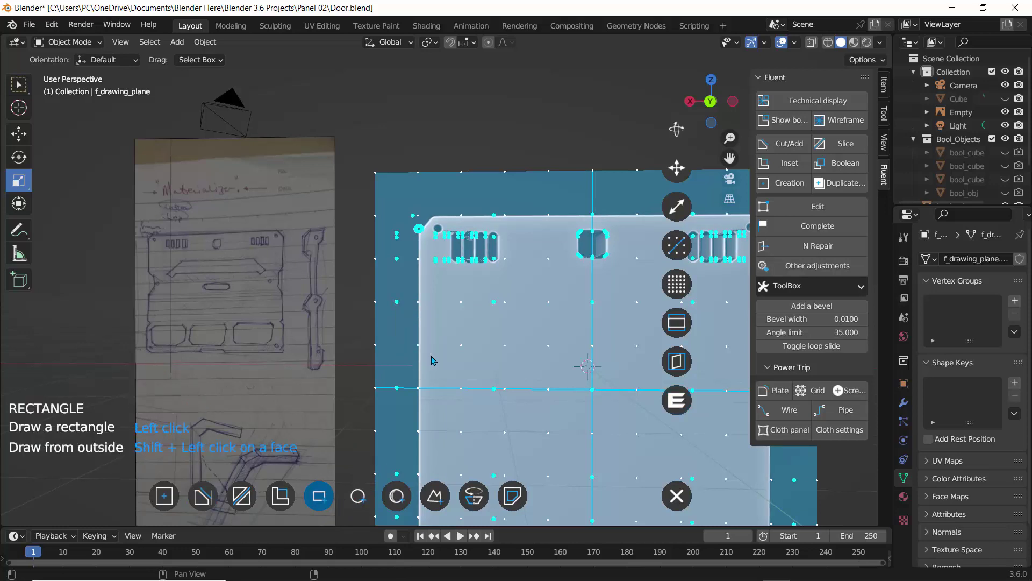
click(402, 333)
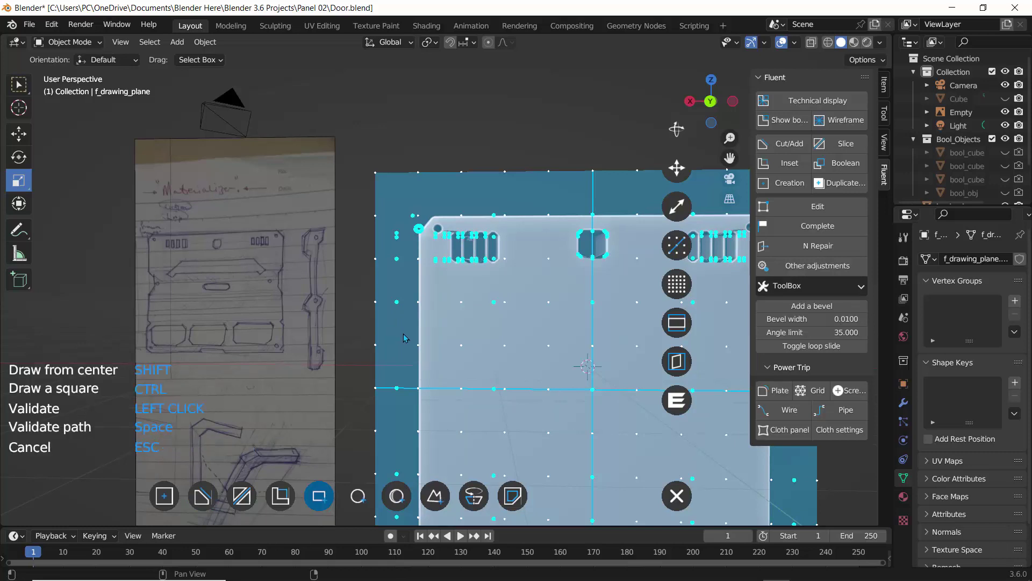
click(431, 385)
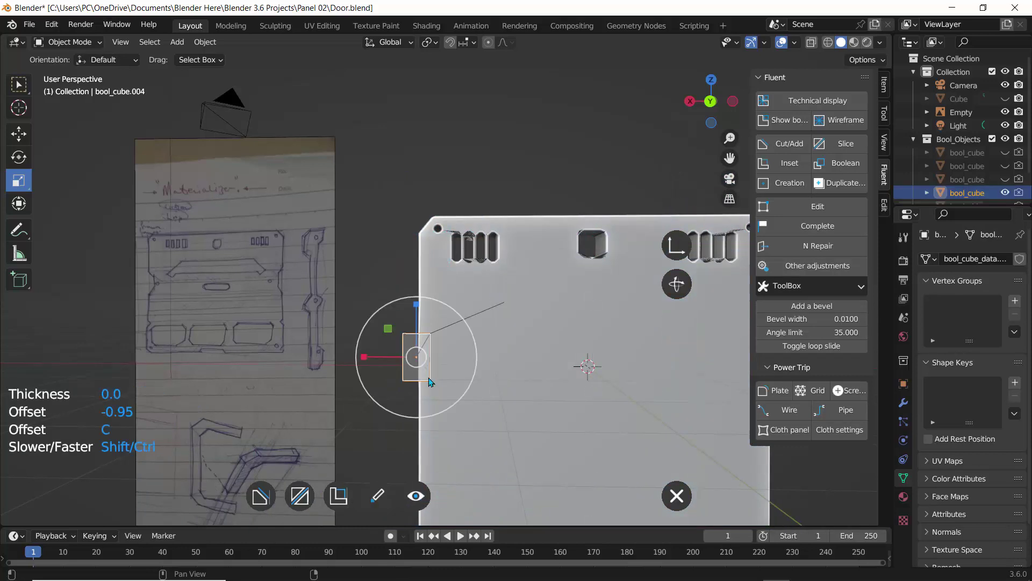
middle_drag(357, 358, 407, 357)
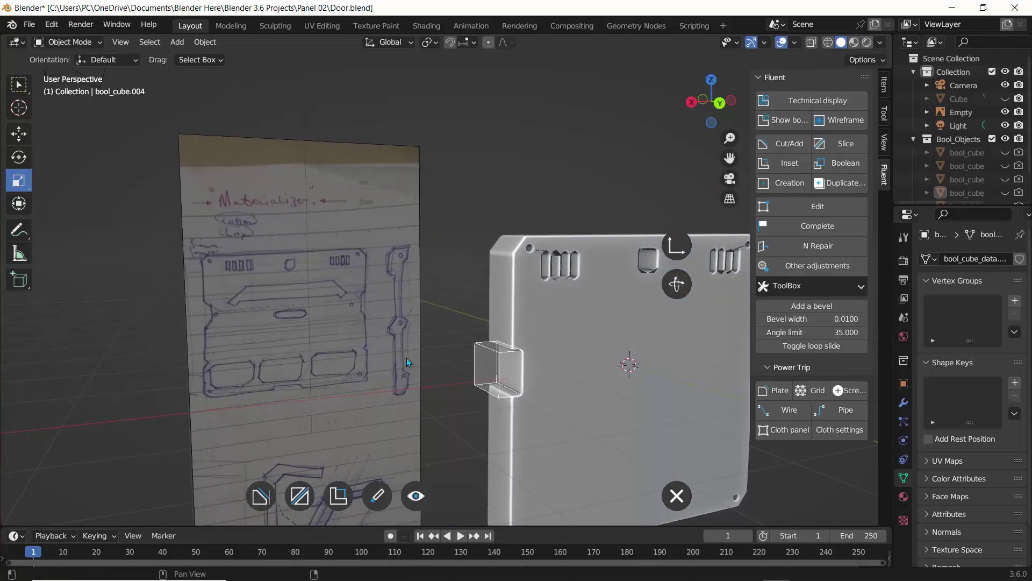
middle_drag(407, 357, 414, 376)
Bevel the corners of the rectangular edge-notch cutter with the Straight option, width 0.058 and 4 segments.
key(f)
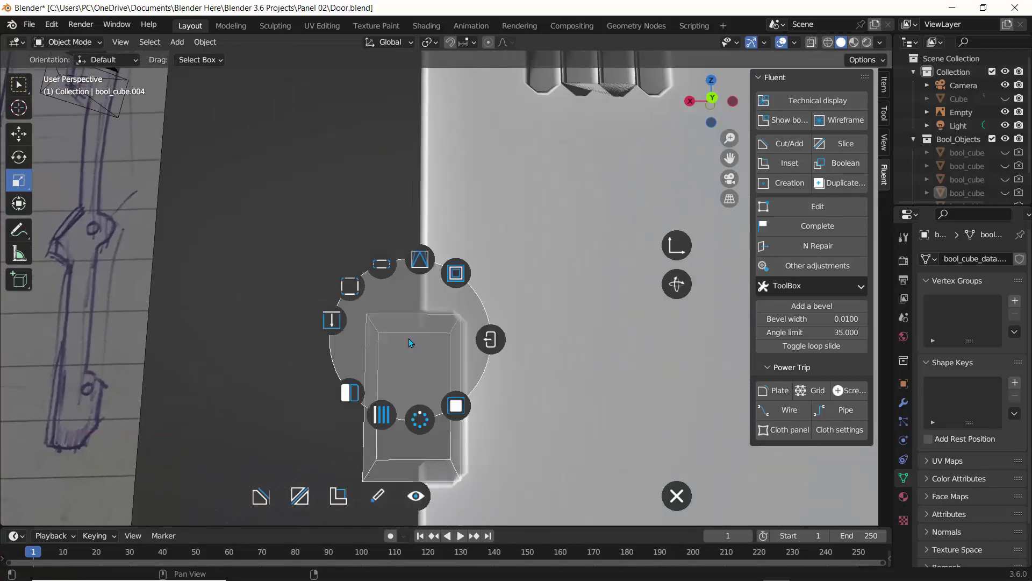
click(344, 286)
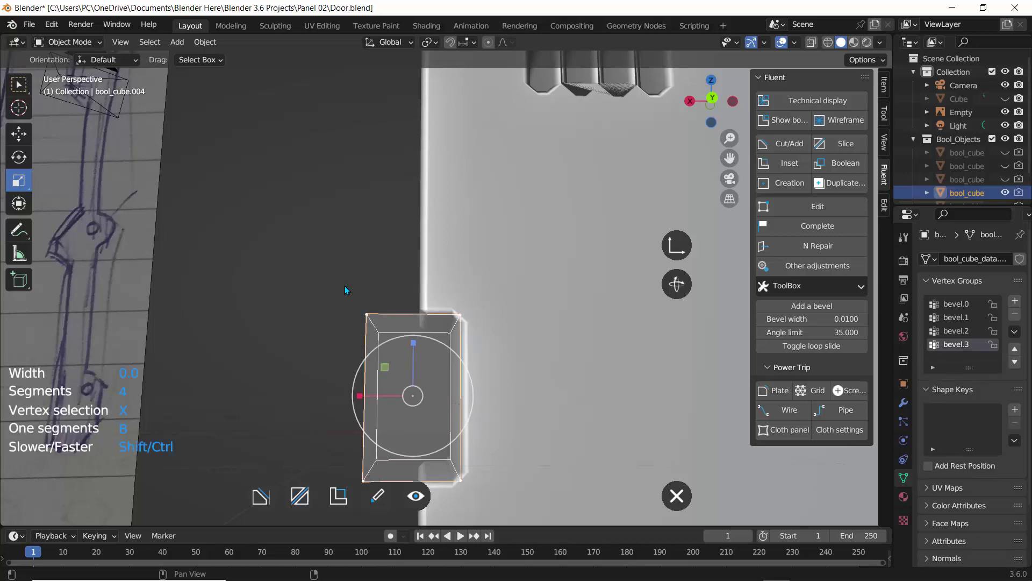
right_click(303, 291)
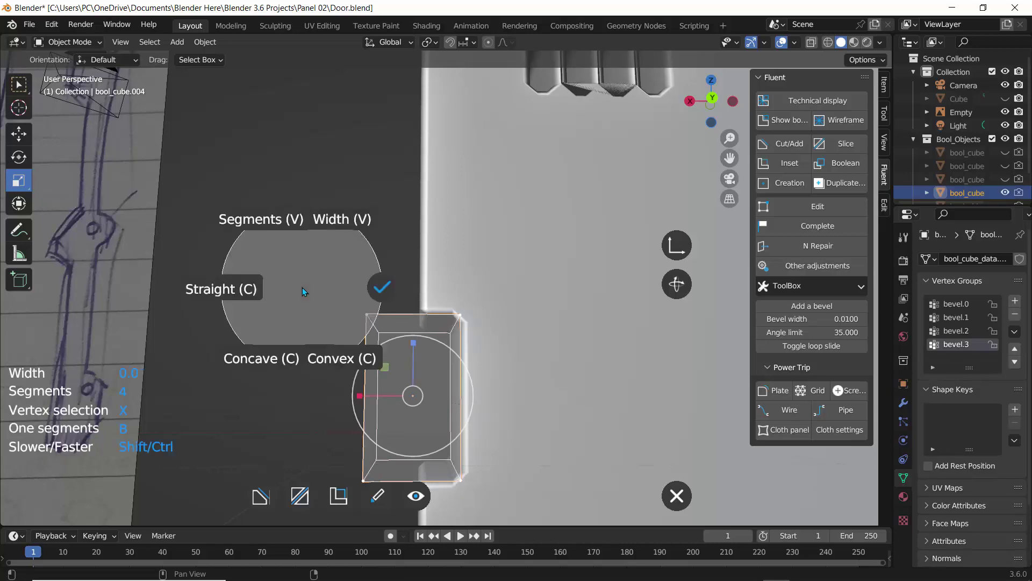
click(241, 286)
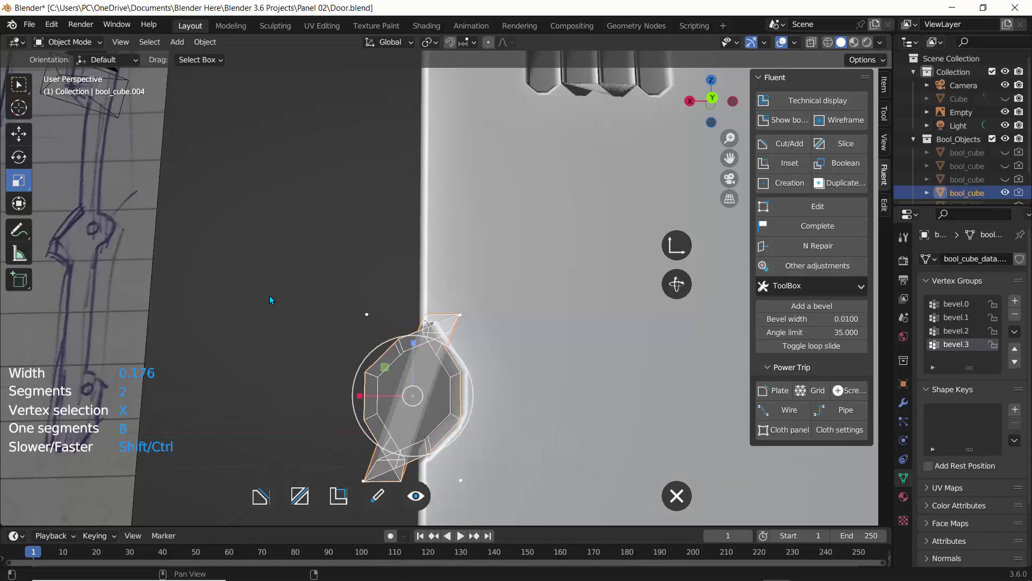
right_click(237, 289)
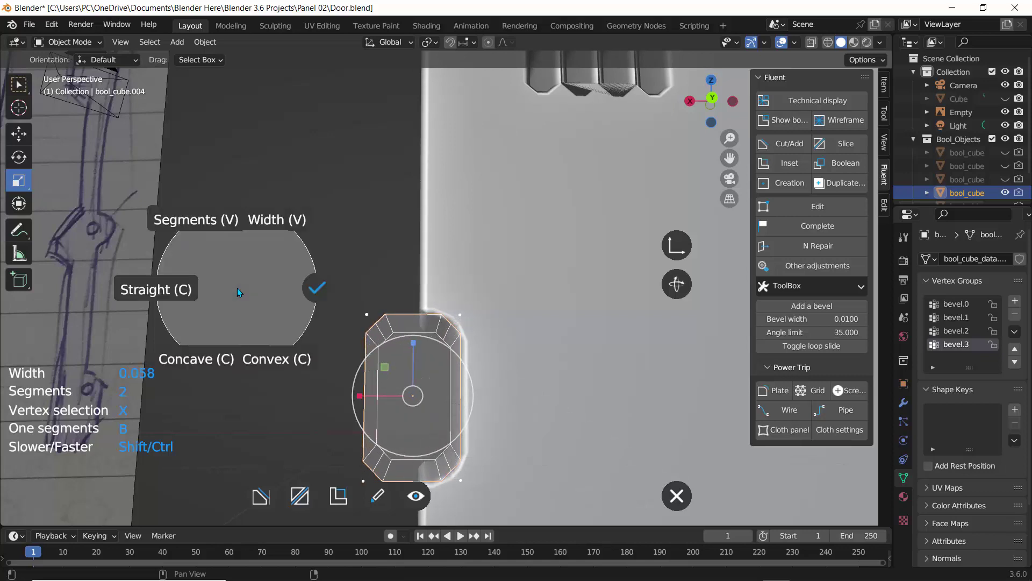
click(214, 223)
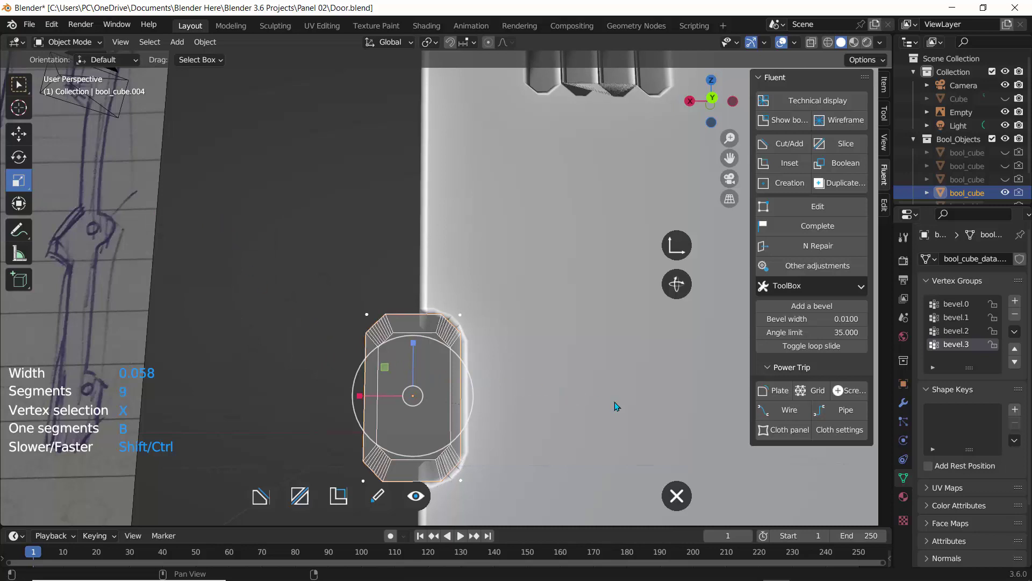
right_click(360, 389)
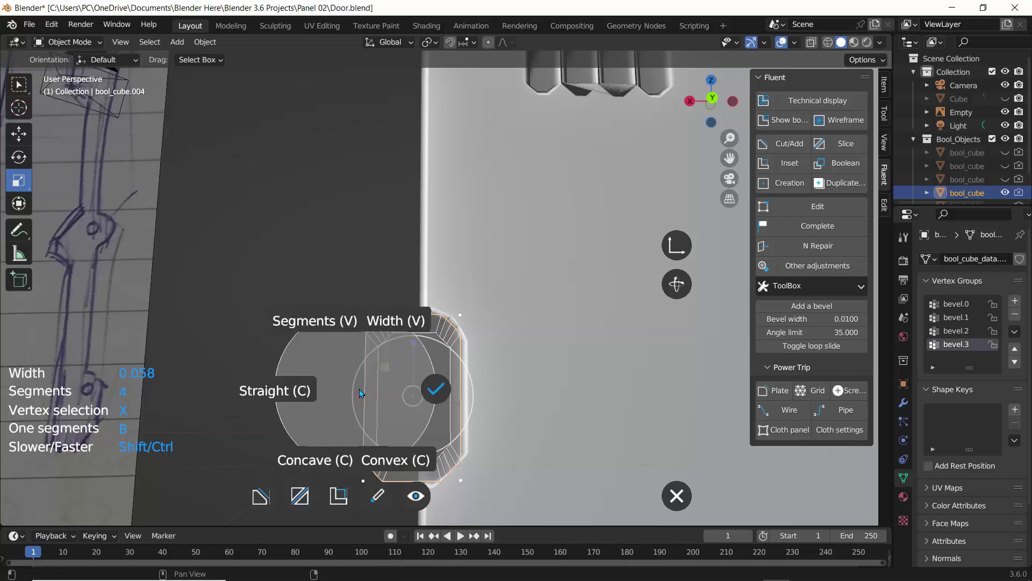
click(440, 388)
Mirror the beveled notch cutter across X to the panel's opposite side edge.
scroll(332, 292, down, 5)
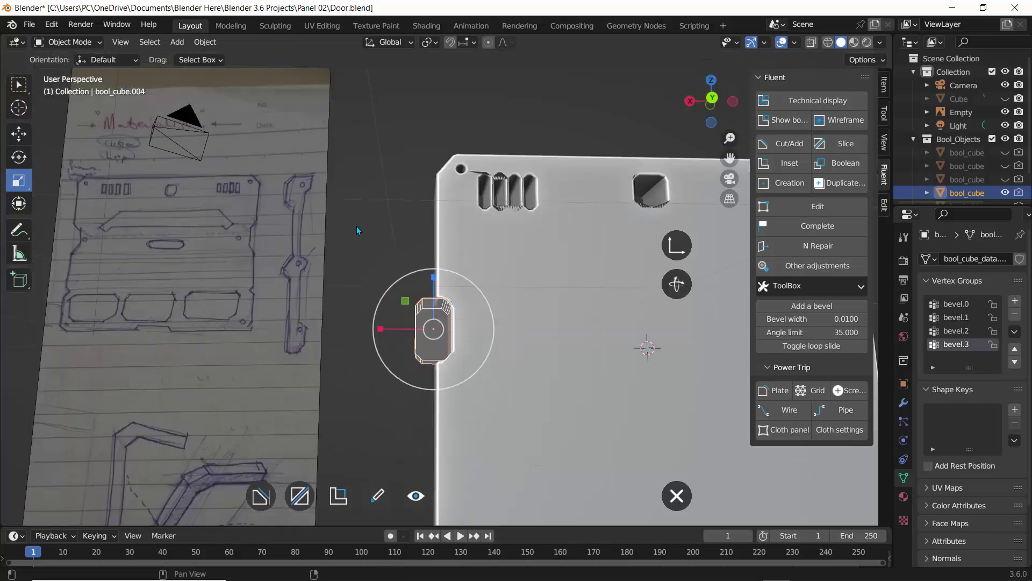
mouse_move(357, 226)
middle_down()
mouse_move(350, 243)
mouse_move(354, 235)
middle_up()
right_click(419, 332)
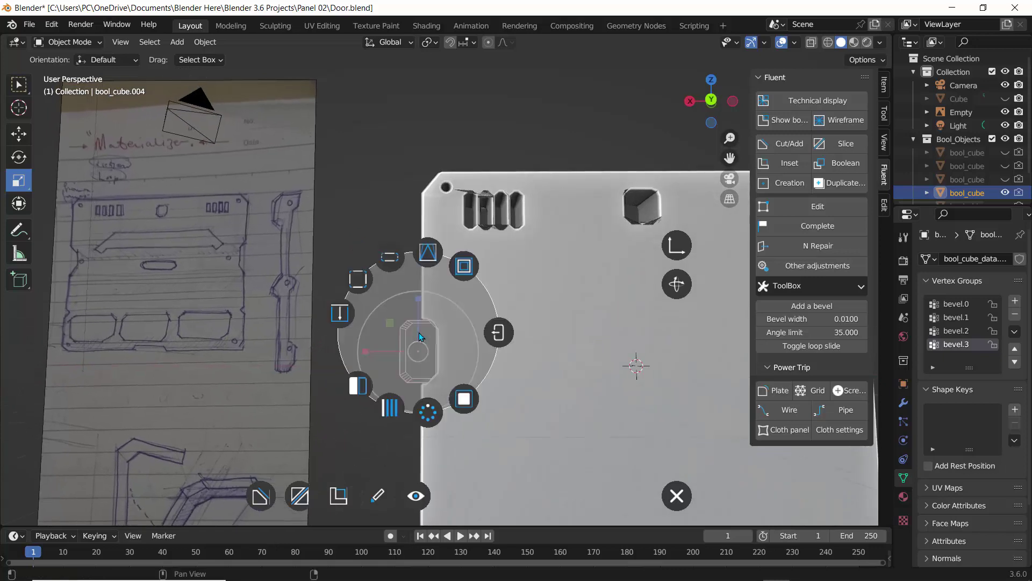
click(357, 386)
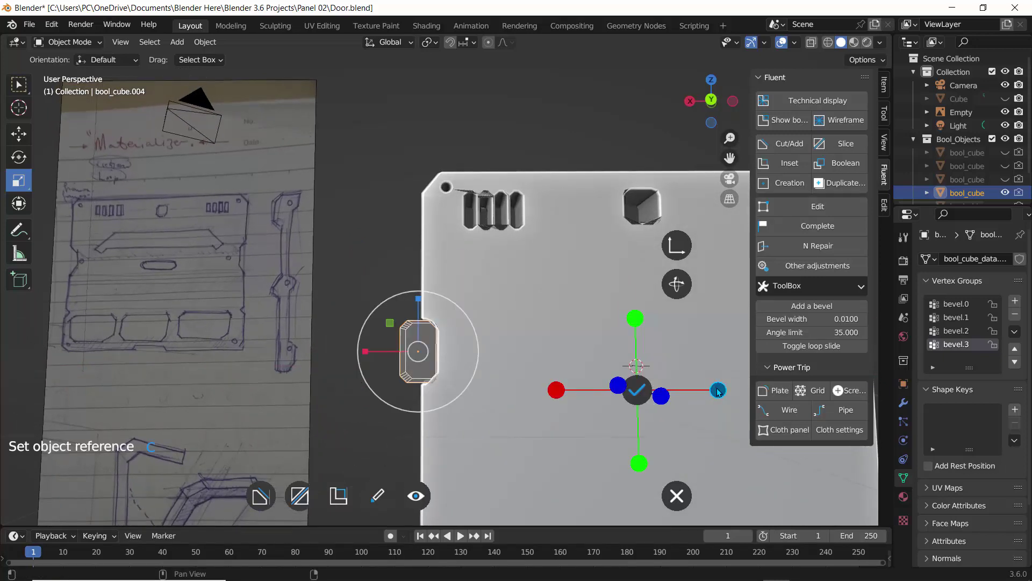
scroll(527, 301, down, 4)
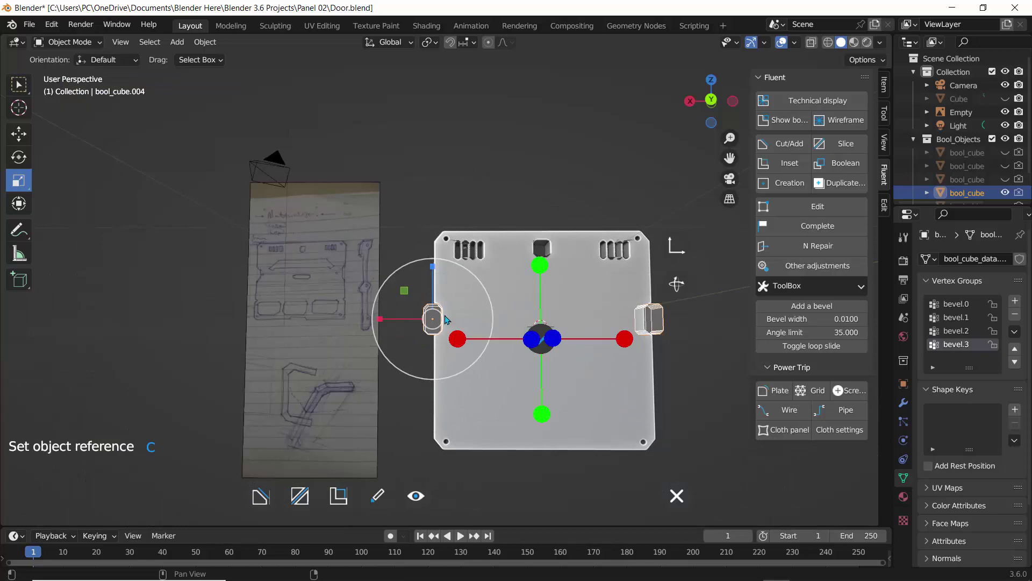
Validate the mirrored edge notch, leave Fluent editing and align the view squarely to the panel's front face.
click(544, 334)
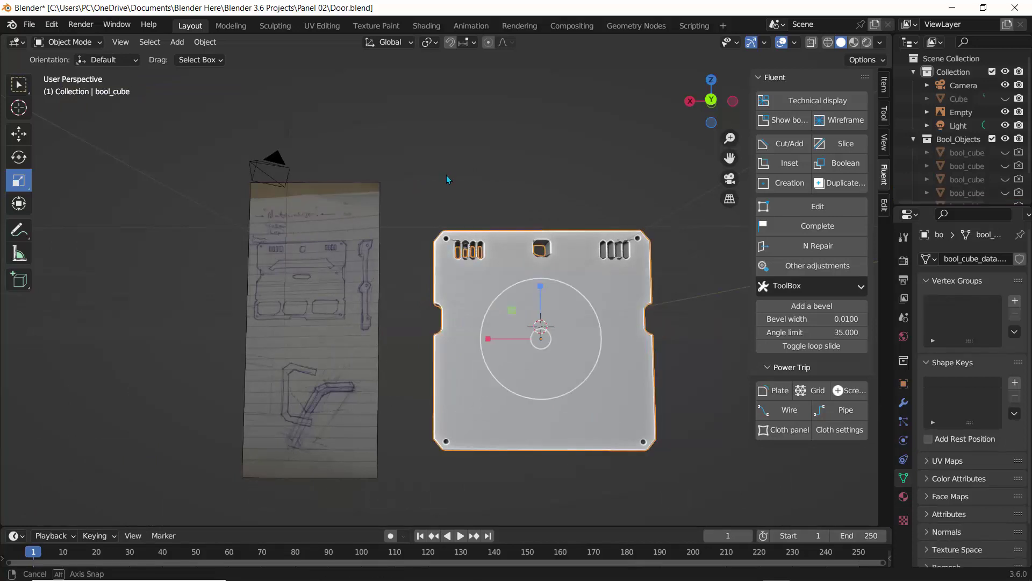
middle_drag(446, 175, 468, 295)
scroll(467, 295, up, 1)
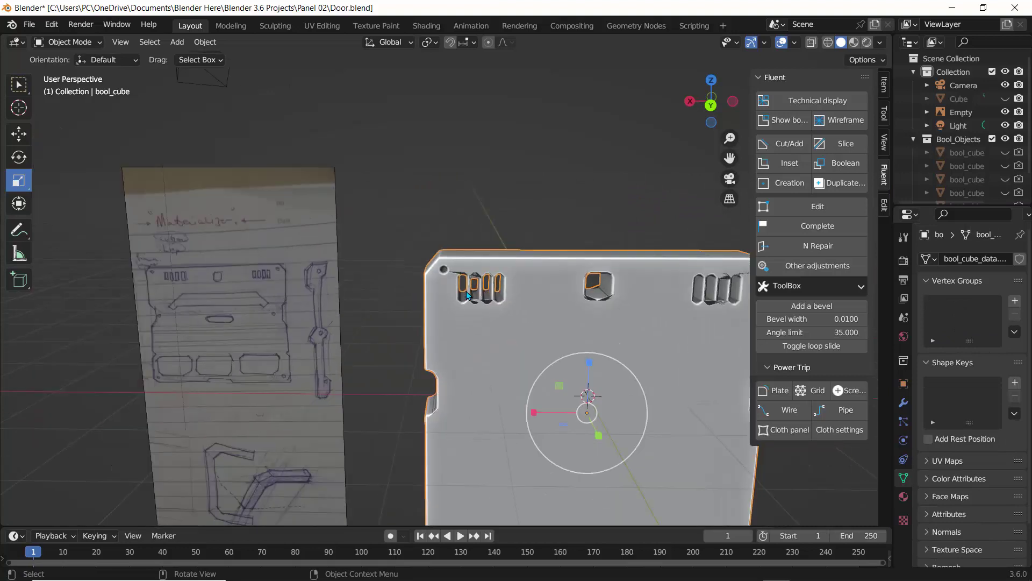
click(711, 106)
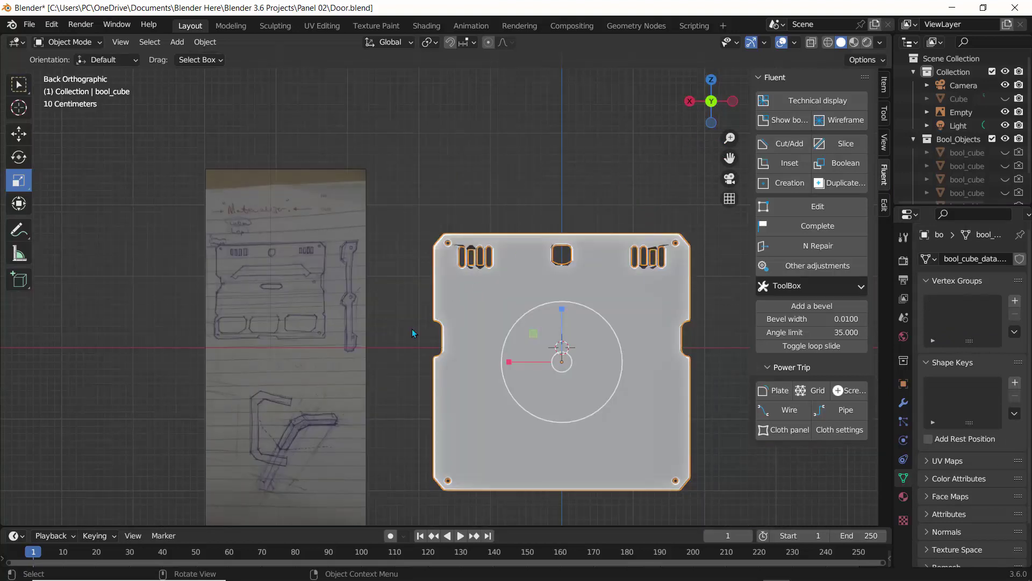
scroll(239, 277, up, 2)
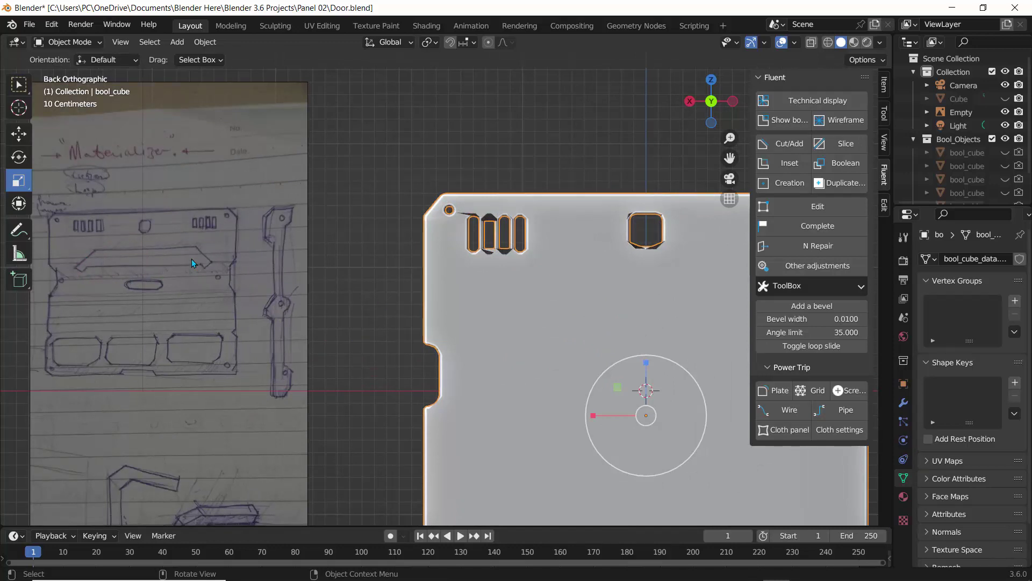
Start a Fluent cut on the panel's front face with a denser snapping grid and the Shape drawing mode.
click(770, 147)
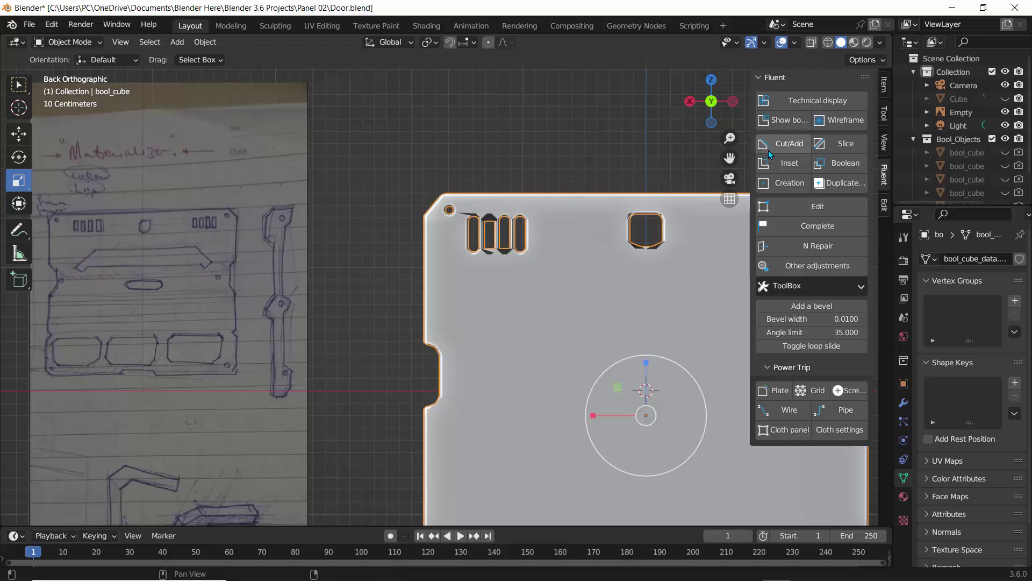
click(498, 347)
scroll(499, 348, down, 1)
scroll(499, 348, down, 1)
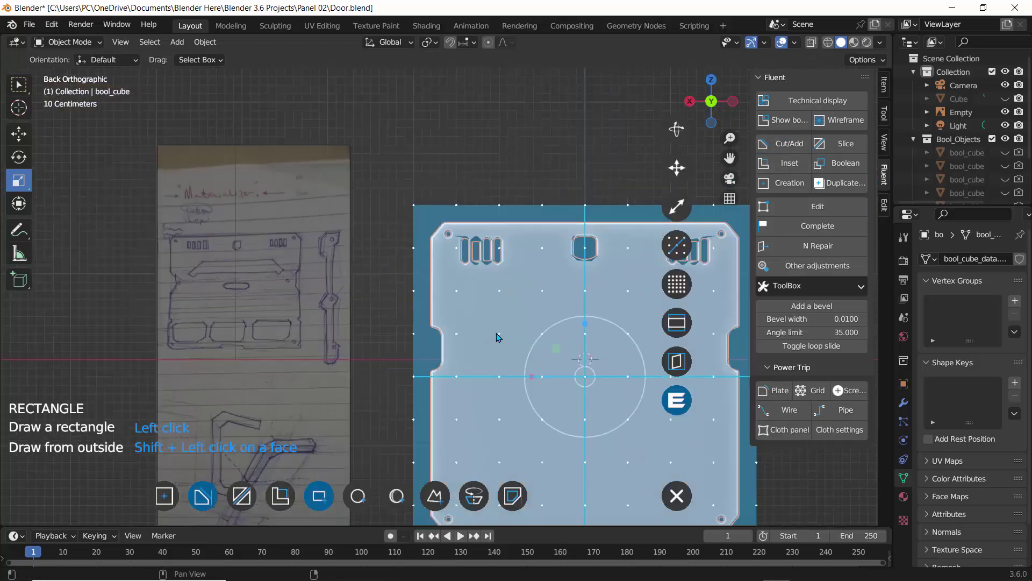
key(c)
click(440, 501)
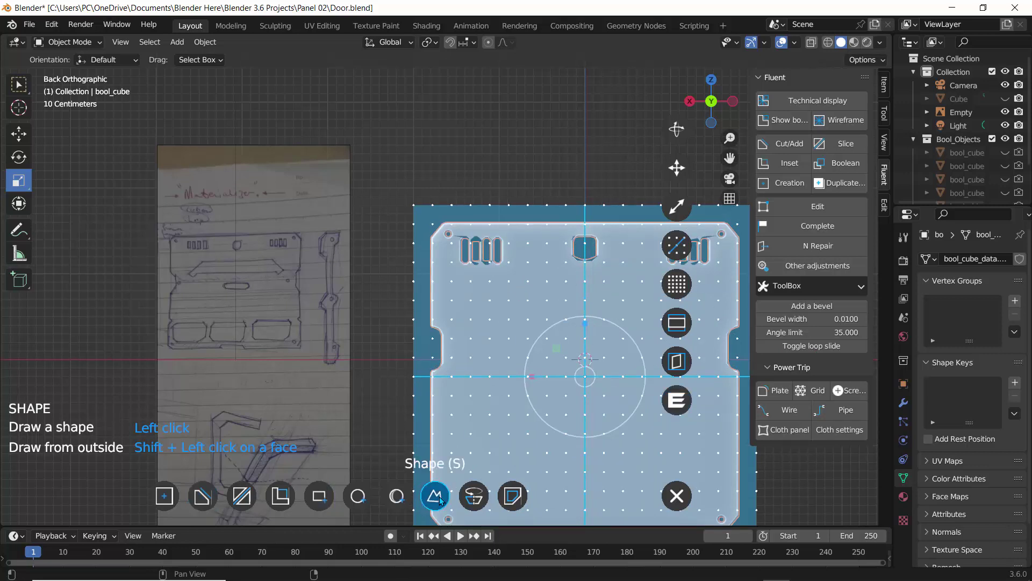
click(471, 319)
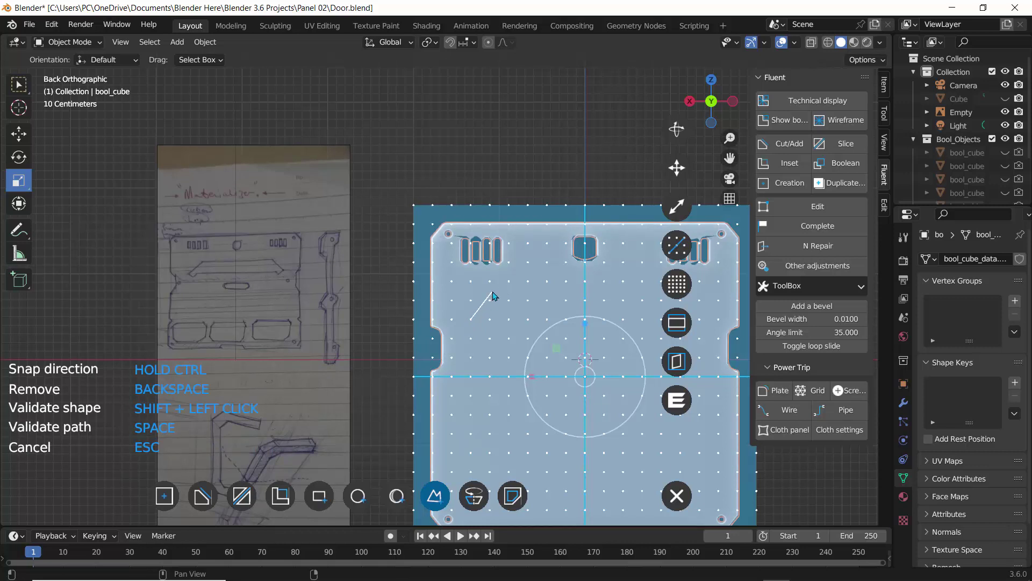
click(493, 293)
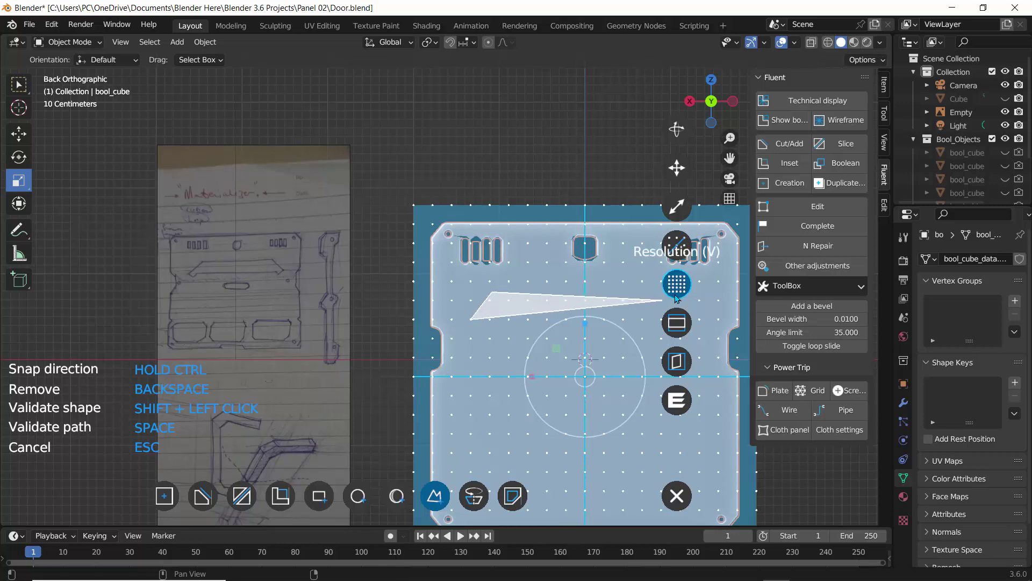
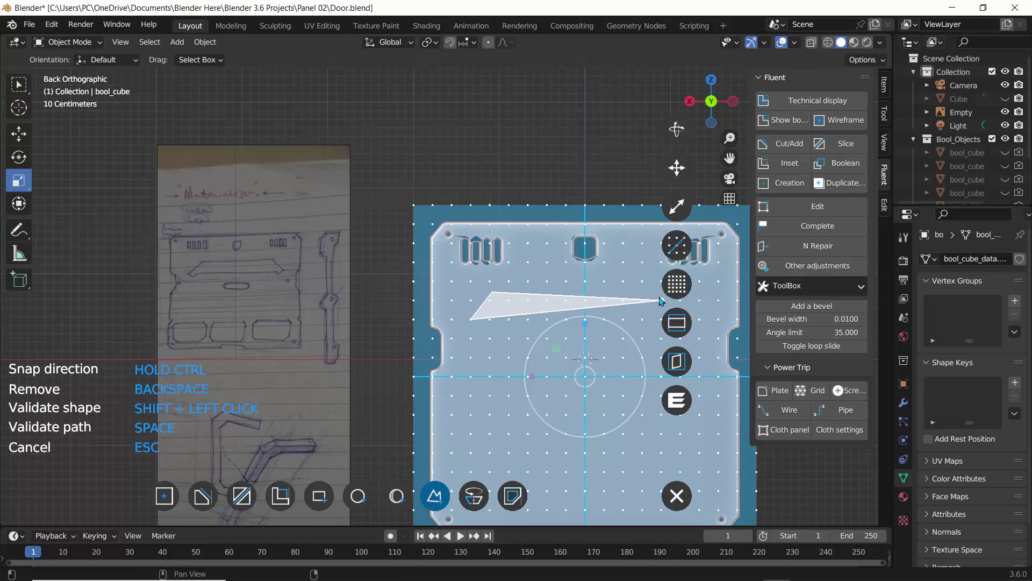
key(Escape)
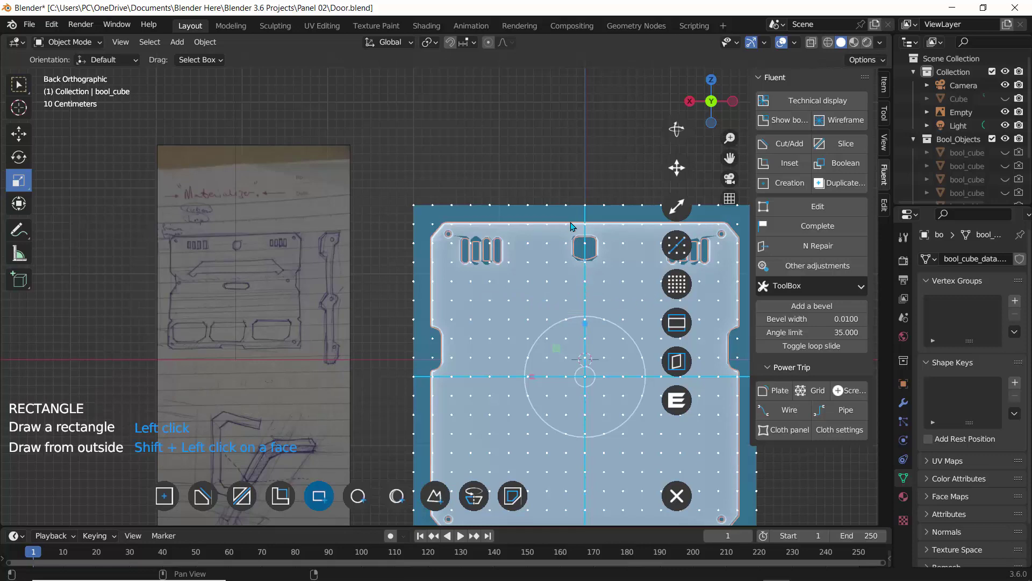
Draw a closed, symmetric handle-slot outline with the Shape tool below the vent slots, a long straight bar with both ends angled downward.
middle_drag(576, 183, 329, 207)
scroll(402, 242, down, 3)
mouse_move(333, 248)
middle_down()
mouse_move(353, 265)
mouse_move(350, 237)
middle_up()
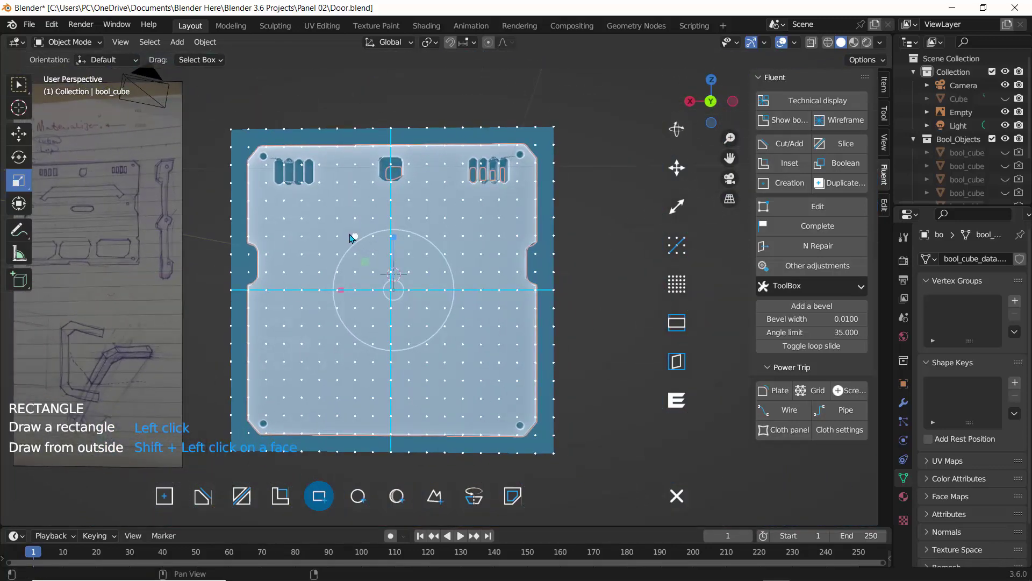
key(s)
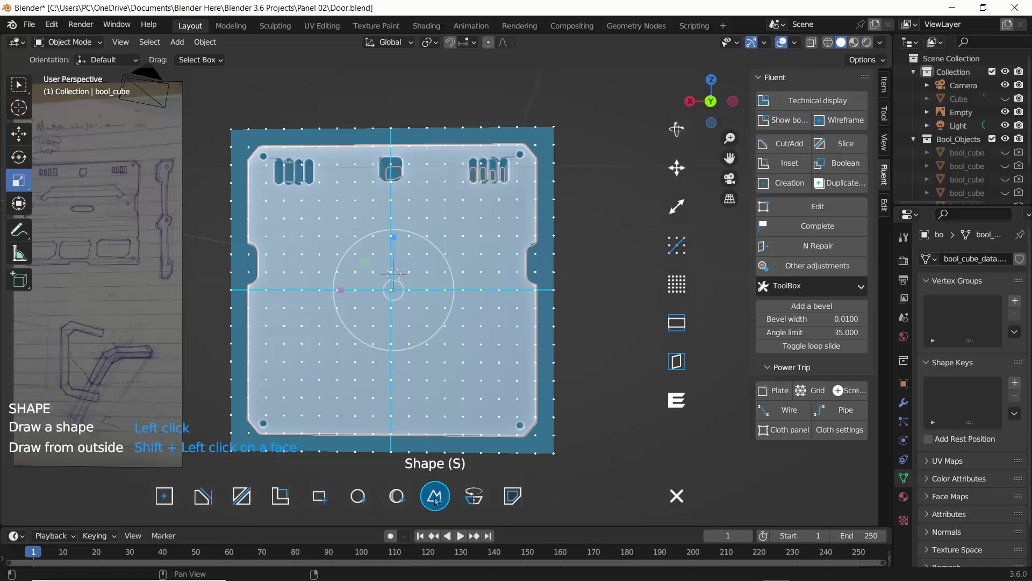
click(284, 218)
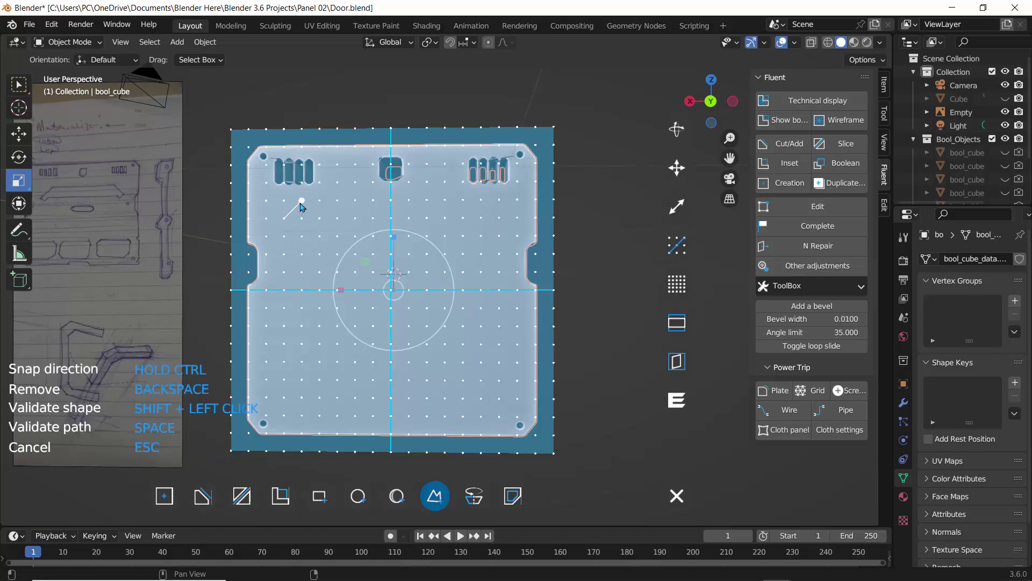
click(302, 201)
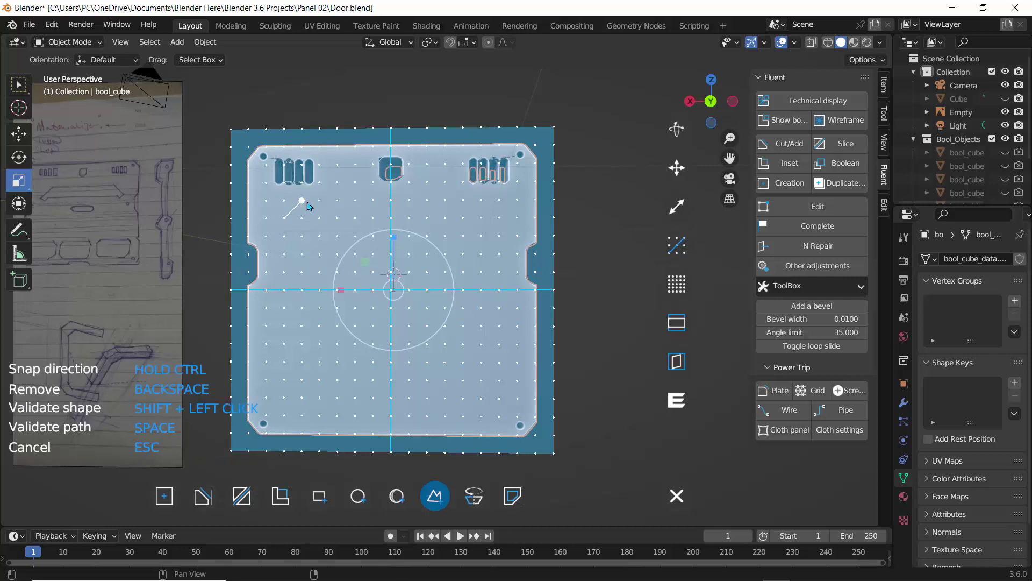
click(482, 200)
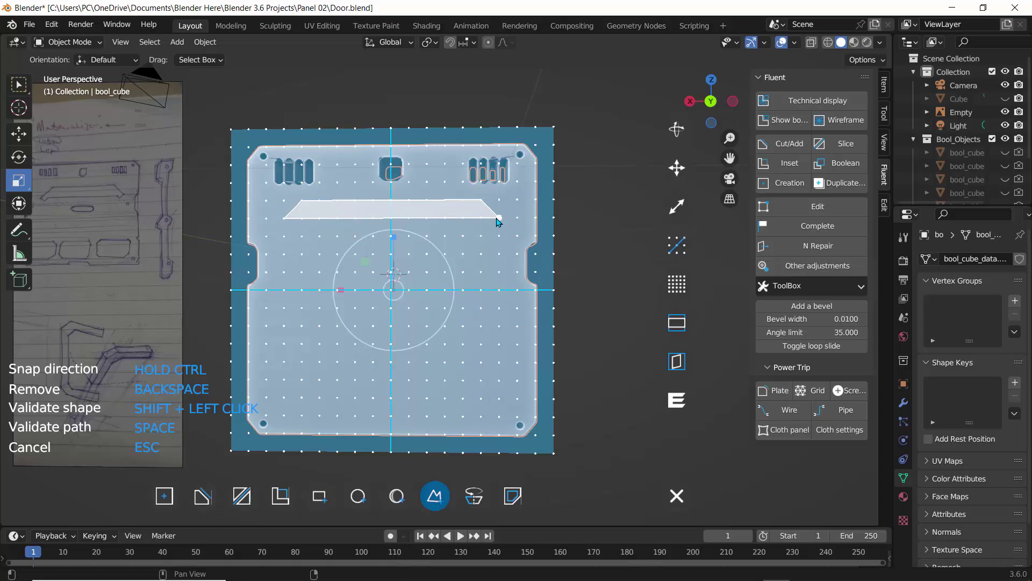
click(499, 218)
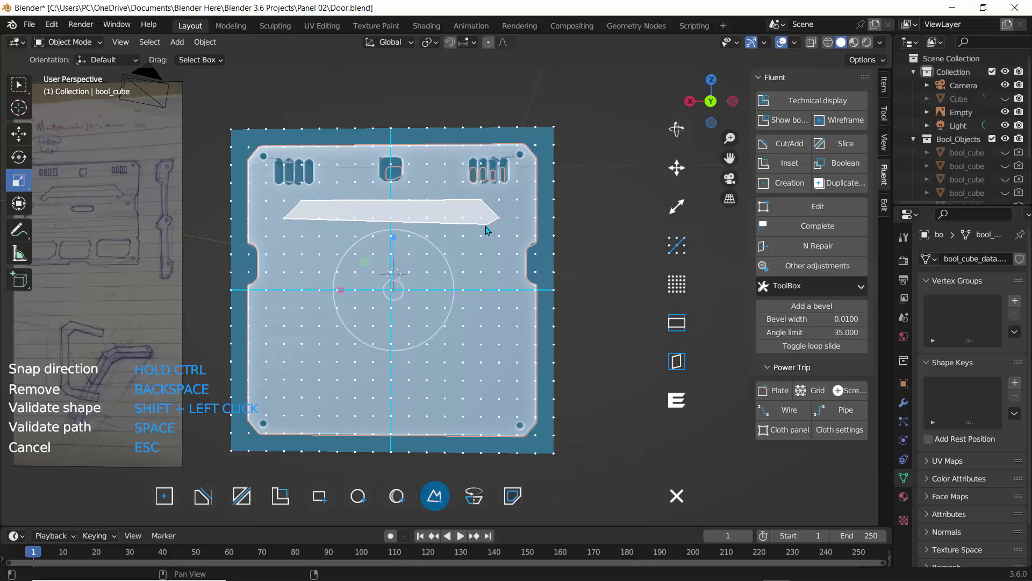
click(478, 221)
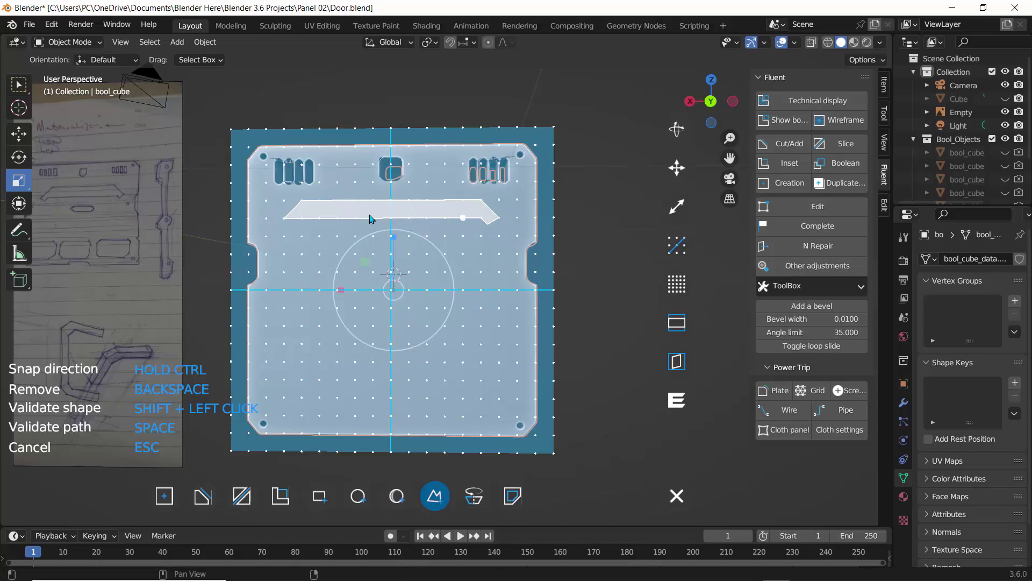
click(302, 225)
shift+click(293, 231)
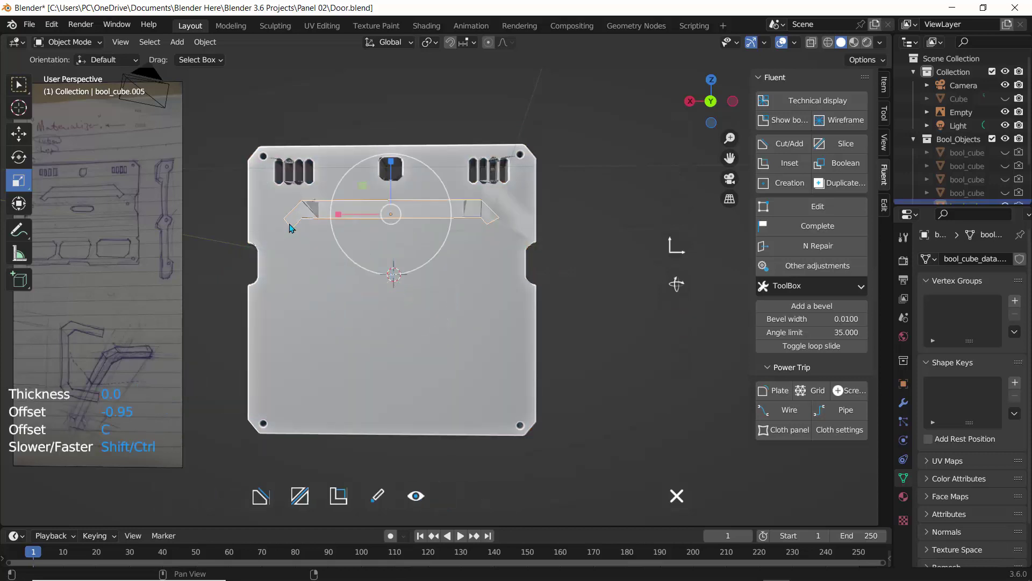
Extrude the angled handle-slot outline inward through the panel and finish the cut.
middle_drag(303, 230, 350, 243)
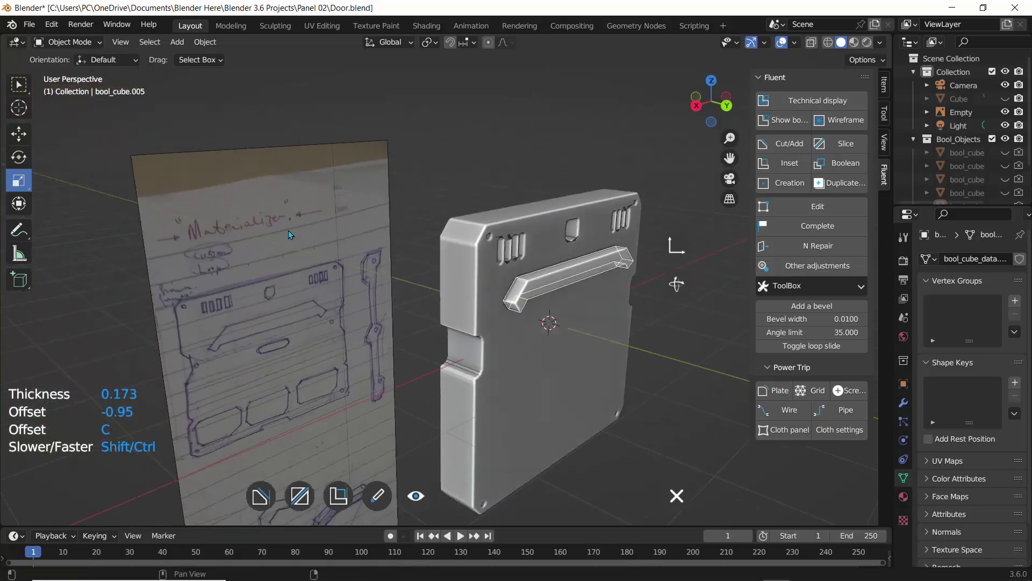
click(150, 198)
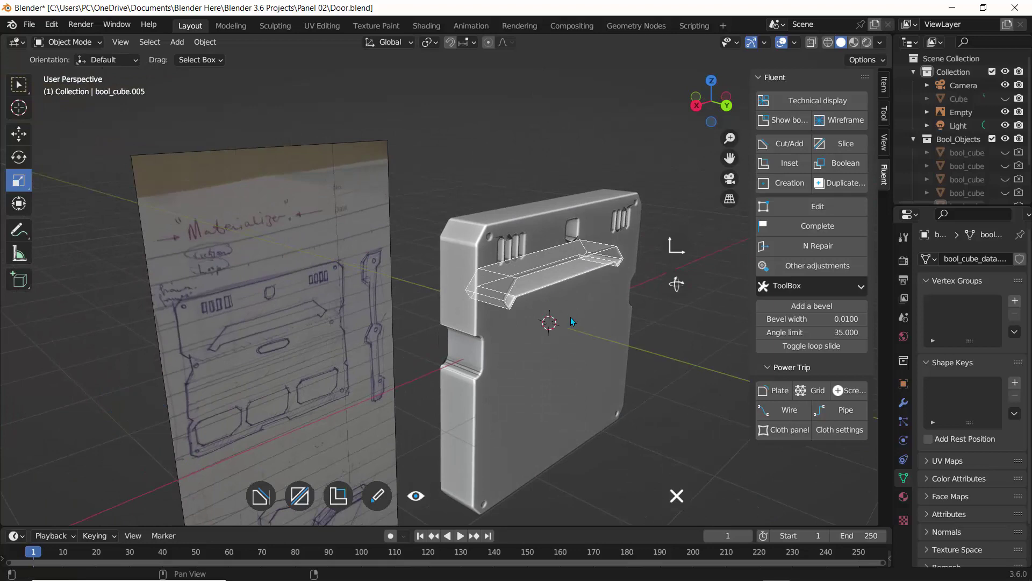
middle_drag(571, 321, 500, 315)
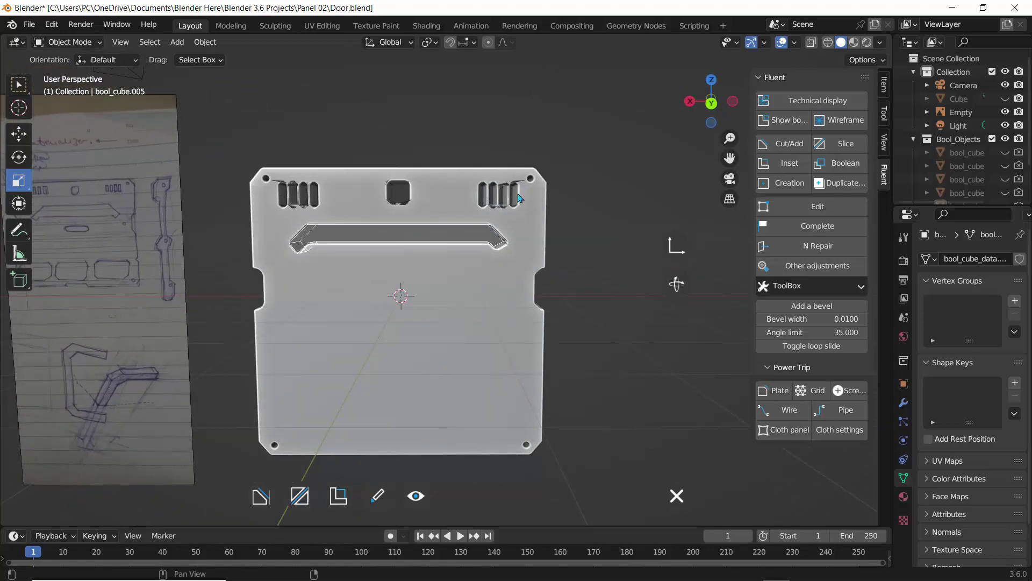
click(519, 197)
Start a Fluent cut and extrude a small circle into the panel just below the handle slot's left end.
scroll(364, 248, up, 3)
scroll(364, 247, down, 1)
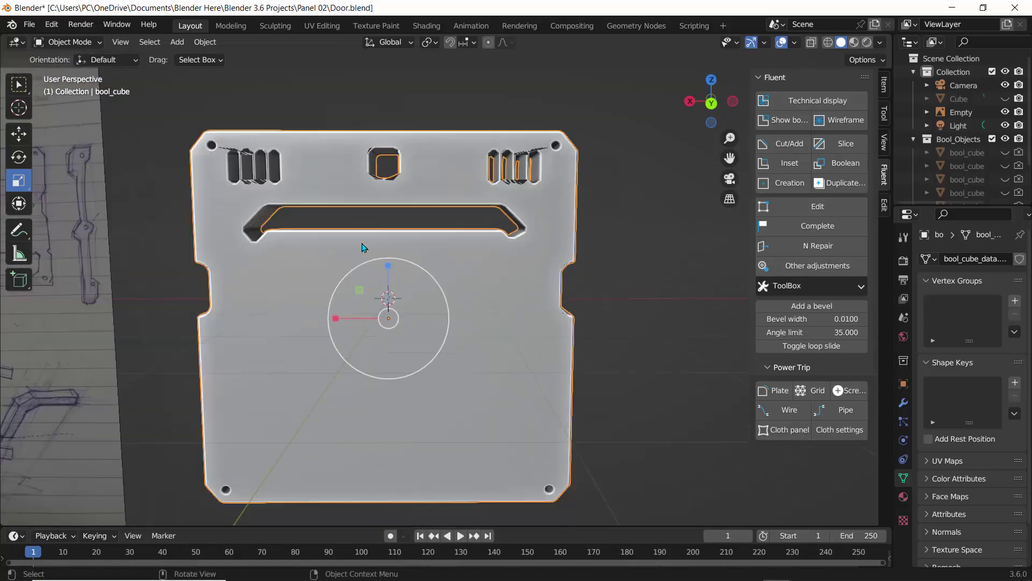
mouse_move(253, 295)
shift+middle_down()
mouse_move(402, 280)
mouse_move(369, 275)
shift+middle_up()
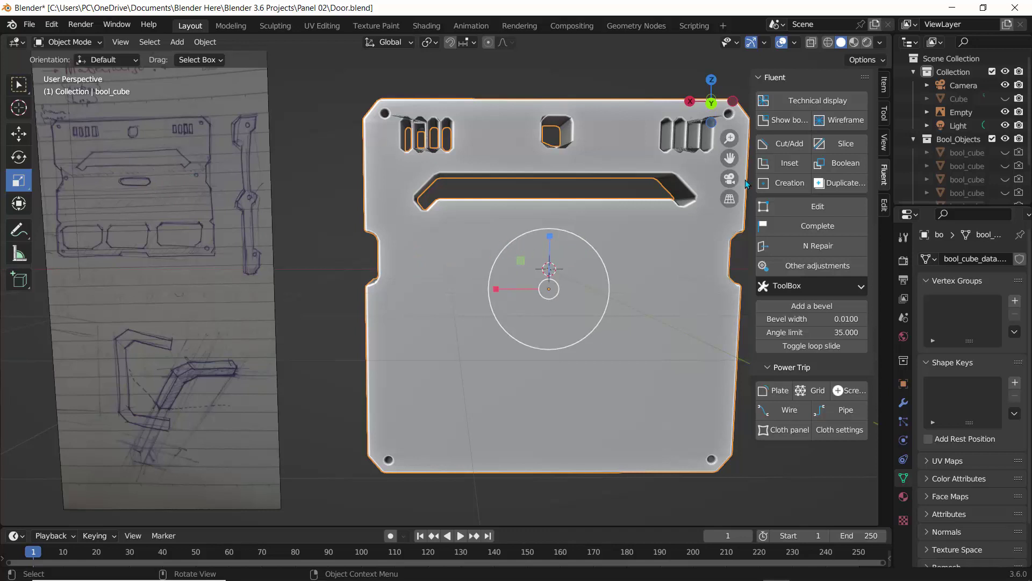
click(774, 145)
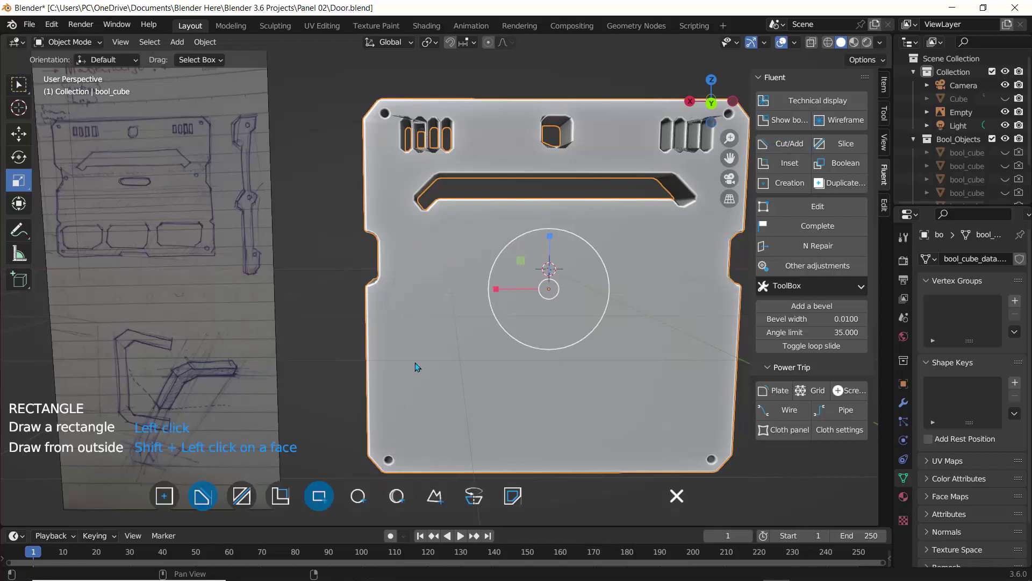
click(430, 263)
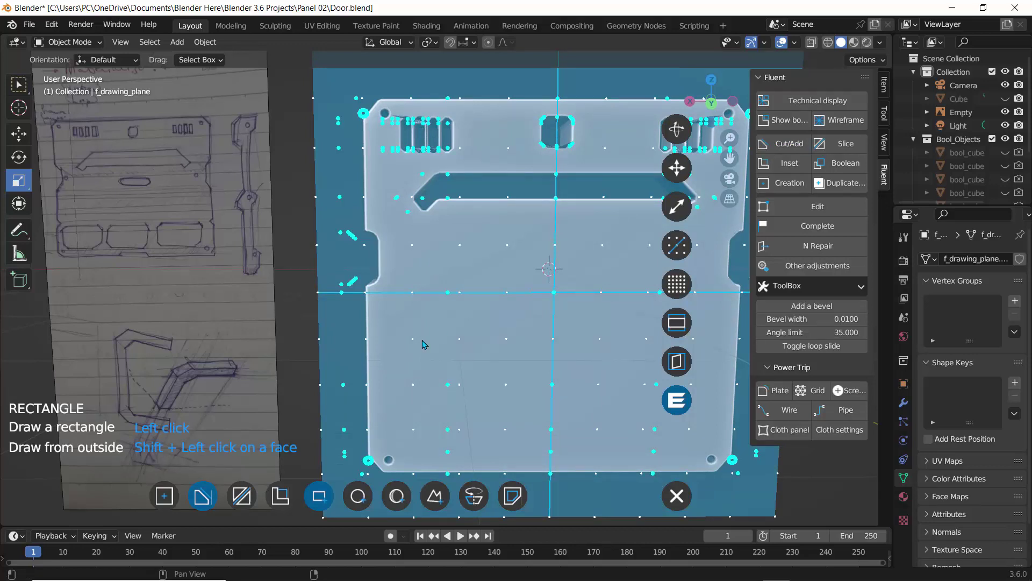
click(359, 496)
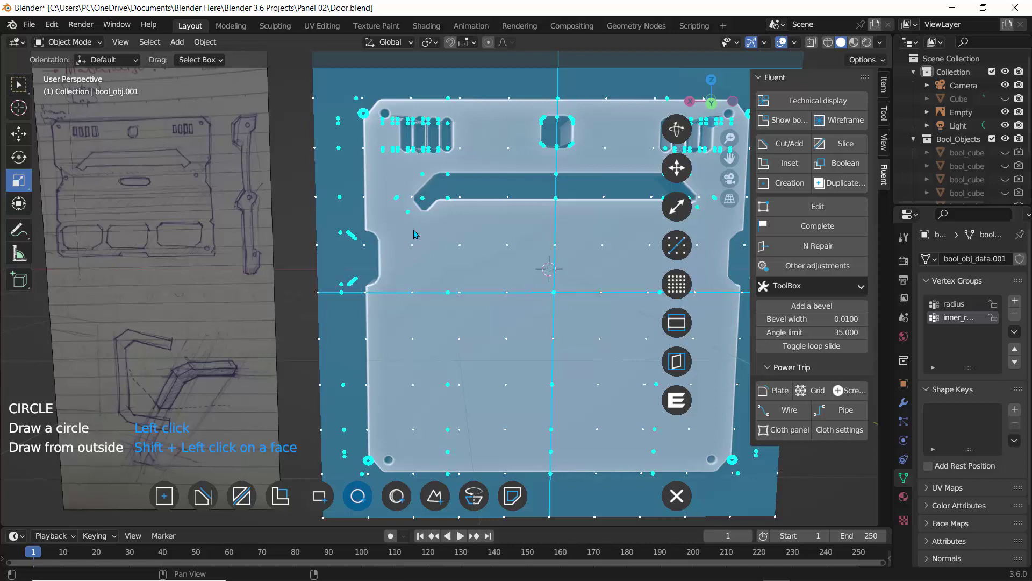
click(415, 234)
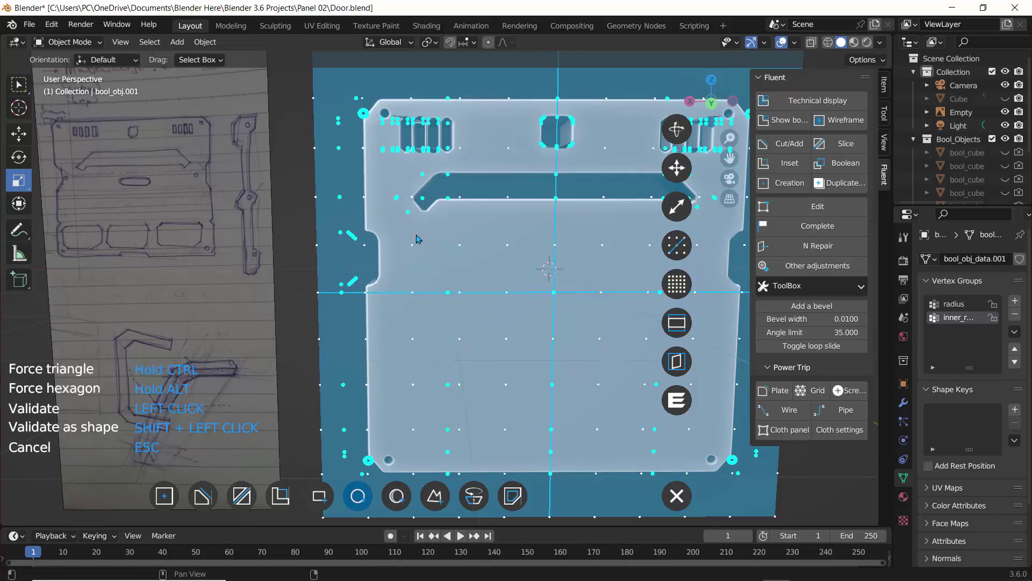
click(418, 237)
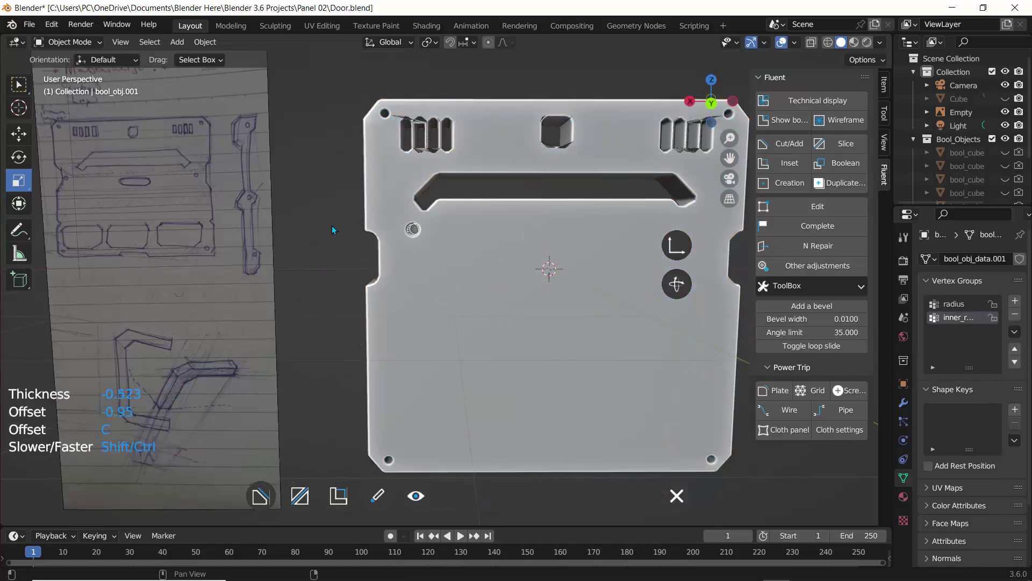
Mirror the small round hole across X to the handle slot's other end and finish the cut.
key(f)
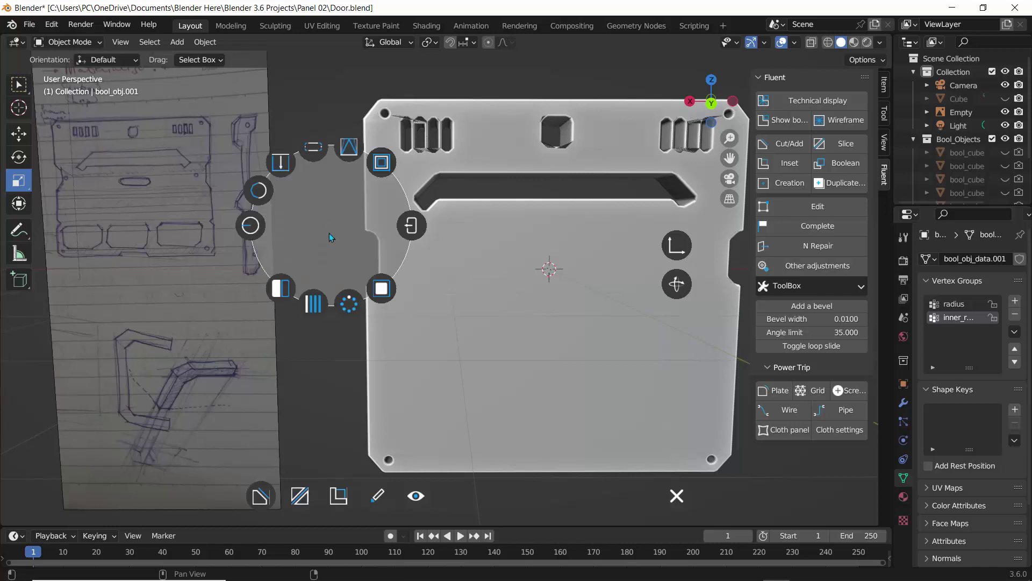
click(293, 285)
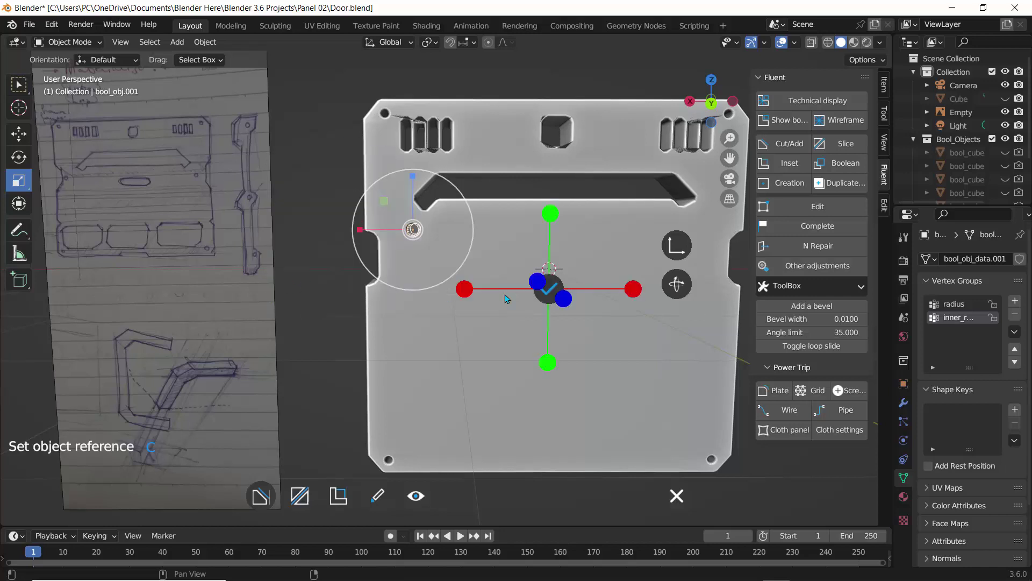
click(633, 290)
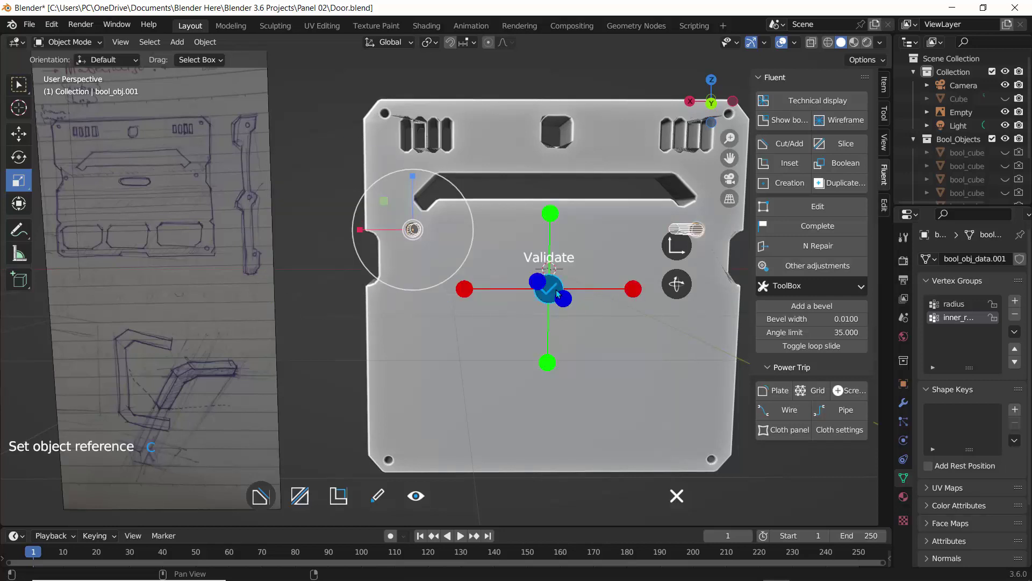
click(554, 285)
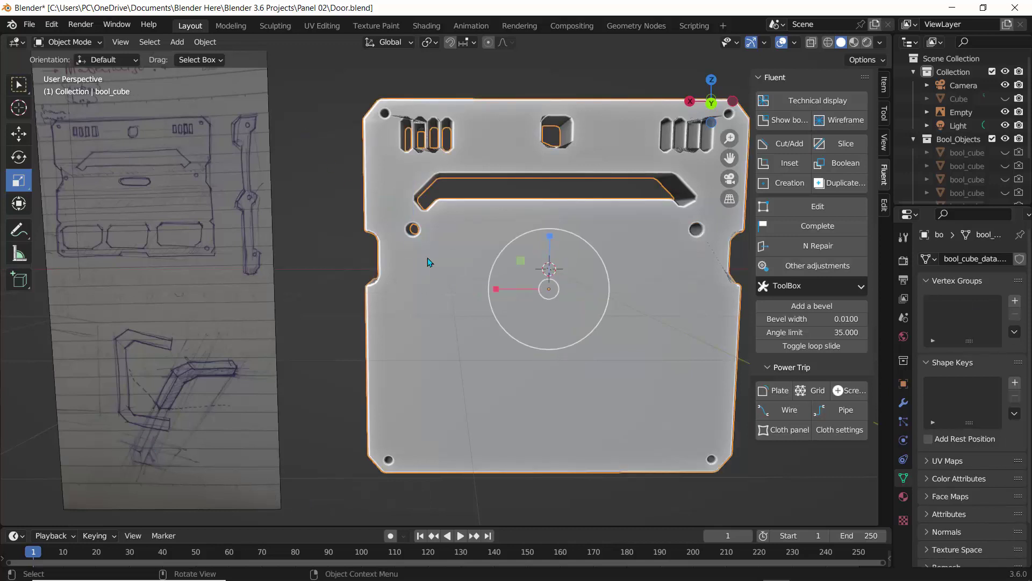
mouse_move(478, 240)
middle_down()
mouse_move(469, 232)
mouse_move(484, 237)
middle_up()
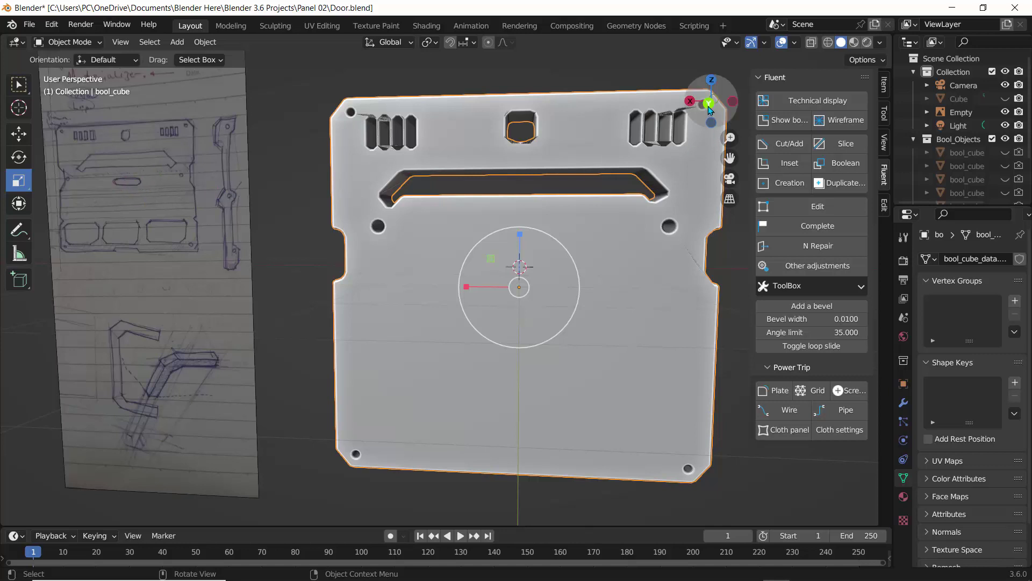
click(709, 105)
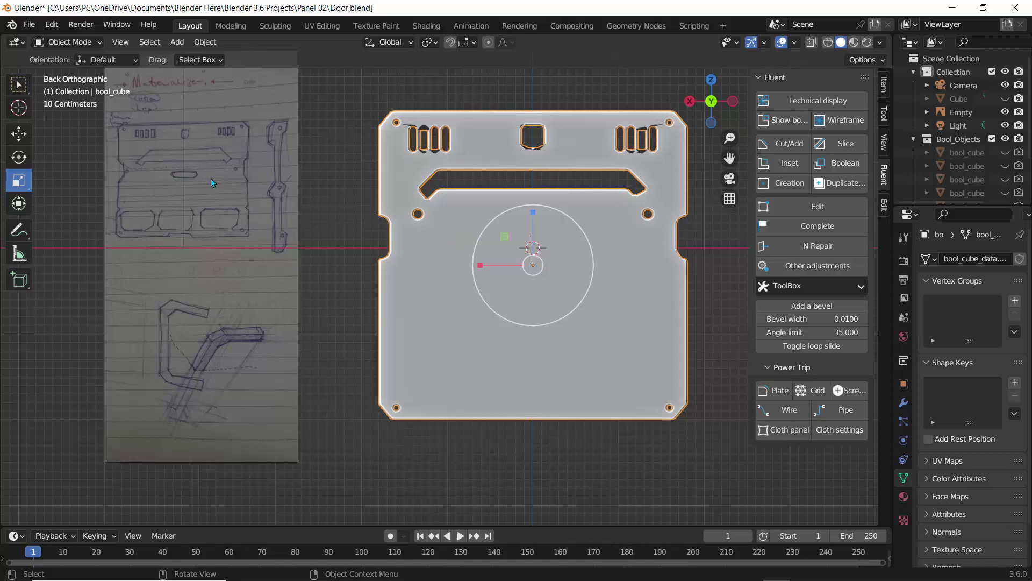
Cut a narrow horizontal rectangular slot through the panel, centred just below the angled handle slot, with Fluent.
click(777, 150)
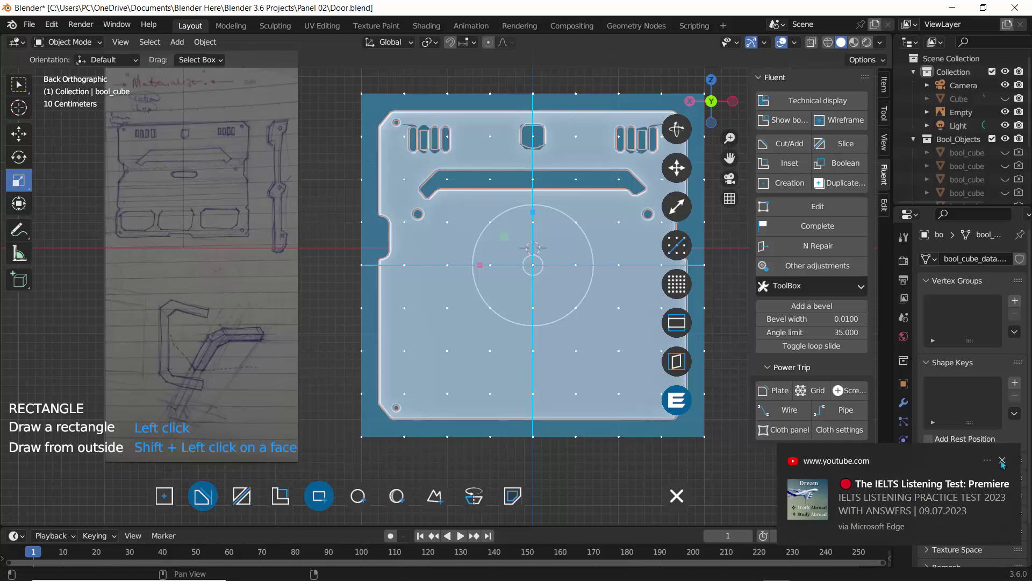
click(1002, 461)
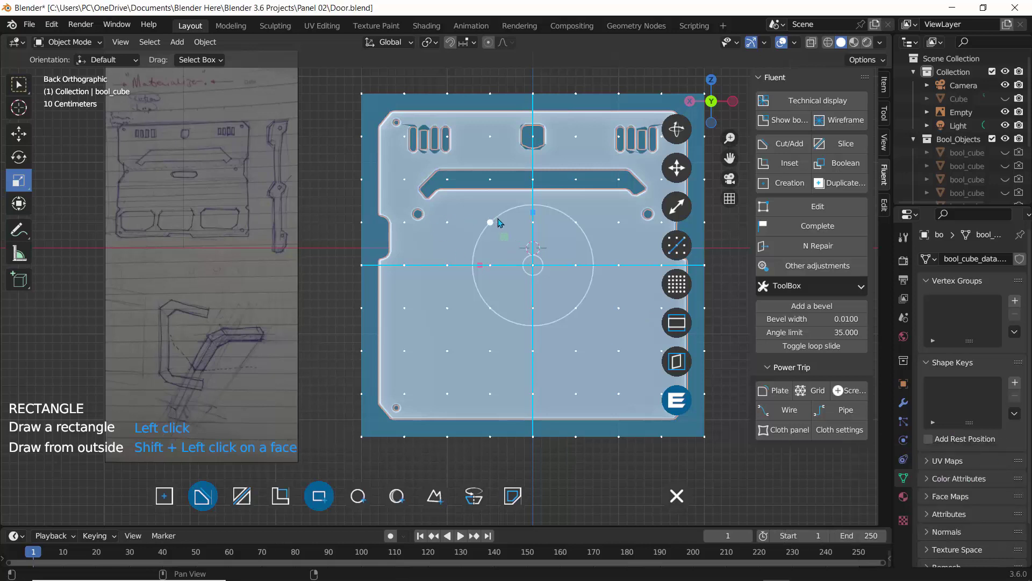
click(498, 219)
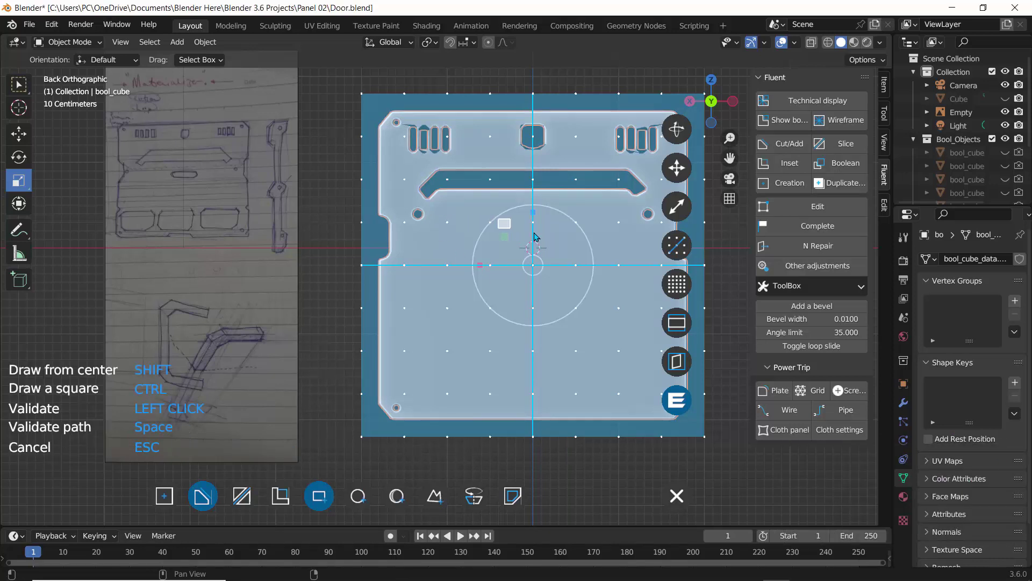
click(569, 236)
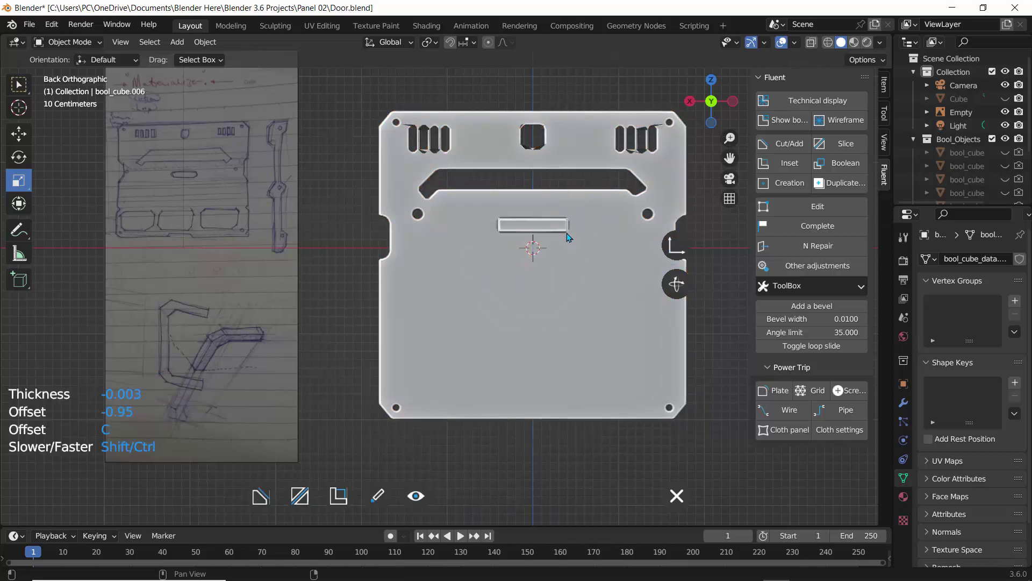
middle_drag(360, 221, 263, 214)
click(378, 231)
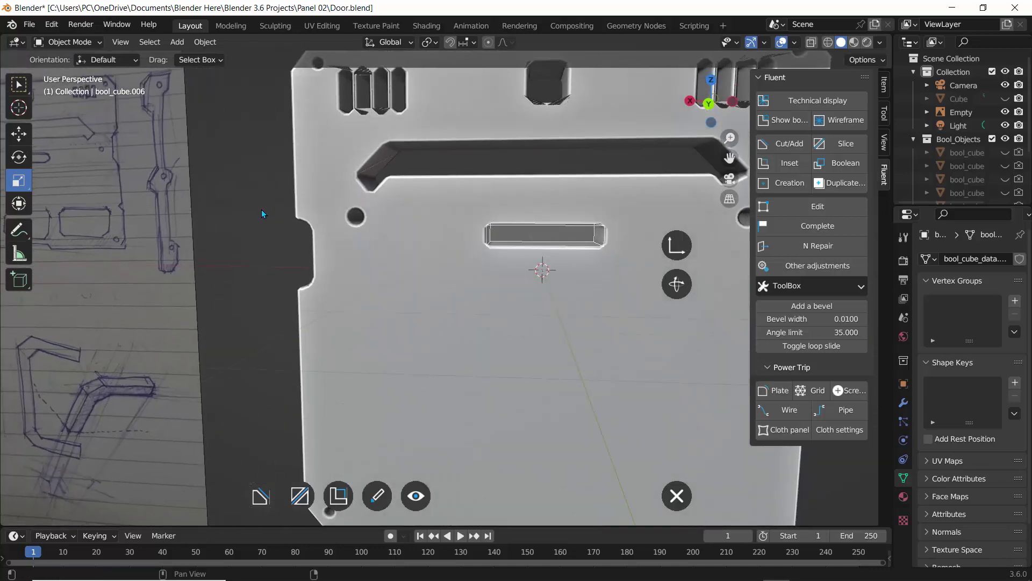
Show the boolean cutters and open the left side notch's cutter for editing in Fluent.
scroll(272, 216, down, 3)
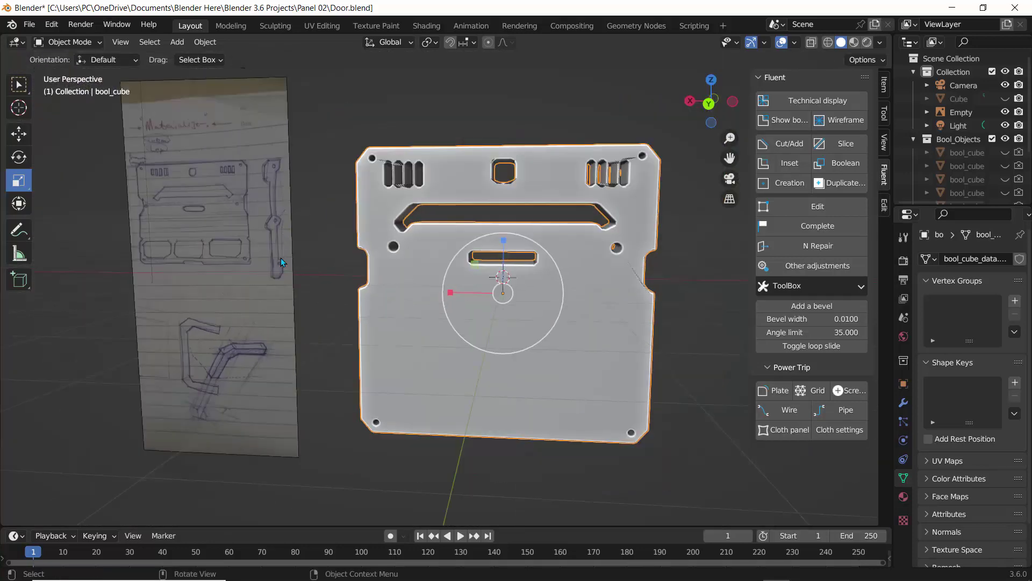
middle_drag(320, 273, 318, 212)
scroll(347, 257, up, 5)
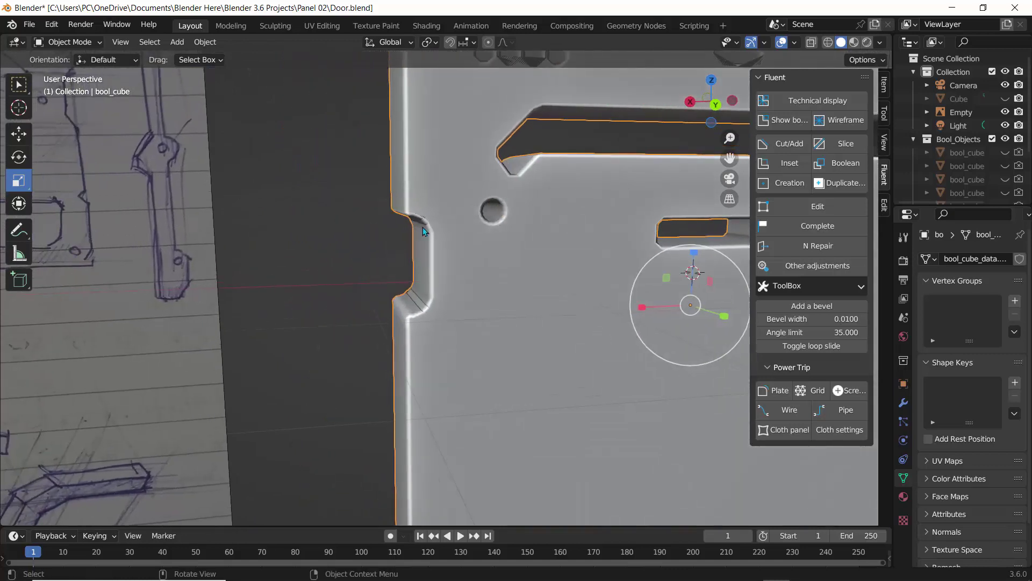
click(351, 227)
click(777, 121)
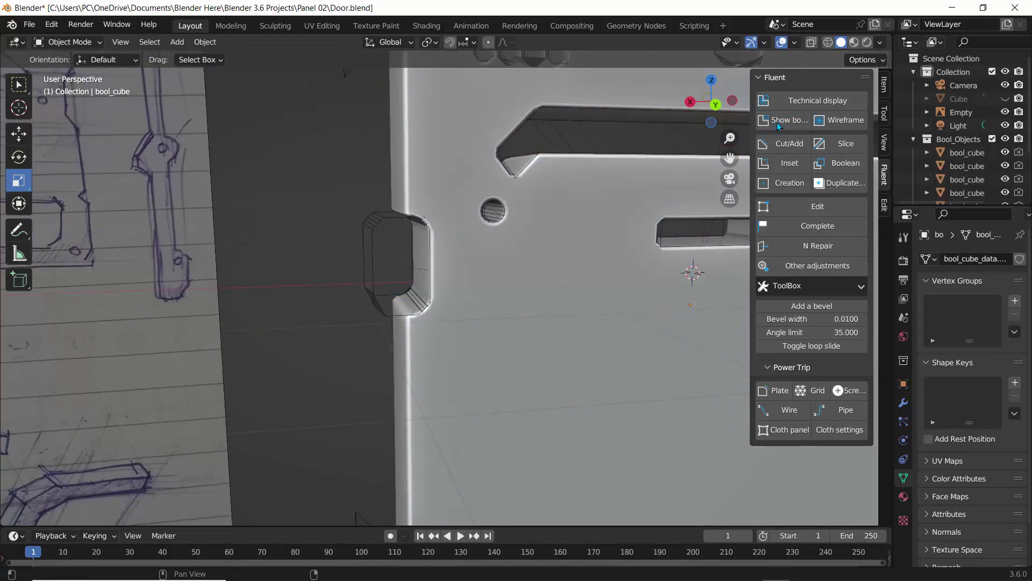
click(382, 218)
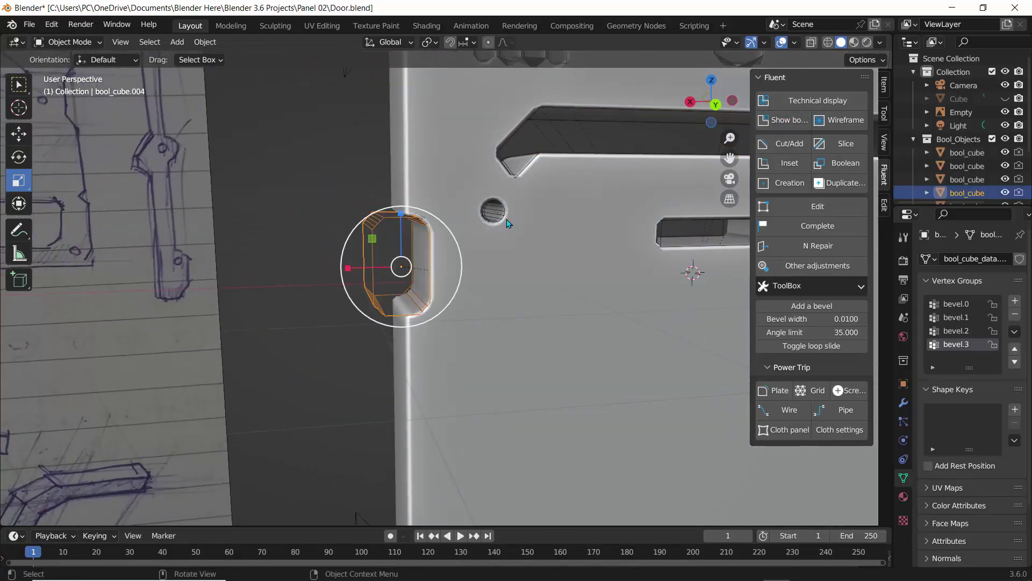
click(814, 203)
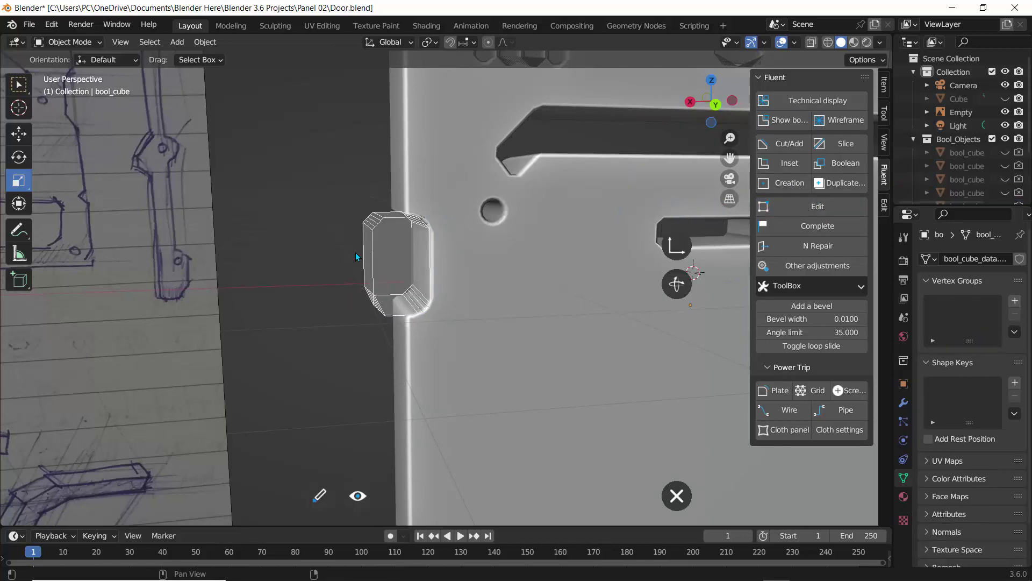
Reduce the bevel width on the side notch cutter's corners to 0.0, then validate and quit the edit.
middle_drag(356, 257, 344, 252)
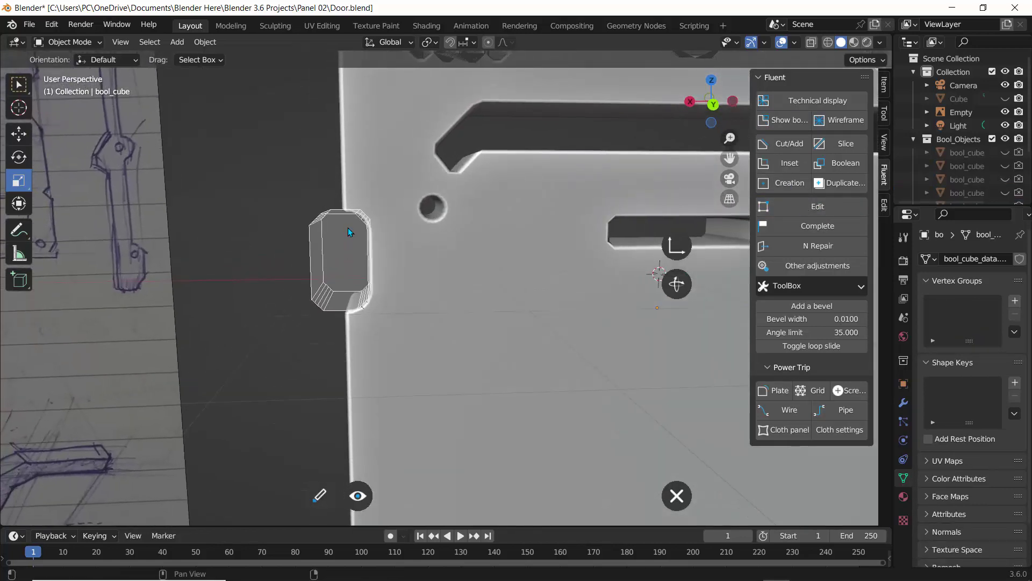
scroll(348, 227, up, 5)
scroll(329, 231, down, 3)
middle_drag(279, 247, 290, 247)
click(344, 241)
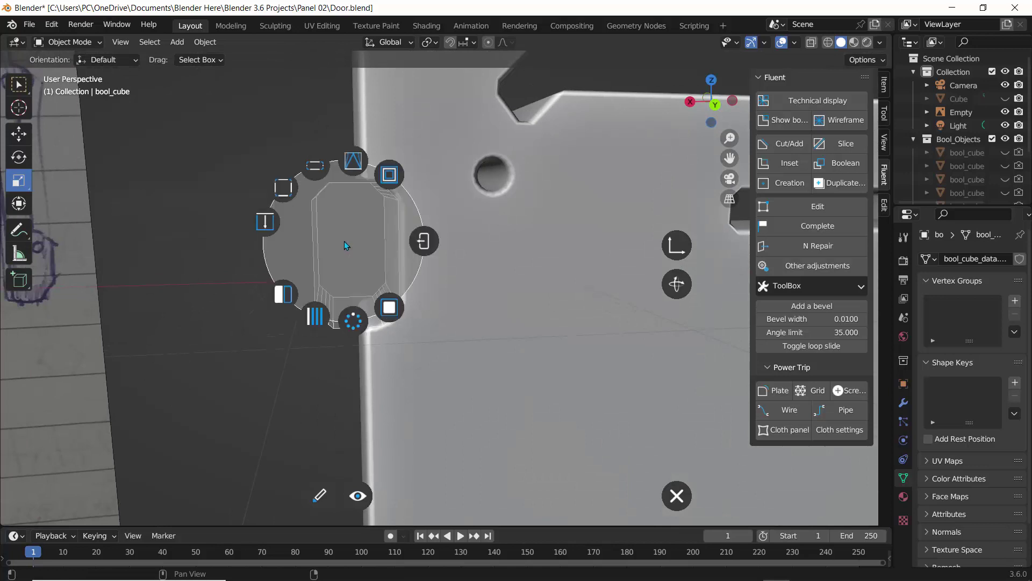
click(281, 188)
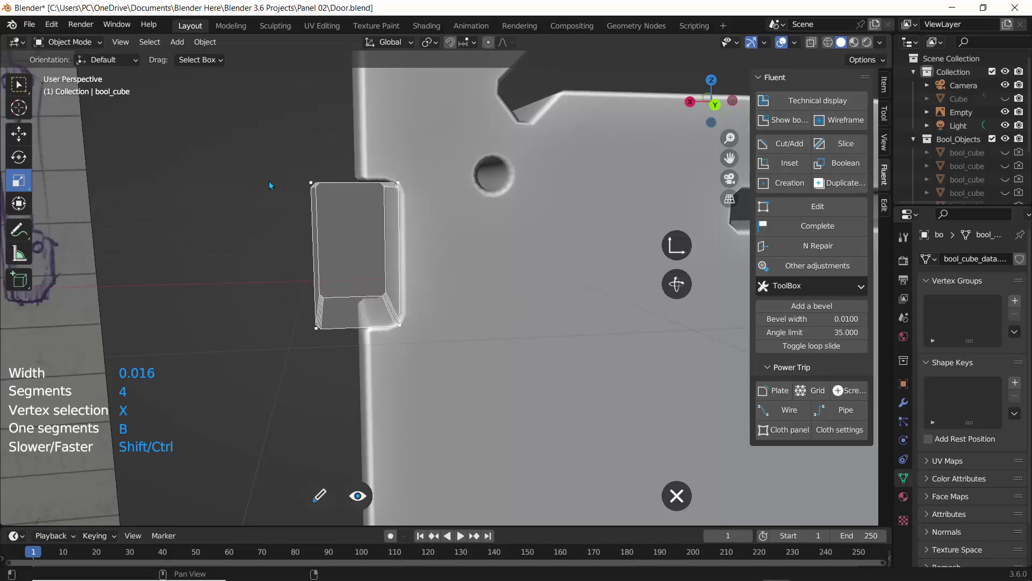
right_click(258, 177)
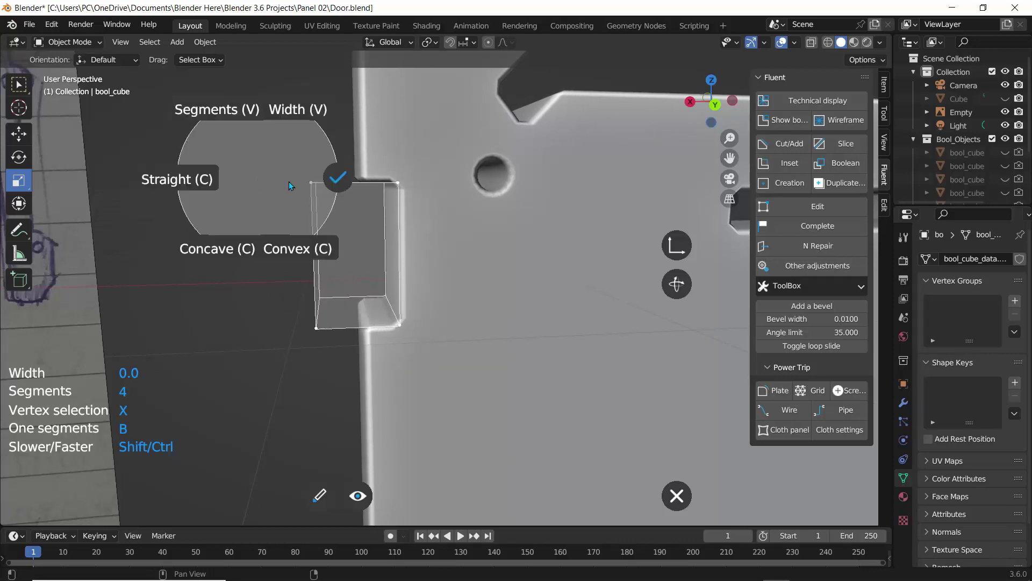
click(329, 180)
right_click(334, 212)
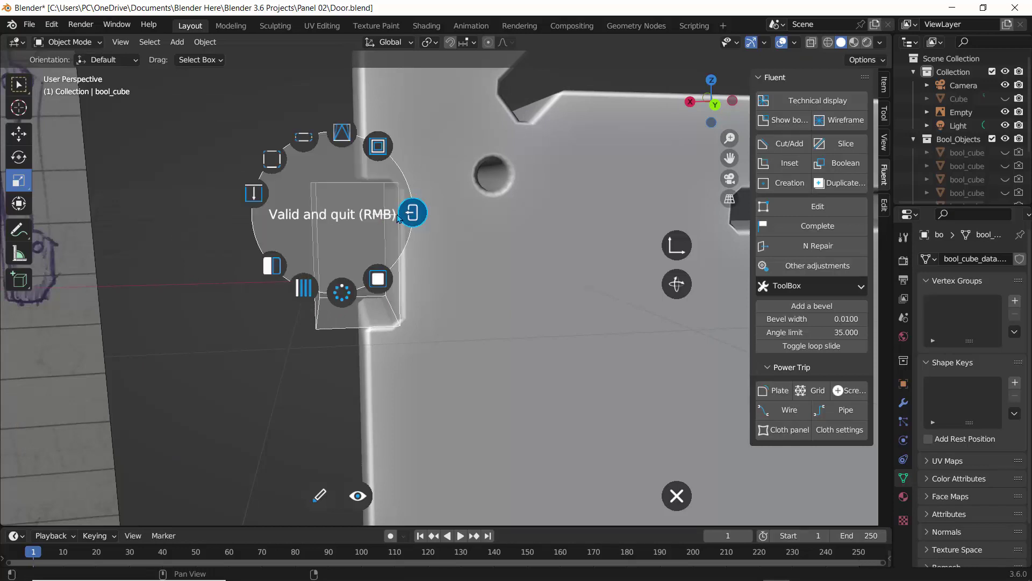
click(414, 214)
Examine the edited side notch and compare the panel with the reference sketch, ending in the straight back view.
middle_drag(377, 212, 298, 211)
scroll(295, 220, down, 3)
scroll(288, 227, up, 3)
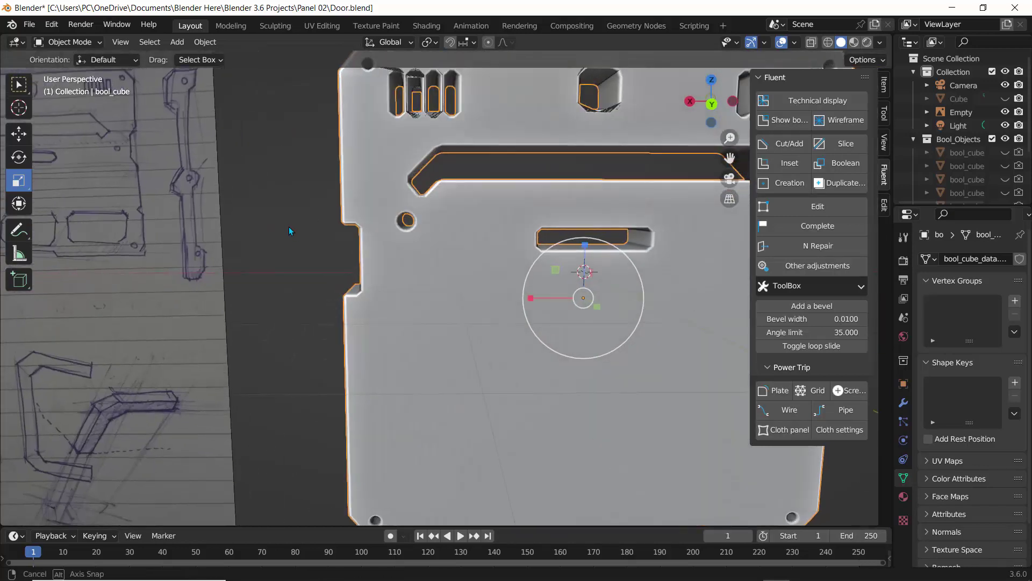
scroll(290, 220, down, 3)
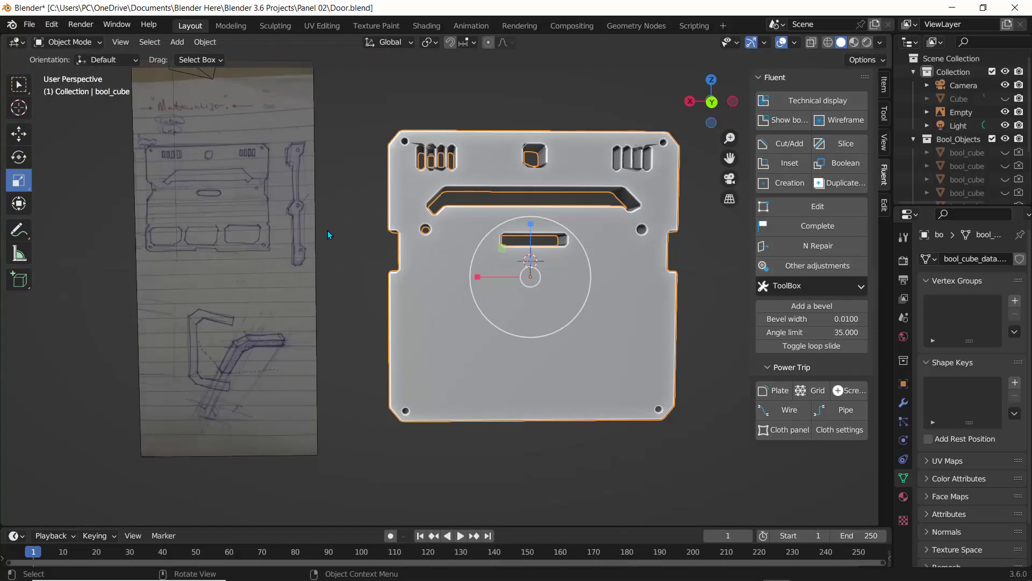
scroll(246, 232, up, 4)
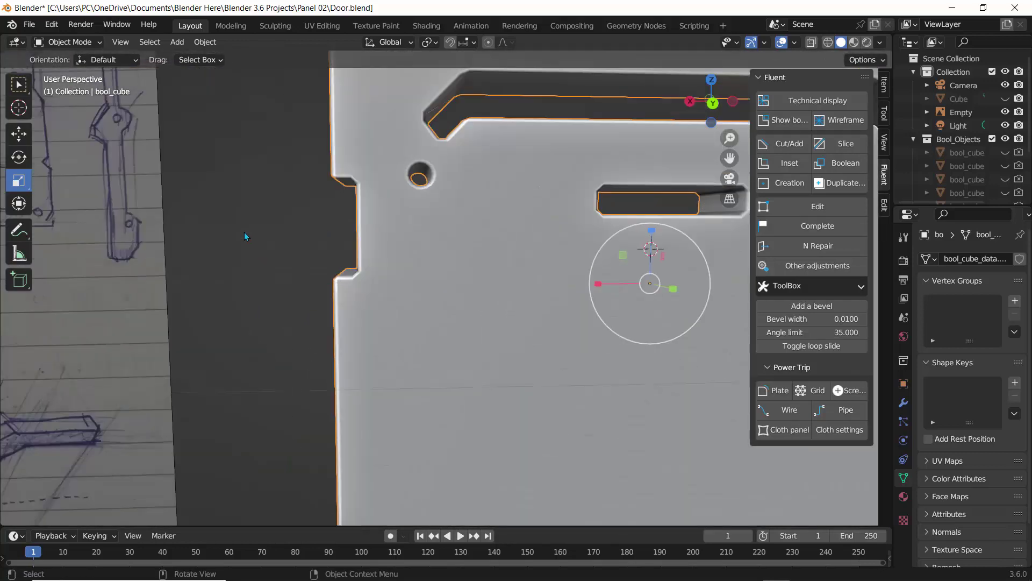
scroll(199, 231, down, 2)
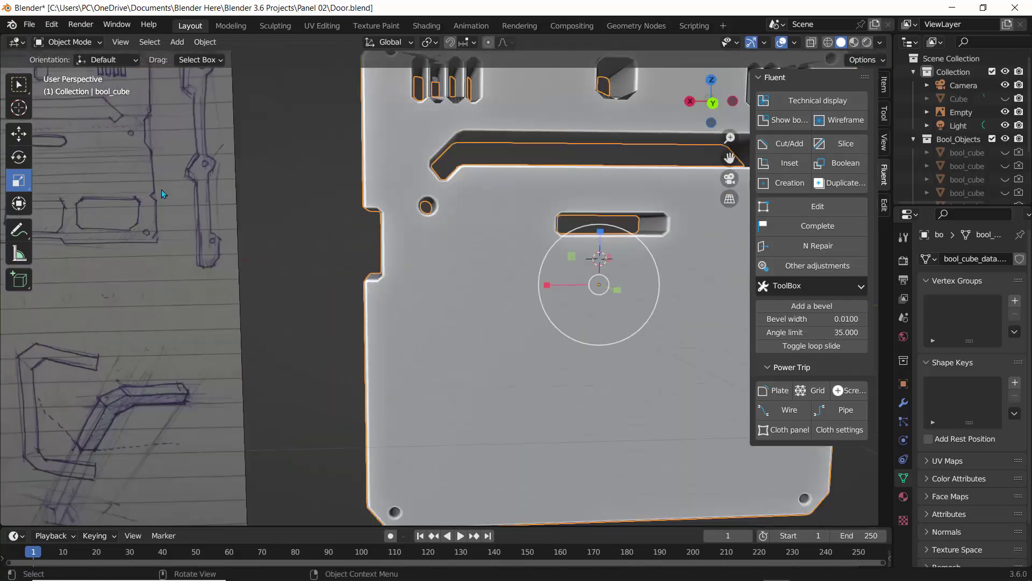
scroll(282, 272, down, 4)
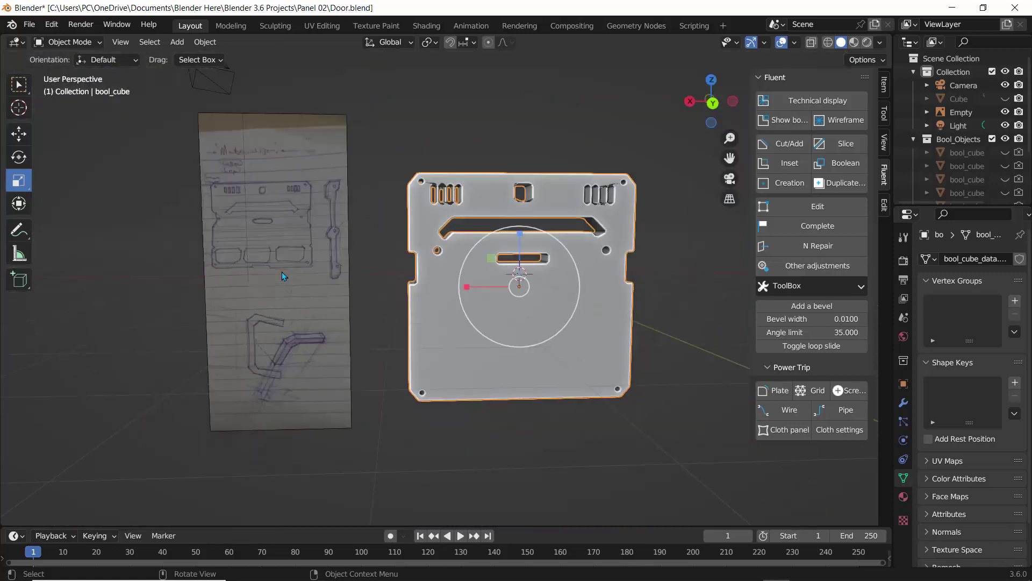
click(712, 103)
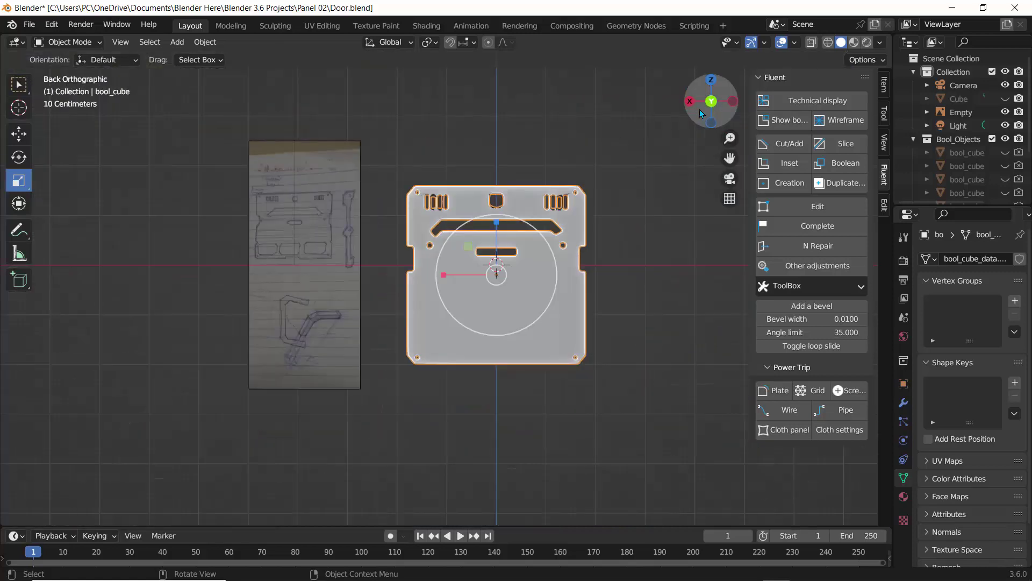
scroll(410, 306, up, 3)
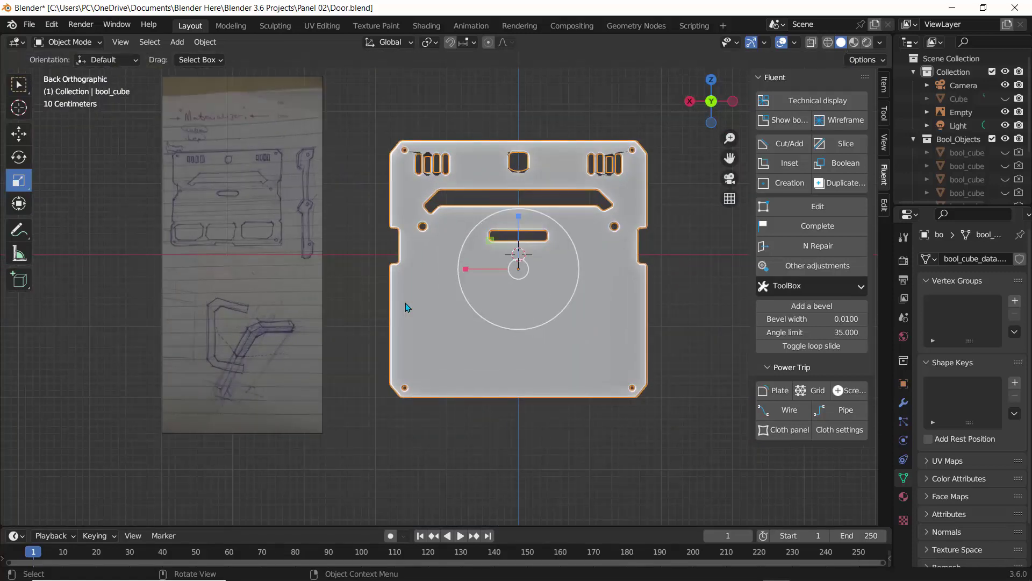
click(788, 144)
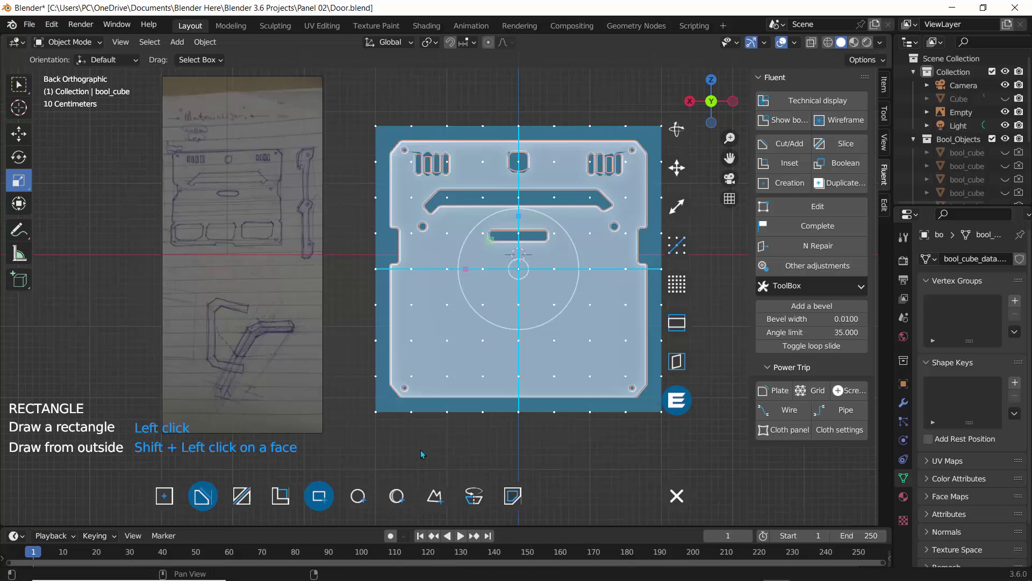
click(435, 495)
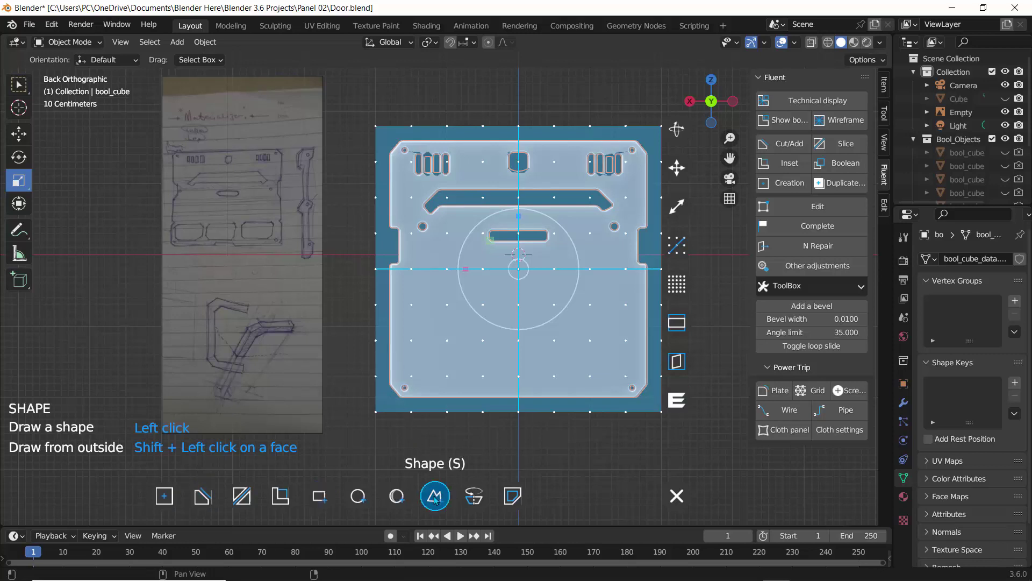
click(385, 343)
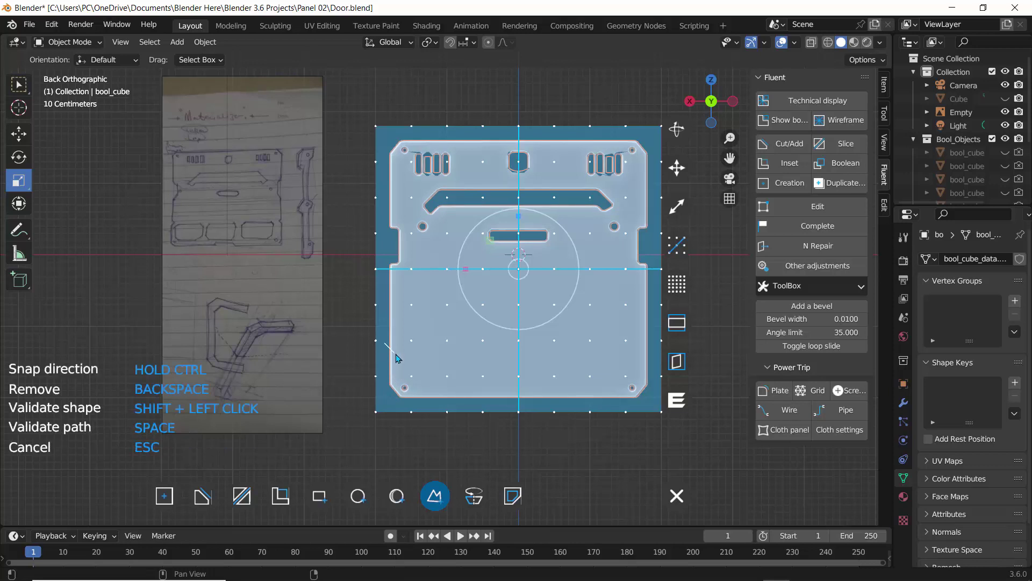
key(Escape)
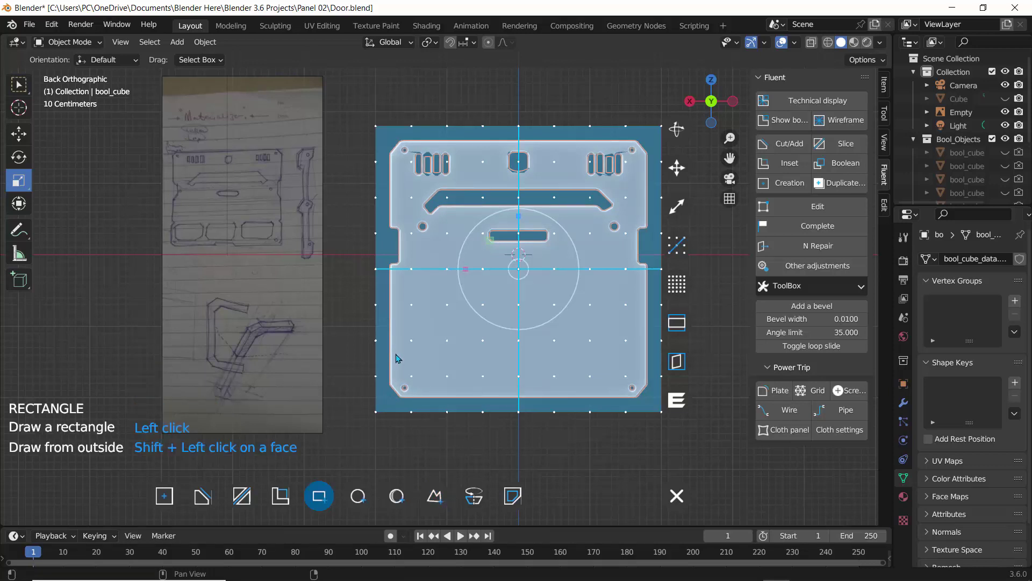
click(384, 330)
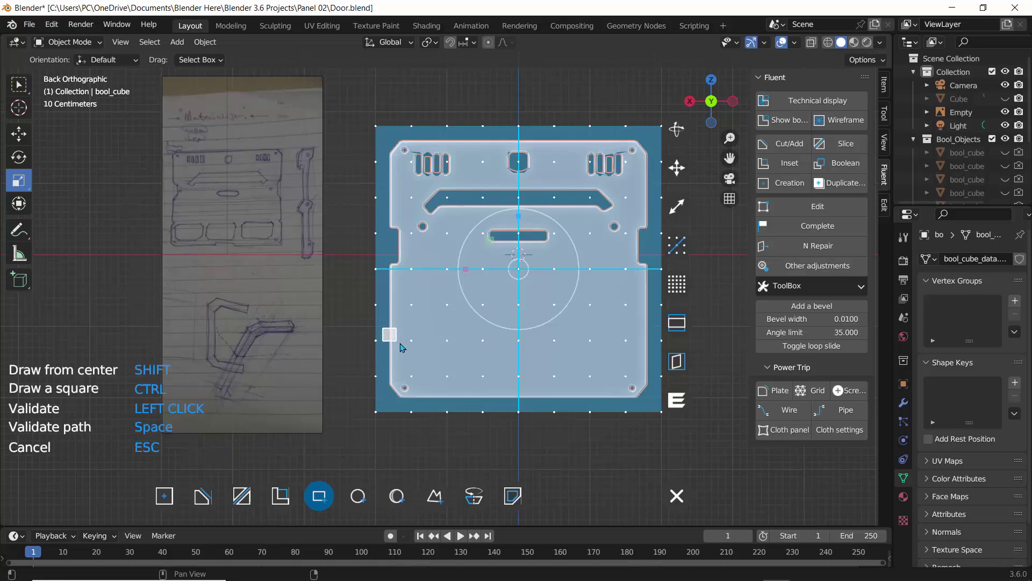
key(Escape)
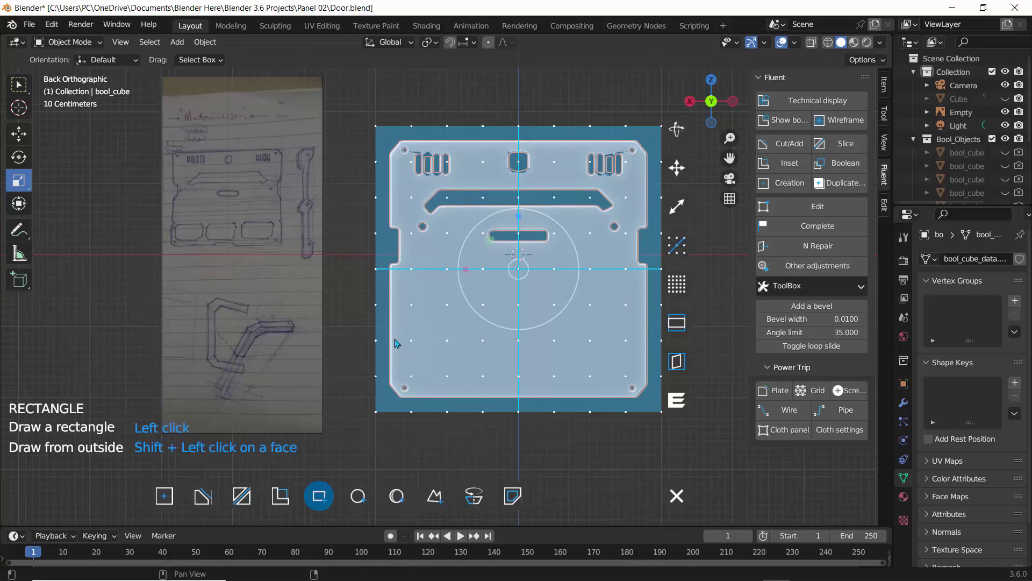
Try to cut a triangular notch into the panel's left edge, below the side notch, with Fluent's Shape tool.
click(443, 496)
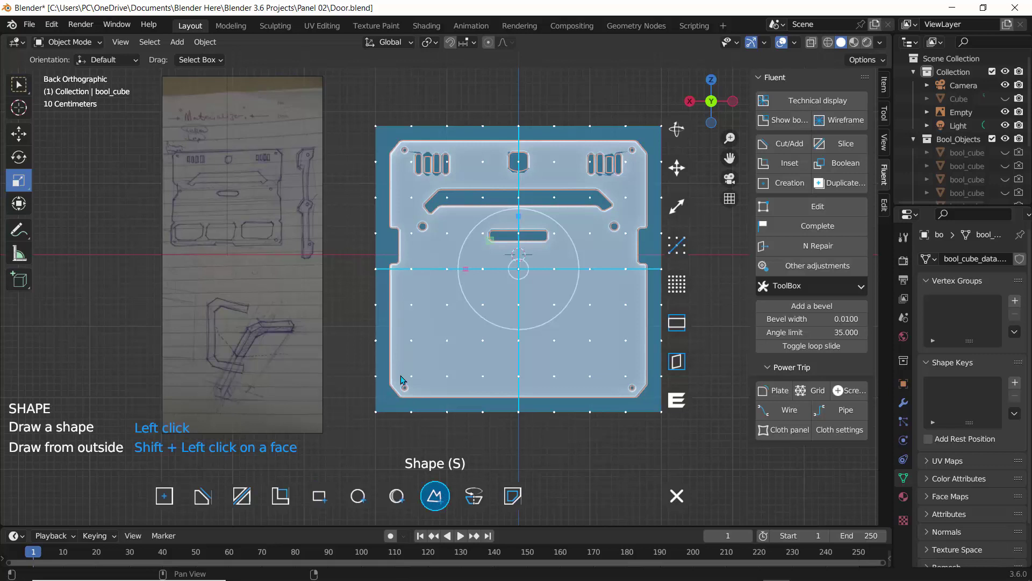
click(383, 315)
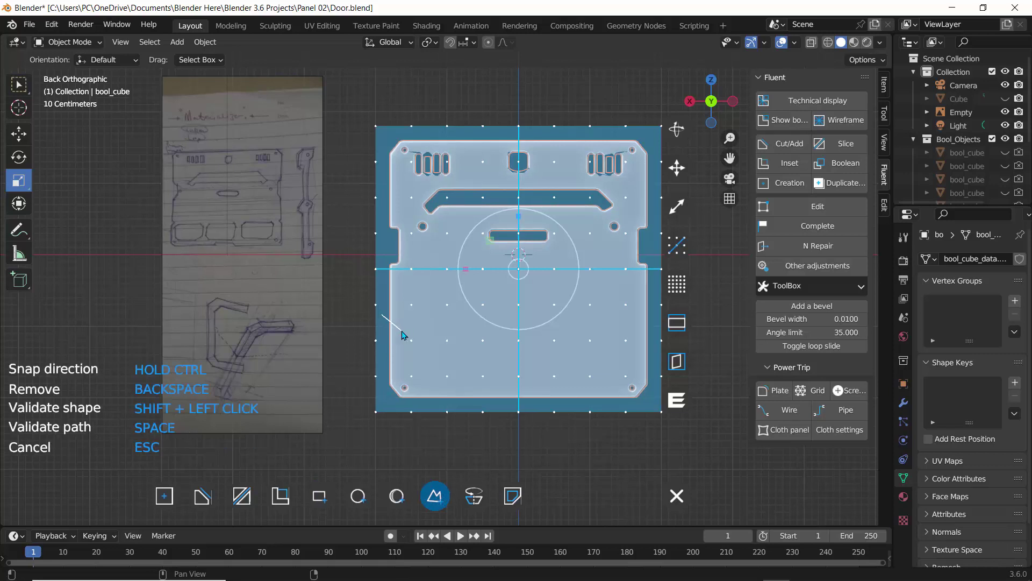
click(401, 330)
scroll(385, 344, up, 5)
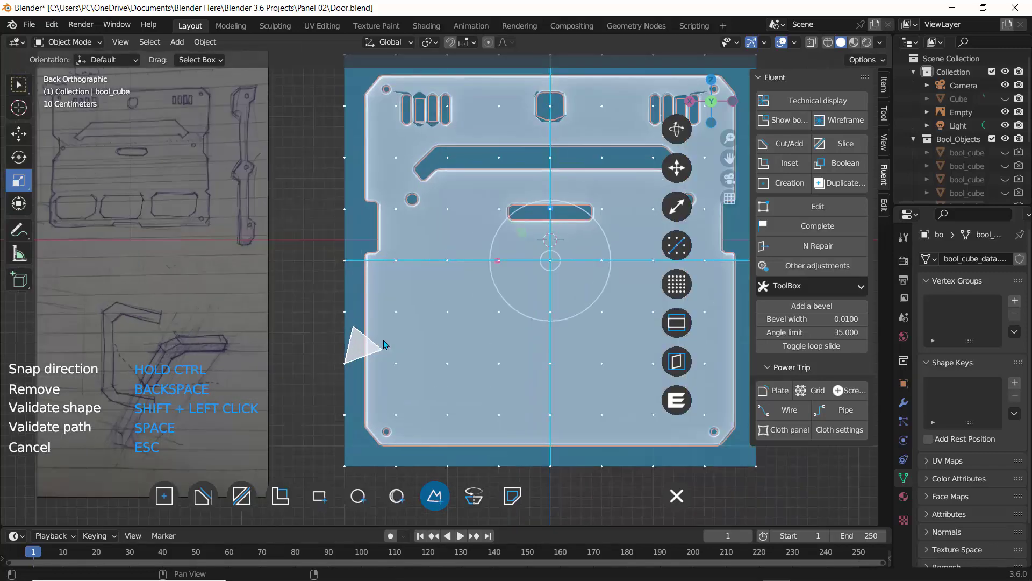
shift+middle_drag(387, 310, 457, 248)
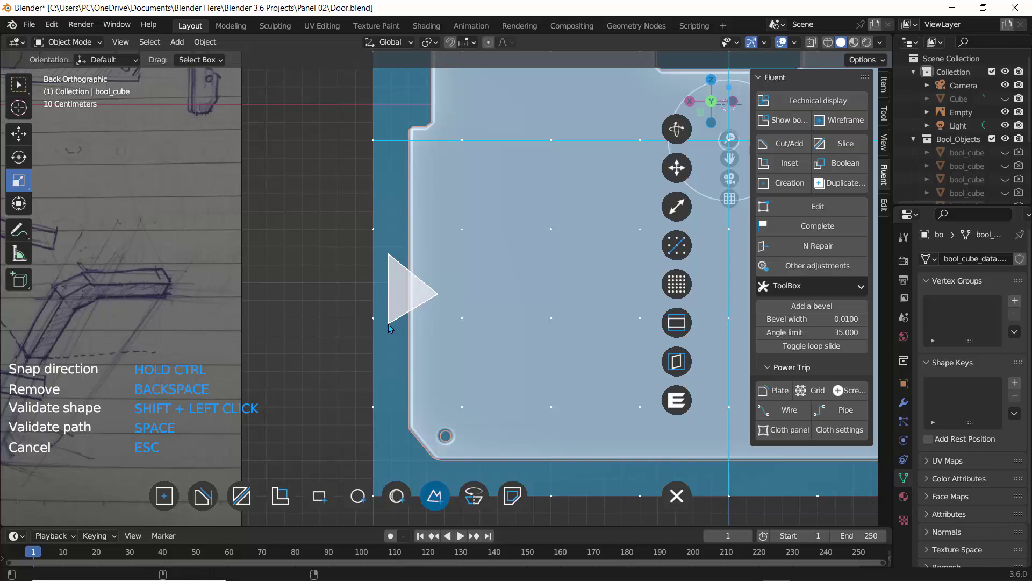
key(space)
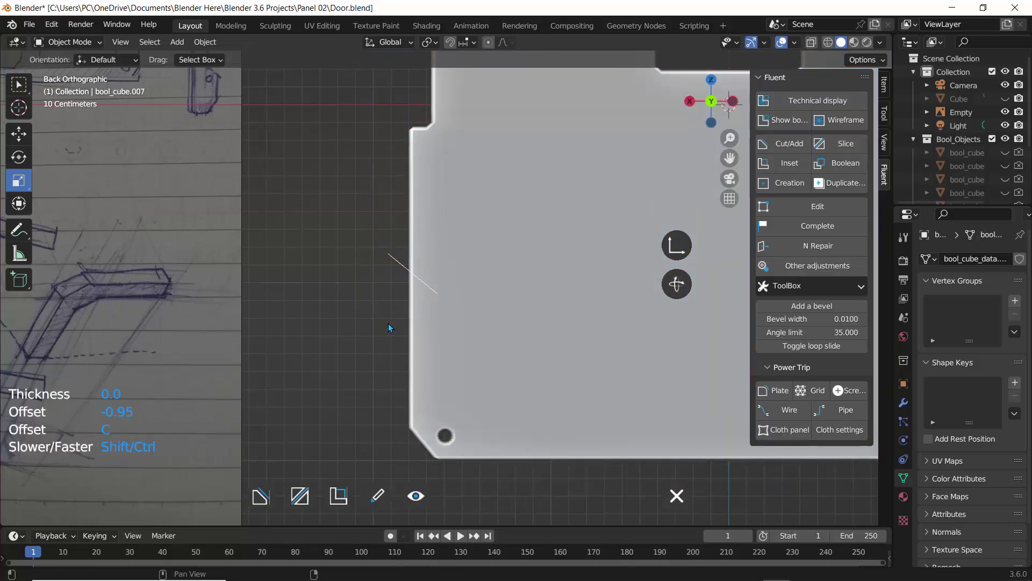
click(390, 327)
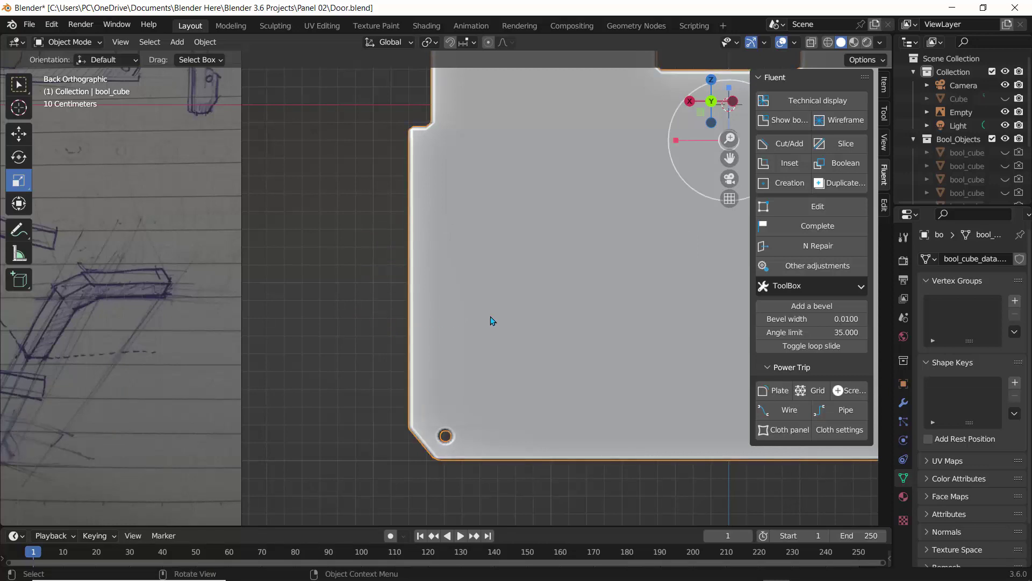
Draw a triangular cut with Fluent's Shape tool on the panel's left edge, between the side notch and the lower corner hole.
click(772, 141)
key(ctrl)
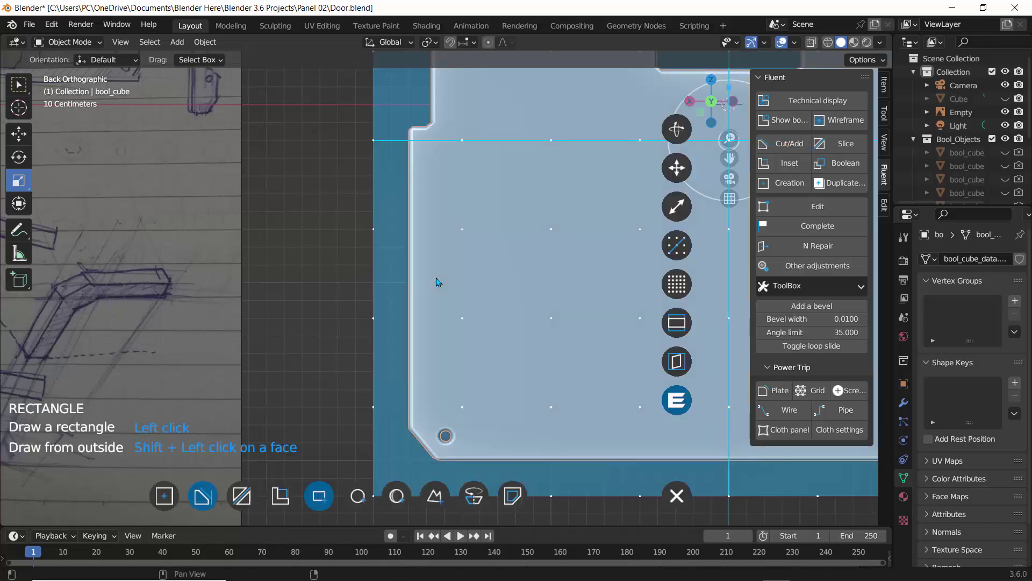
click(434, 495)
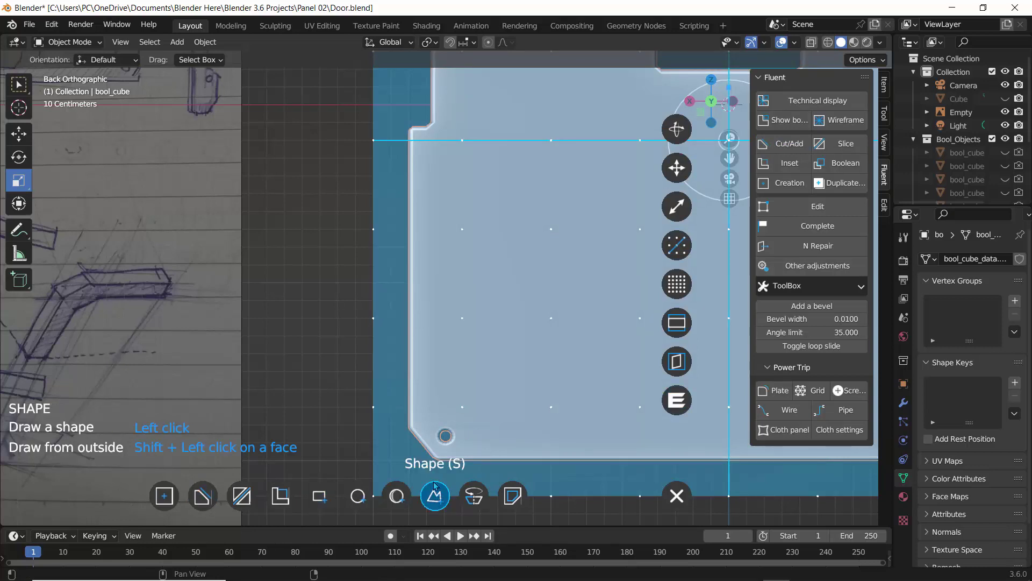
click(398, 266)
click(426, 293)
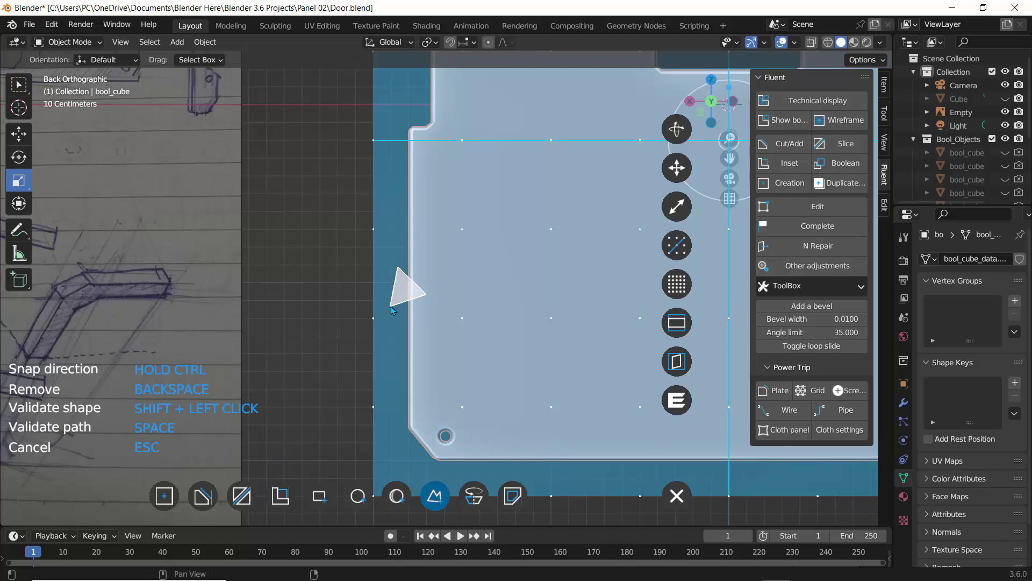
shift+click(392, 306)
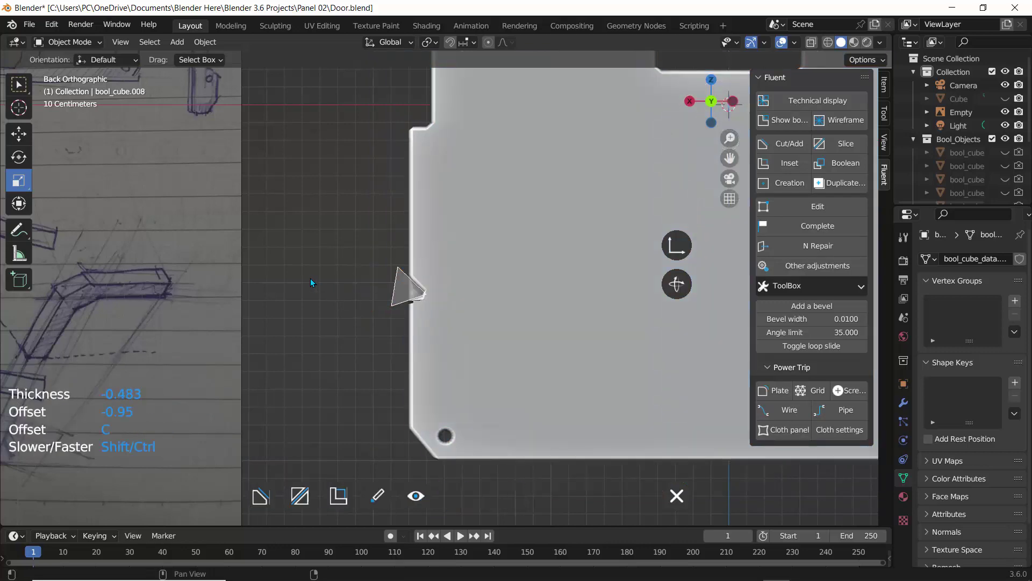
Extend the triangular cutter through the panel's full thickness.
middle_drag(311, 279, 363, 282)
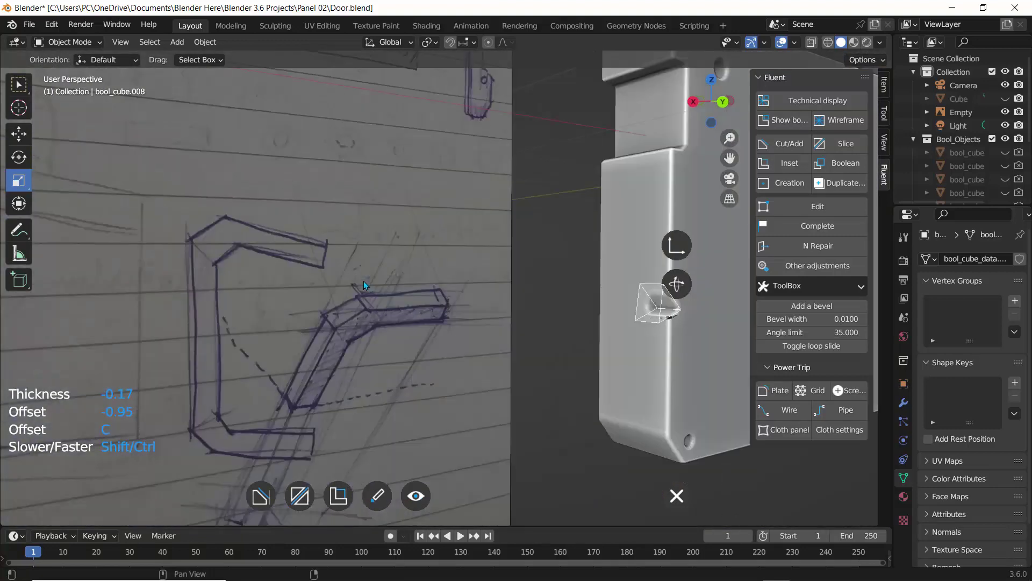
right_click(220, 266)
click(299, 265)
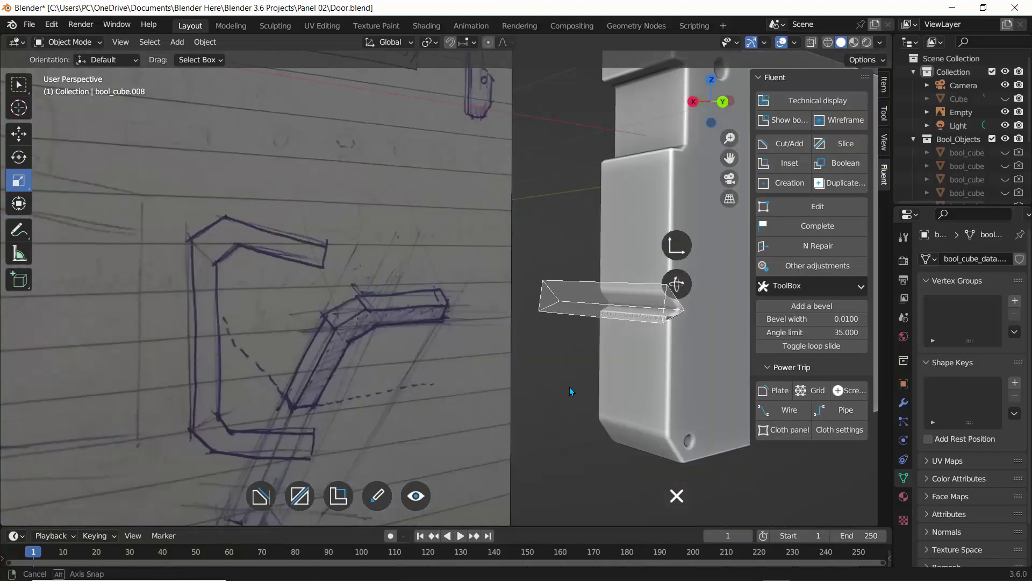
Move the triangular cutter about 0.043 m into the panel along the global X axis.
scroll(569, 387, up, 5)
shift+middle_drag(526, 387, 354, 275)
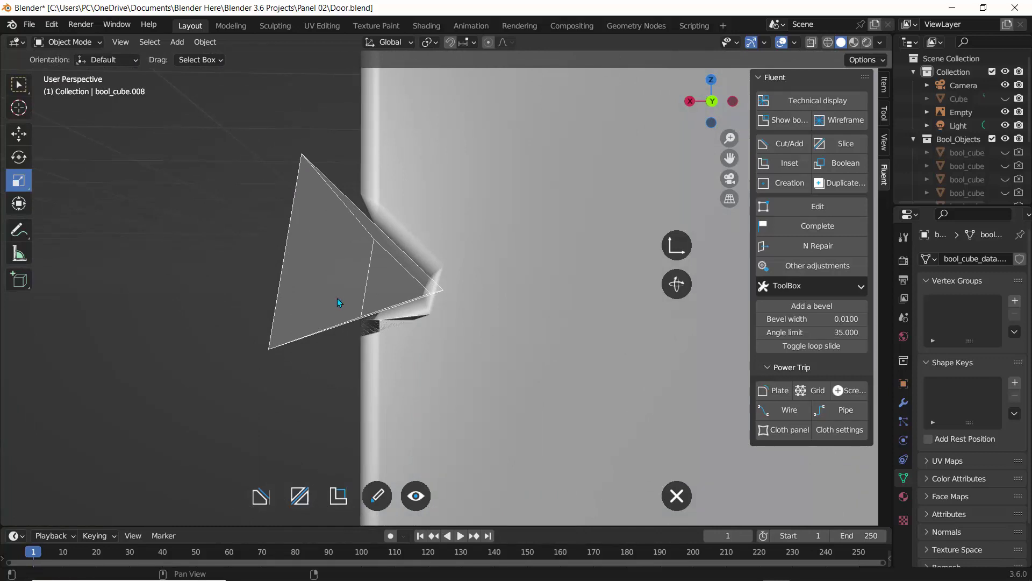
key(g)
key(x)
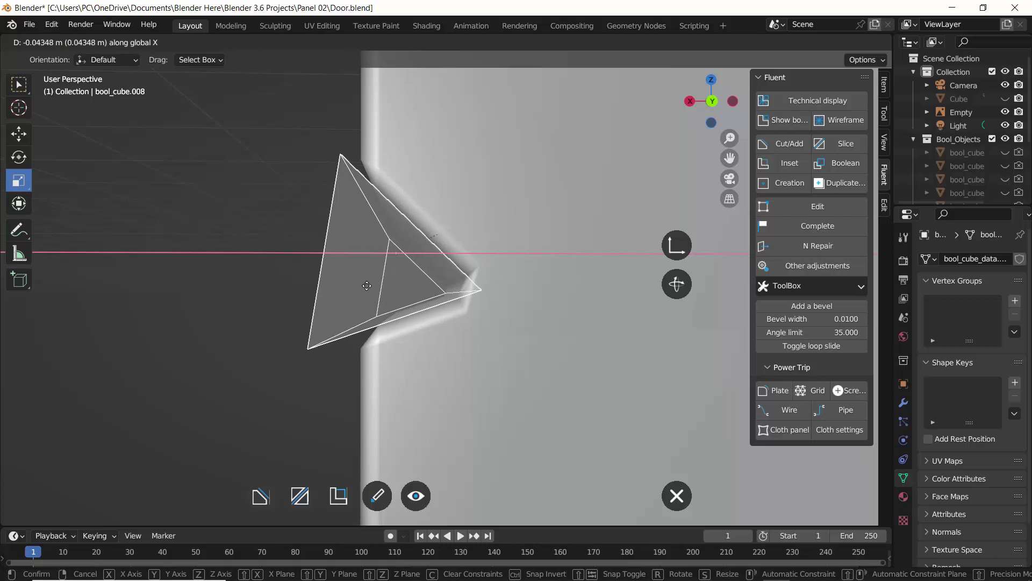
click(367, 286)
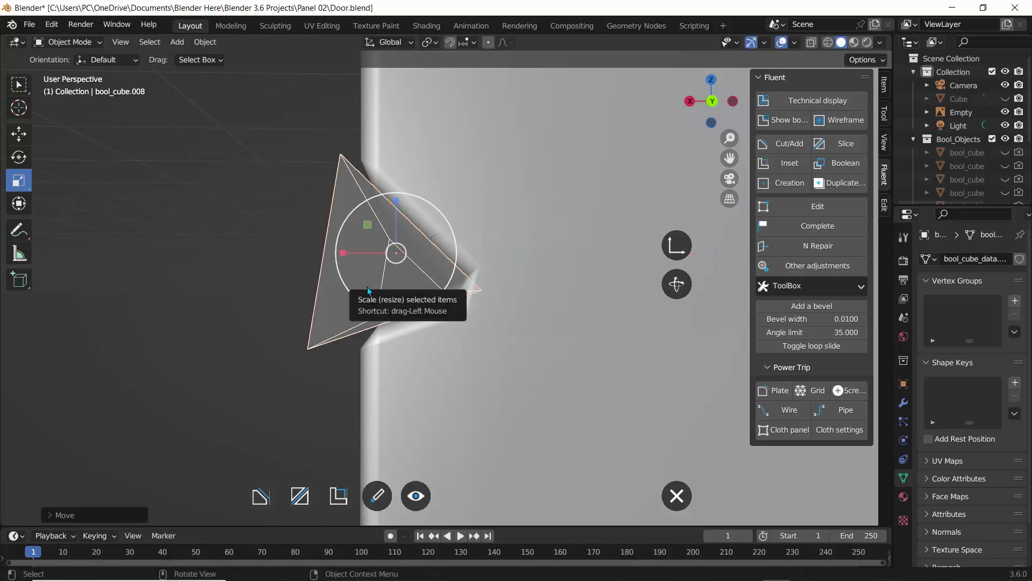
Bevel the triangular cutter's corners with a width of 0.024 and 11 segments.
key(alt+a)
click(383, 273)
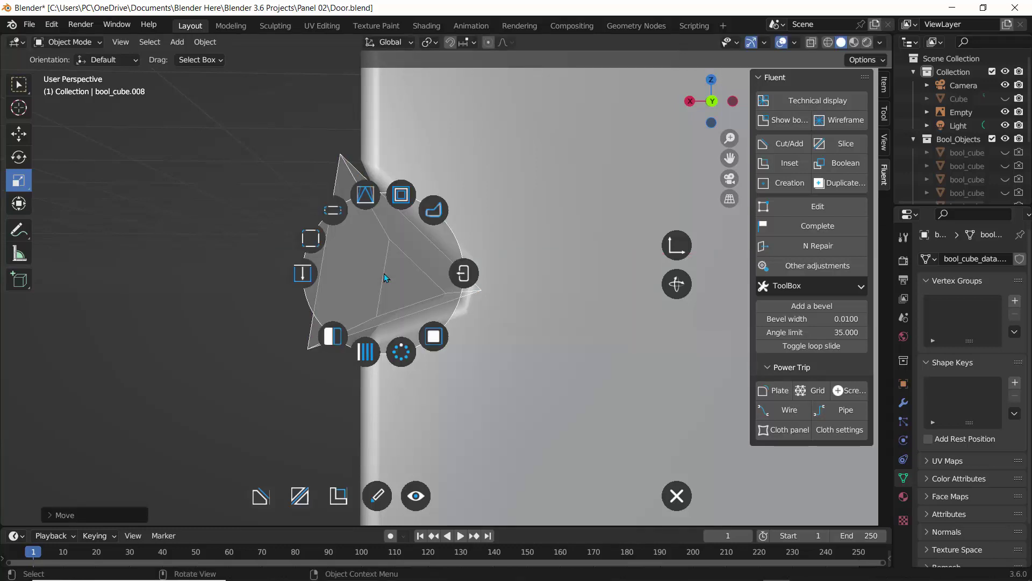
click(324, 237)
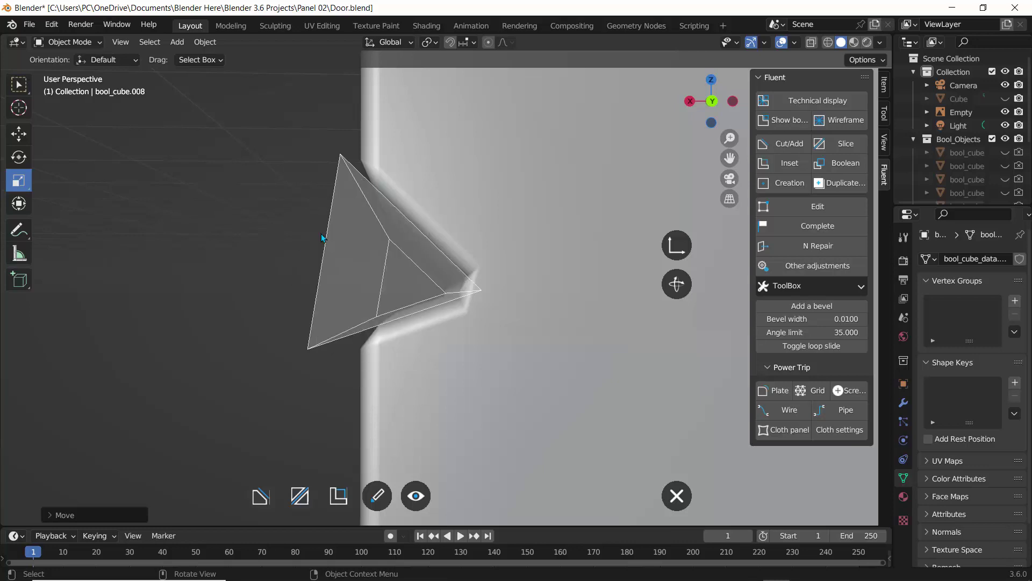
scroll(371, 261, down, 2)
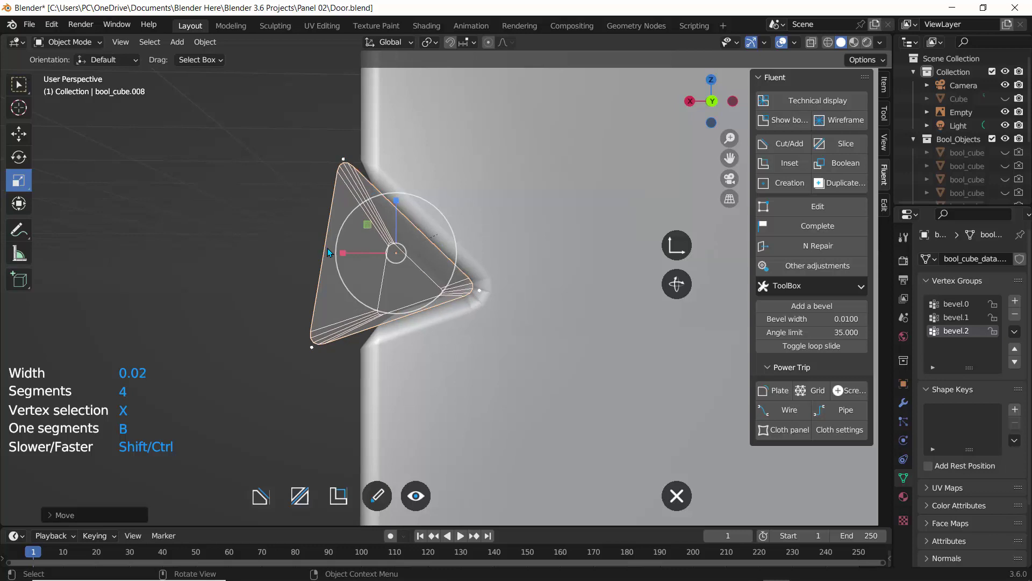
right_click(328, 247)
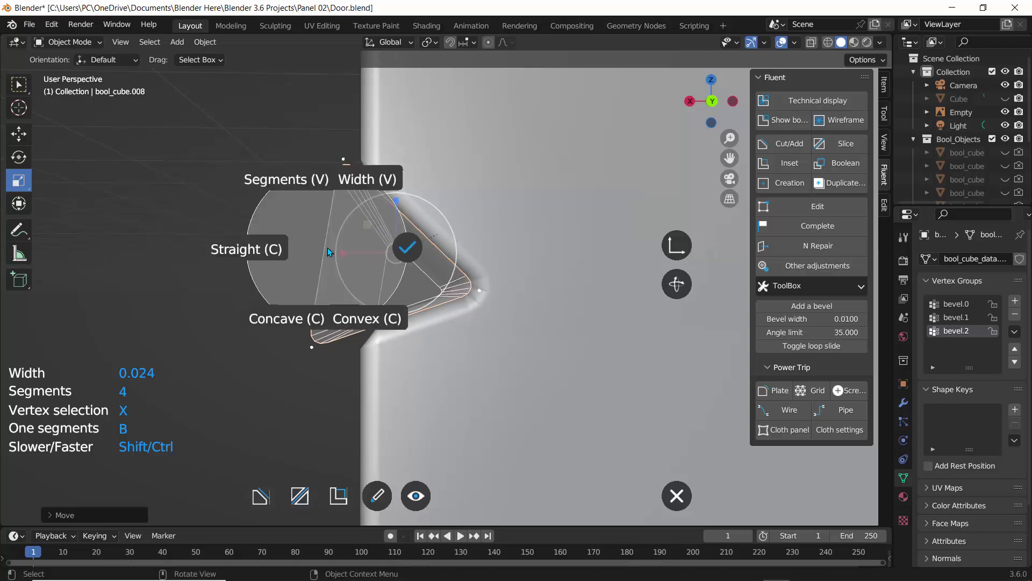
click(301, 182)
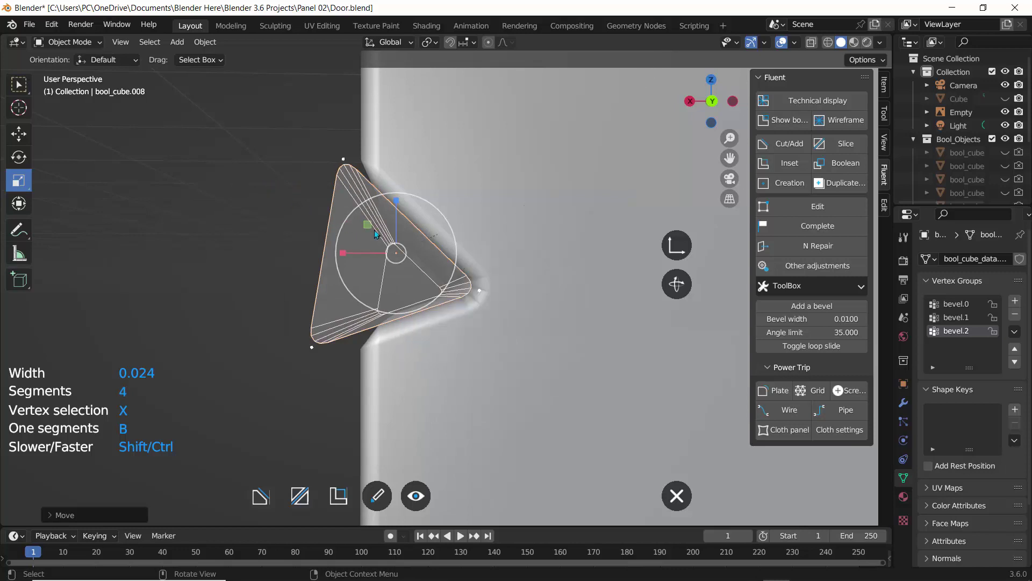
Try the straight and concave profiles on the triangular cutter's corner bevel with different segment counts.
right_click(705, 404)
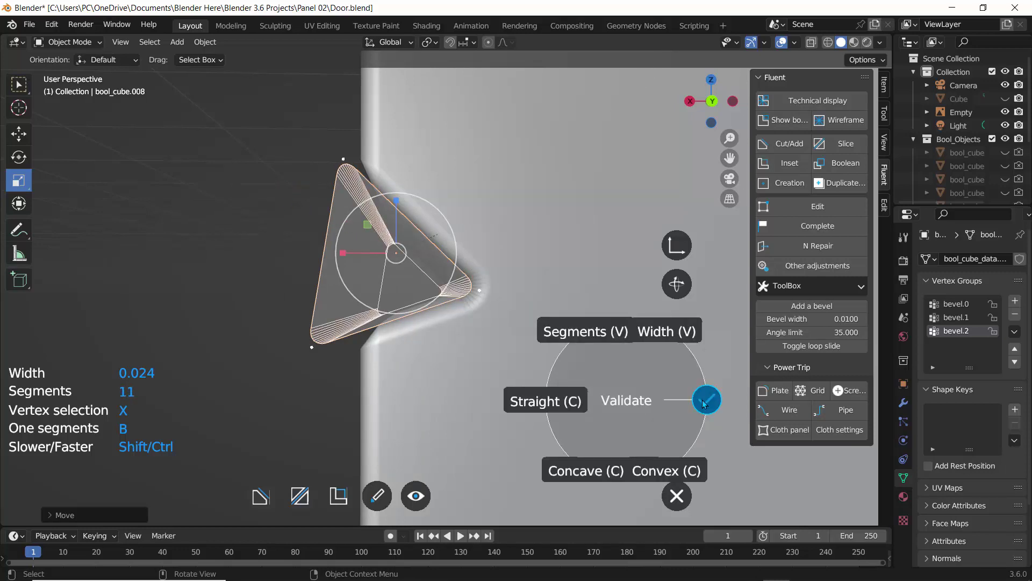
click(545, 401)
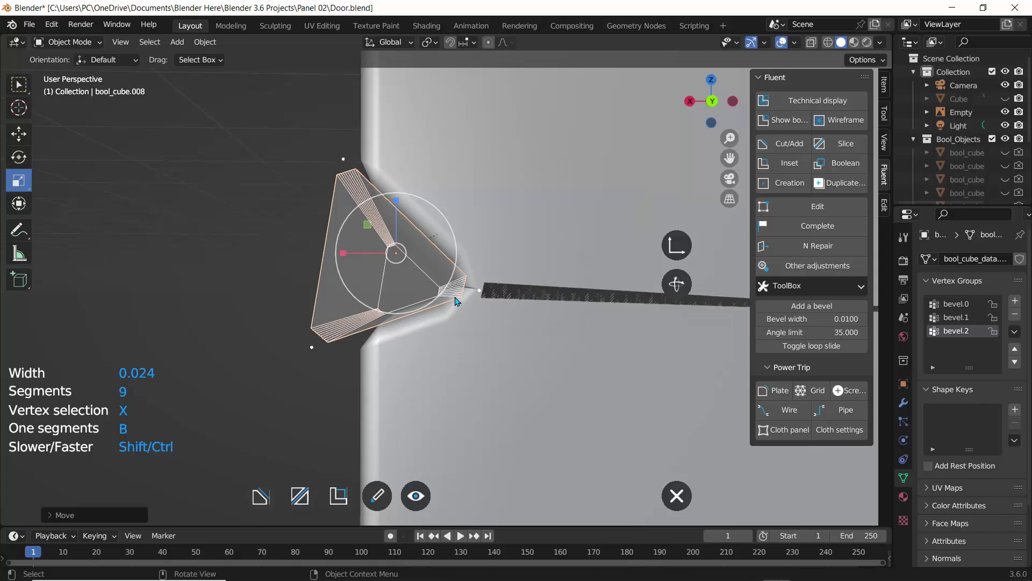
click(455, 297)
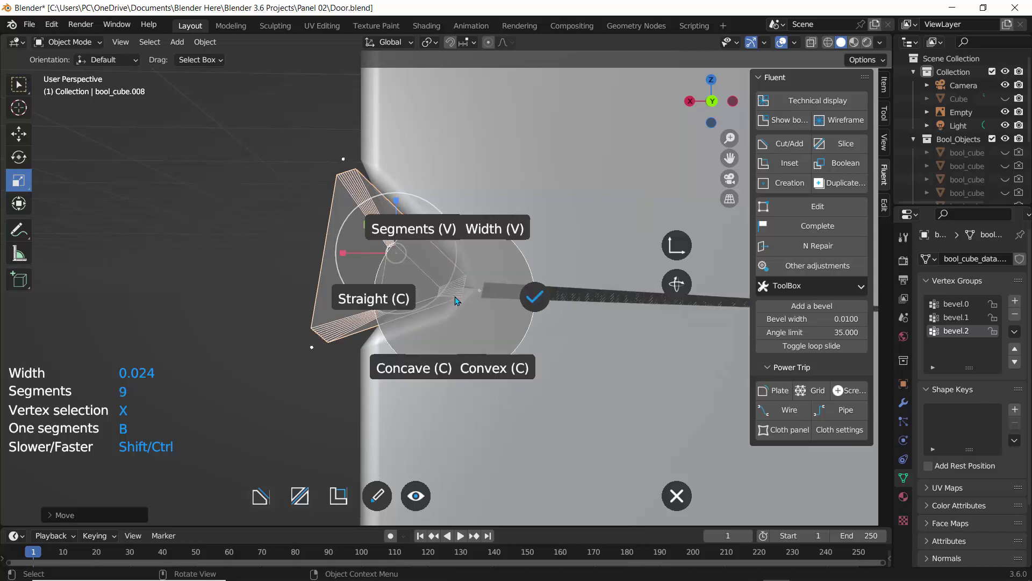
click(406, 367)
scroll(491, 362, up, 9)
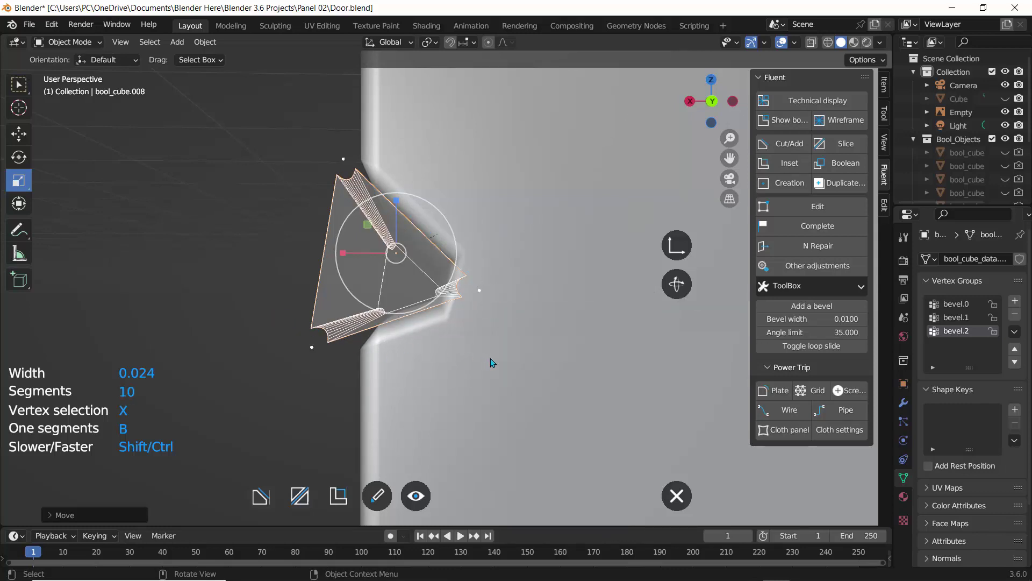
scroll(707, 368, down, 7)
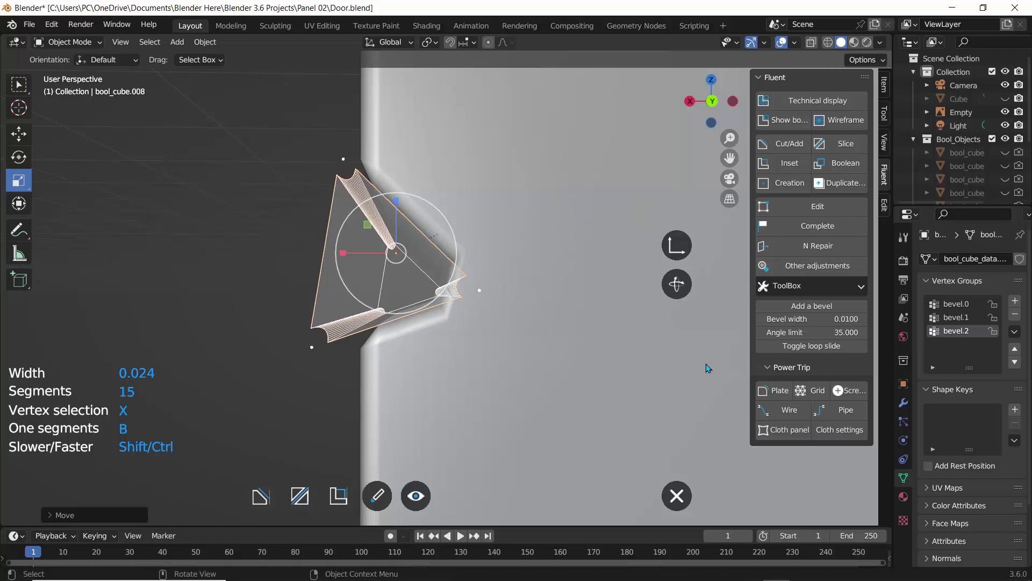
scroll(443, 294, up, 1)
Give the triangular cutter's corner bevel a convex profile with 10 segments and validate it.
right_click(443, 294)
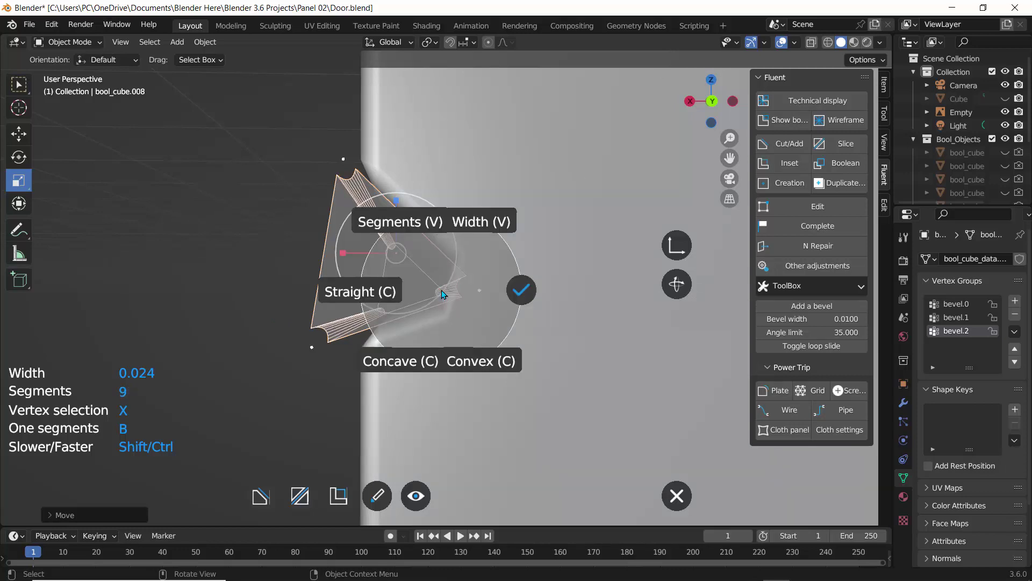
click(466, 361)
scroll(466, 361, up, 5)
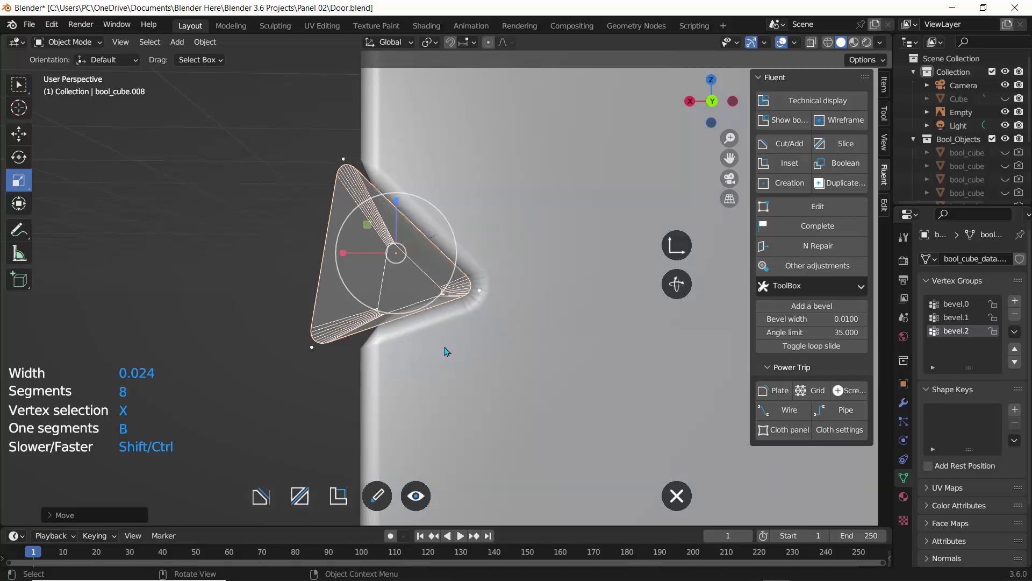
scroll(512, 374, down, 6)
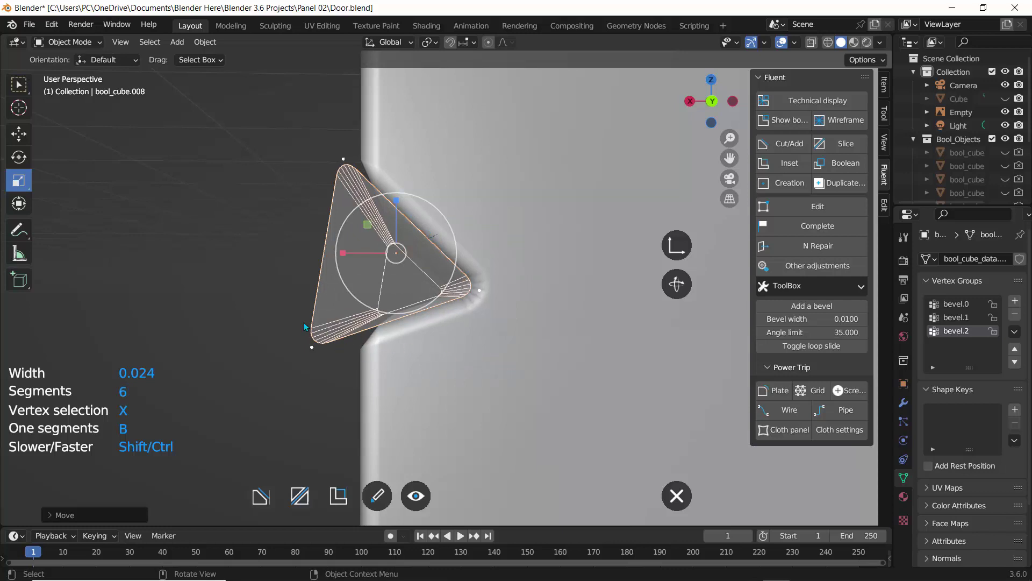
scroll(399, 330, up, 2)
scroll(399, 330, up, 5)
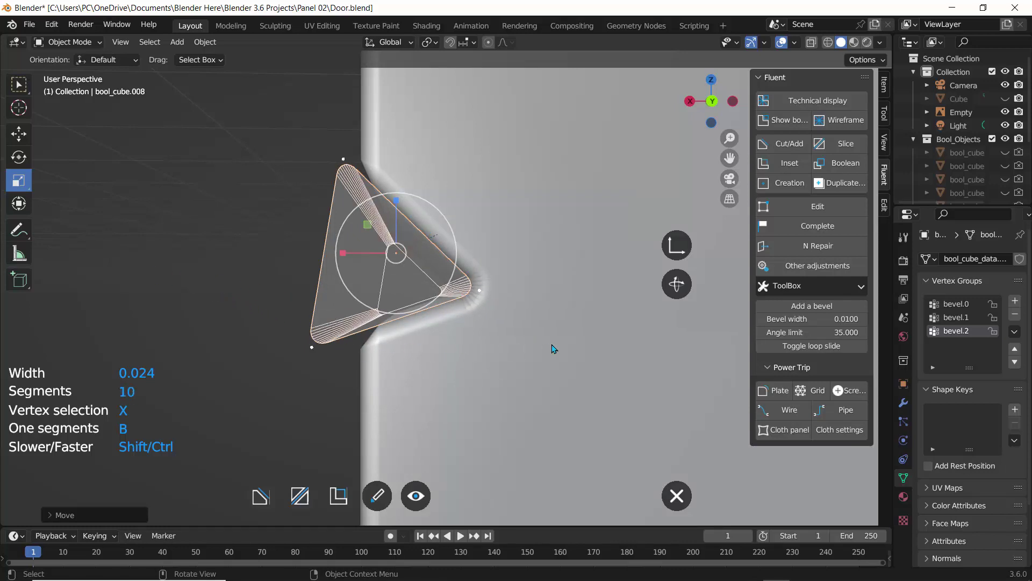
right_click(555, 348)
click(636, 345)
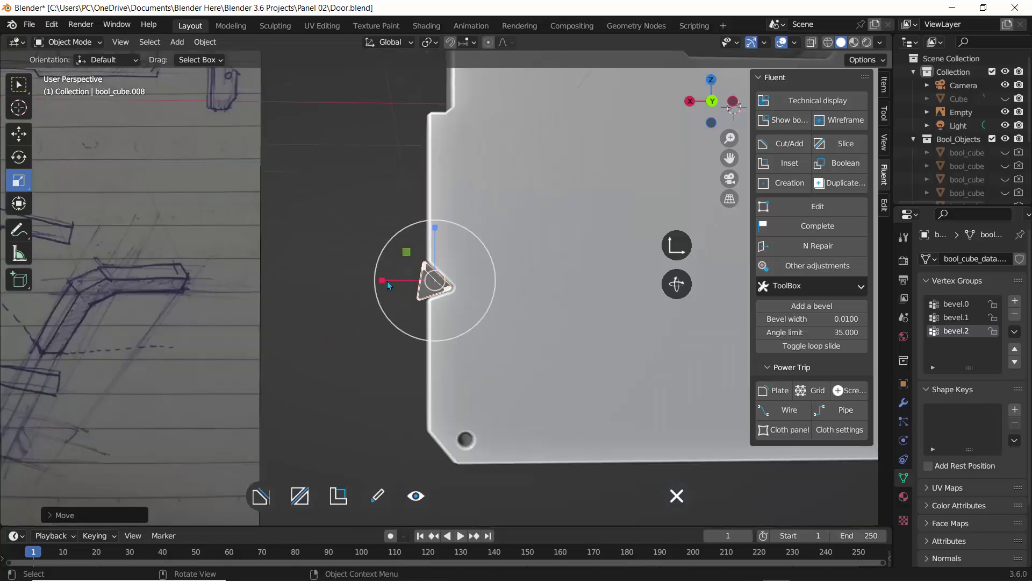
Mirror the triangular cutter along X onto the panel's opposite edge, then validate and quit the edit.
right_click(431, 281)
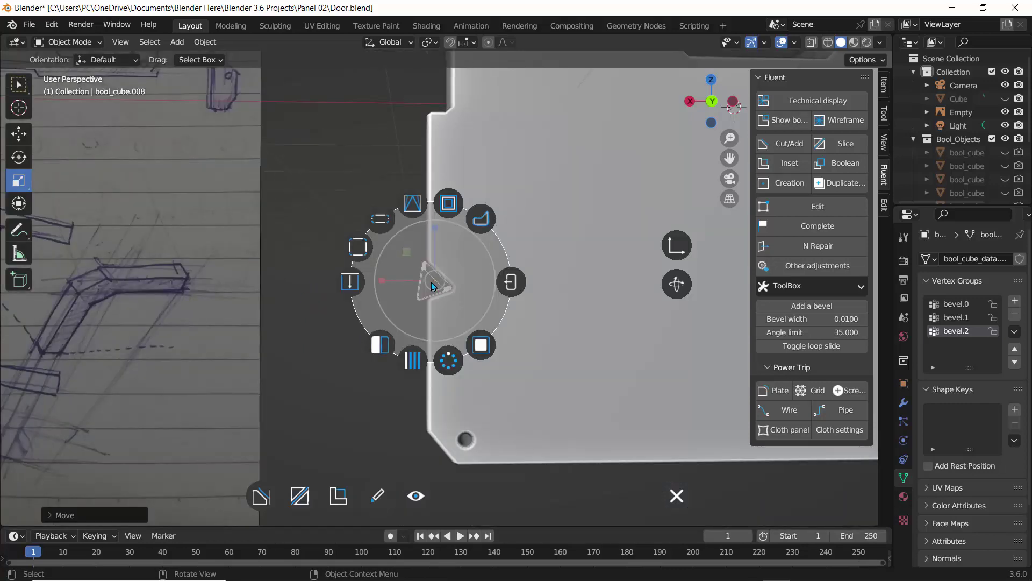
click(376, 345)
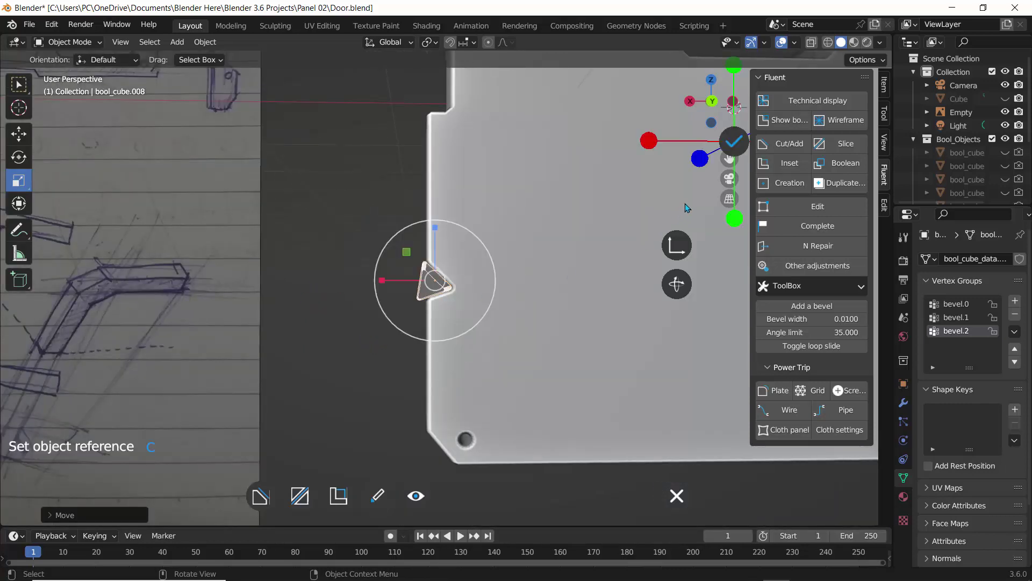
scroll(687, 207, down, 5)
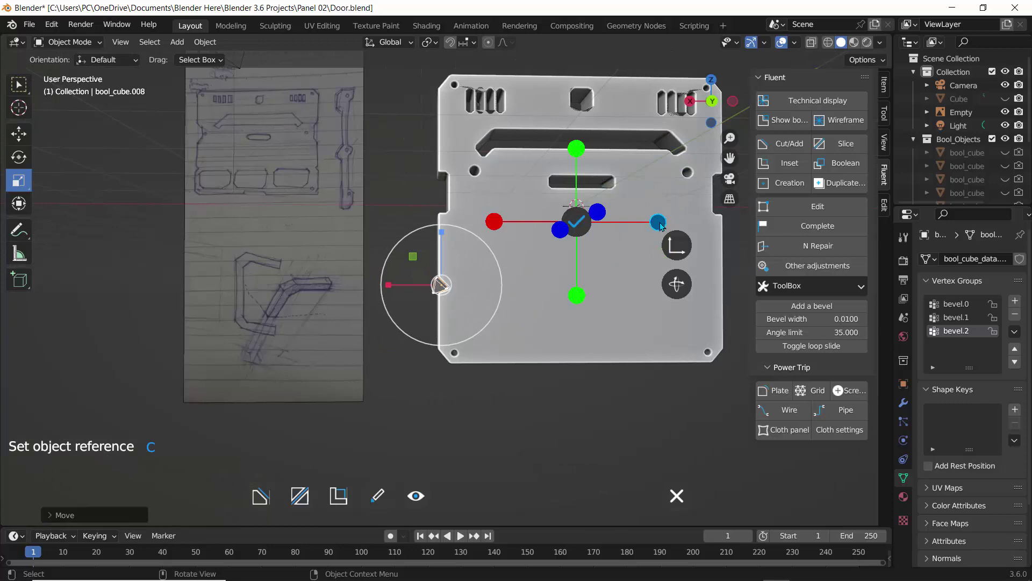
click(659, 223)
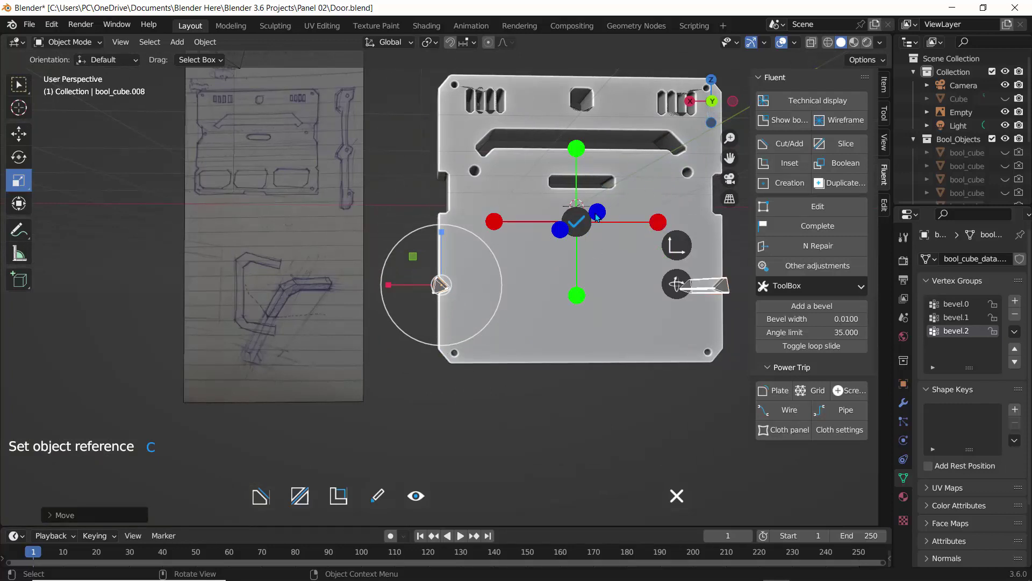
click(576, 220)
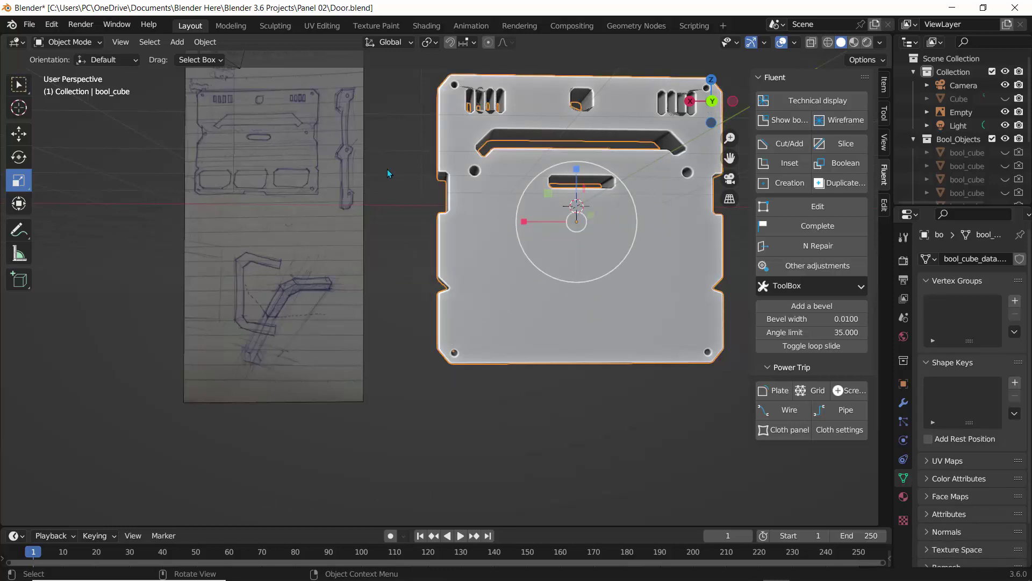
Compare the panel and its mirrored triangular notches with the reference sketch in the straight back view.
click(712, 101)
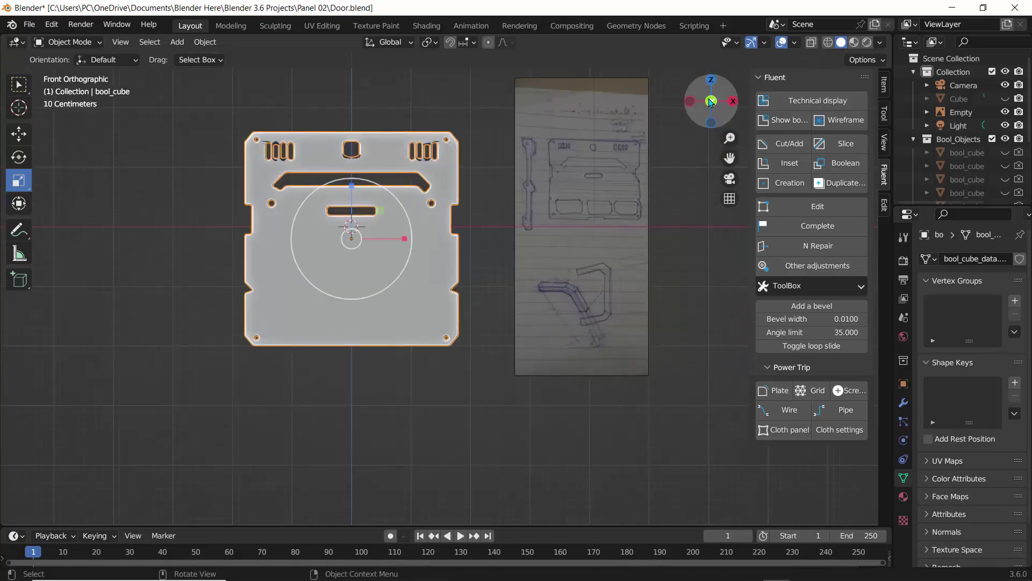
click(711, 101)
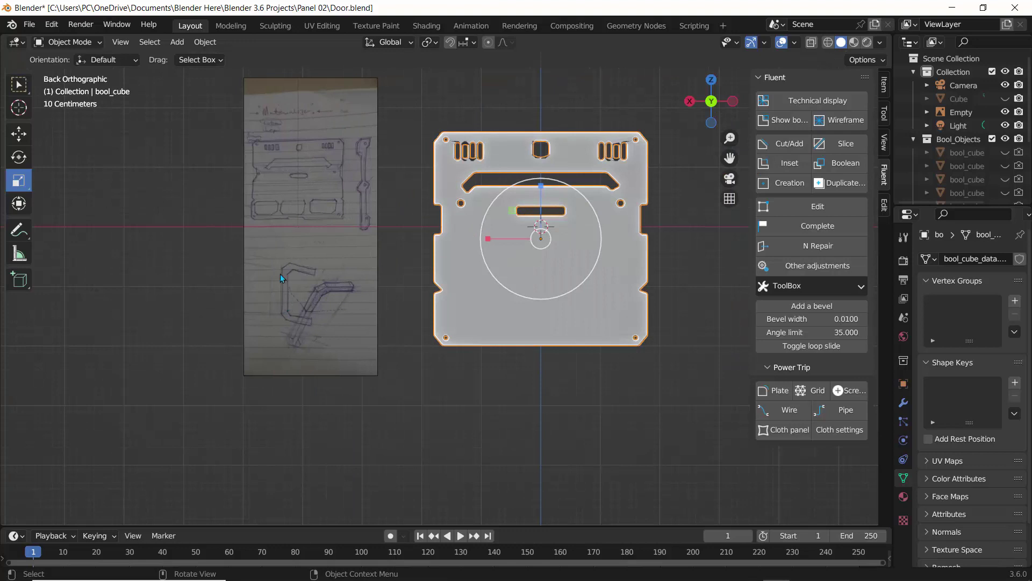
scroll(280, 271, up, 2)
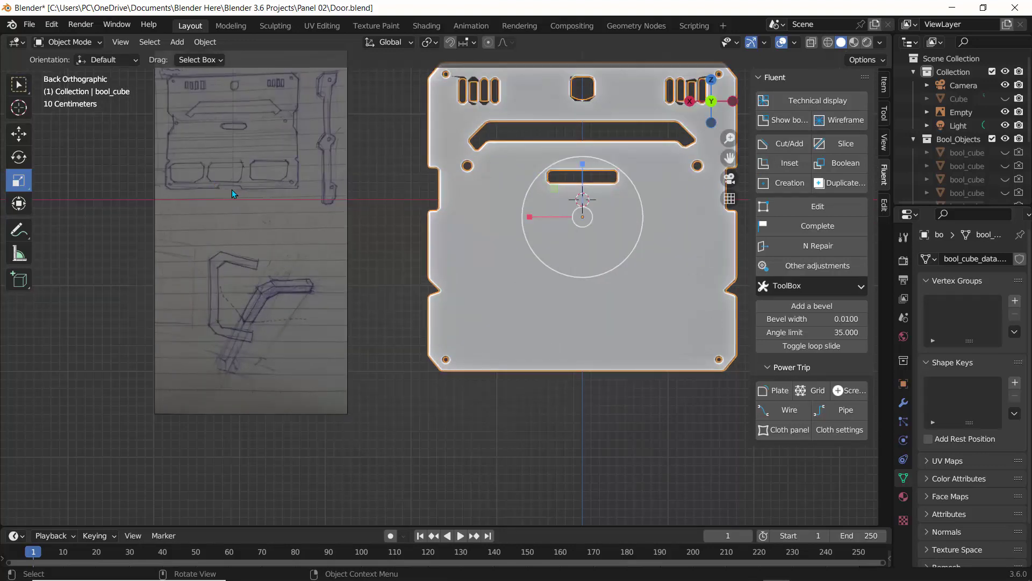
scroll(422, 237, down, 1)
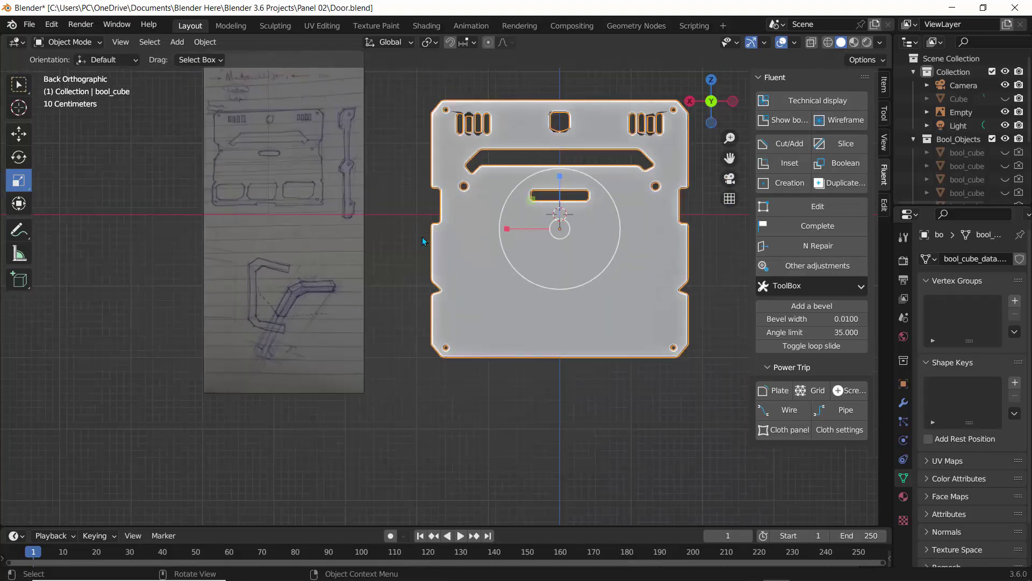
scroll(263, 206, up, 2)
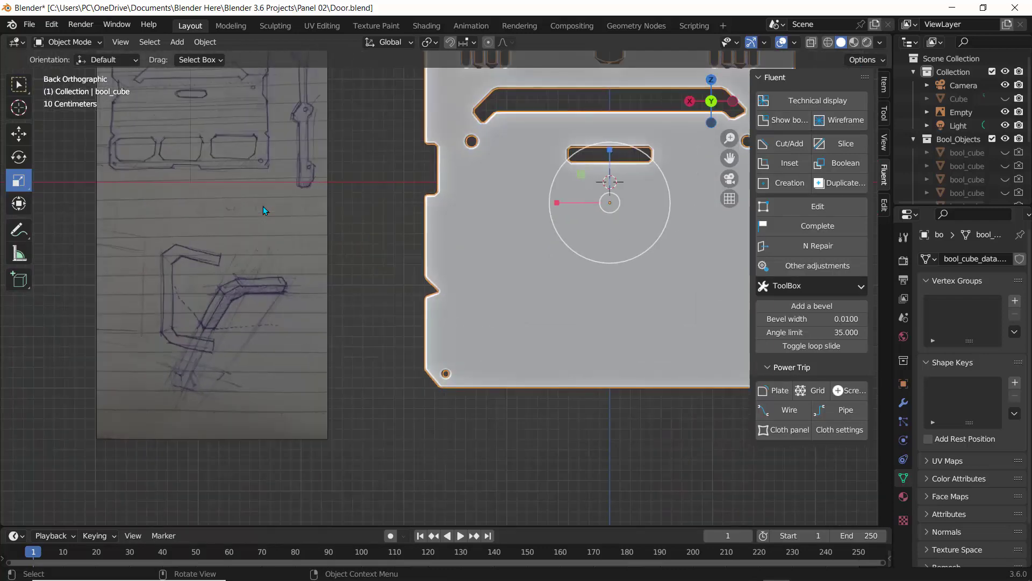
scroll(263, 206, down, 1)
right_click(544, 327)
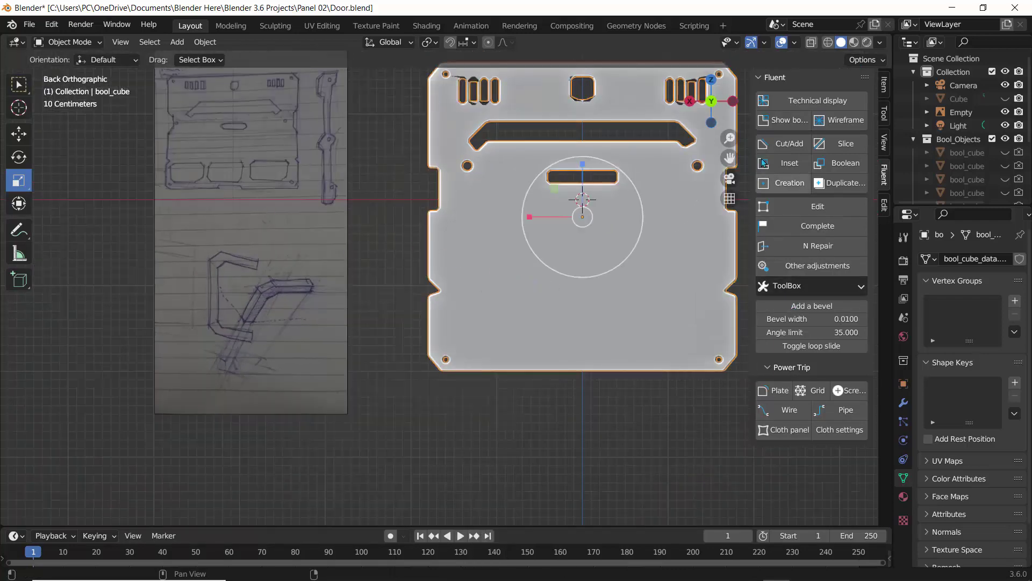
Cut a shallow rectangular notch into the middle of the panel's bottom edge with a rectangle cutter and finish the cut.
click(788, 143)
click(601, 302)
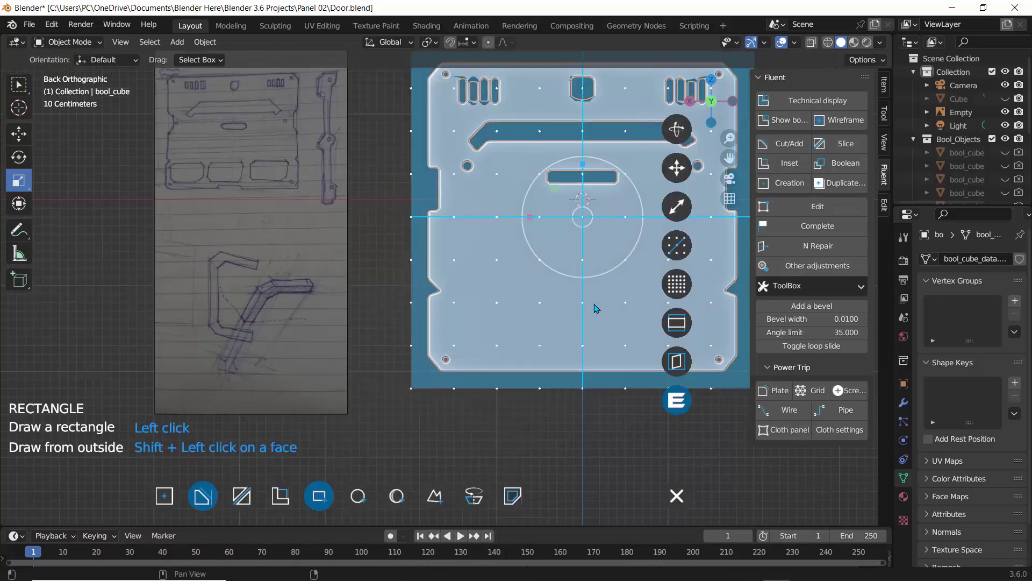
click(553, 363)
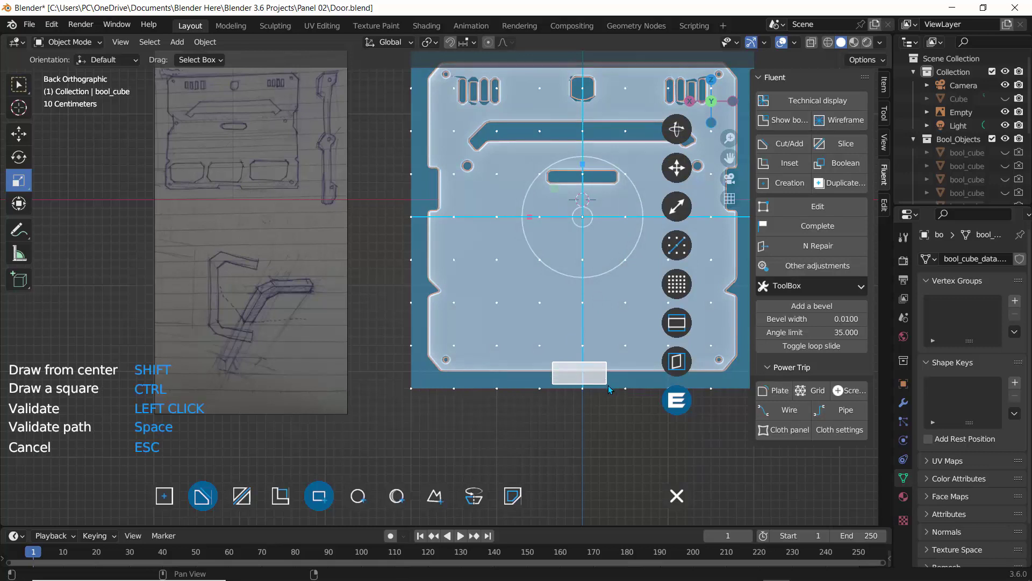
click(609, 385)
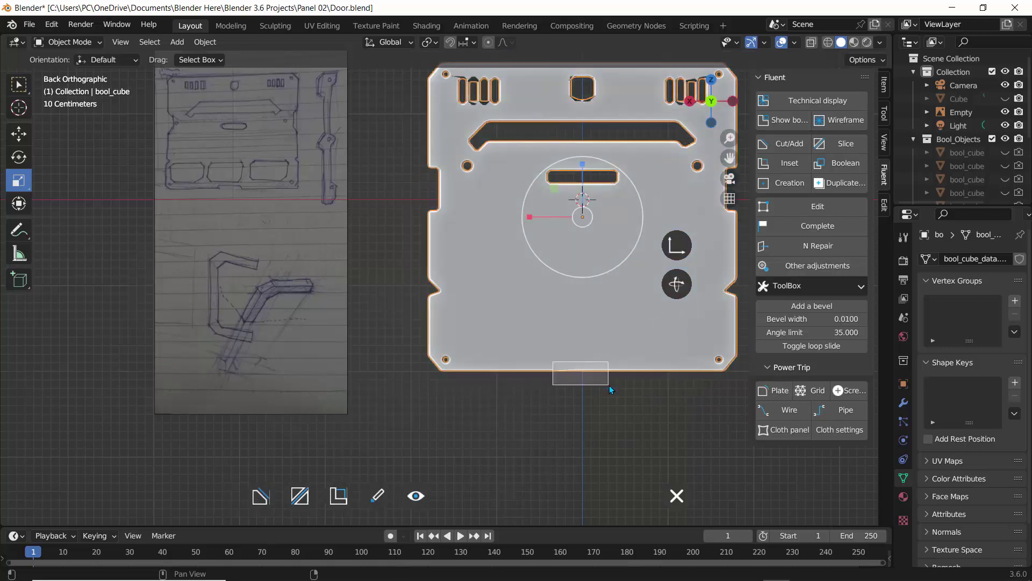
click(526, 381)
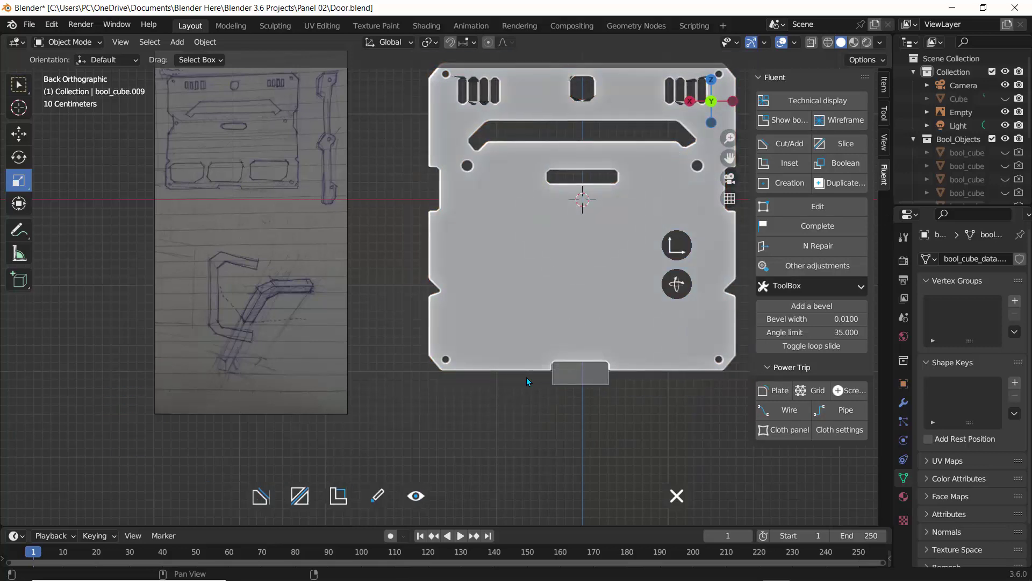
scroll(526, 381, up, 2)
scroll(525, 380, down, 1)
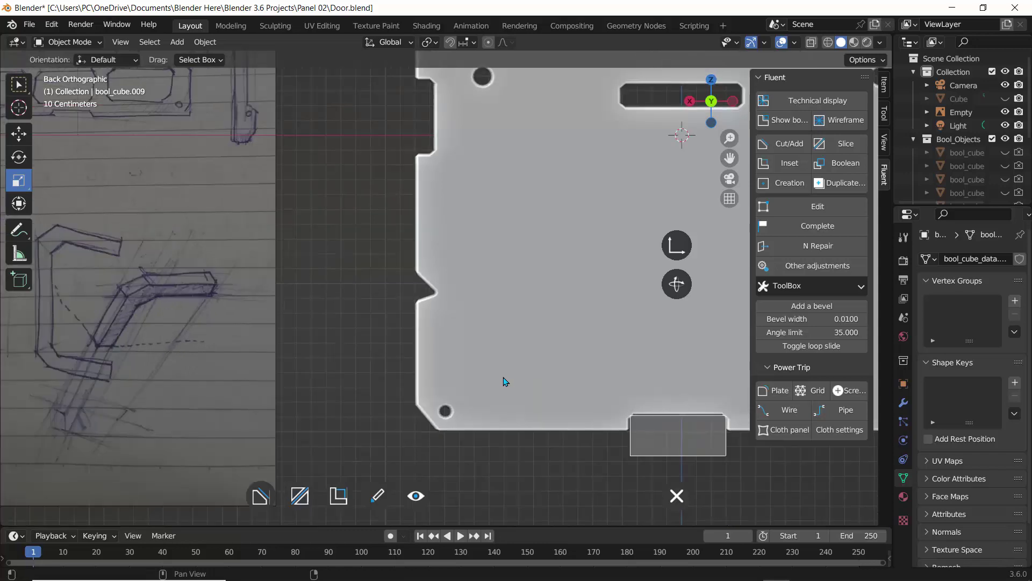
click(346, 341)
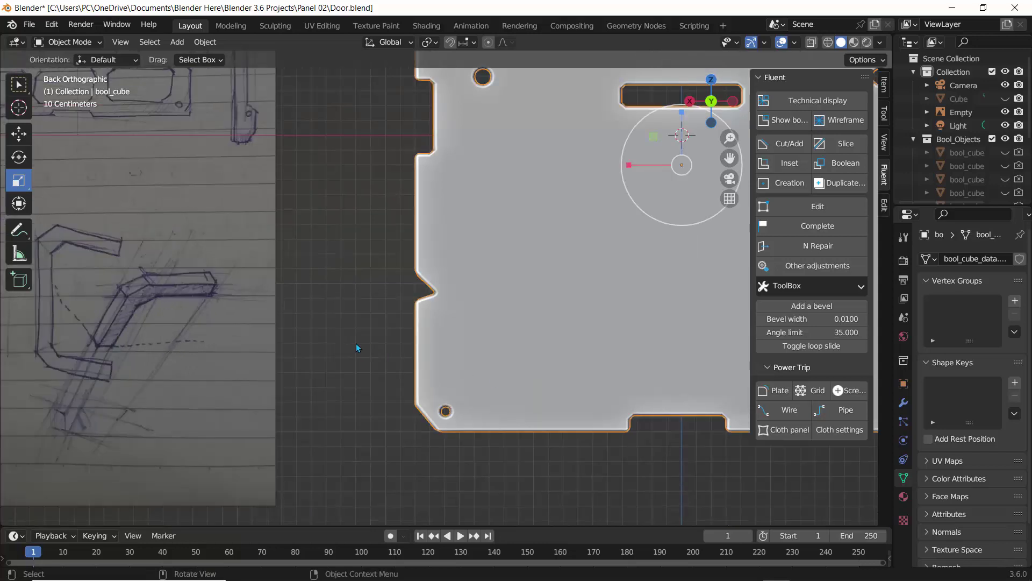
middle_drag(575, 471, 533, 425)
scroll(533, 425, down, 6)
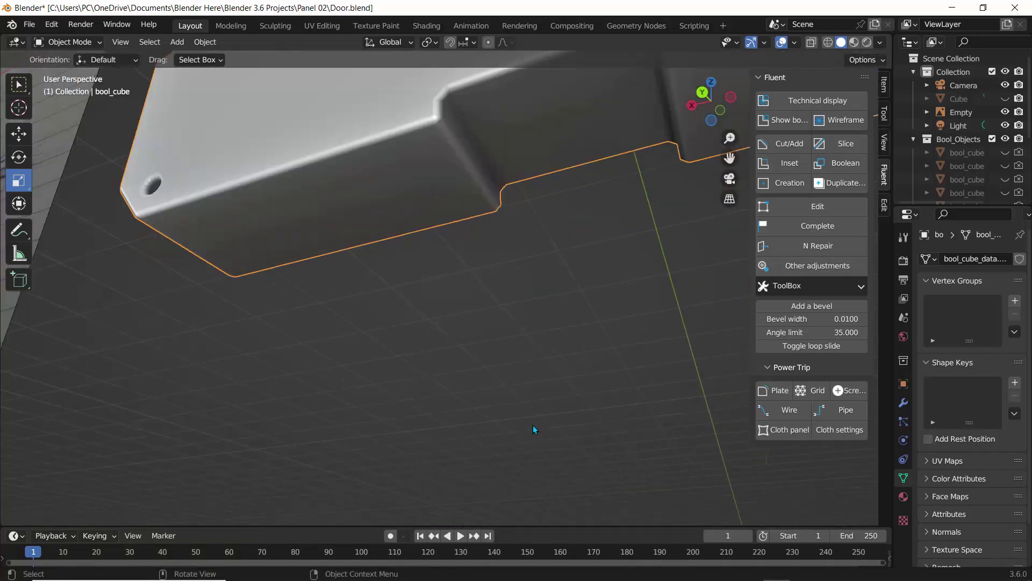
middle_drag(449, 332, 470, 379)
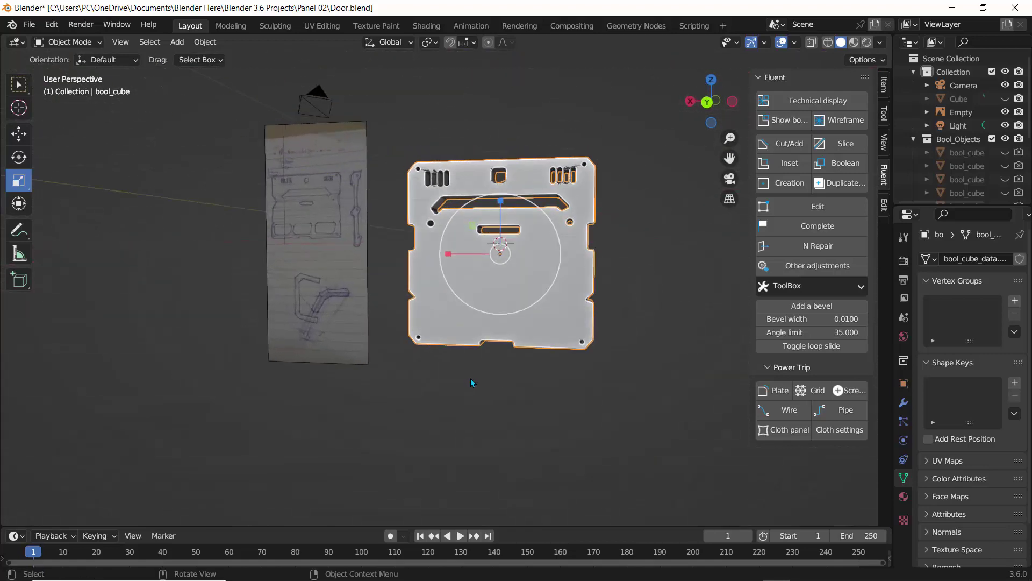
In the straight back view, cut a rectangular opening through the panel, centred above the bottom notch.
click(710, 102)
scroll(352, 268, up, 4)
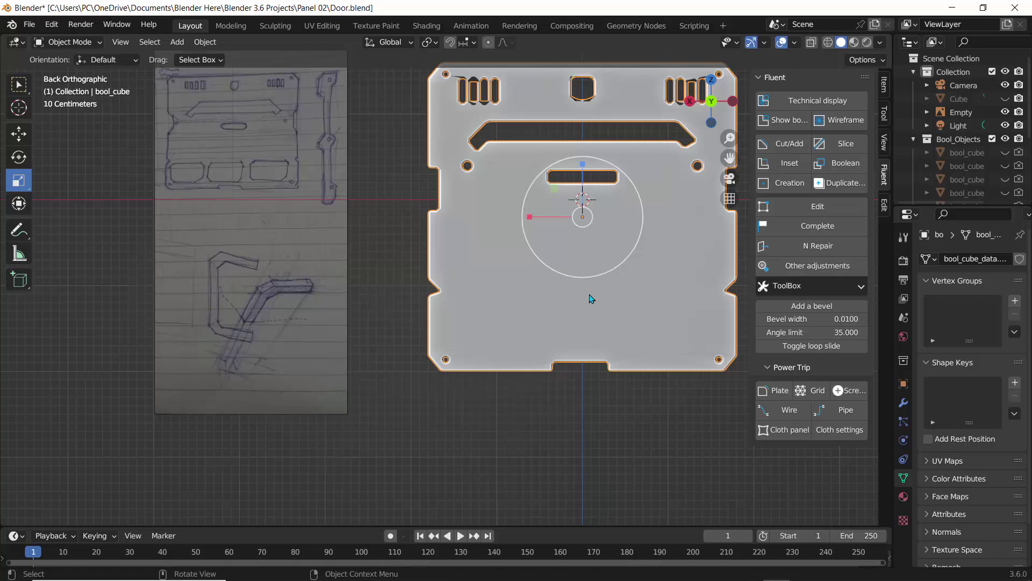
scroll(571, 318, down, 2)
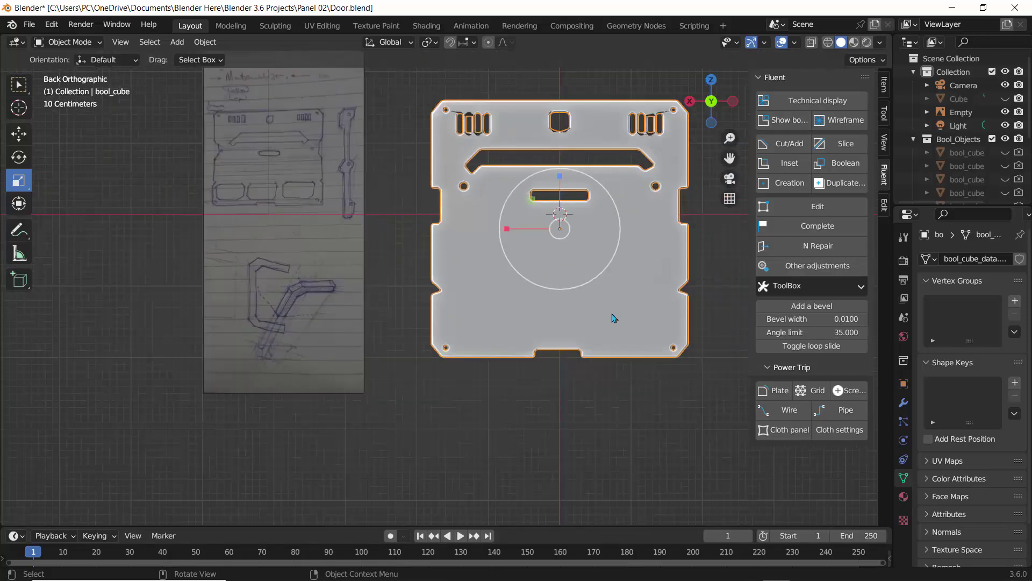
click(773, 149)
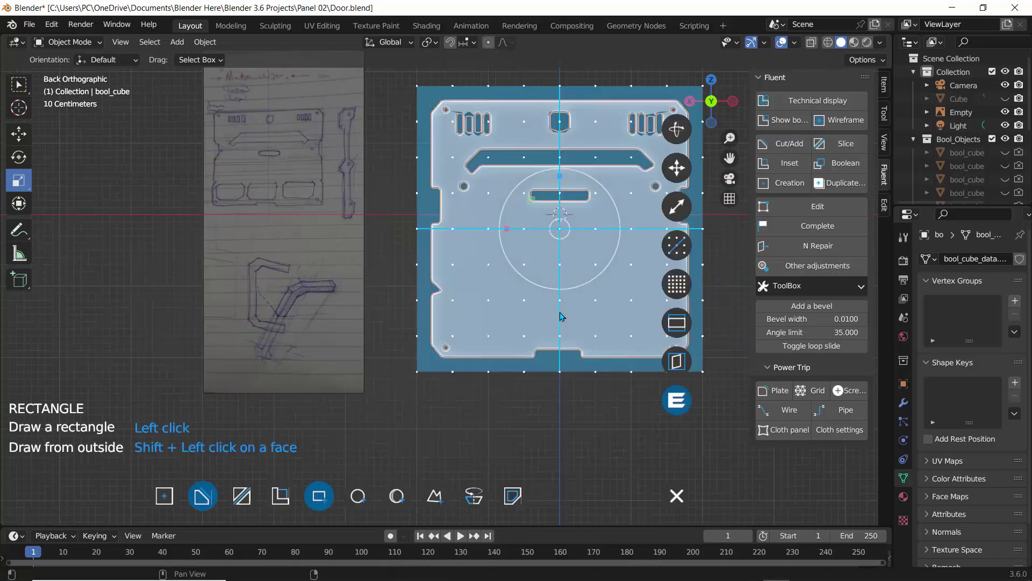
scroll(541, 315, up, 1)
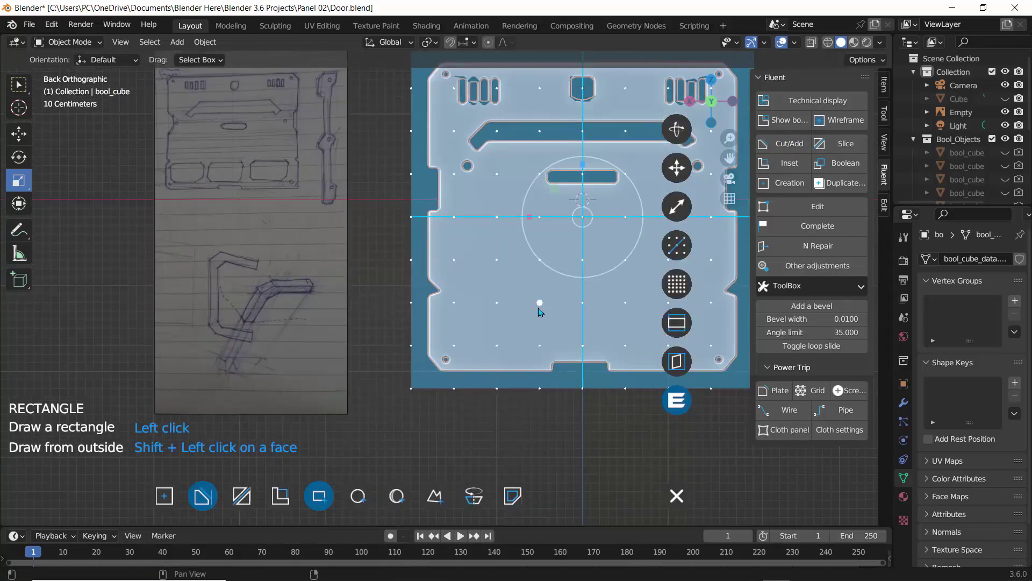
click(539, 304)
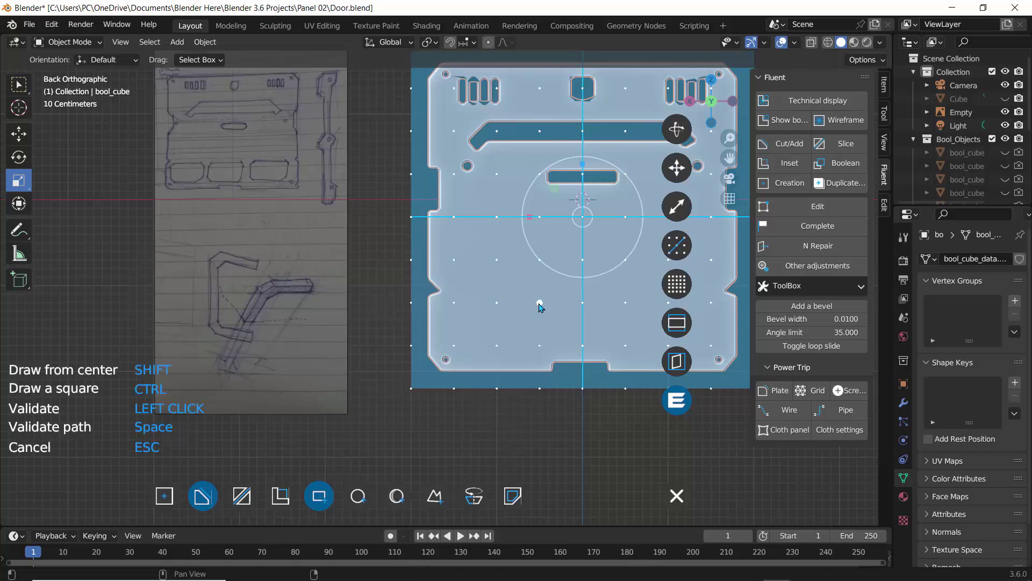
click(626, 346)
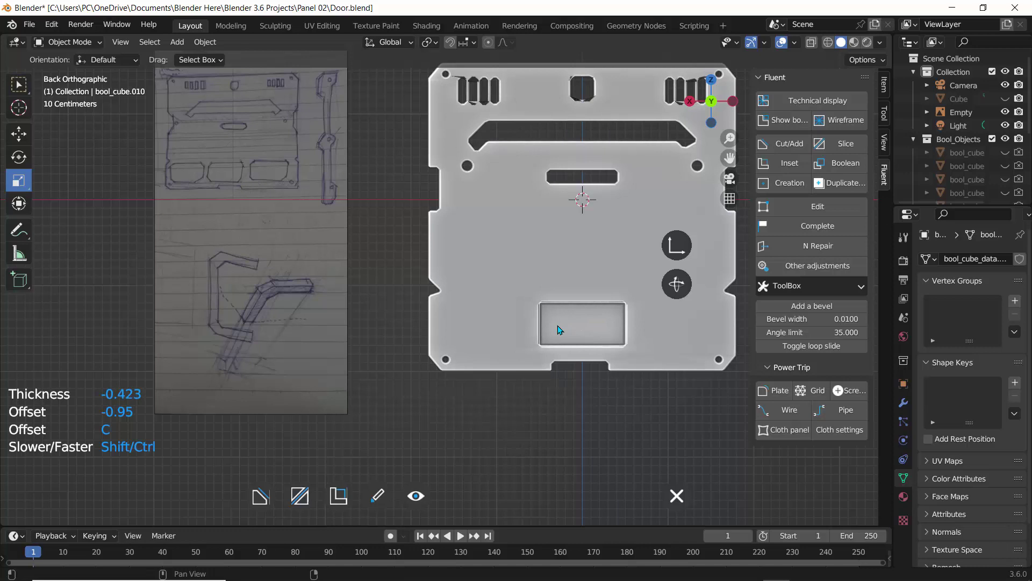
click(558, 329)
Bevel the rectangular cutter's corners with a width of 0.088 and 2 segments, and validate it.
key(f)
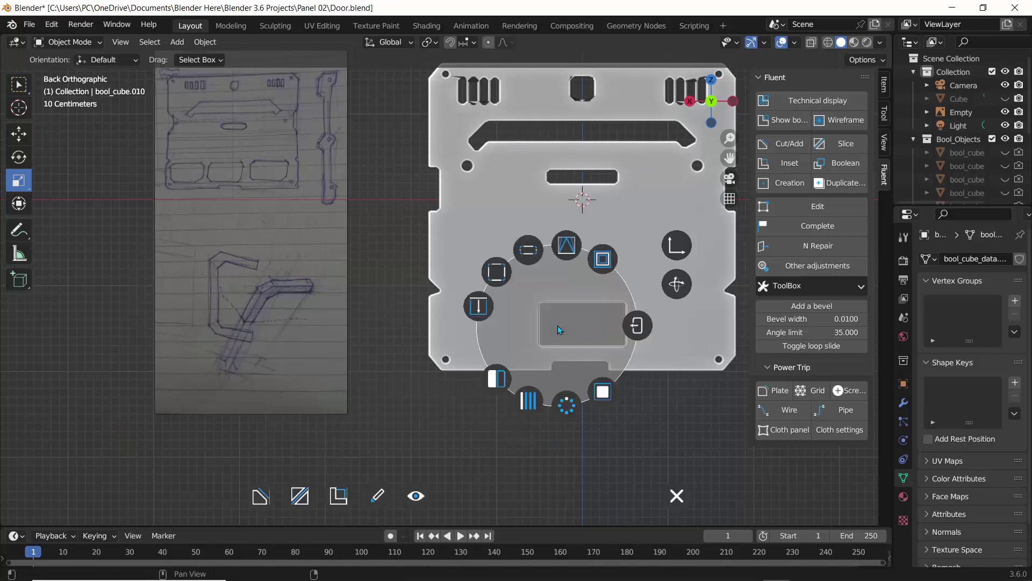
click(495, 278)
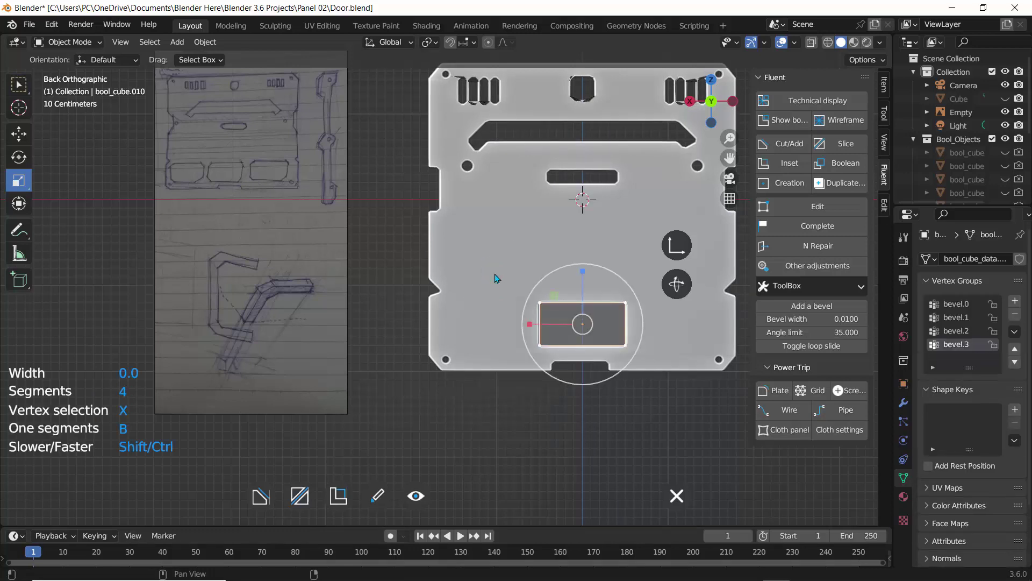
click(495, 276)
click(448, 277)
scroll(430, 275, down, 2)
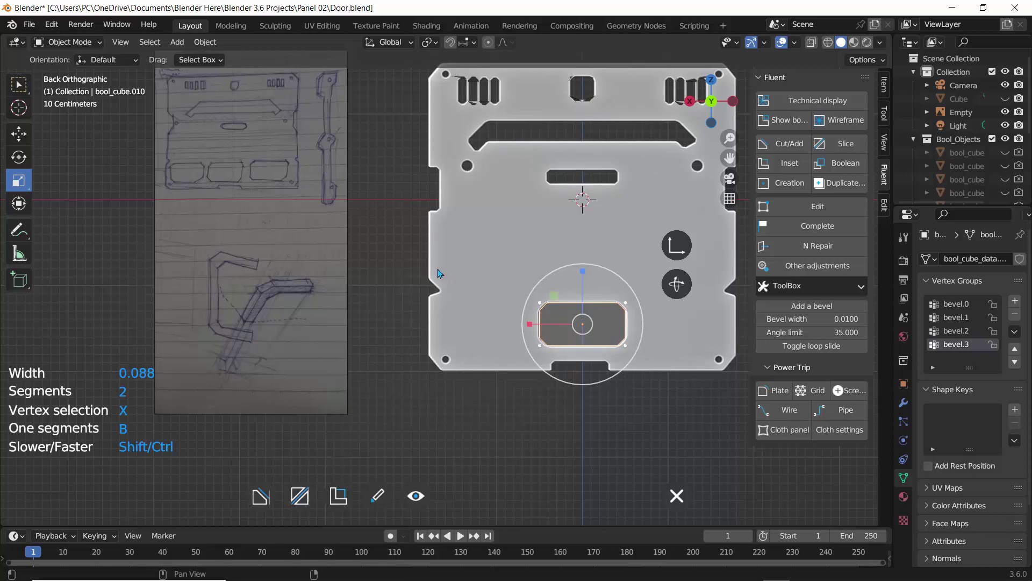
right_click(438, 273)
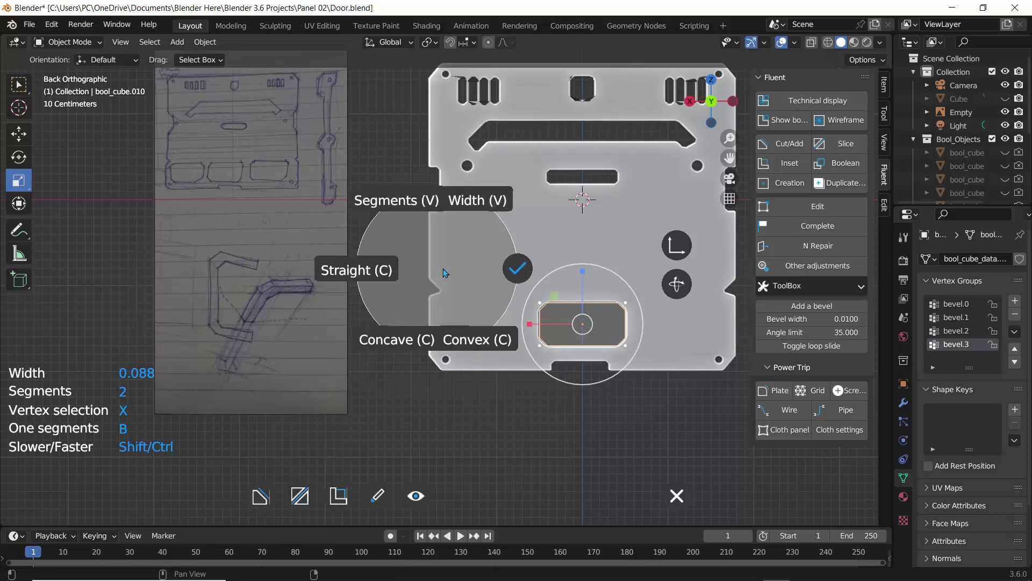
click(516, 272)
Array the bevelled cutter along X with a count of 3 and an offset of 1.32.
right_click(560, 309)
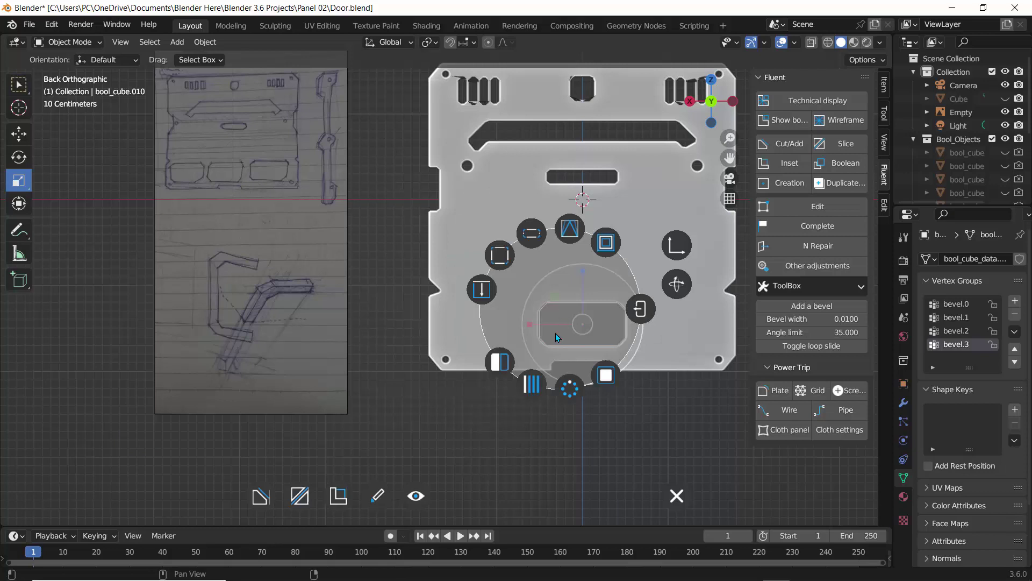
click(537, 379)
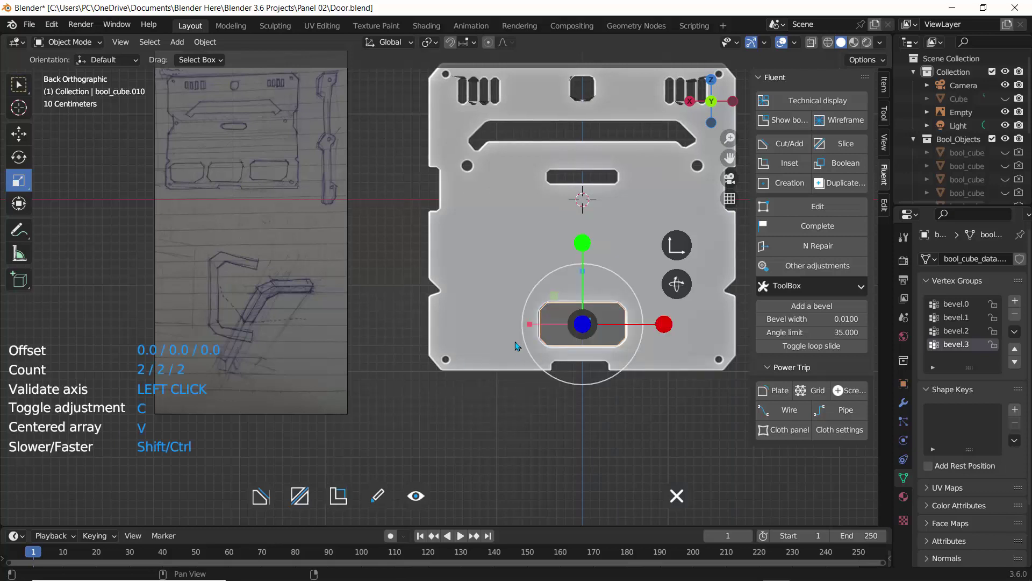
click(663, 322)
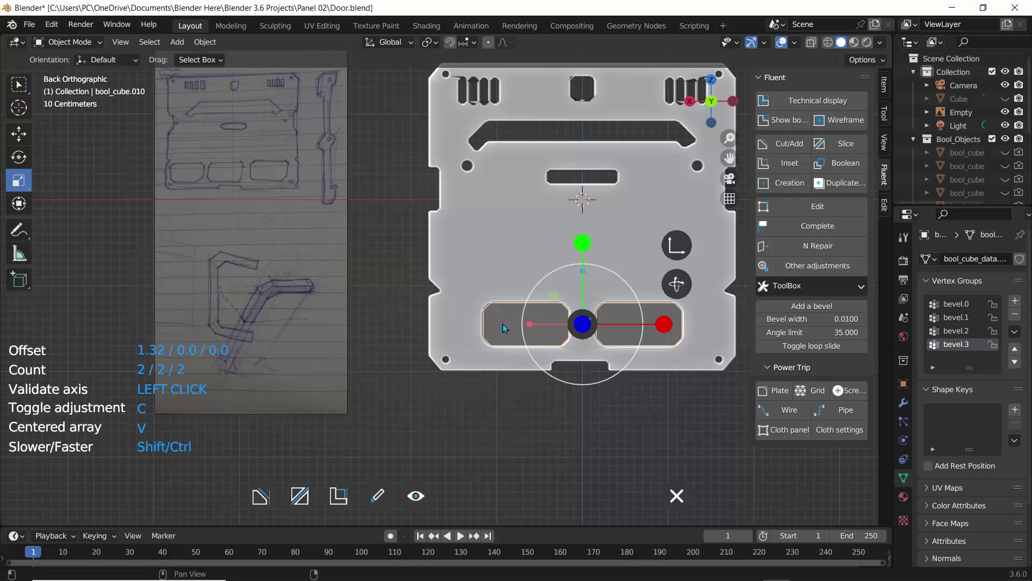
scroll(503, 324, down, 1)
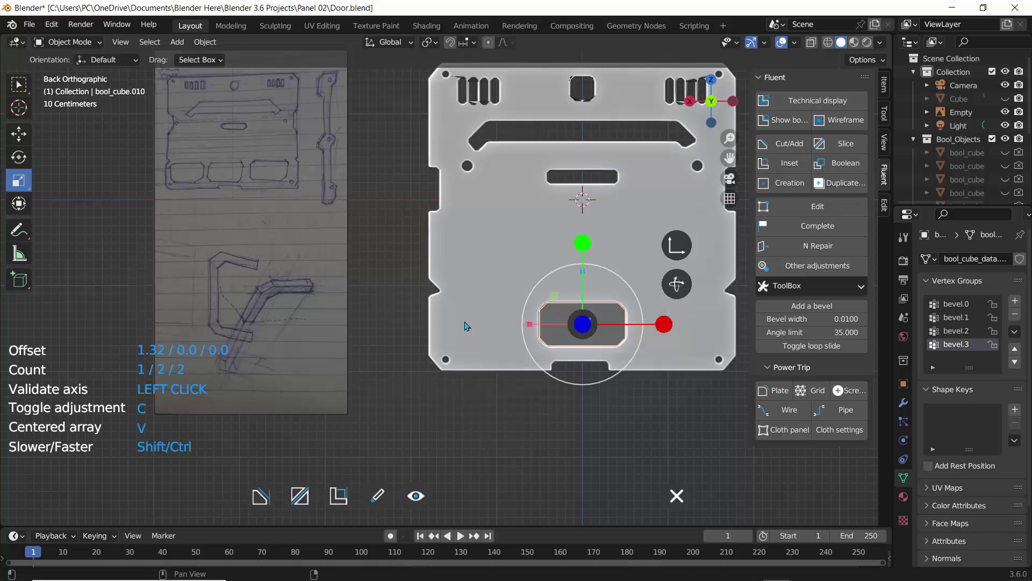
scroll(495, 312, up, 2)
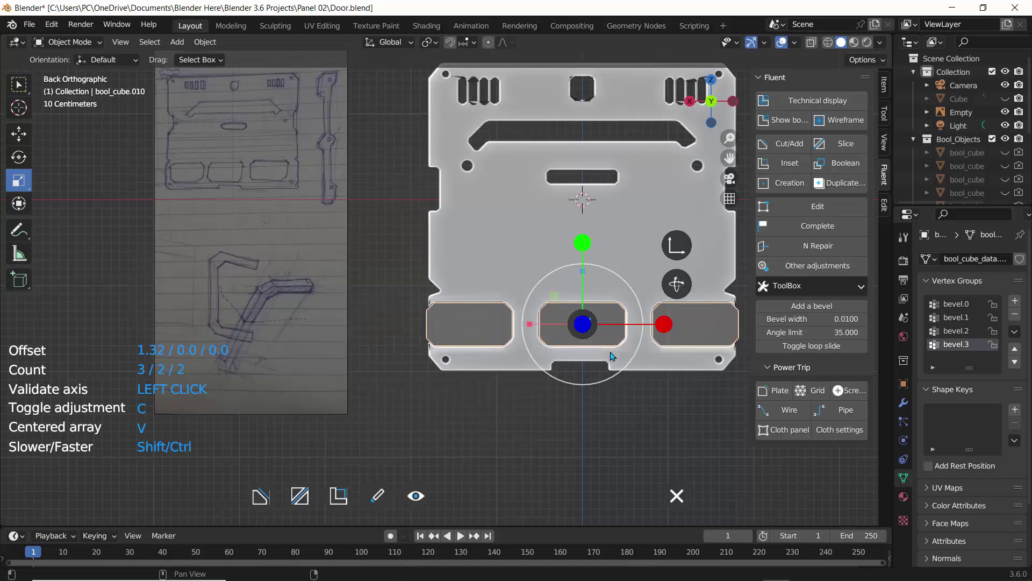
click(589, 319)
Narrow the three arrayed cutters along X so the row fits inside the panel's width, and validate the adjustment.
middle_drag(490, 270, 476, 270)
scroll(476, 270, down, 4)
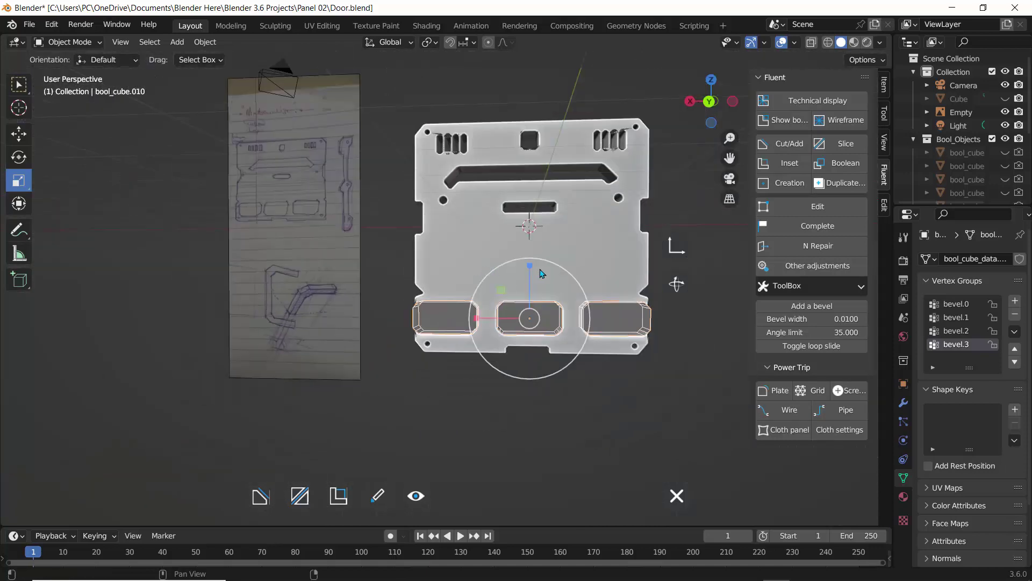
click(676, 252)
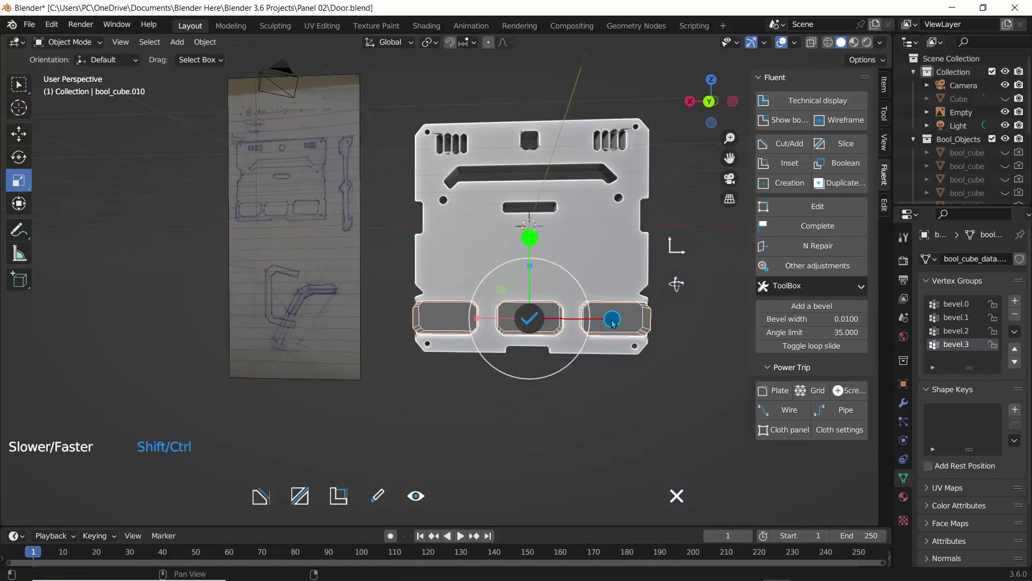
drag(601, 323, 449, 312)
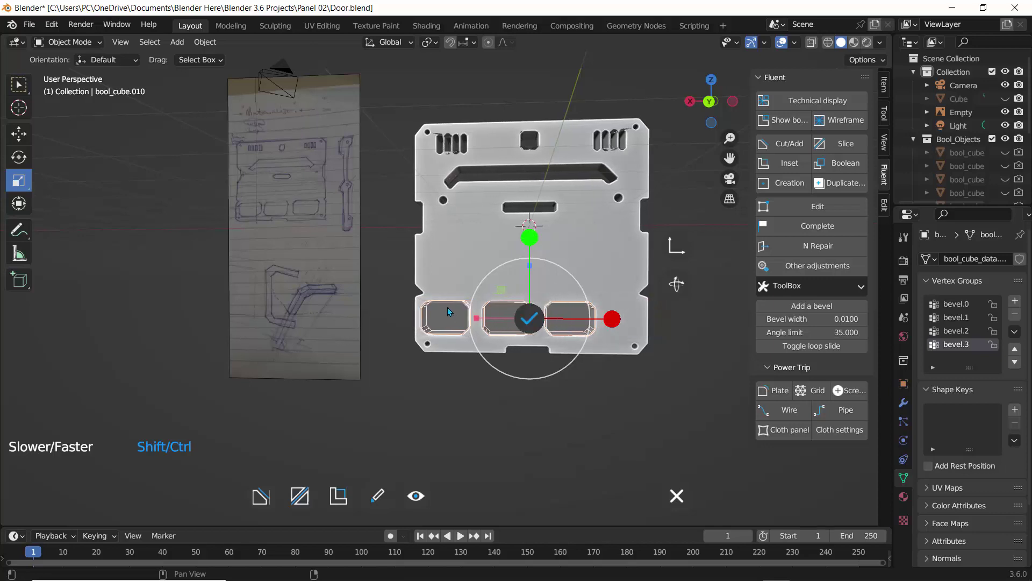
click(529, 318)
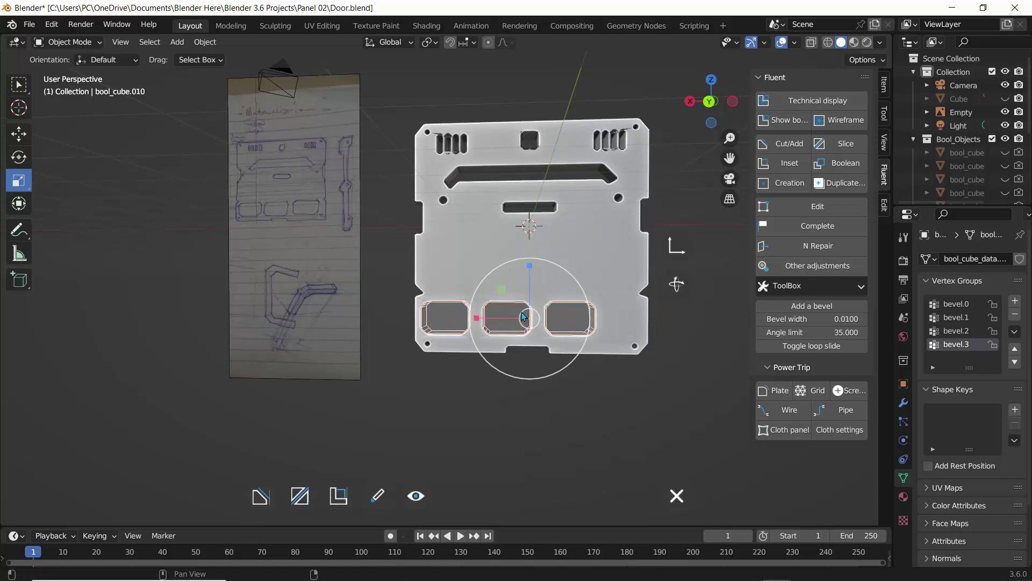
Move the row of three cutters about -0.32 m along X to centre it on the panel, and finish the cut.
key(g)
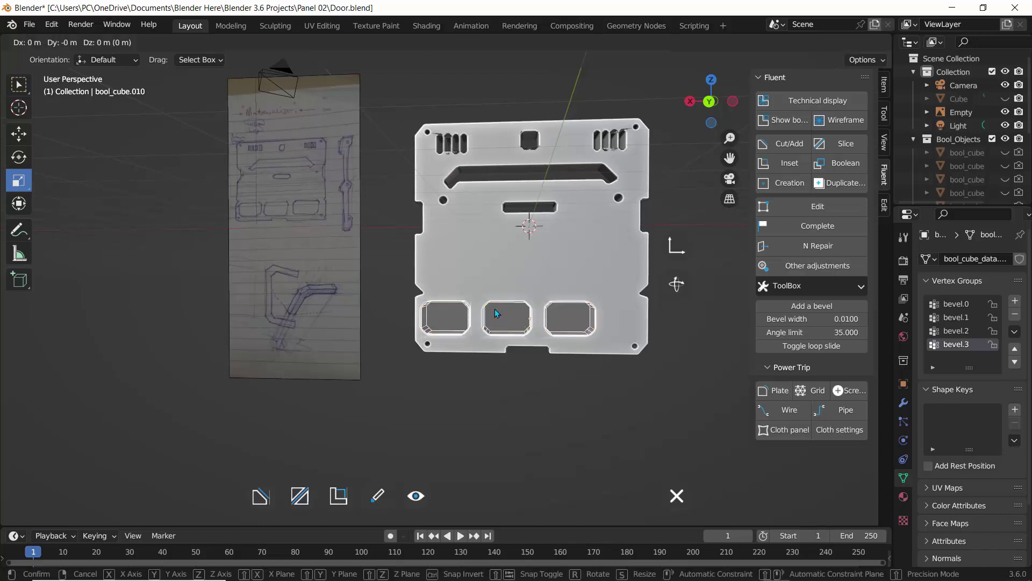
key(x)
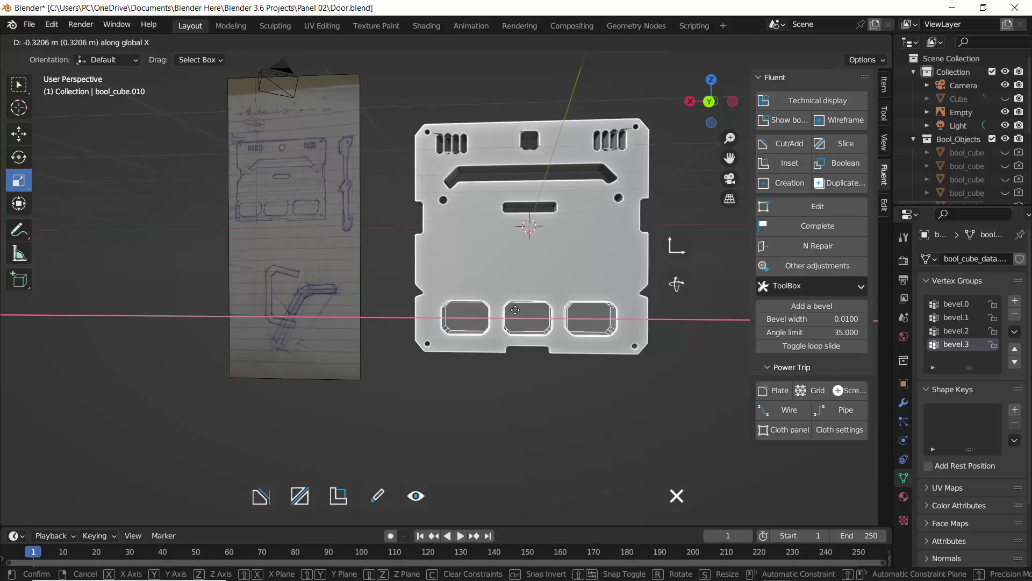
click(515, 310)
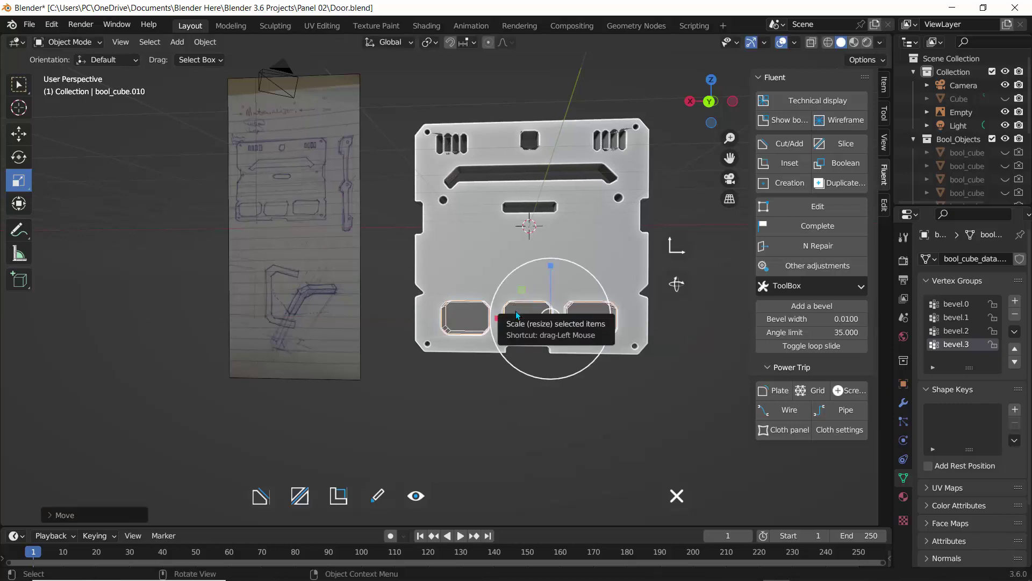
right_click(602, 355)
click(439, 389)
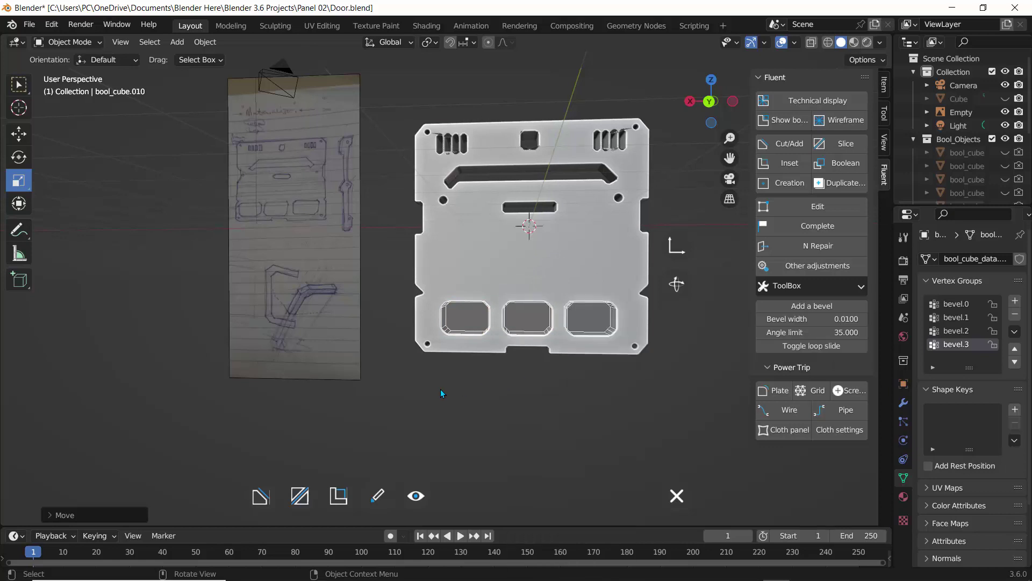
key(Escape)
From the back view, re-edit the three-opening cutter and slightly reduce its height along the vertical axis, then validate the adjustment.
click(710, 101)
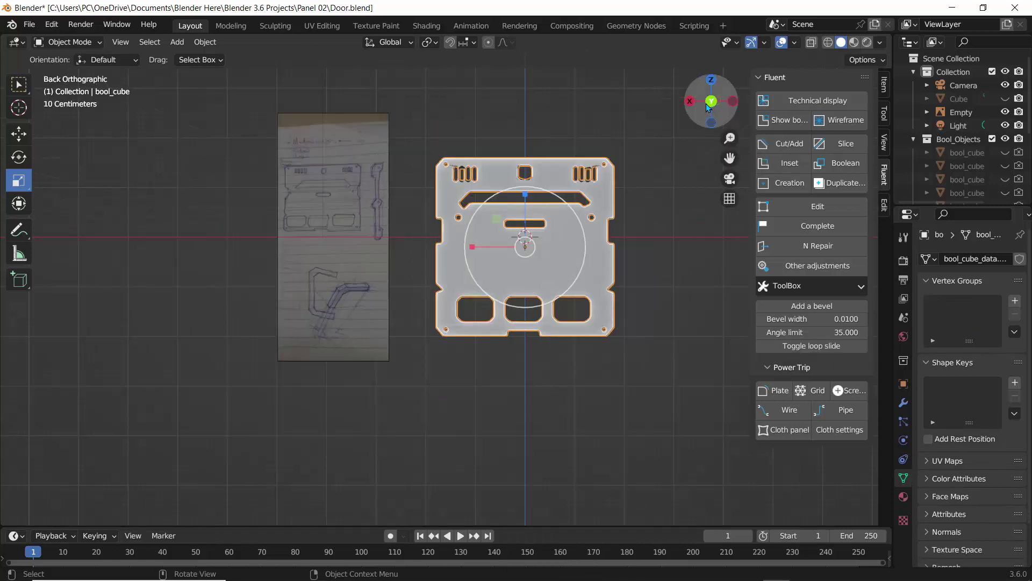
scroll(414, 299, up, 3)
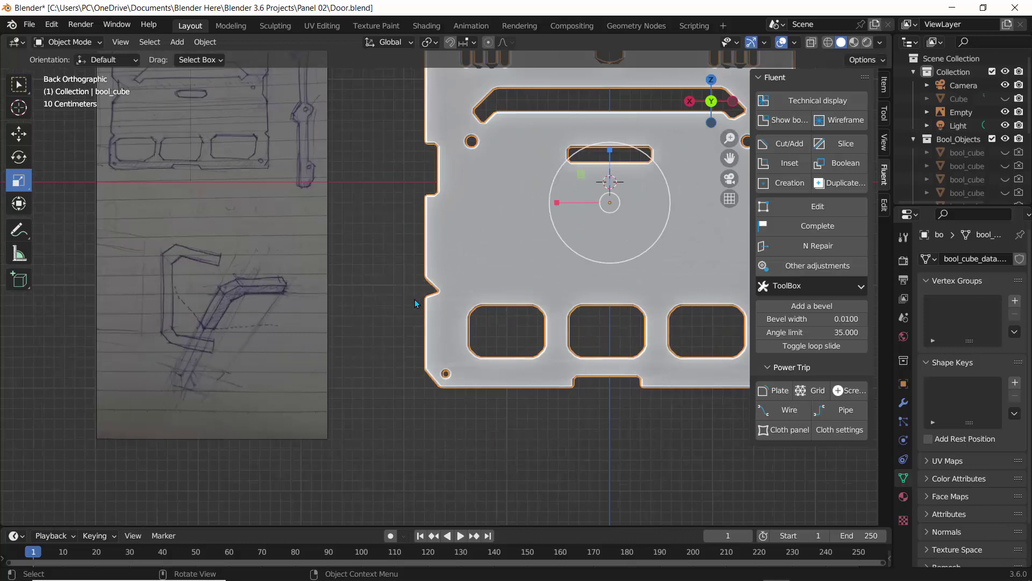
scroll(414, 299, down, 2)
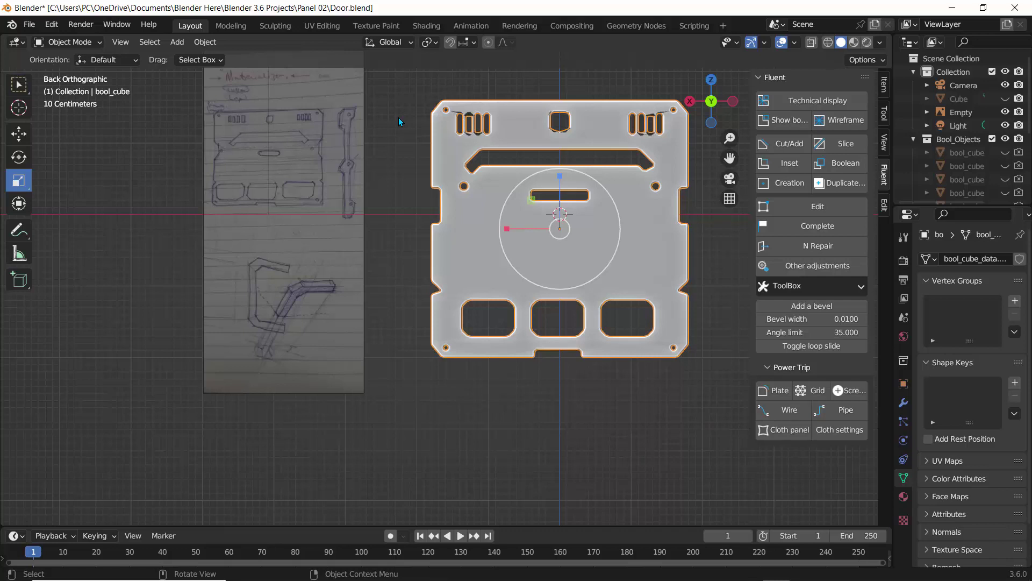
click(778, 121)
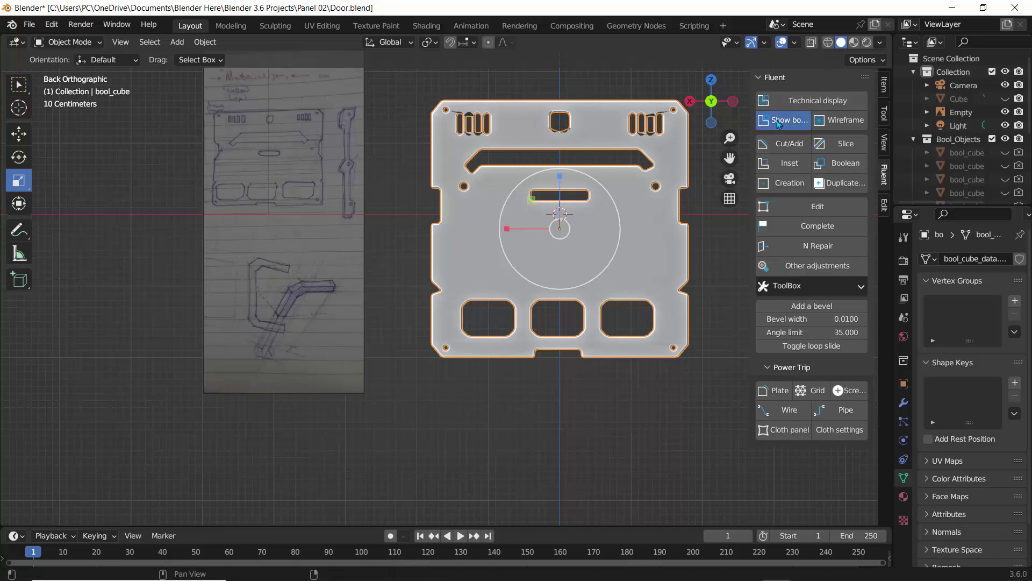
click(510, 306)
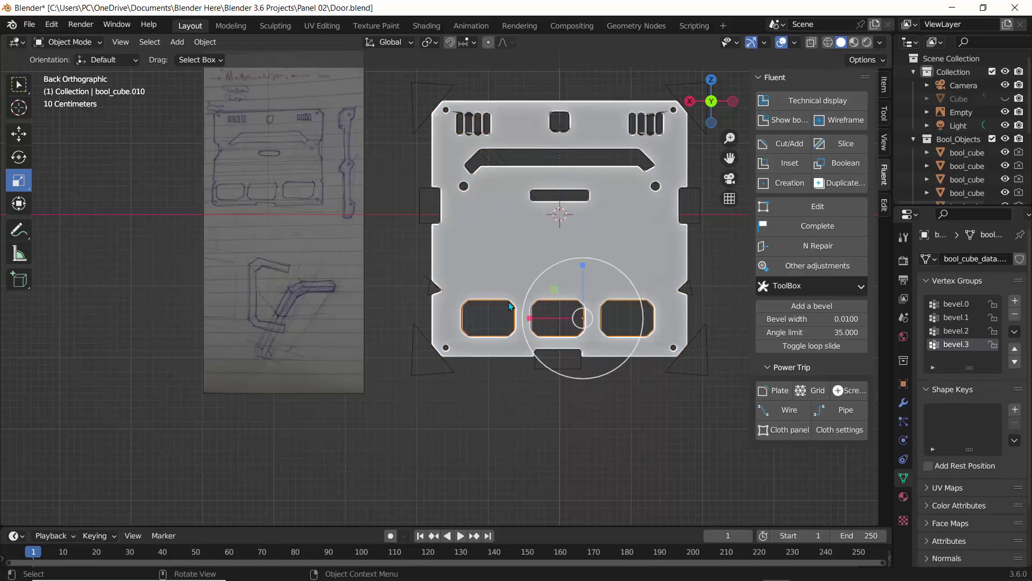
click(814, 210)
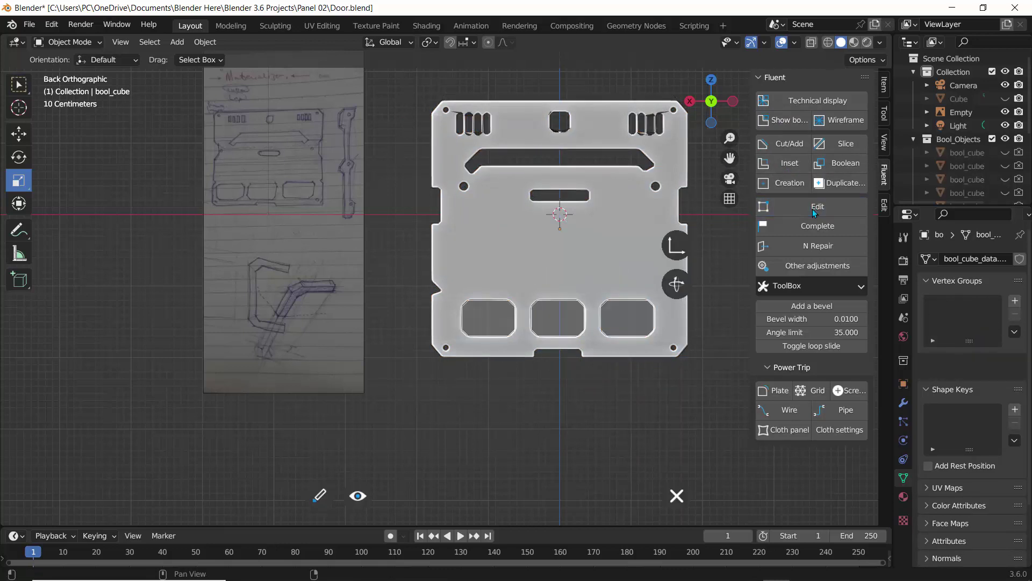
click(677, 245)
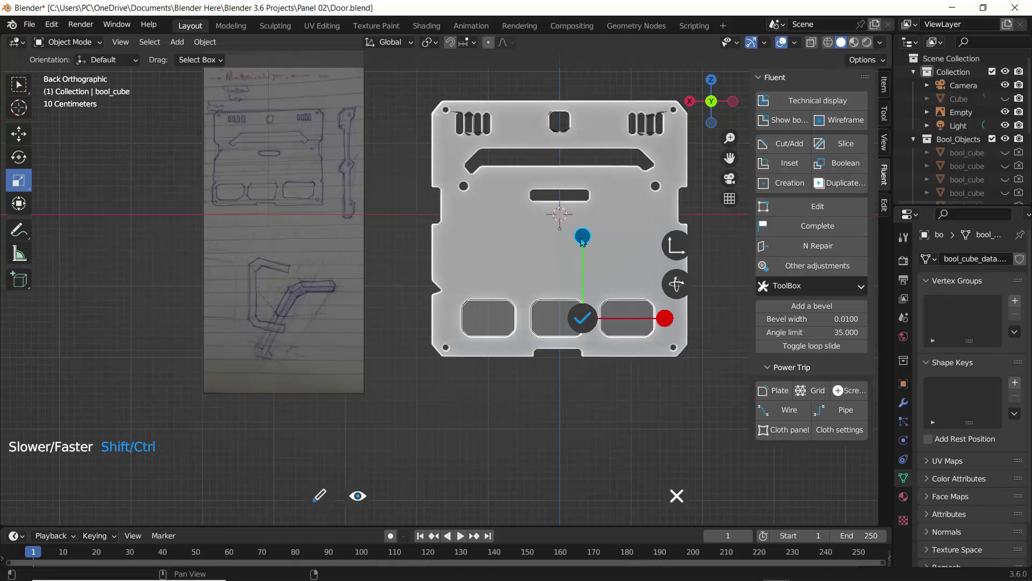
drag(596, 246, 591, 256)
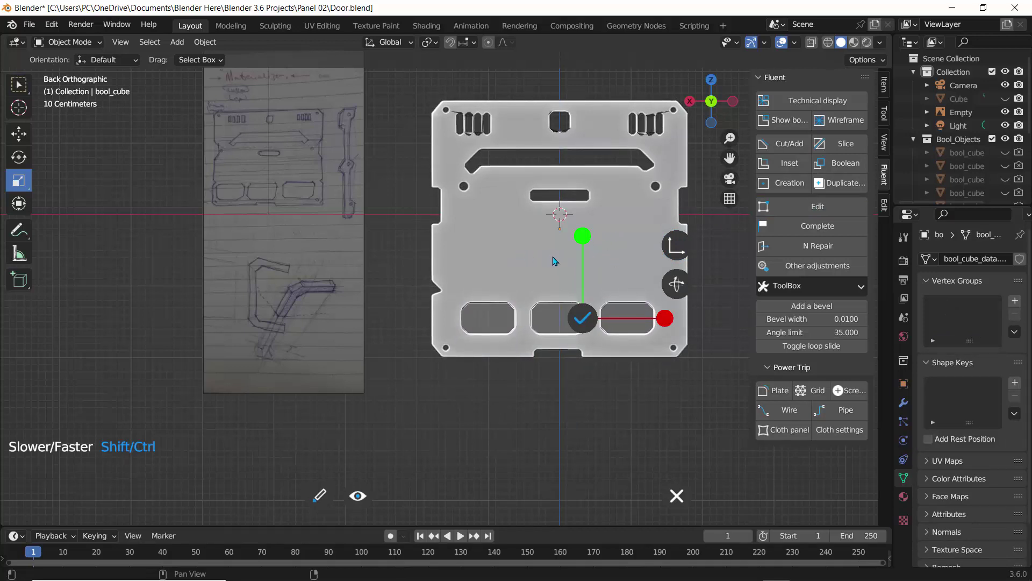
click(582, 318)
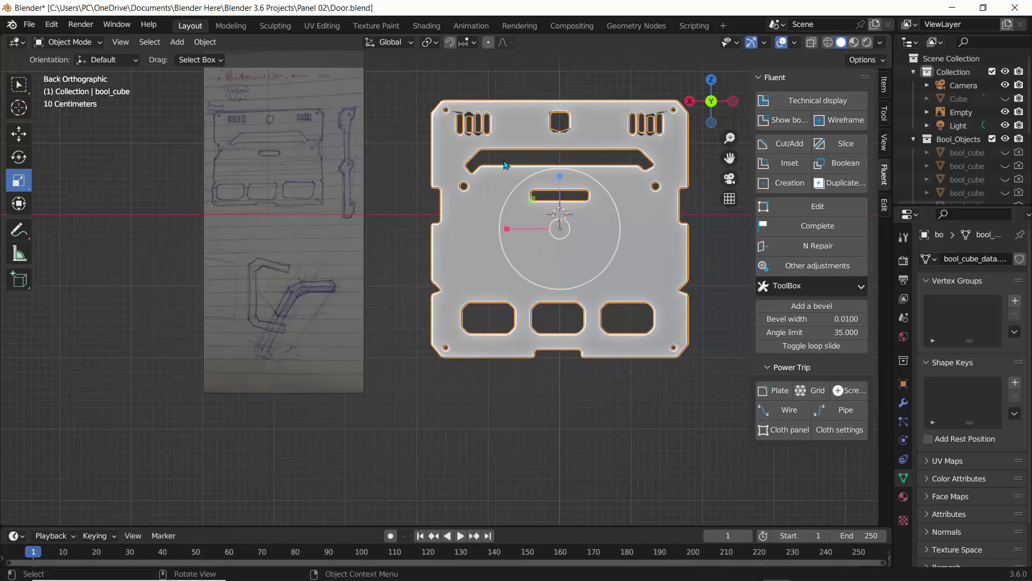
Show the boolean cutters again and slightly increase the height of the wide angled slot's cutter through its dimensions.
click(783, 119)
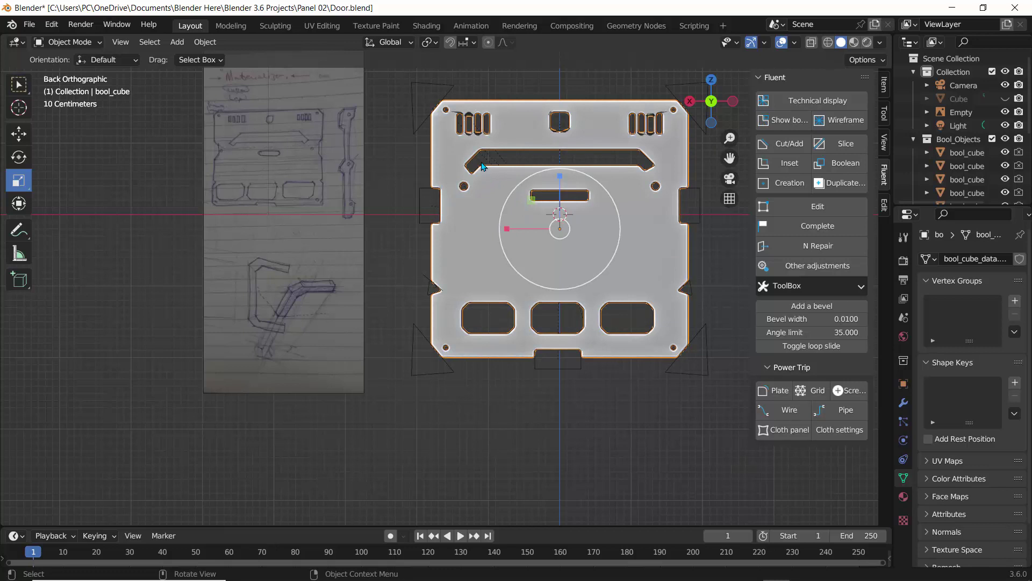
click(482, 166)
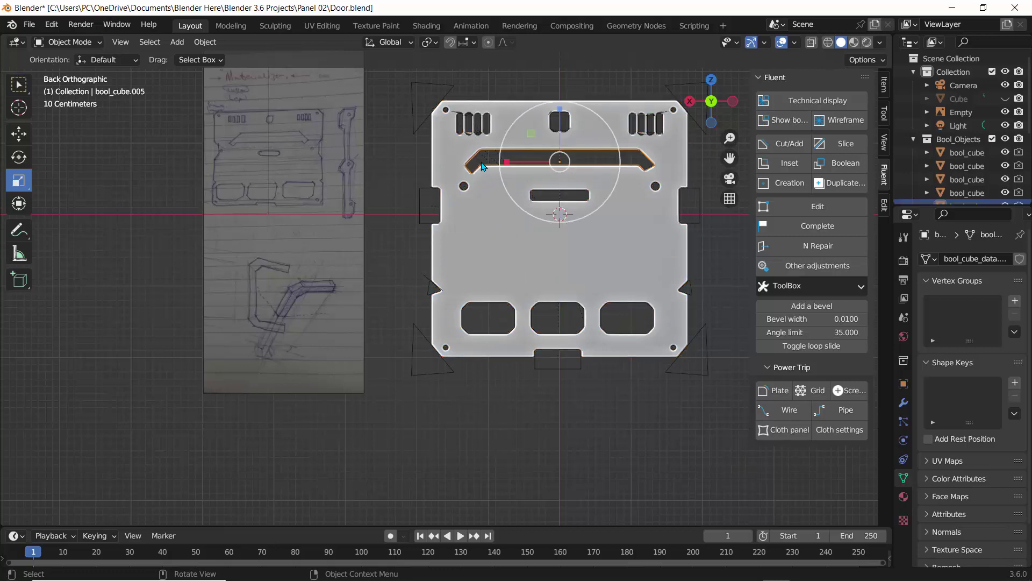
click(804, 208)
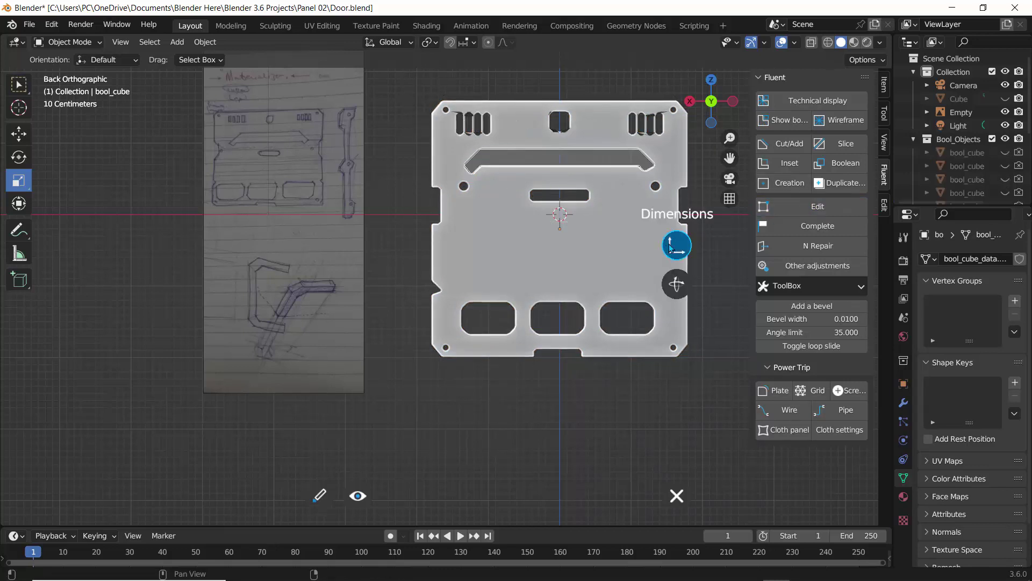
click(671, 247)
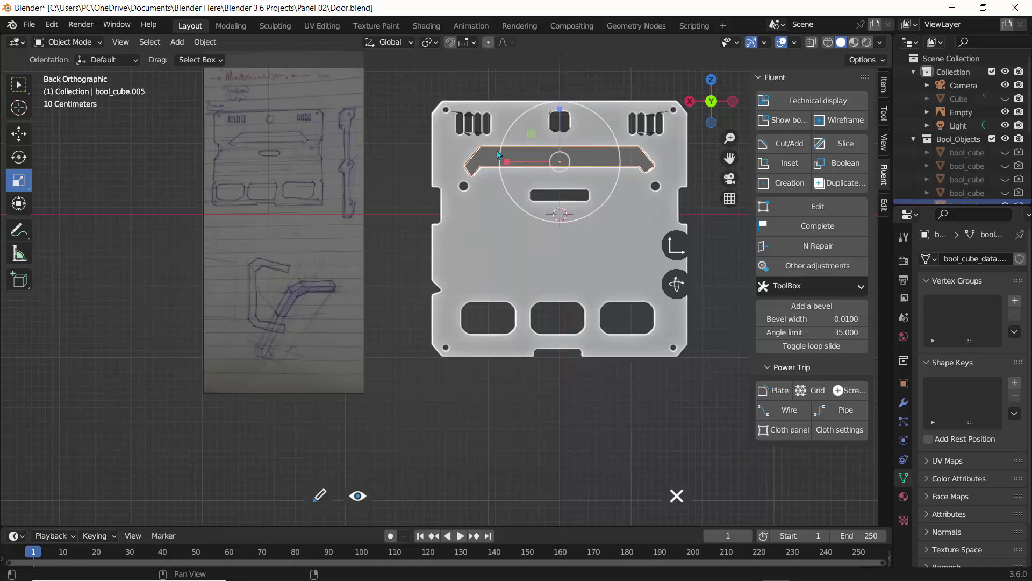
Try to taper the wide angled slot's cutter along the Y axis.
right_click(482, 147)
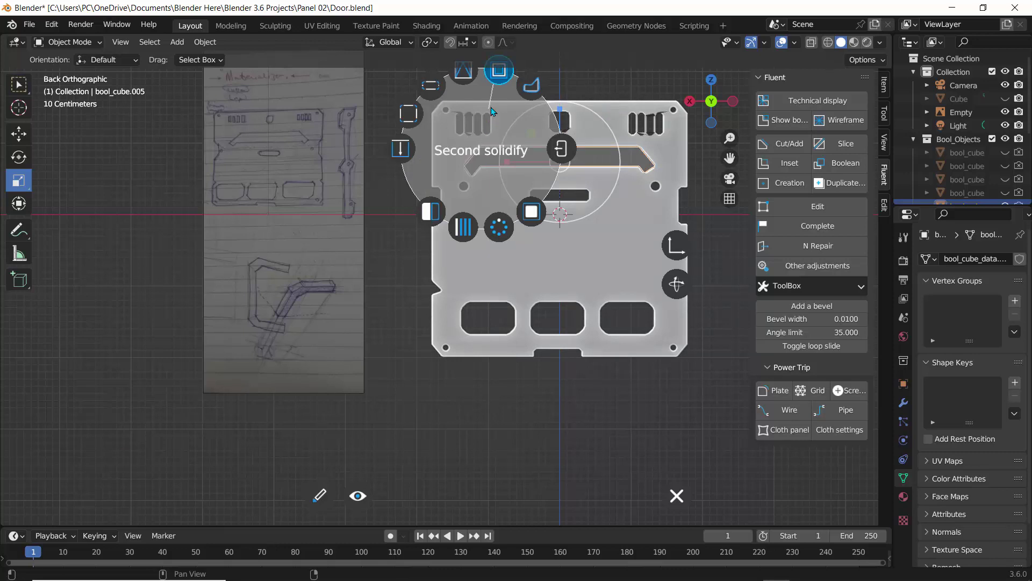
click(464, 70)
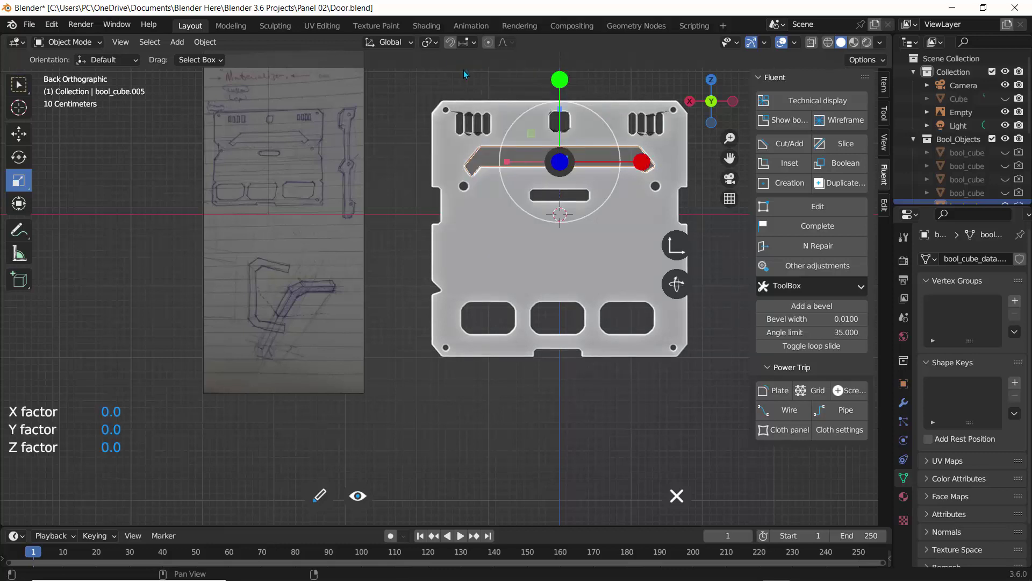
click(558, 82)
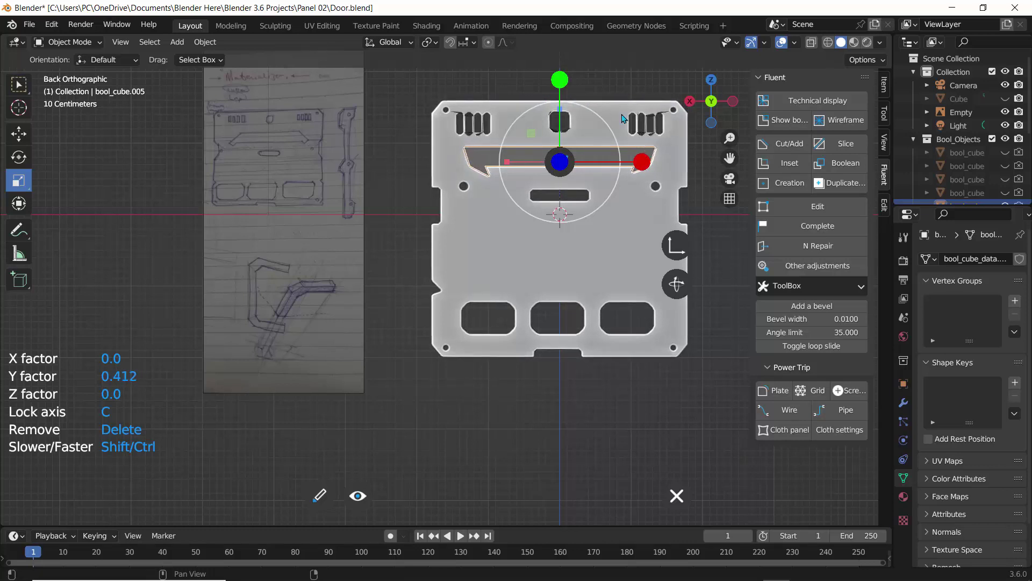
click(538, 141)
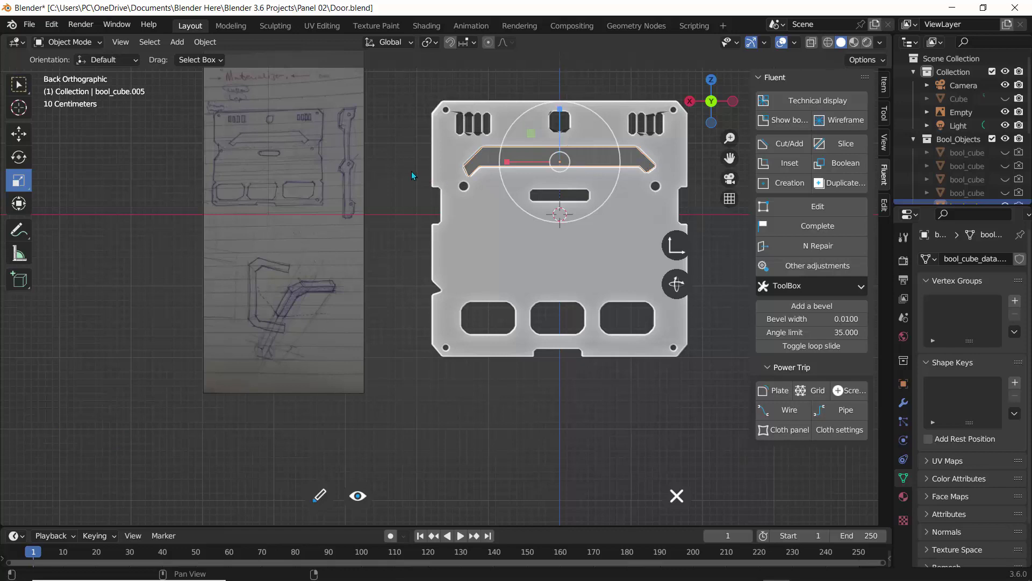
Examine the resized angled slot, the side edge notches and the overall panel from several angles against the reference sketch.
scroll(411, 171, down, 3)
middle_drag(418, 160, 413, 197)
scroll(473, 188, up, 6)
scroll(478, 186, down, 2)
middle_drag(478, 186, 523, 235)
scroll(527, 237, up, 5)
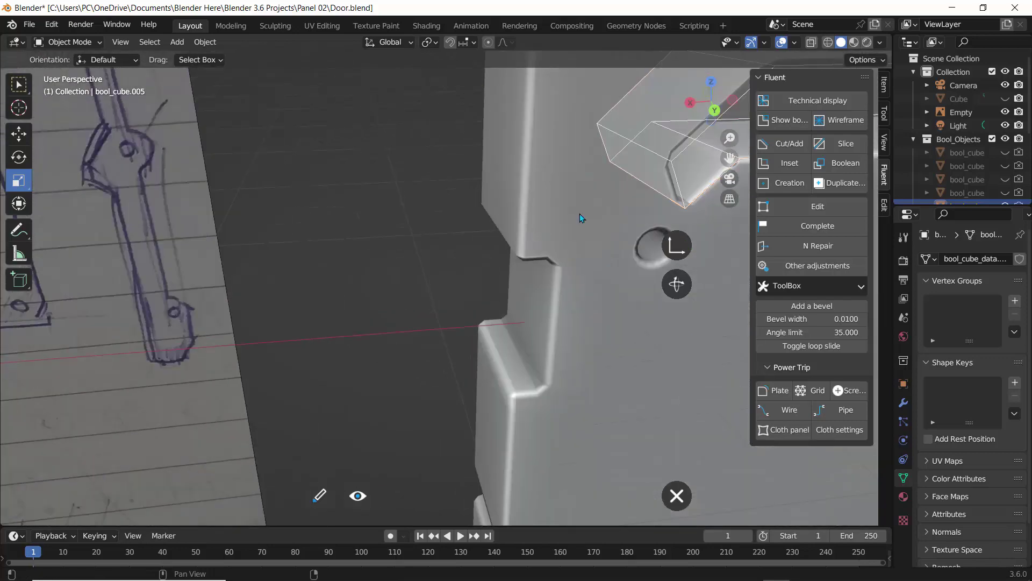
scroll(554, 201, down, 5)
scroll(516, 193, down, 4)
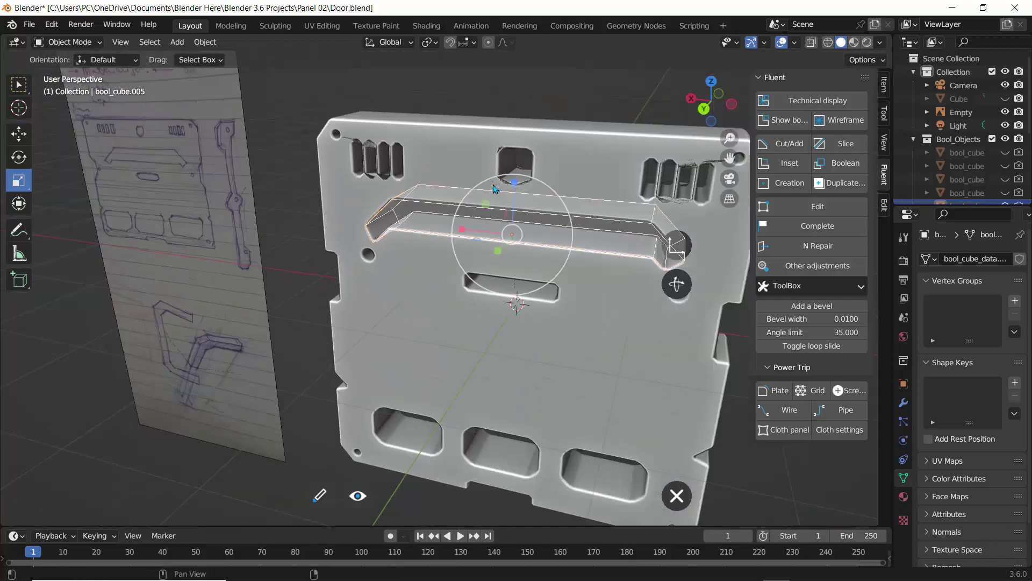
middle_drag(493, 188, 473, 191)
scroll(473, 191, down, 3)
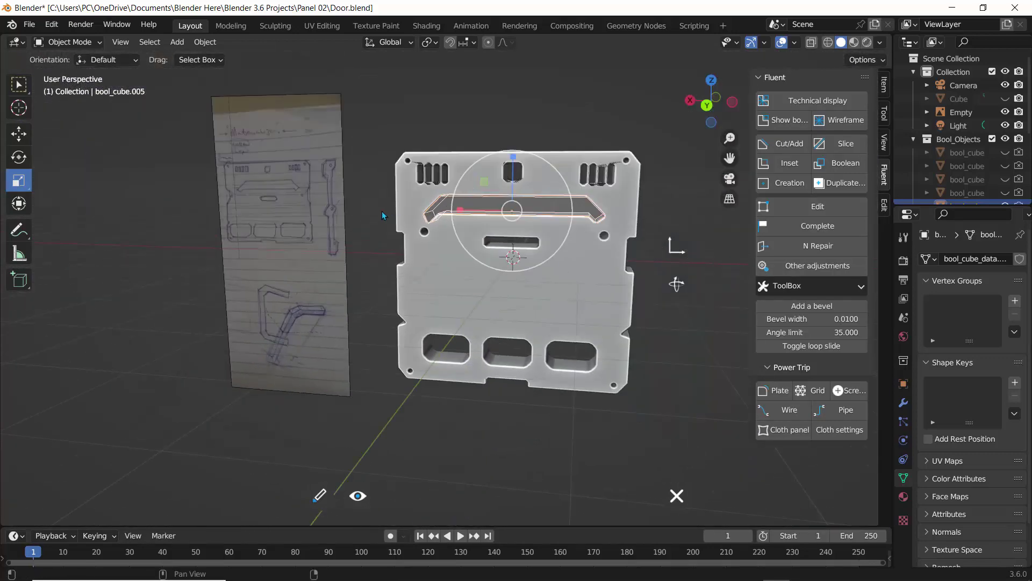
middle_drag(384, 216, 400, 210)
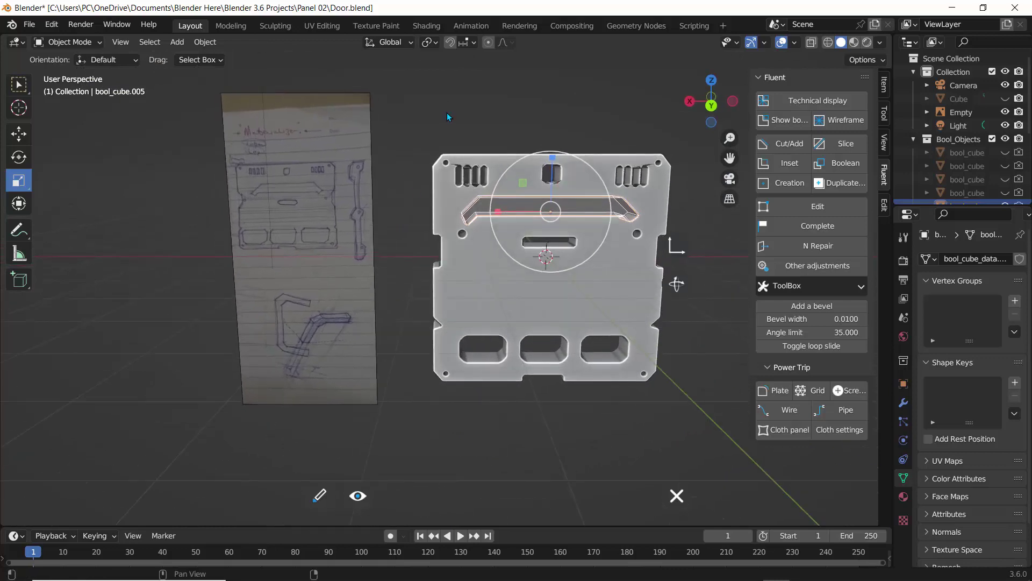
Finish editing the angled slot's cutter and deselect the panel.
key(f)
click(452, 153)
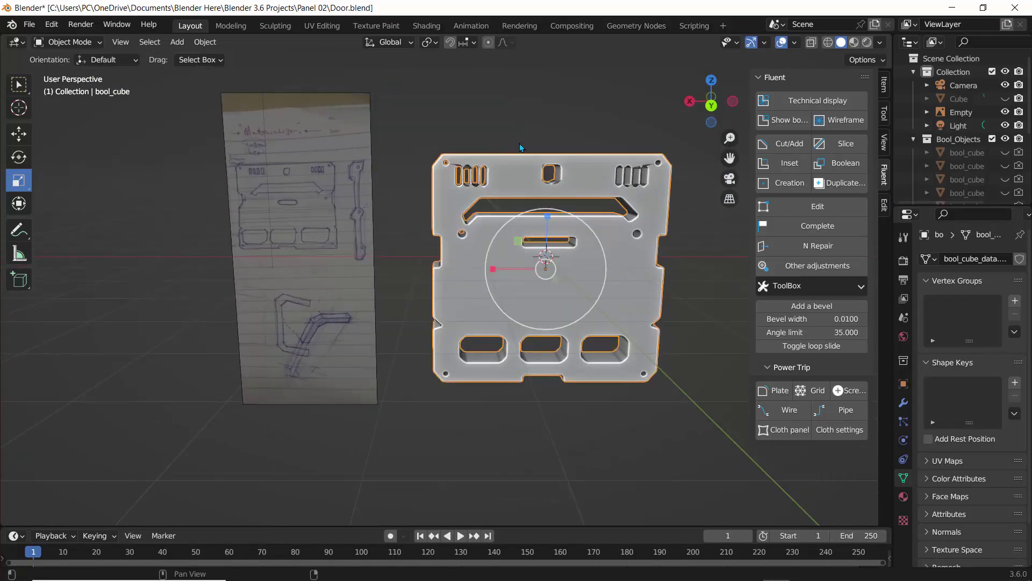
click(514, 135)
mouse_move(507, 128)
middle_down()
mouse_move(473, 129)
mouse_move(602, 136)
mouse_move(369, 117)
mouse_move(496, 143)
middle_up()
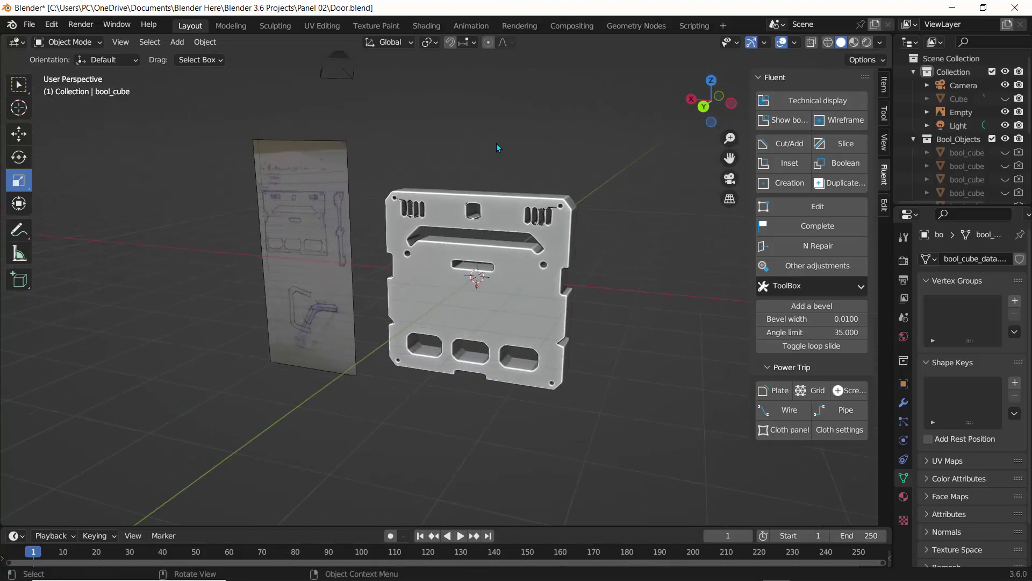
Hide the viewport sidebar and enlarge the outliner in width and height to show the full object list.
drag(892, 129, 863, 123)
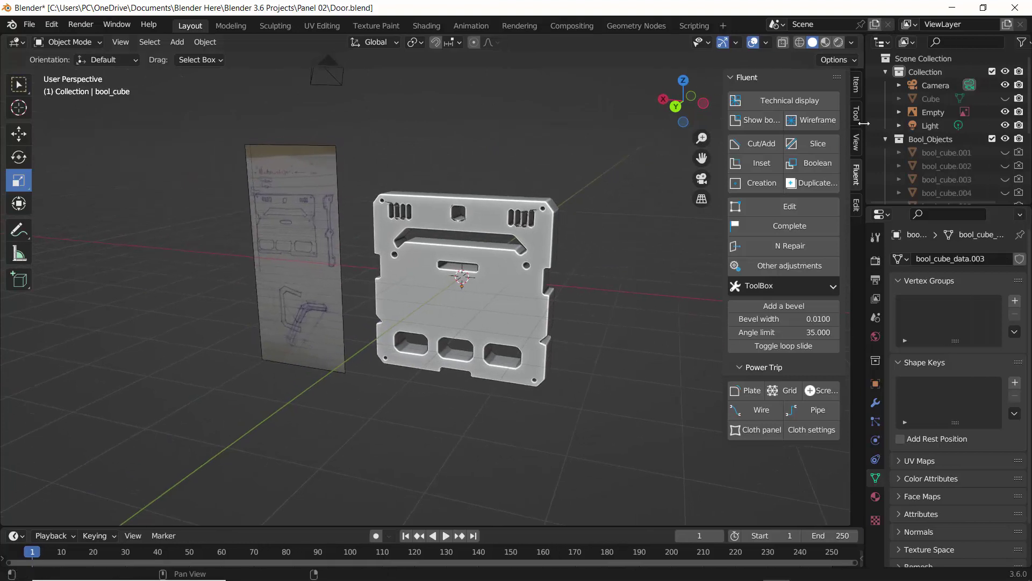
key(n)
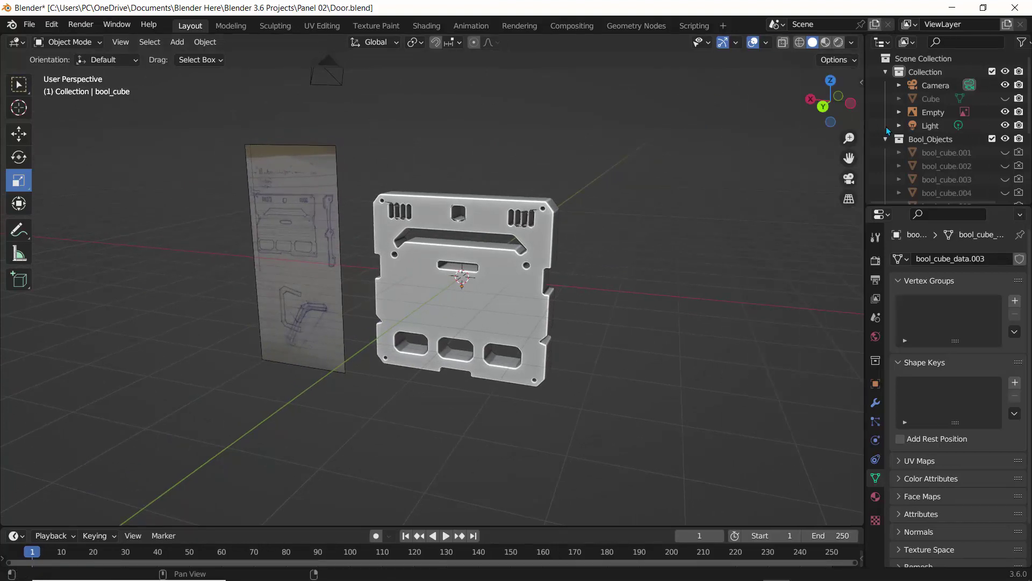
drag(909, 205, 912, 382)
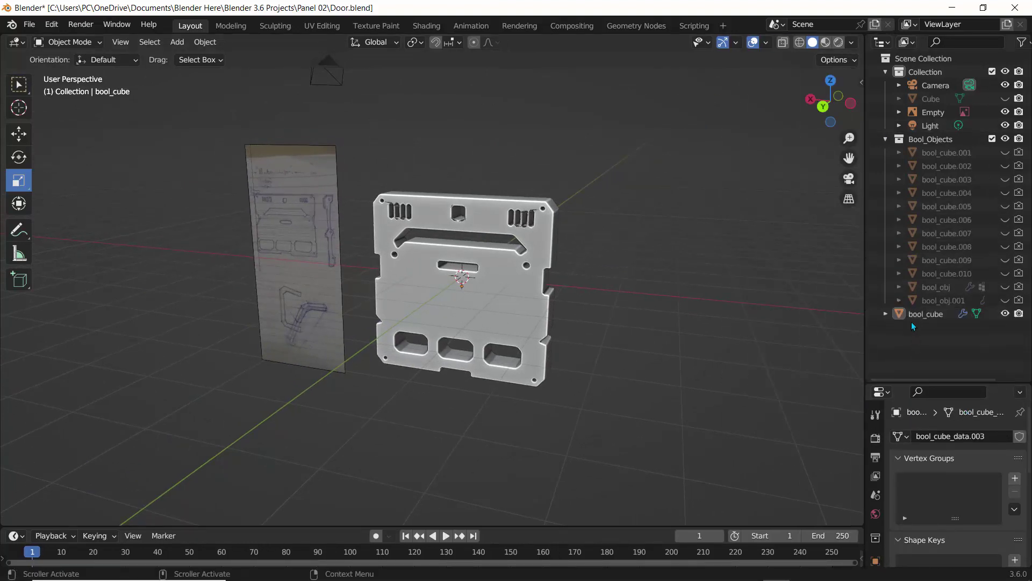
Hide the reference image object, Empty, in the viewport so only the panel is shown.
click(929, 114)
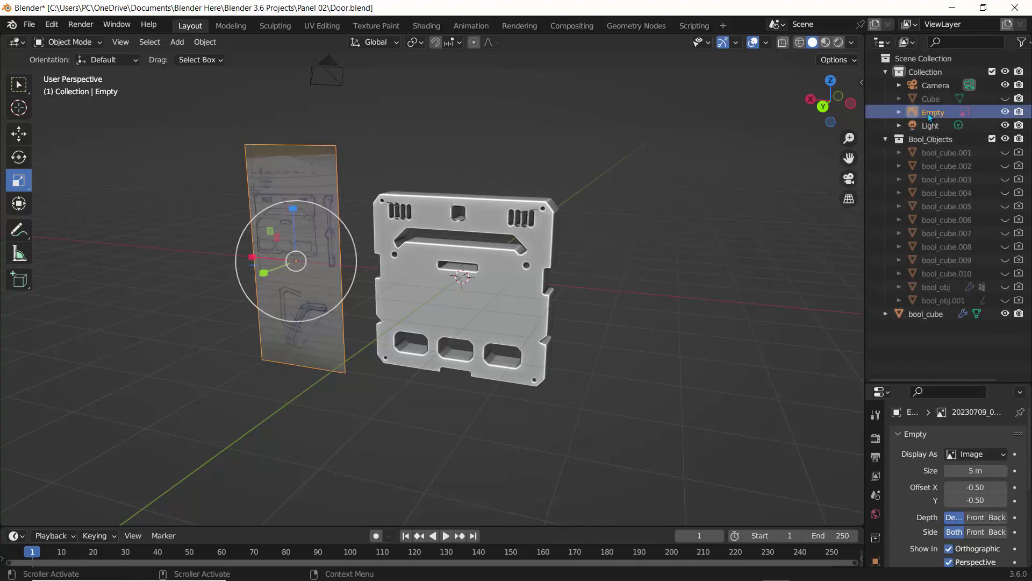
click(1005, 112)
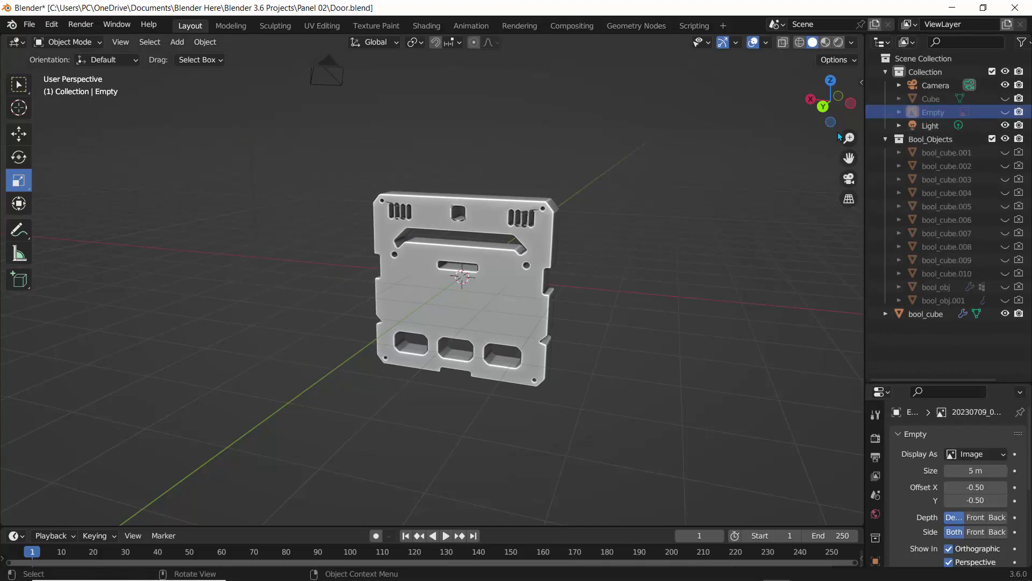
scroll(377, 245, up, 5)
middle_drag(363, 242, 234, 247)
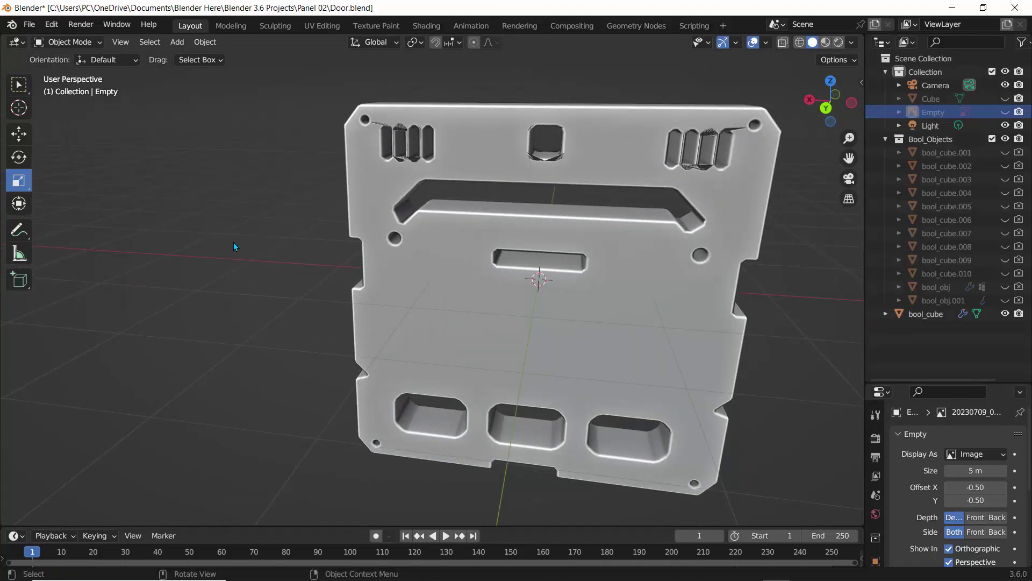